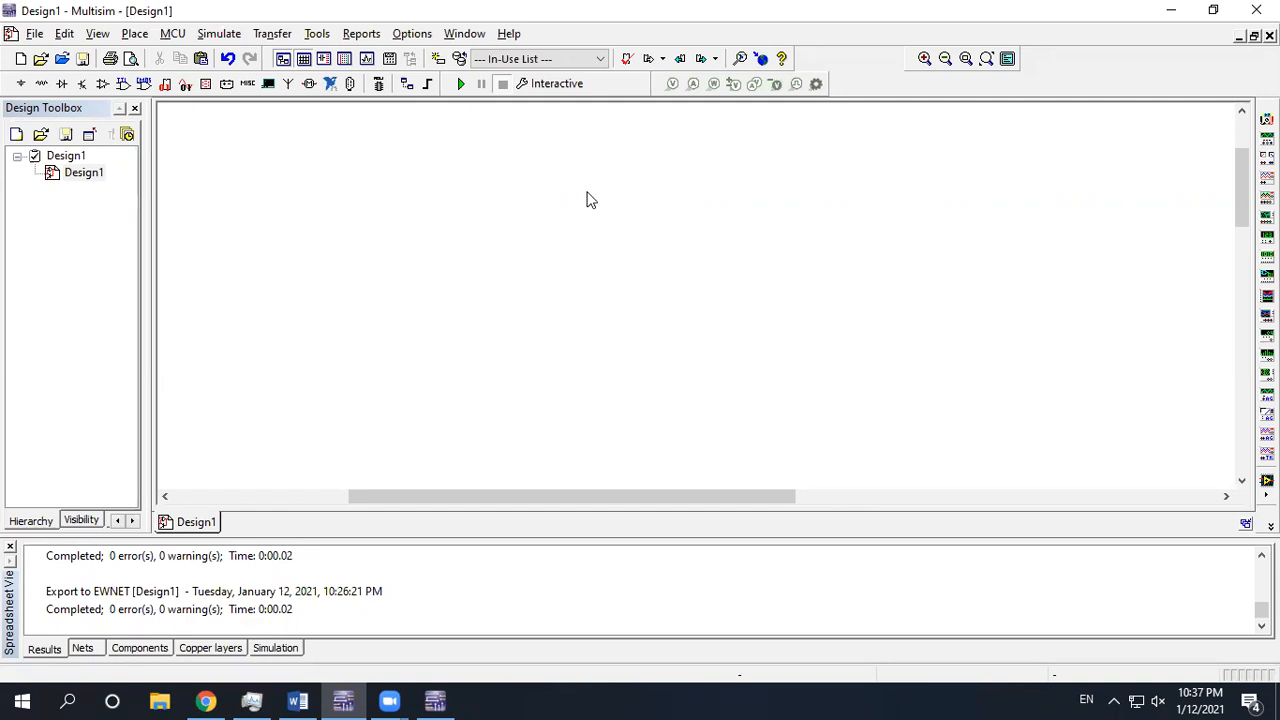
Switch from Multisim to the browser showing the PJ-002A DC power jack datasheet
{"action": "left_click", "coordinate": [206, 700]}
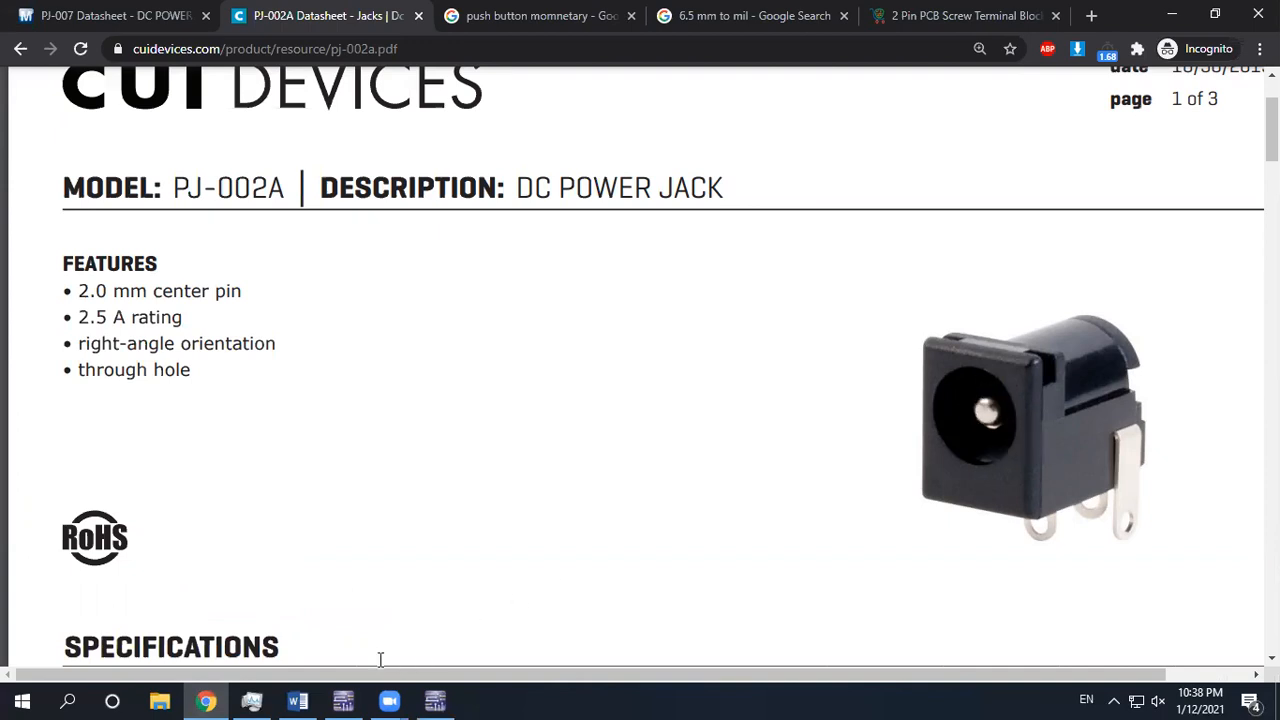
Flip between the PJ-007 and PJ-002A datasheet tabs in Chrome to compare them
{"action": "left_click", "coordinate": [343, 700]}
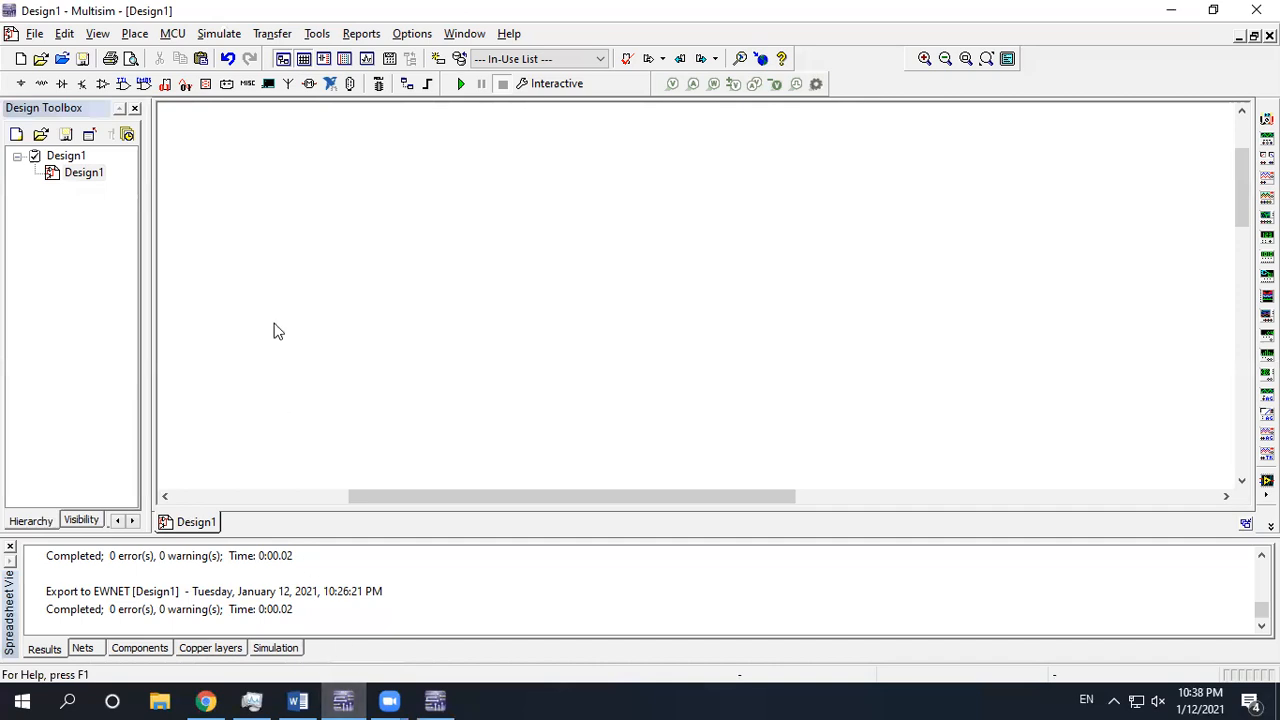
{"action": "left_click", "coordinate": [206, 700]}
{"action": "left_click", "coordinate": [113, 12]}
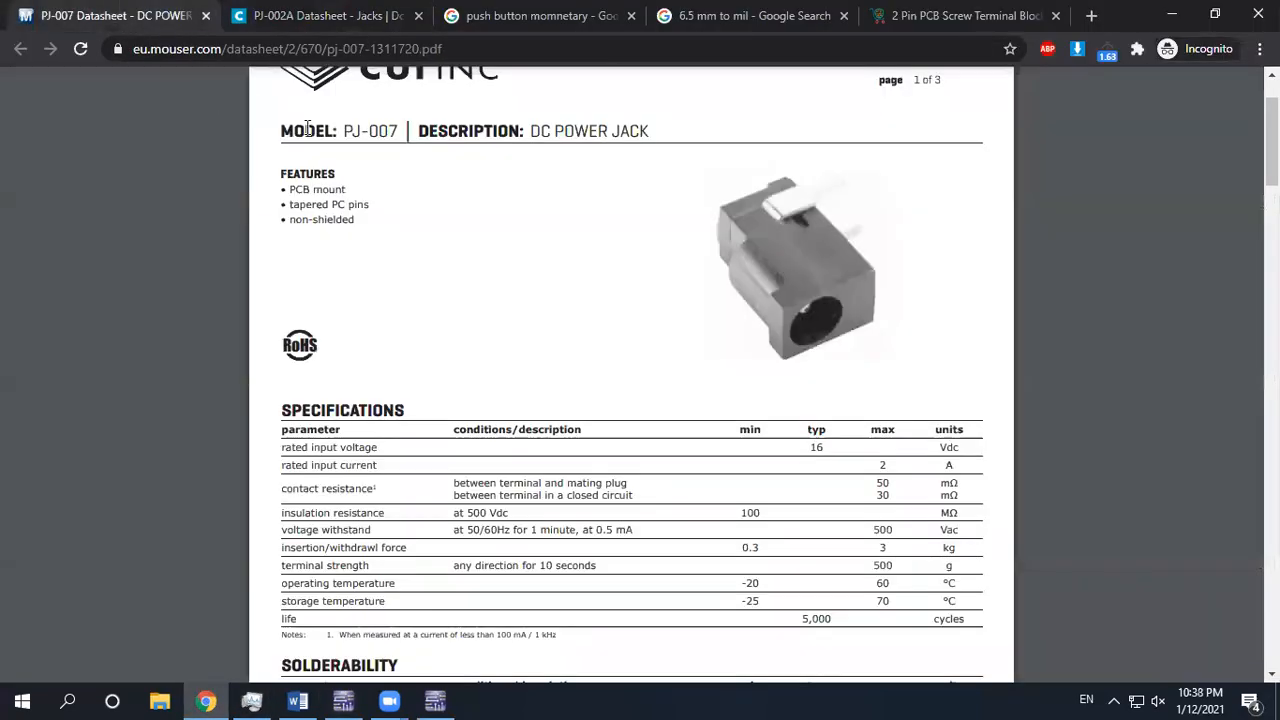
{"action": "left_click", "coordinate": [264, 16]}
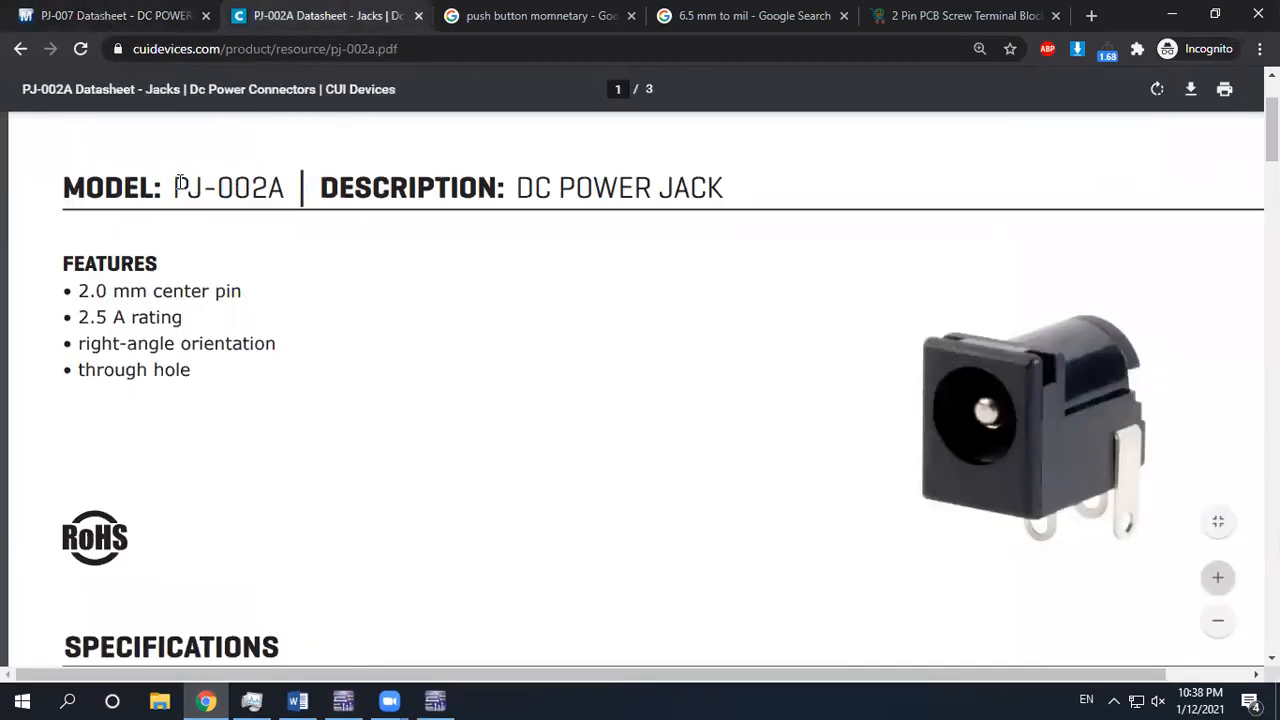
{"action": "left_click", "coordinate": [146, 12]}
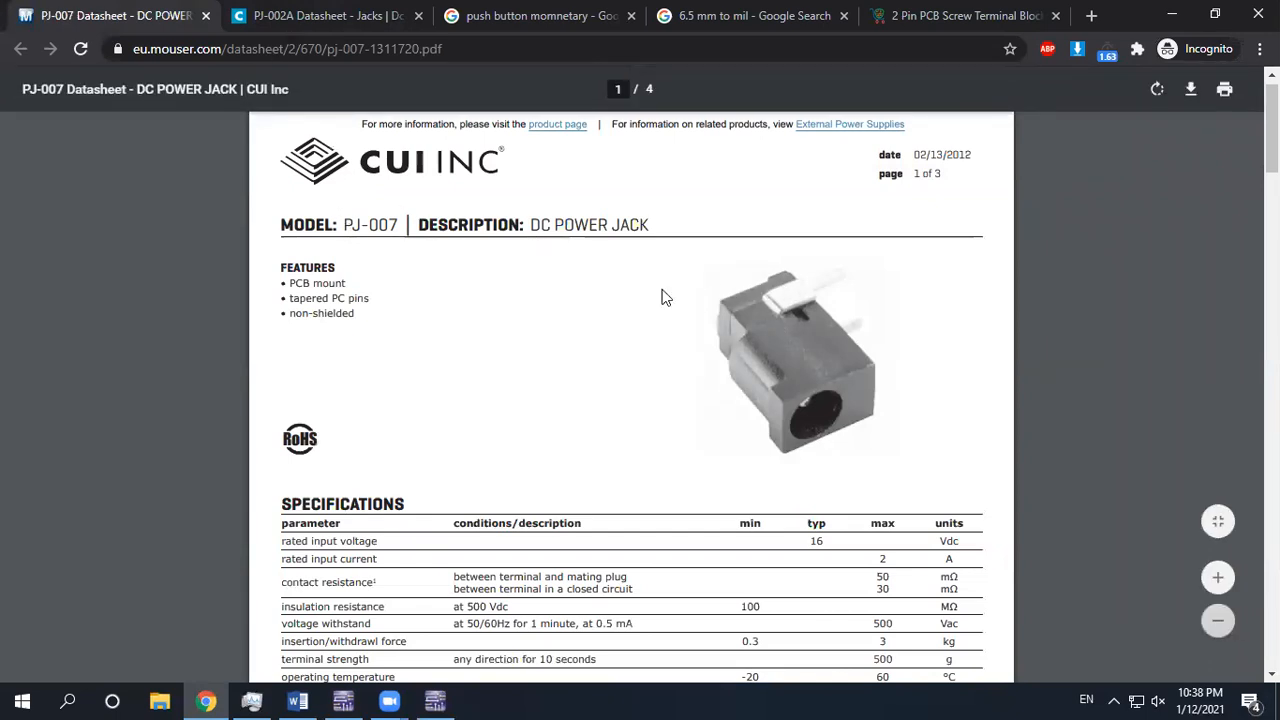
{"action": "left_click", "coordinate": [325, 16]}
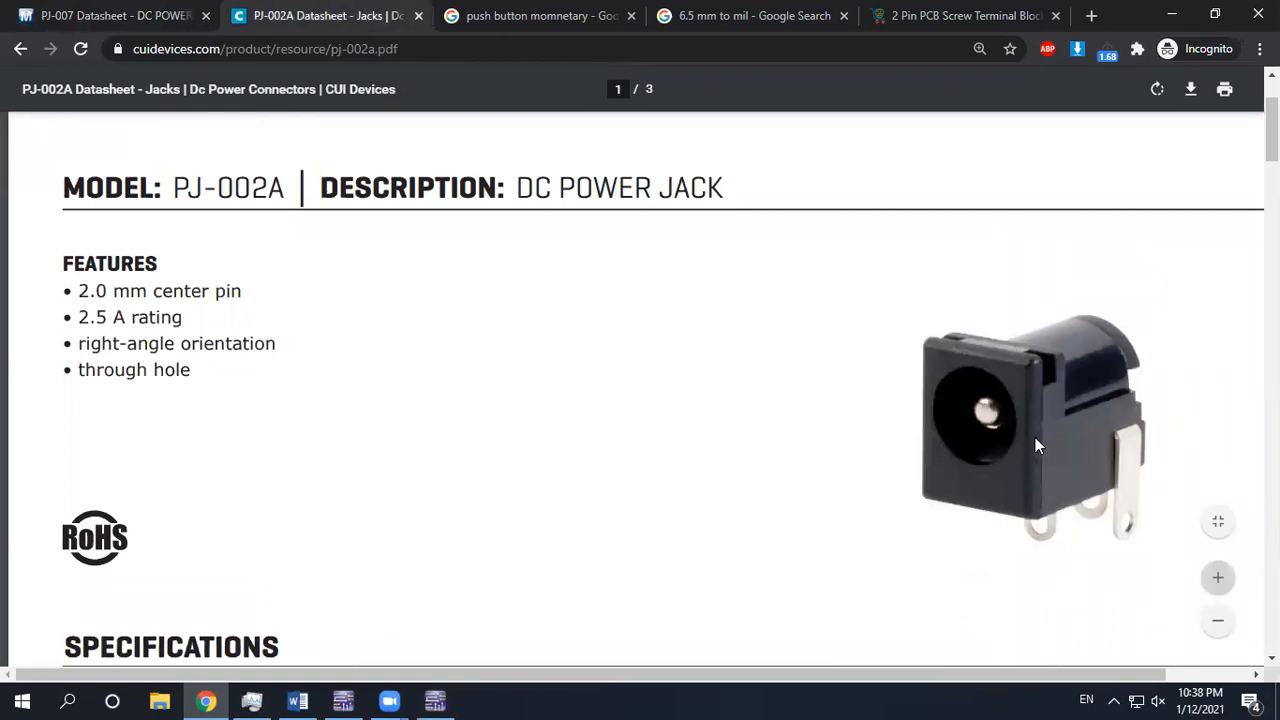
{"action": "scroll", "coordinate": [640, 390], "scroll_direction": "down", "scroll_amount": 15}
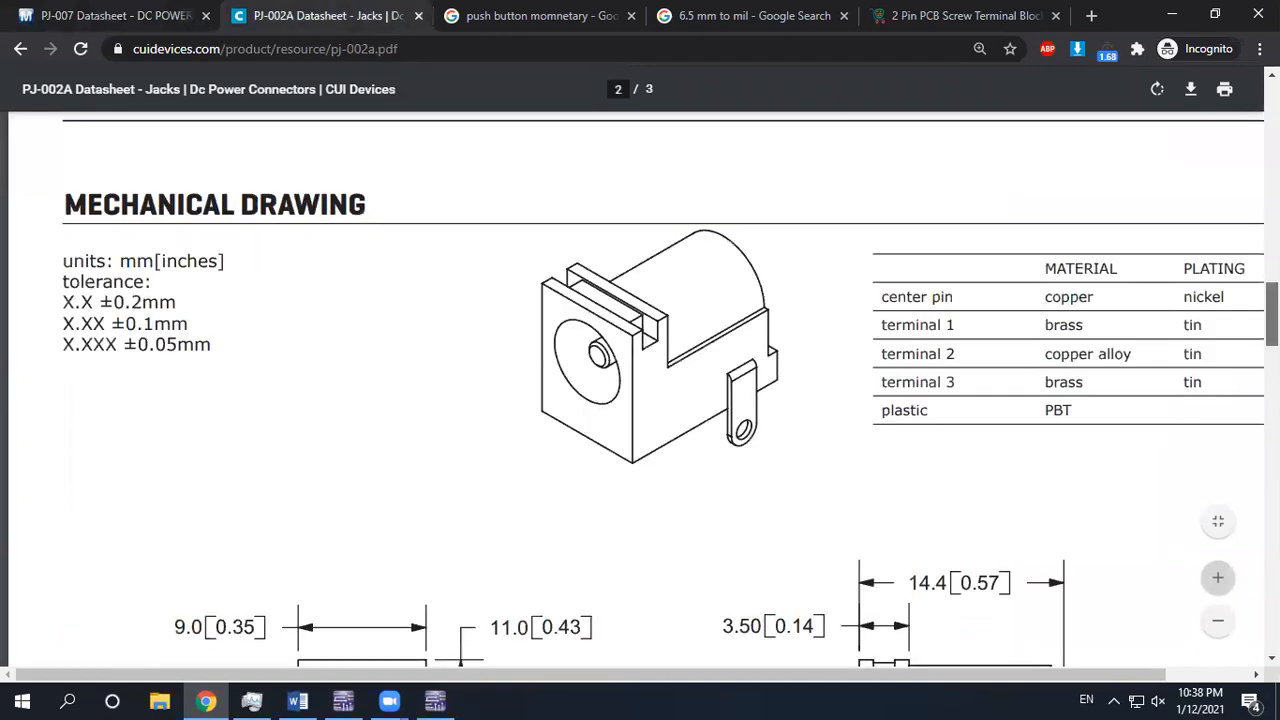
Check the PJ-007 and PJ-002A PCB layout drawings, then return to the Multisim design
{"action": "left_click", "coordinate": [116, 16]}
{"action": "scroll", "coordinate": [1176, 344], "scroll_direction": "down", "scroll_amount": 15}
{"action": "scroll", "coordinate": [1176, 344], "scroll_direction": "up", "scroll_amount": 3}
{"action": "scroll", "coordinate": [491, 244], "scroll_direction": "up", "scroll_amount": 1}
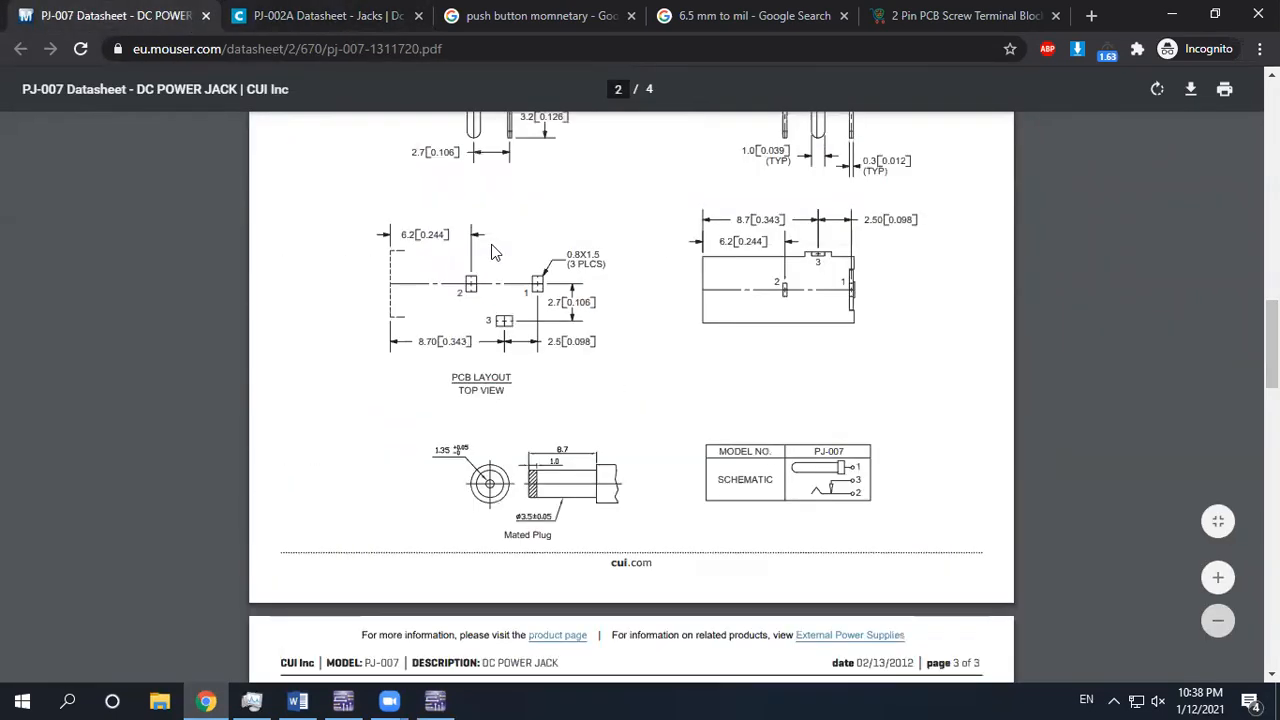
{"action": "scroll", "coordinate": [503, 227], "scroll_direction": "up", "scroll_amount": 2}
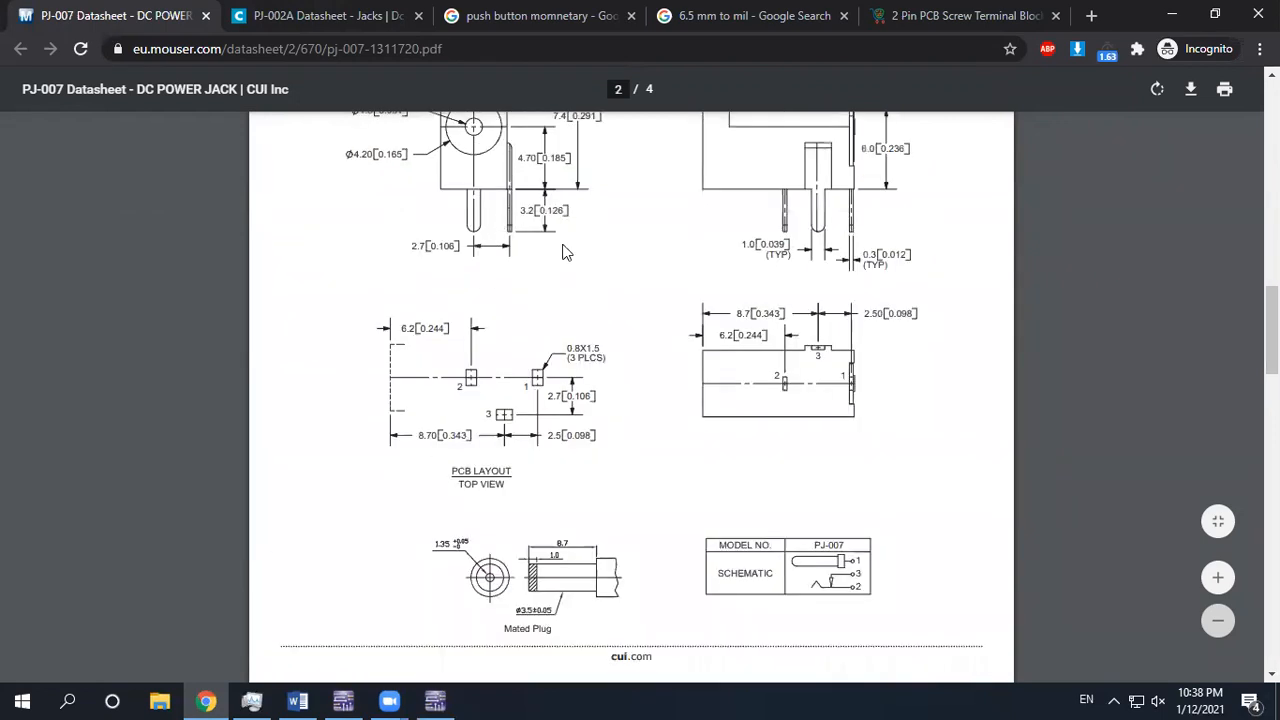
{"action": "scroll", "coordinate": [480, 410], "scroll_direction": "down", "scroll_amount": 1}
{"action": "left_click", "coordinate": [228, 14]}
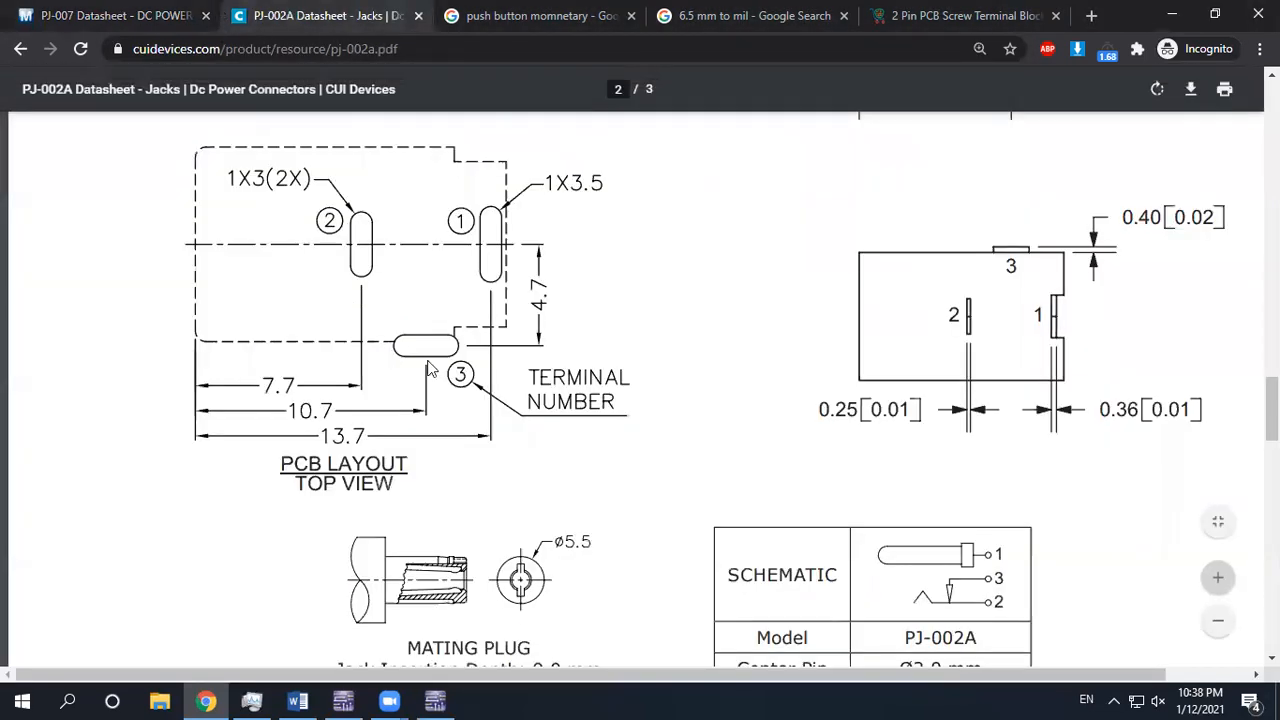
{"action": "scroll", "coordinate": [1260, 371], "scroll_direction": "up", "scroll_amount": 5}
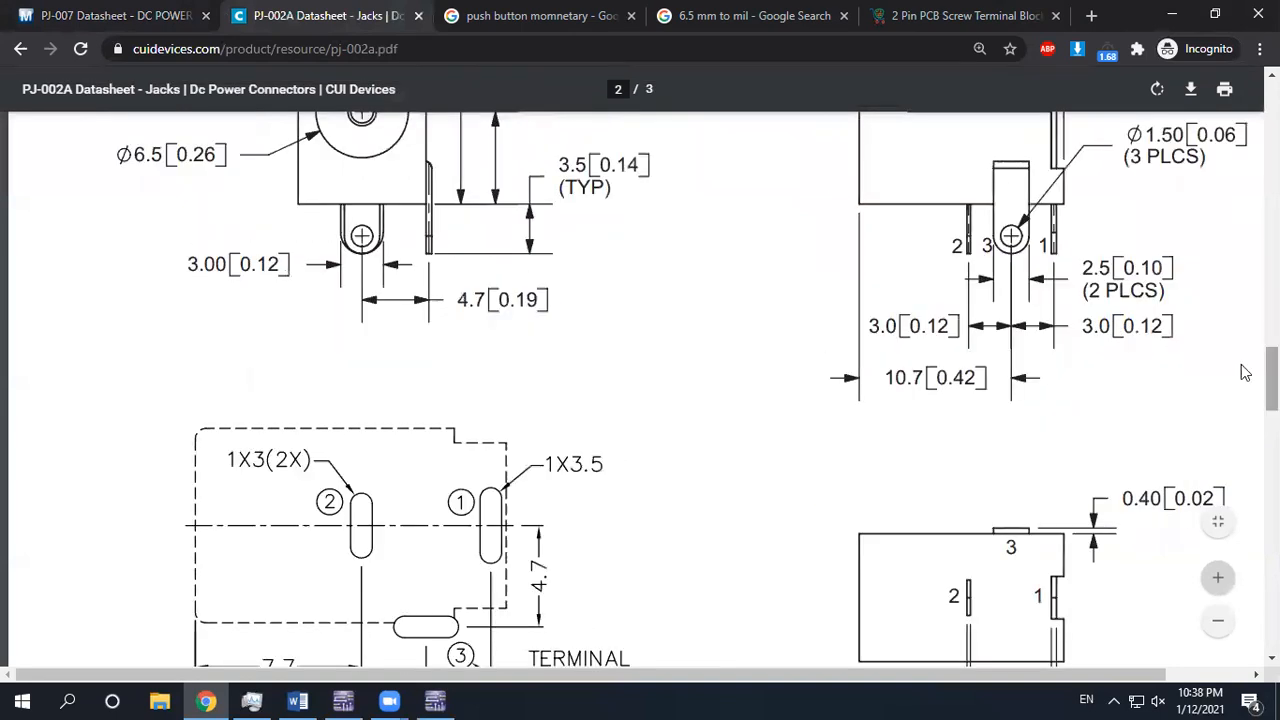
{"action": "scroll", "coordinate": [1020, 383], "scroll_direction": "down", "scroll_amount": 1}
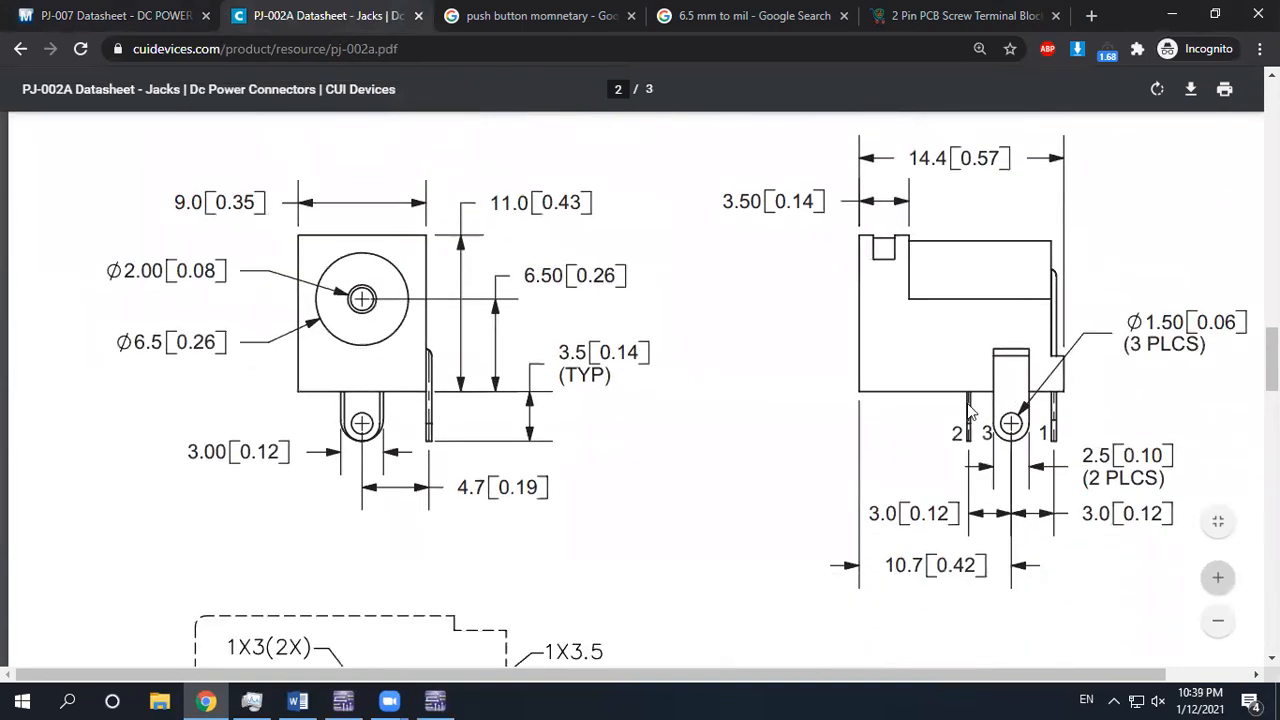
{"action": "scroll", "coordinate": [972, 412], "scroll_direction": "down", "scroll_amount": 3}
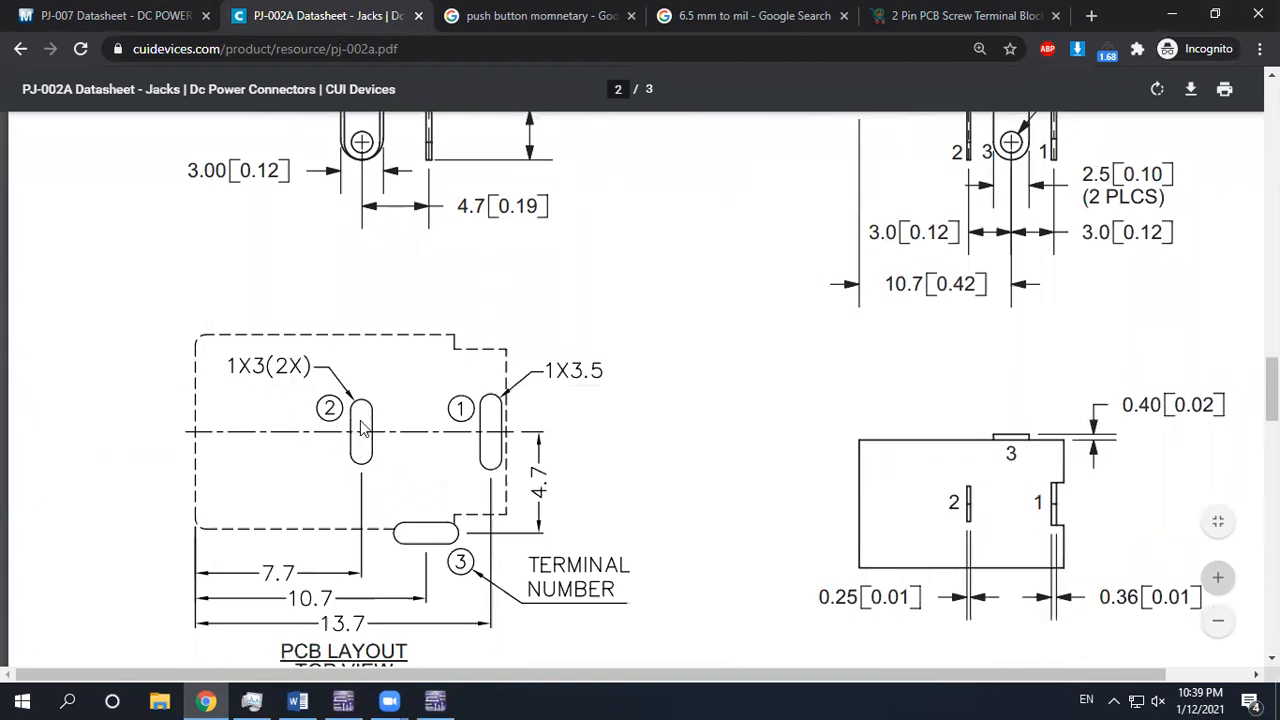
{"action": "left_click", "coordinate": [343, 700]}
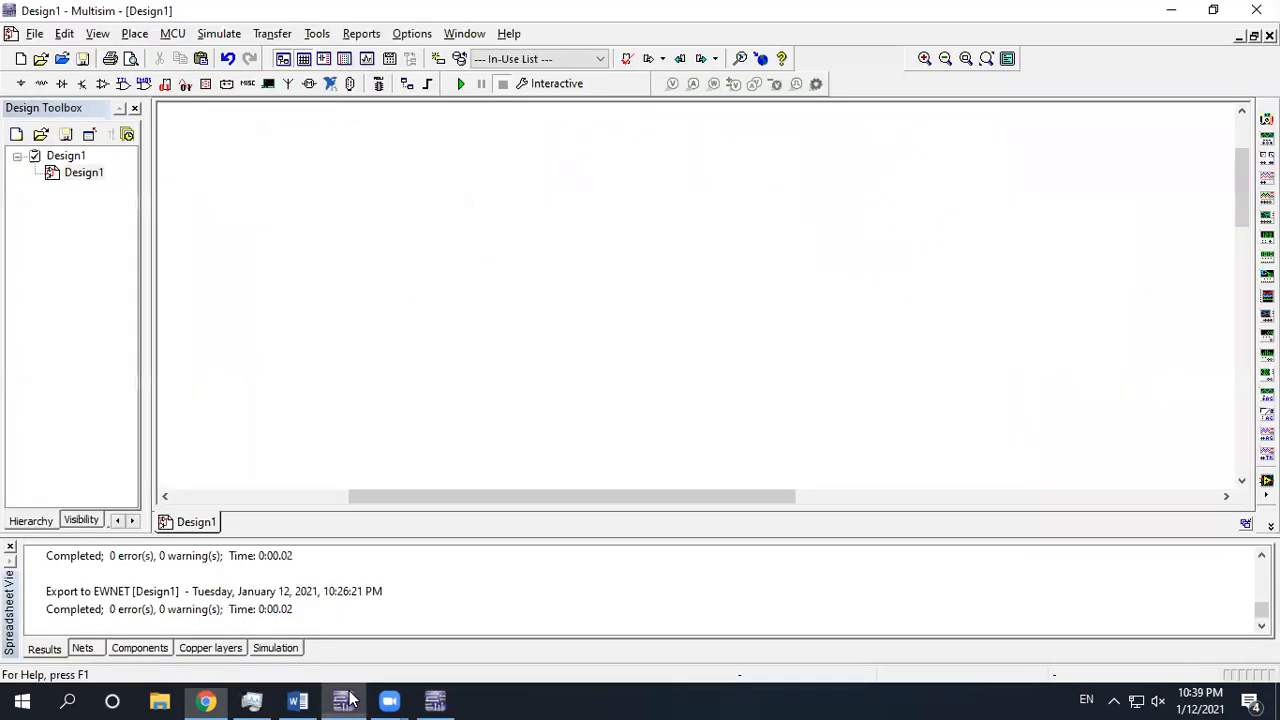
Place a PJ-007 power jack from the Connector POWER family as J1
{"action": "left_click", "coordinate": [353, 84]}
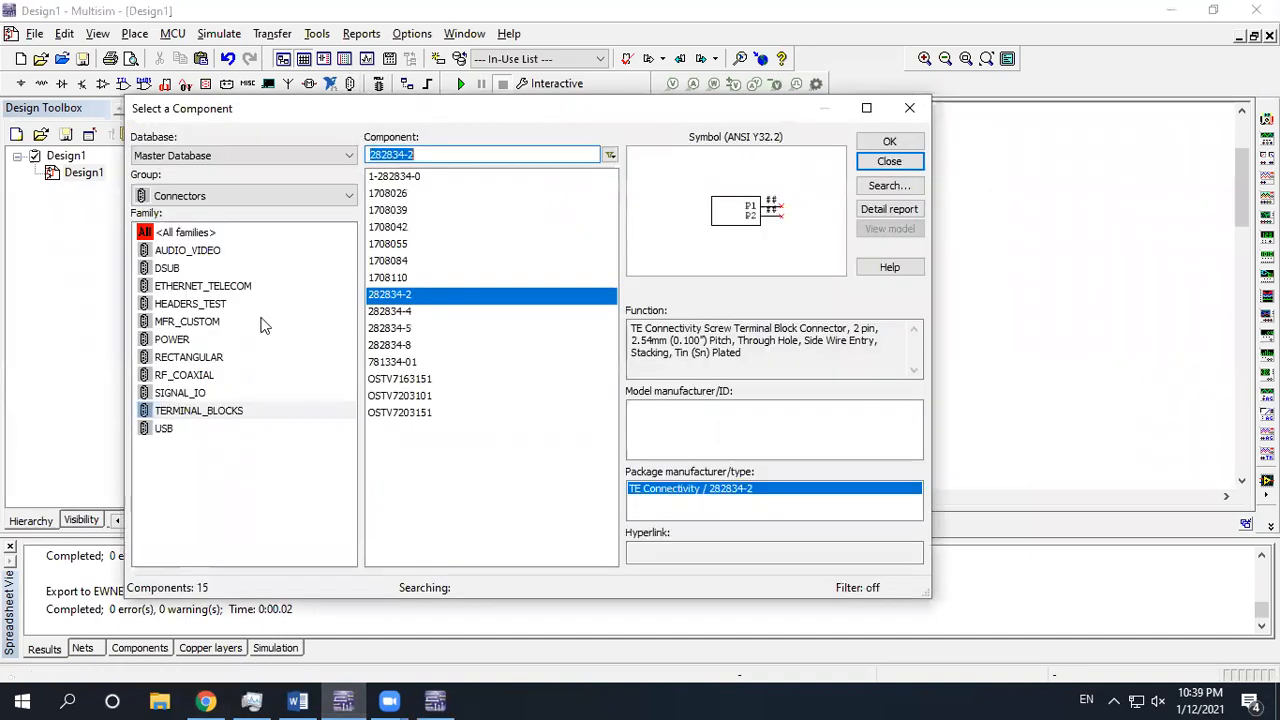
{"action": "left_click", "coordinate": [176, 341]}
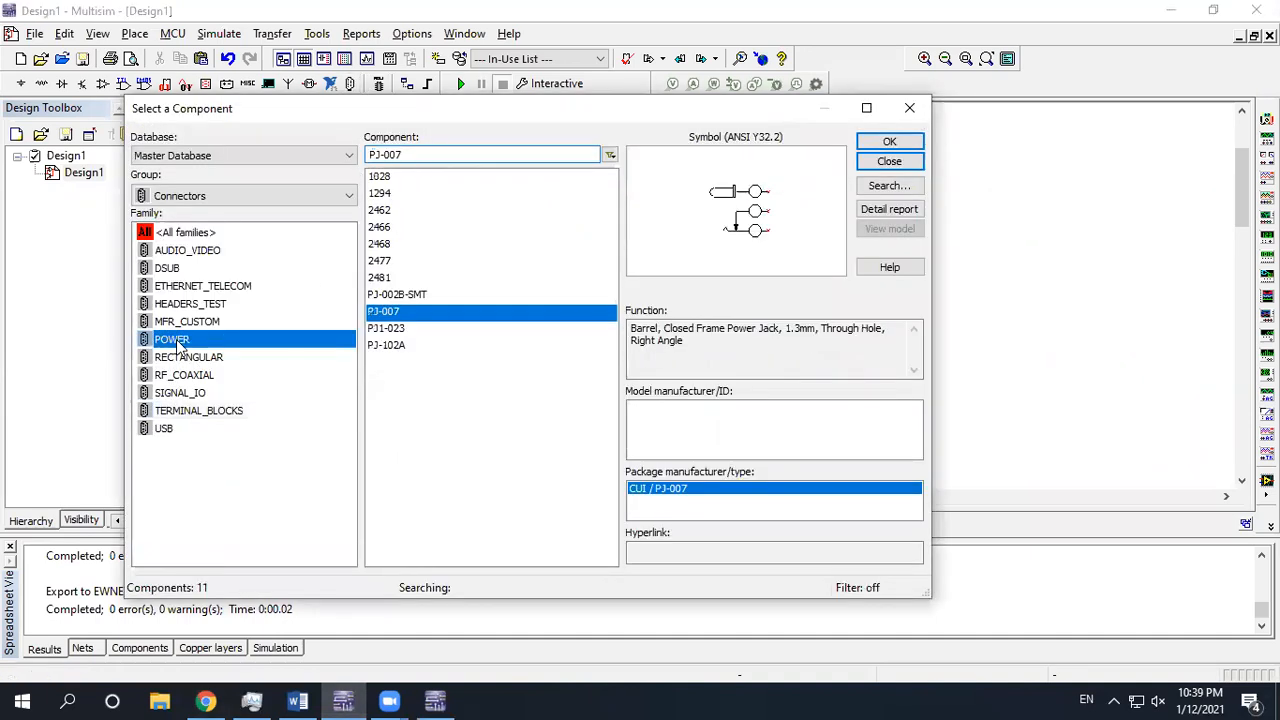
{"action": "left_click", "coordinate": [866, 145]}
{"action": "left_click", "coordinate": [432, 328]}
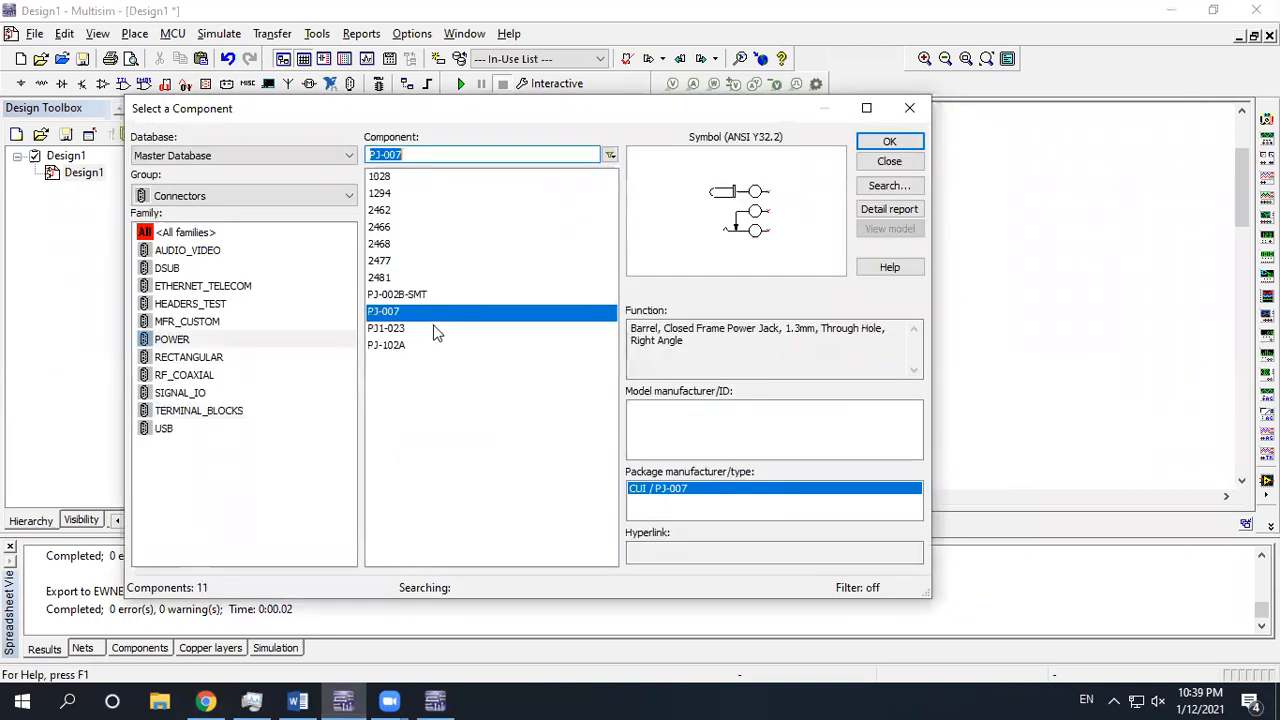
{"action": "left_click", "coordinate": [882, 163]}
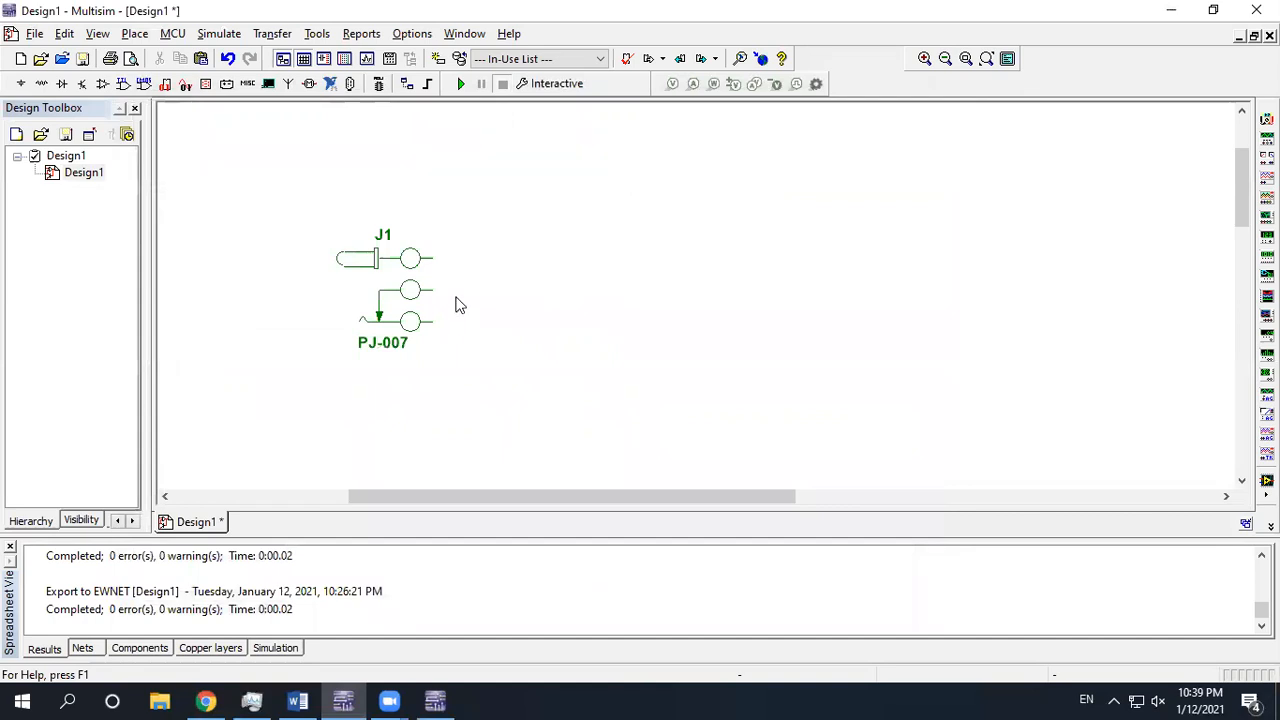
Transfer the design to Ultiboard 14.0, overwriting Design1.ewnet
{"action": "left_click", "coordinate": [283, 35]}
{"action": "mouse_move", "coordinate": [301, 62]}
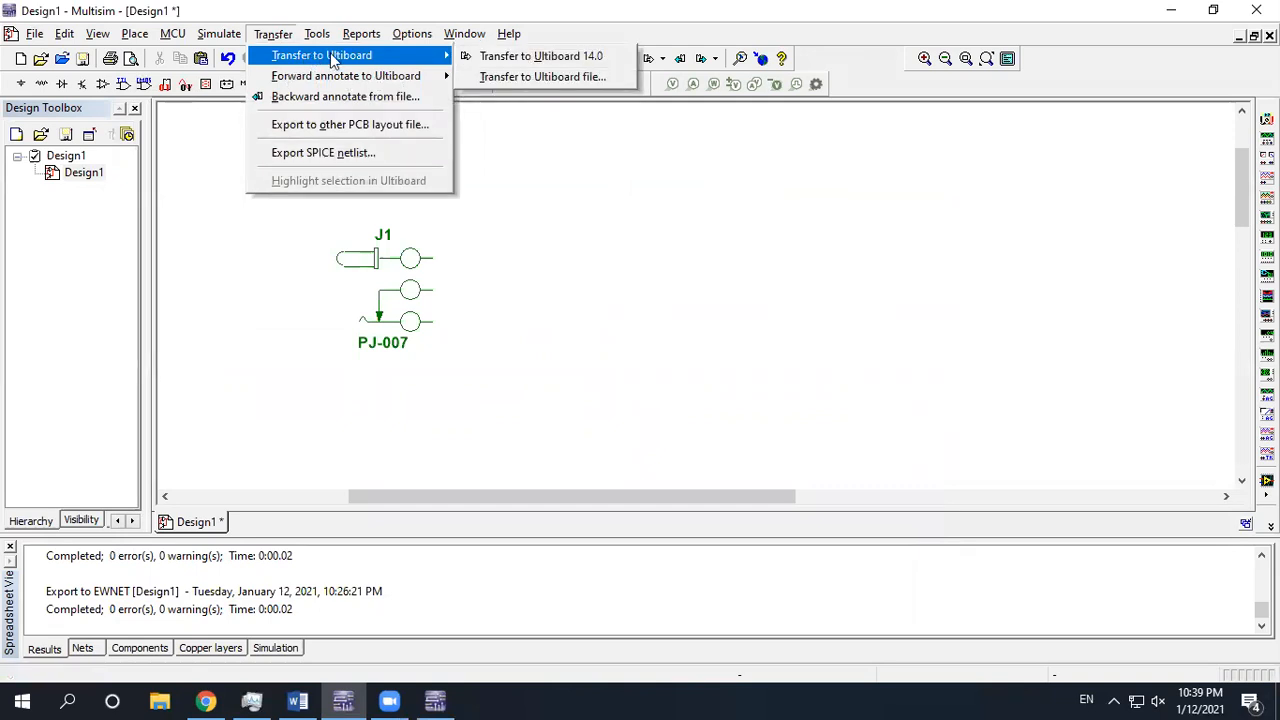
{"action": "left_click", "coordinate": [492, 57]}
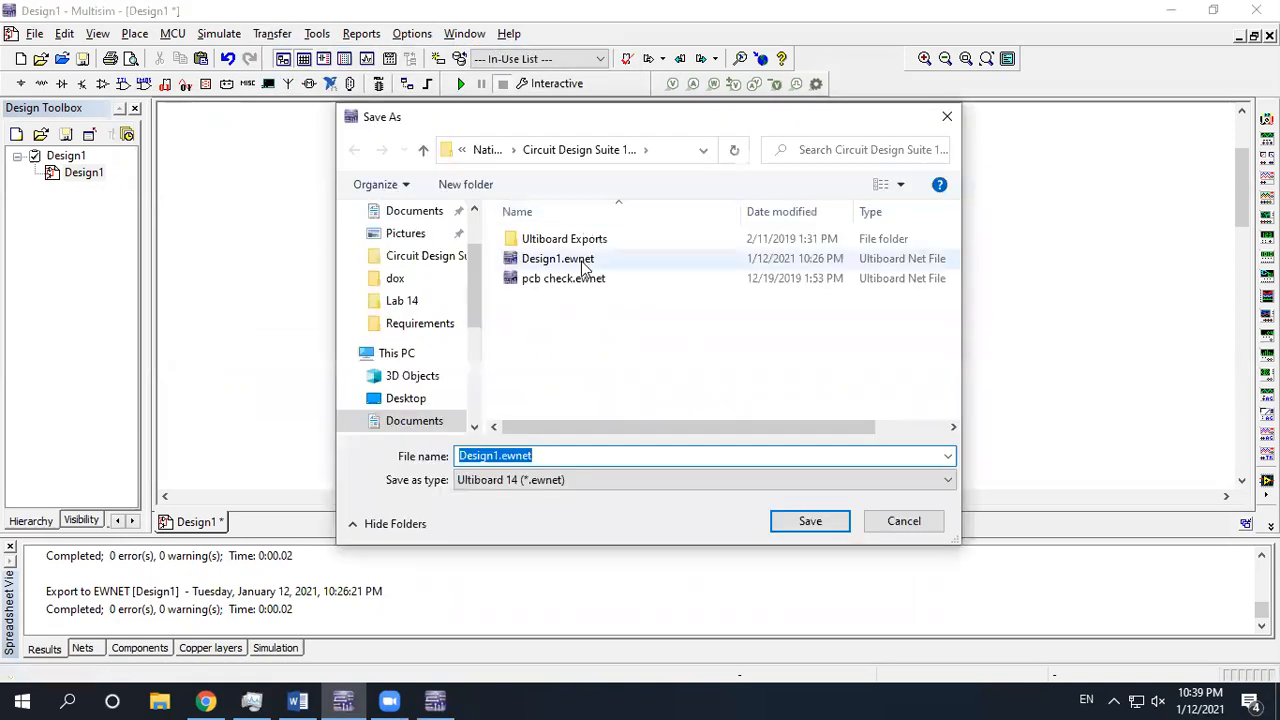
{"action": "double_click", "coordinate": [583, 259]}
{"action": "left_click", "coordinate": [692, 357]}
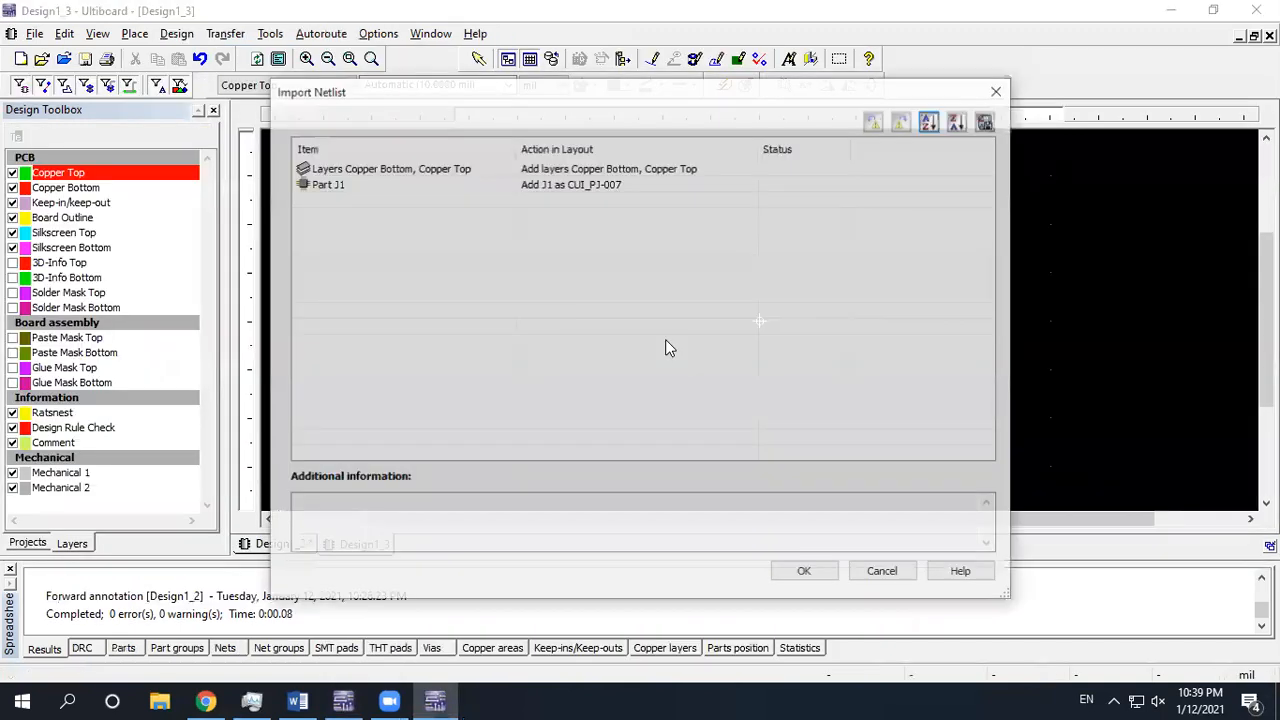
Import J1 (CUI_PJ-007) and drag its footprint inside the board outline
{"action": "left_click", "coordinate": [806, 573]}
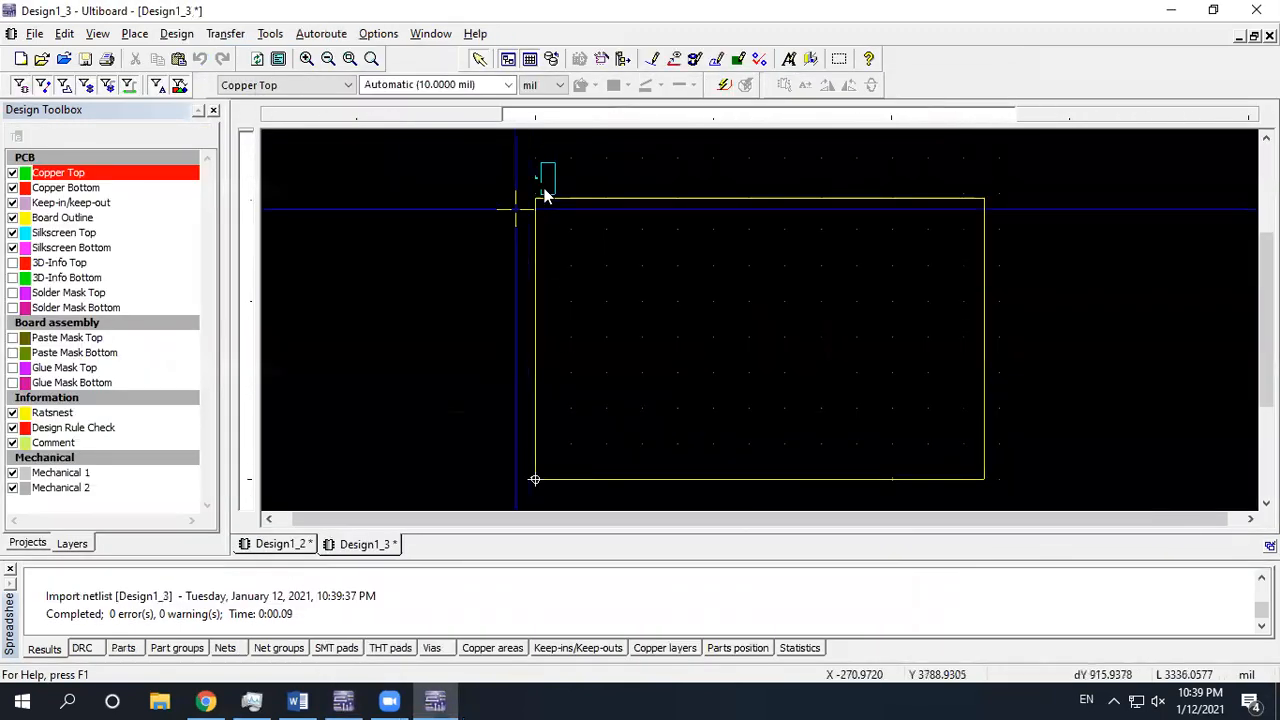
{"action": "scroll", "coordinate": [530, 195], "scroll_direction": "up", "scroll_amount": 2}
{"action": "left_click_drag", "start_coordinate": [564, 176], "coordinate": [667, 343]}
{"action": "left_click_drag", "start_coordinate": [722, 376], "coordinate": [699, 371]}
{"action": "scroll", "coordinate": [699, 372], "scroll_direction": "up", "scroll_amount": 4}
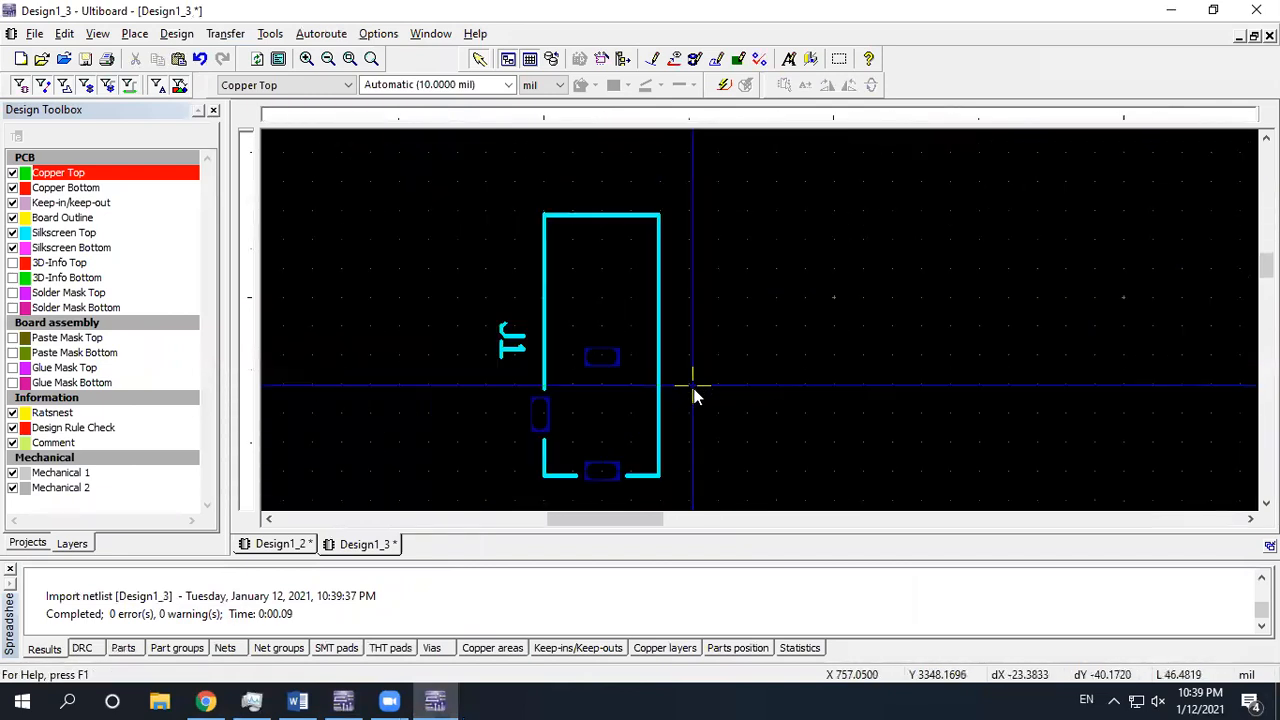
{"action": "left_click", "coordinate": [205, 700]}
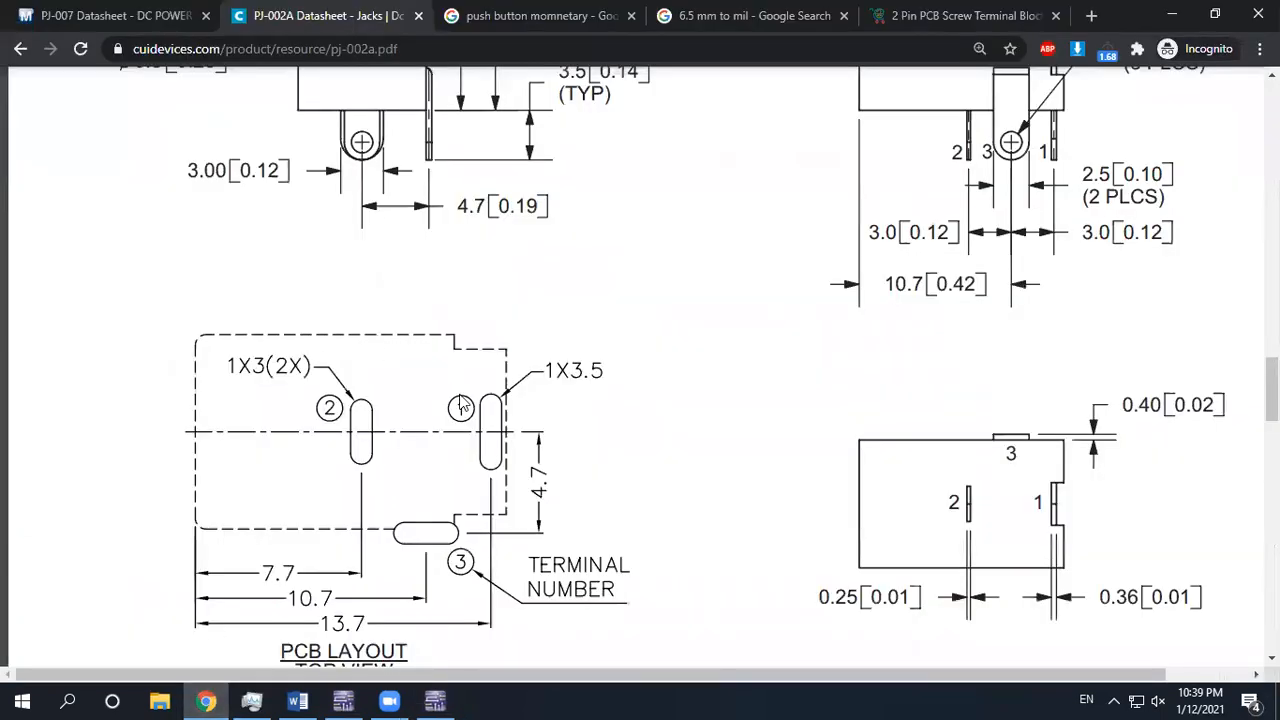
Review the PJ-002A and PJ-007 datasheets alongside the 6.5 mm = 255.906 mil conversion
{"action": "scroll", "coordinate": [463, 425], "scroll_direction": "up", "scroll_amount": 3}
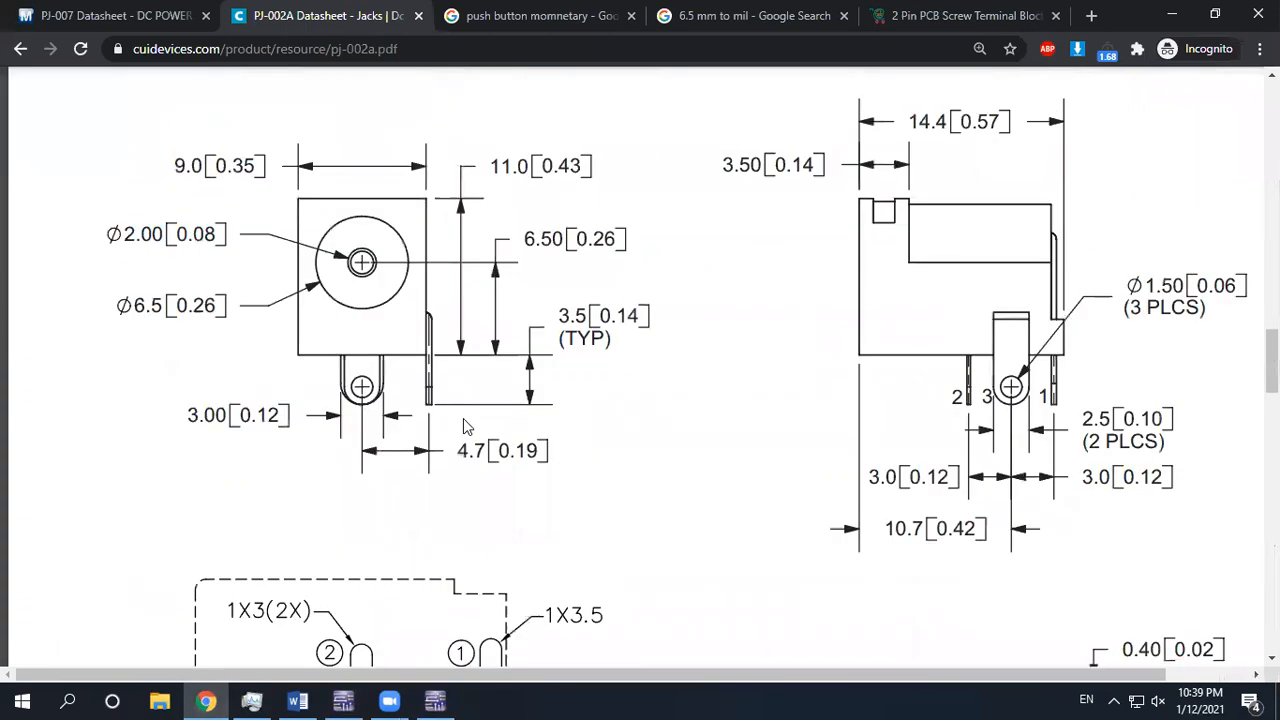
{"action": "scroll", "coordinate": [460, 428], "scroll_direction": "down", "scroll_amount": 5}
{"action": "scroll", "coordinate": [435, 400], "scroll_direction": "up", "scroll_amount": 2}
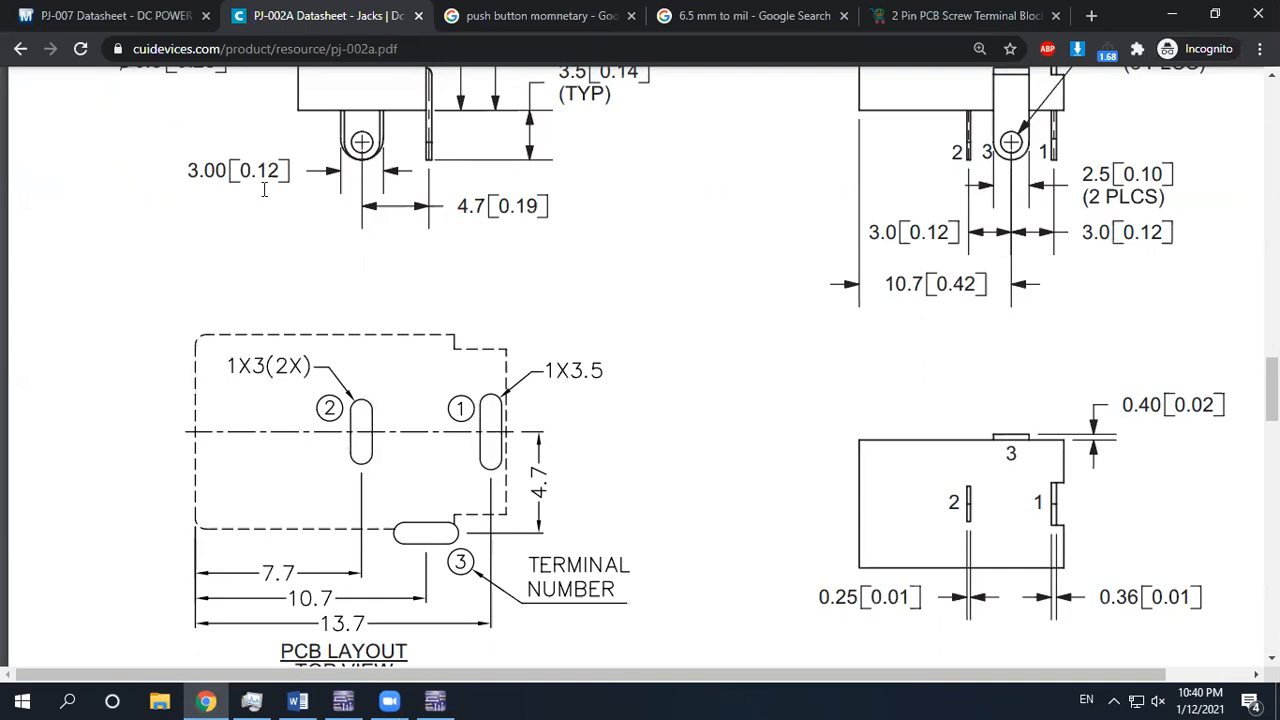
{"action": "key", "text": "ctrl+shift+Tab"}
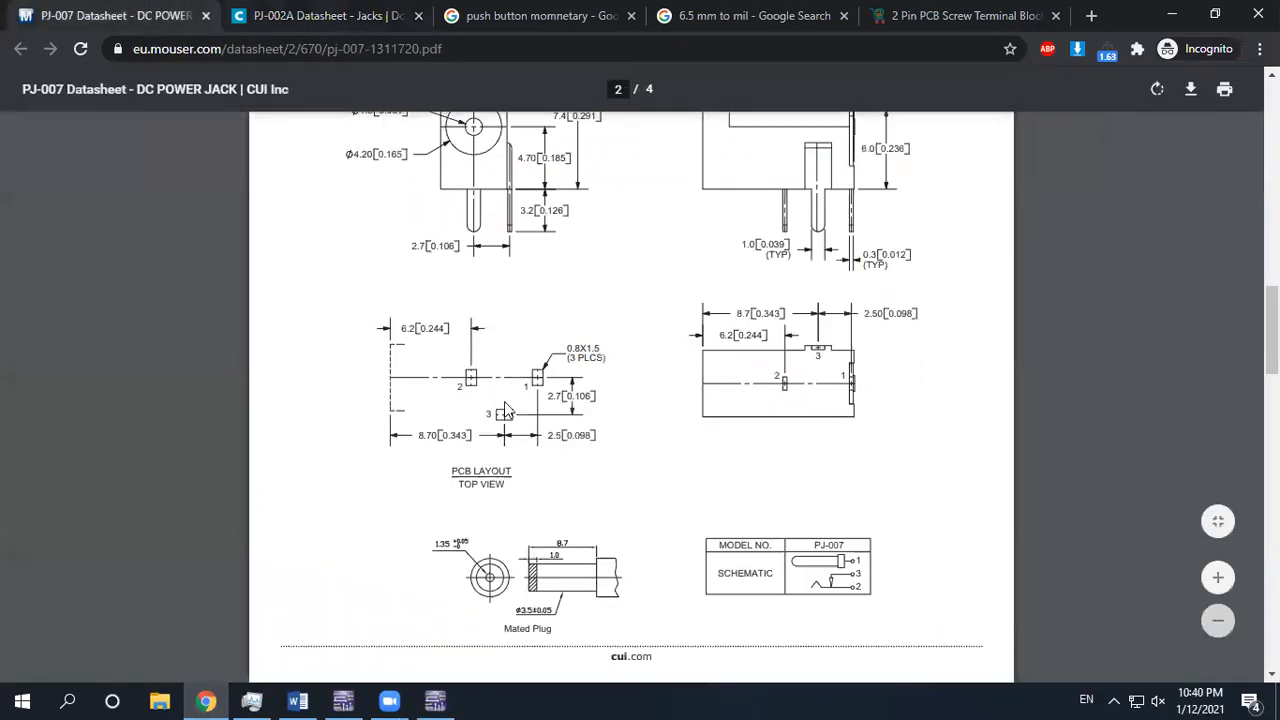
{"action": "key", "text": "ctrl+Tab"}
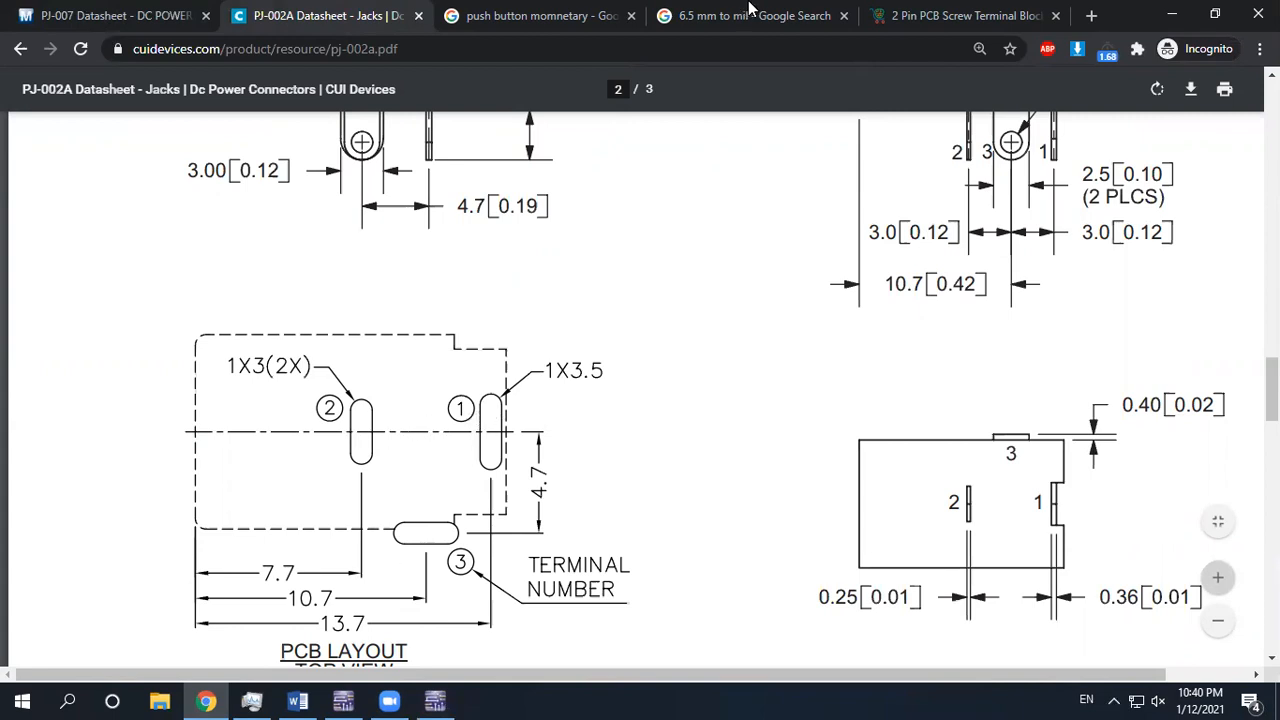
{"action": "left_click", "coordinate": [712, 15]}
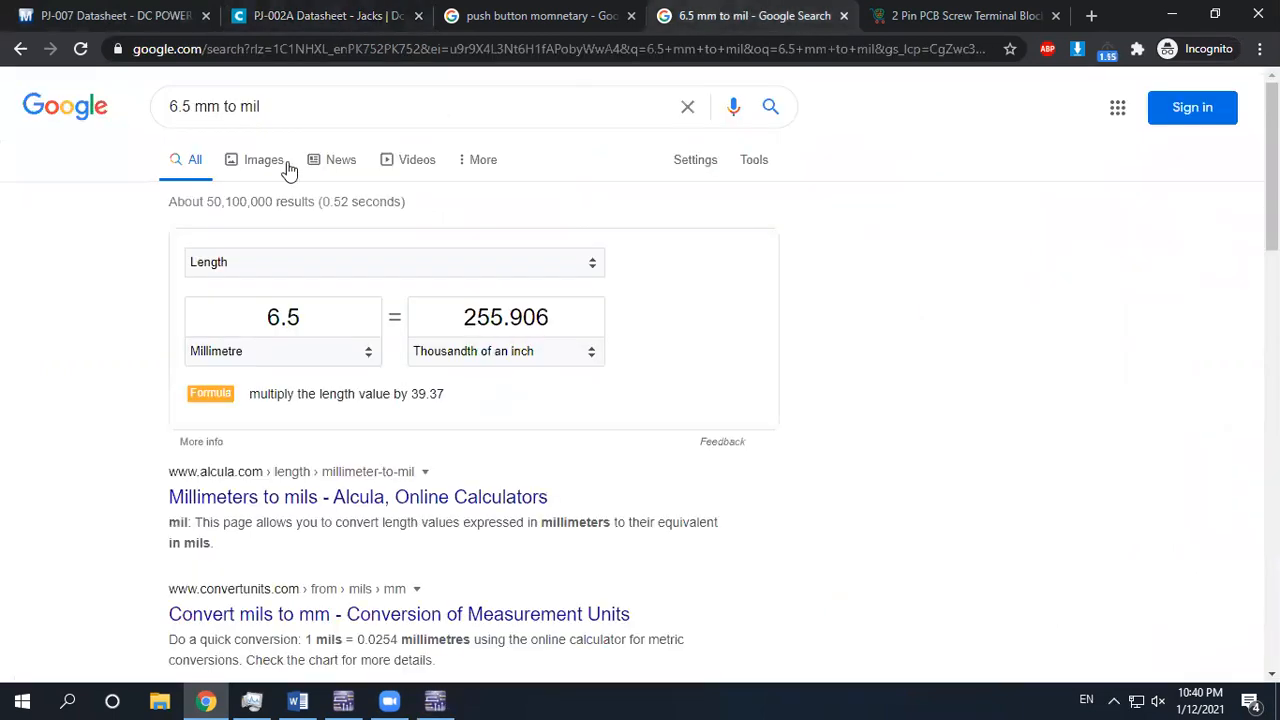
{"action": "left_click", "coordinate": [290, 14]}
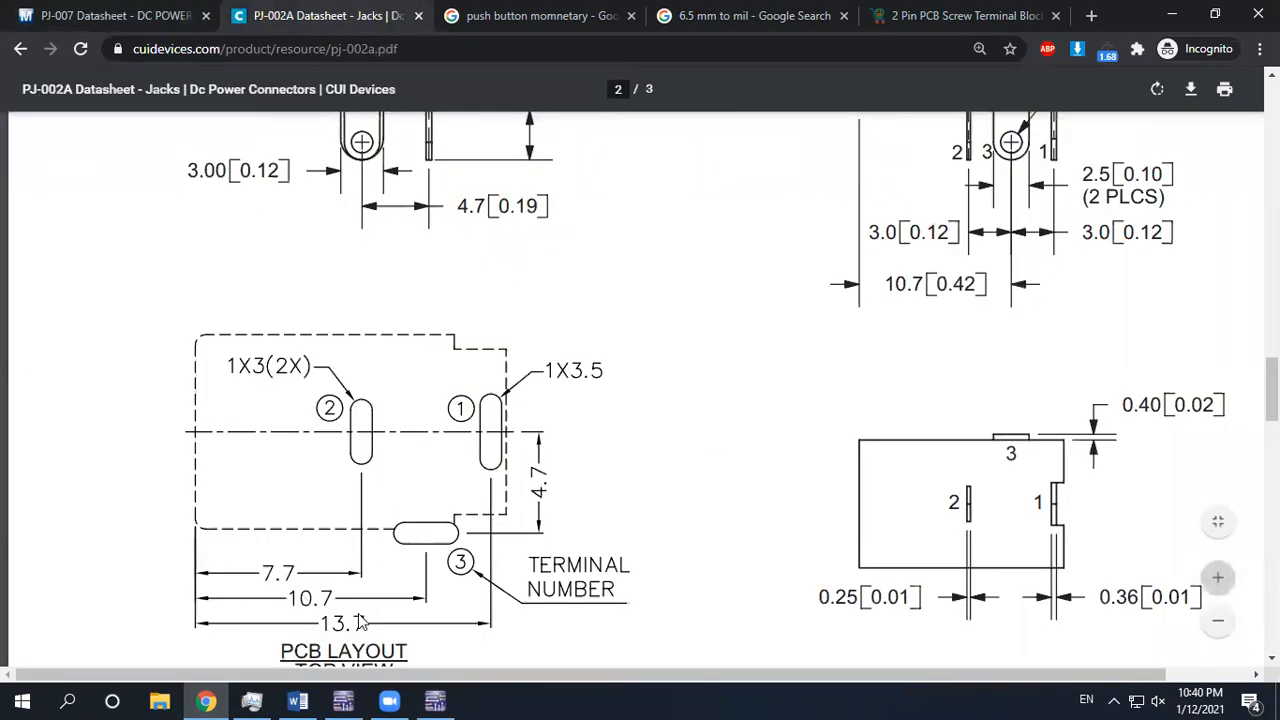
{"action": "scroll", "coordinate": [318, 598], "scroll_direction": "down", "scroll_amount": 1}
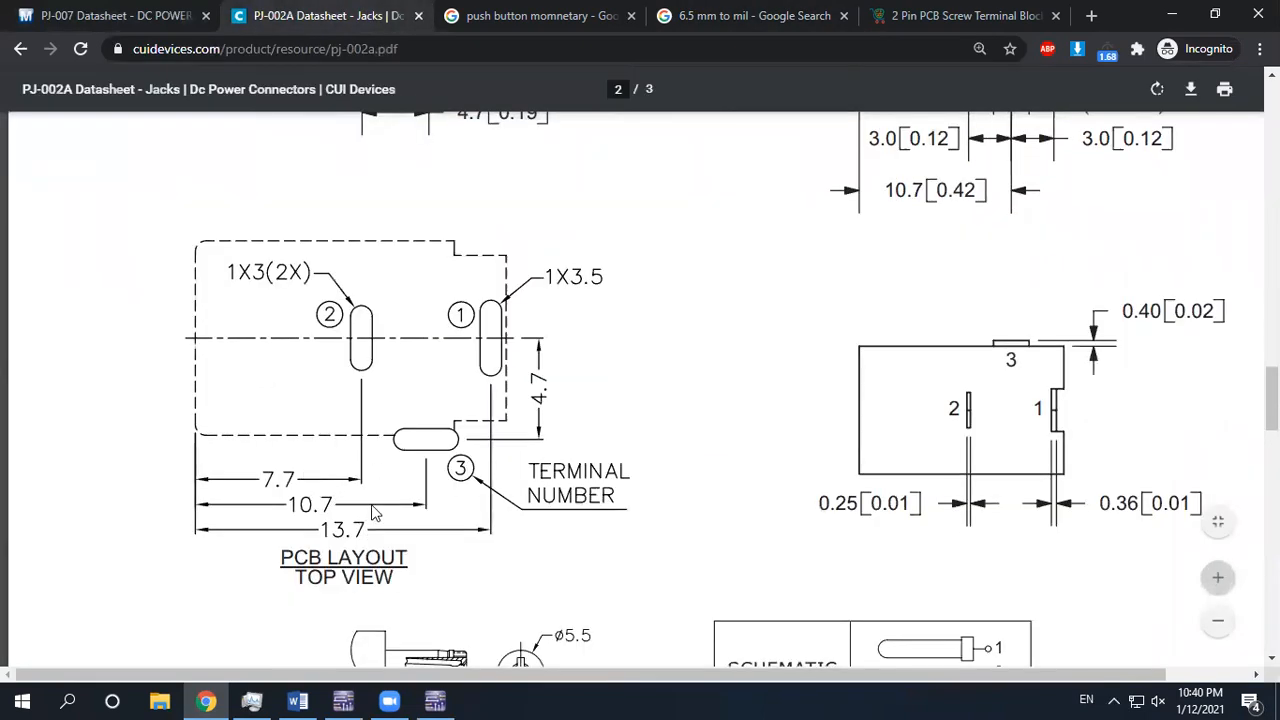
{"action": "left_click", "coordinate": [688, 28]}
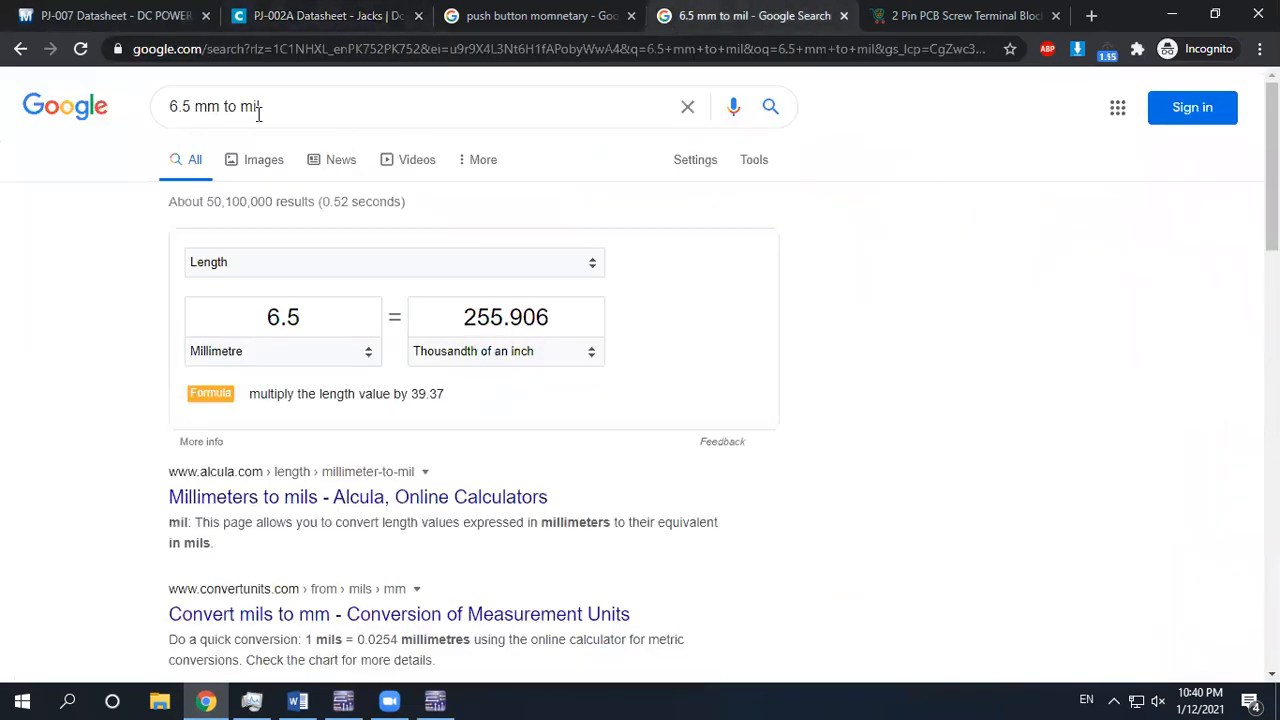
Change the Google query to 6 mm and convert it to 236.22 mil
{"action": "left_click_drag", "start_coordinate": [187, 104], "coordinate": [151, 108]}
{"action": "left_click", "coordinate": [436, 700]}
{"action": "type", "text": "6"}
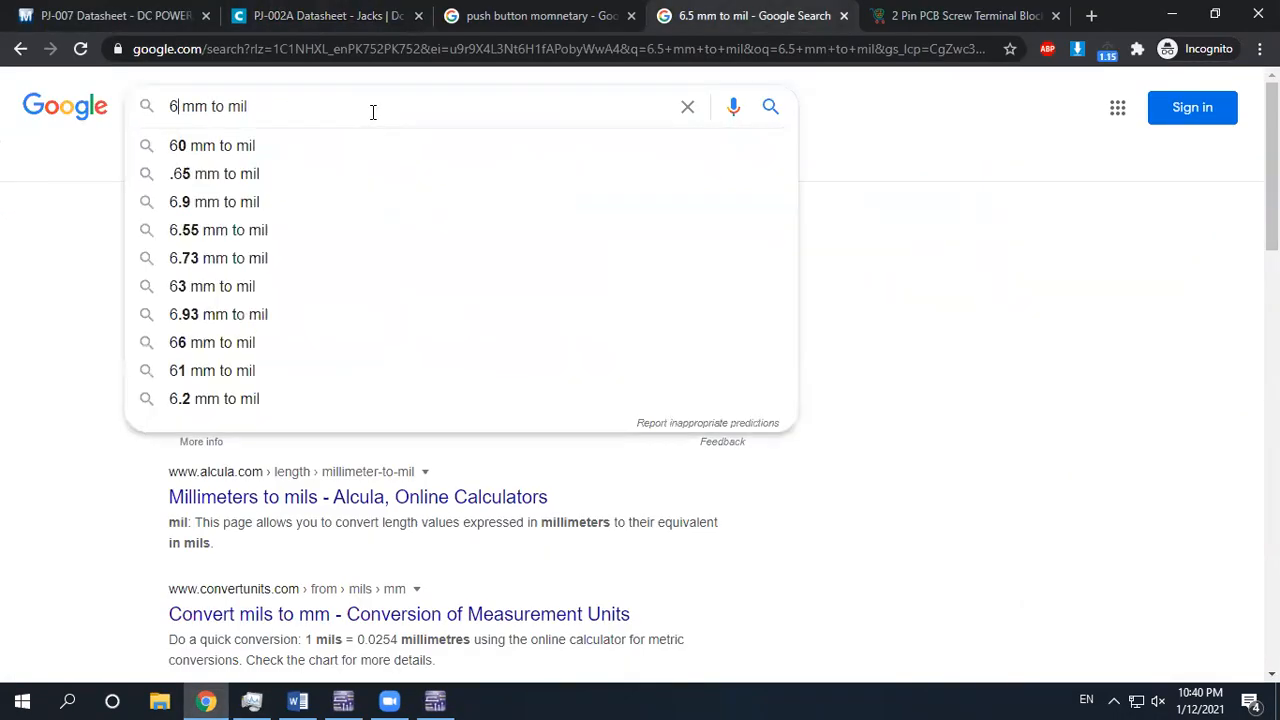
{"action": "key", "text": "Return"}
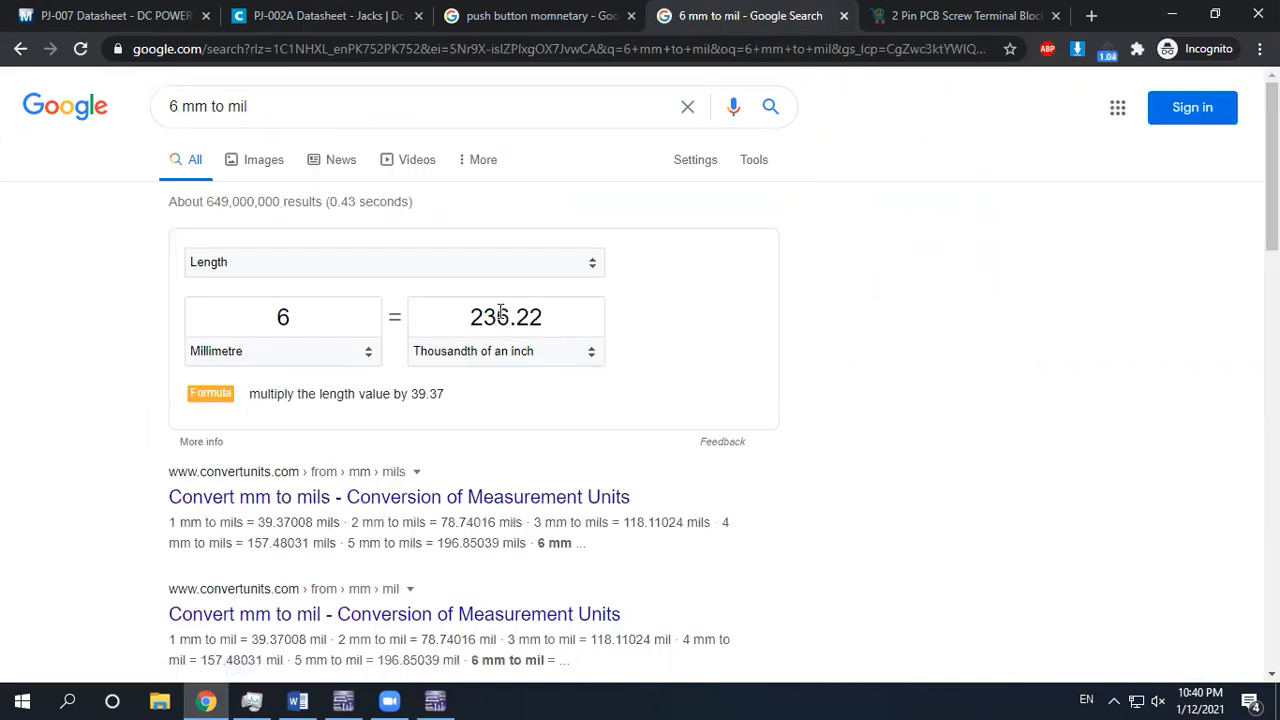
{"action": "left_click", "coordinate": [435, 701]}
{"action": "left_click", "coordinate": [246, 36]}
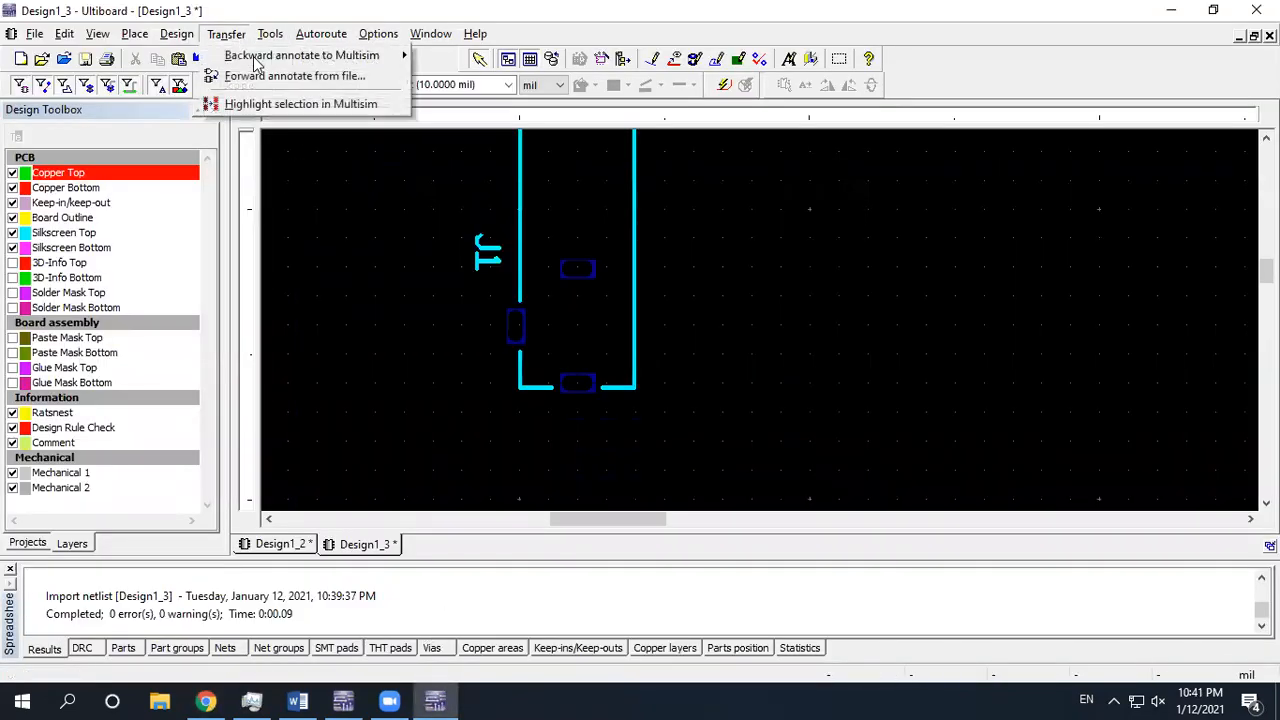
{"action": "mouse_move", "coordinate": [380, 38]}
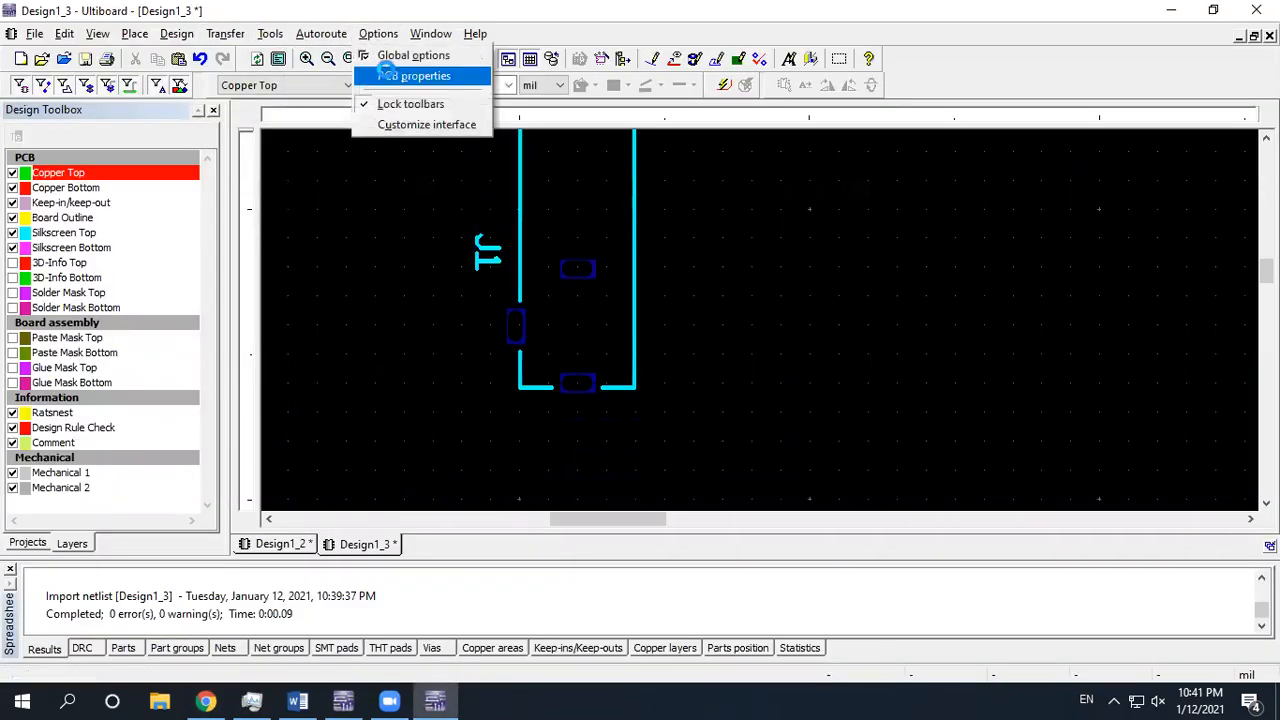
{"action": "left_click", "coordinate": [398, 77]}
{"action": "left_click", "coordinate": [458, 143]}
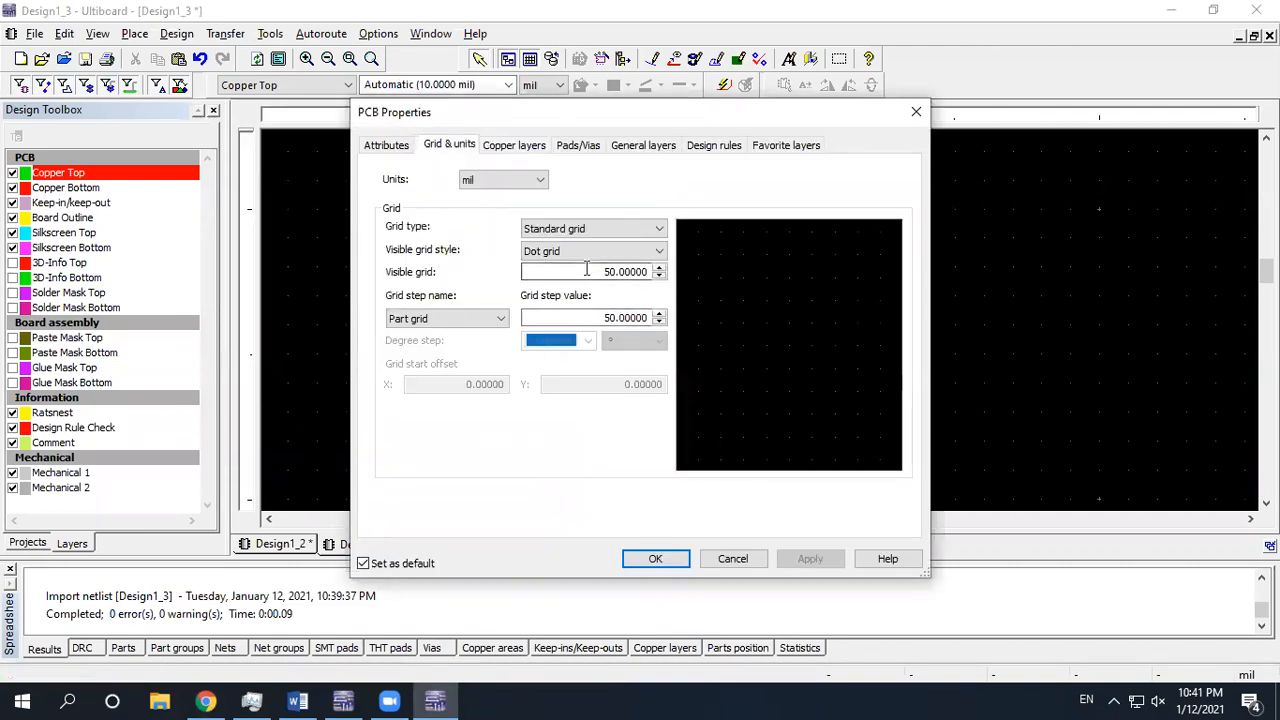
{"action": "left_click", "coordinate": [655, 560]}
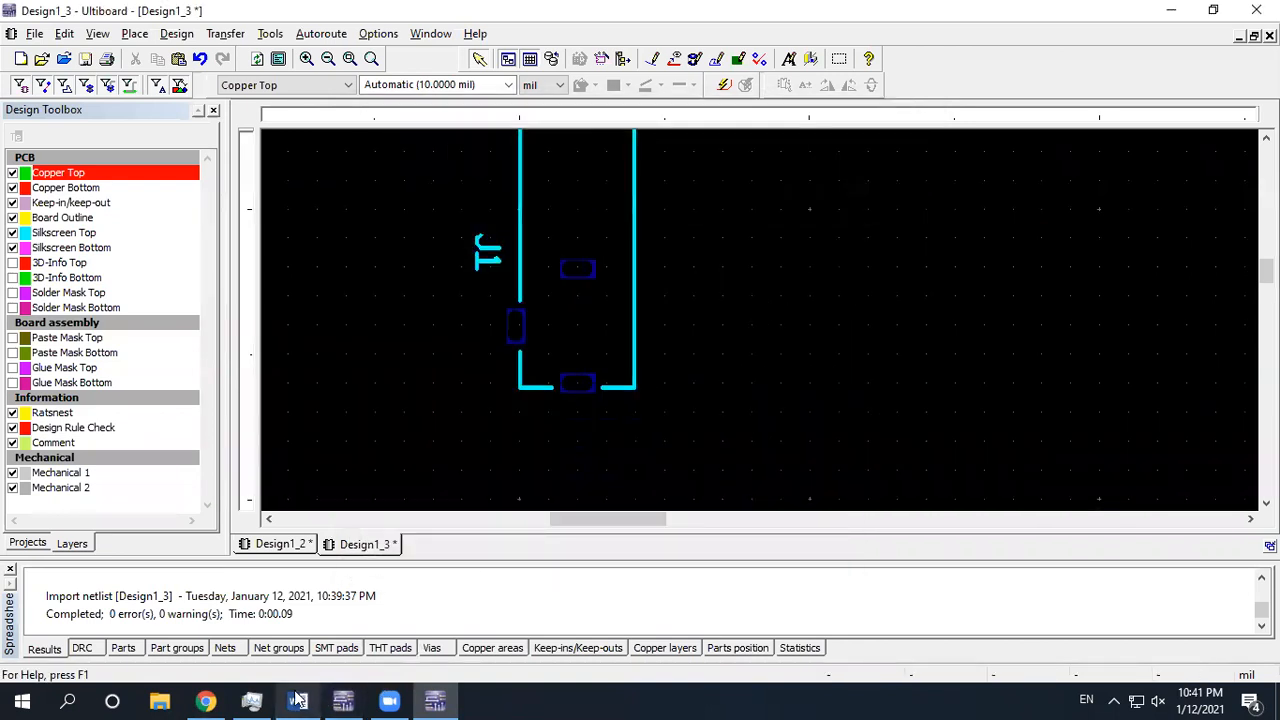
{"action": "left_click", "coordinate": [205, 700]}
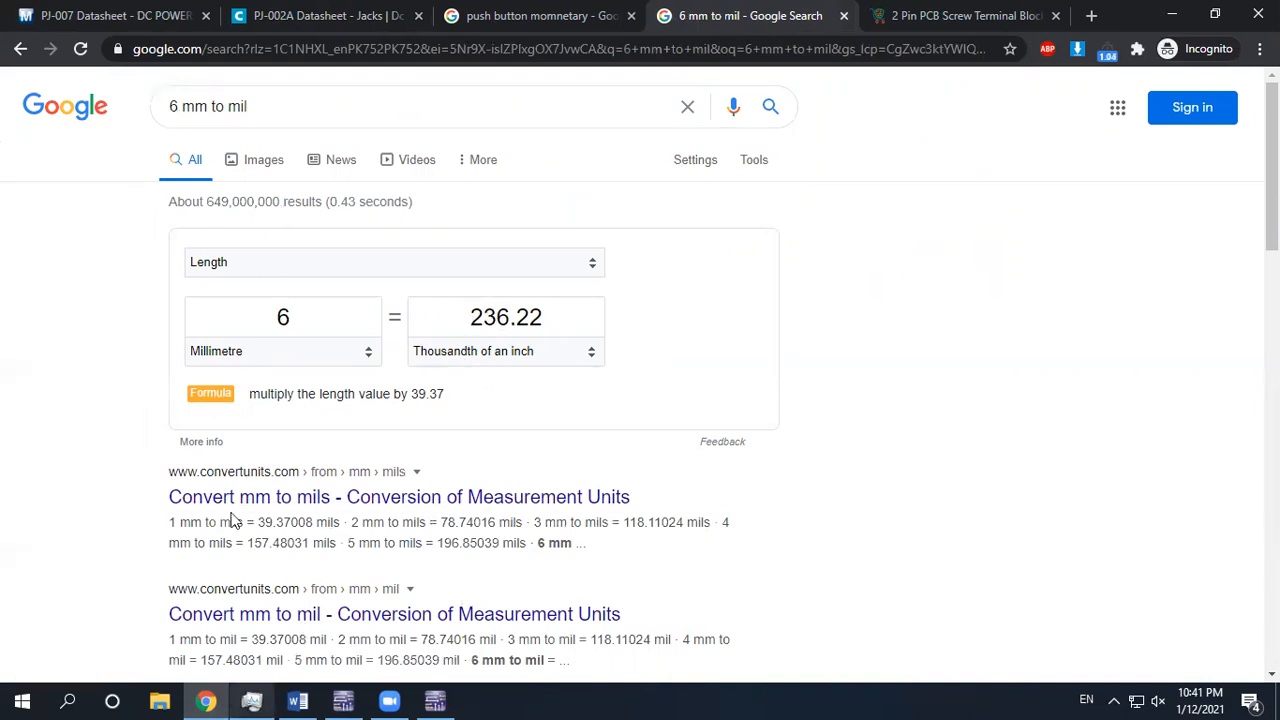
{"action": "left_click", "coordinate": [260, 15]}
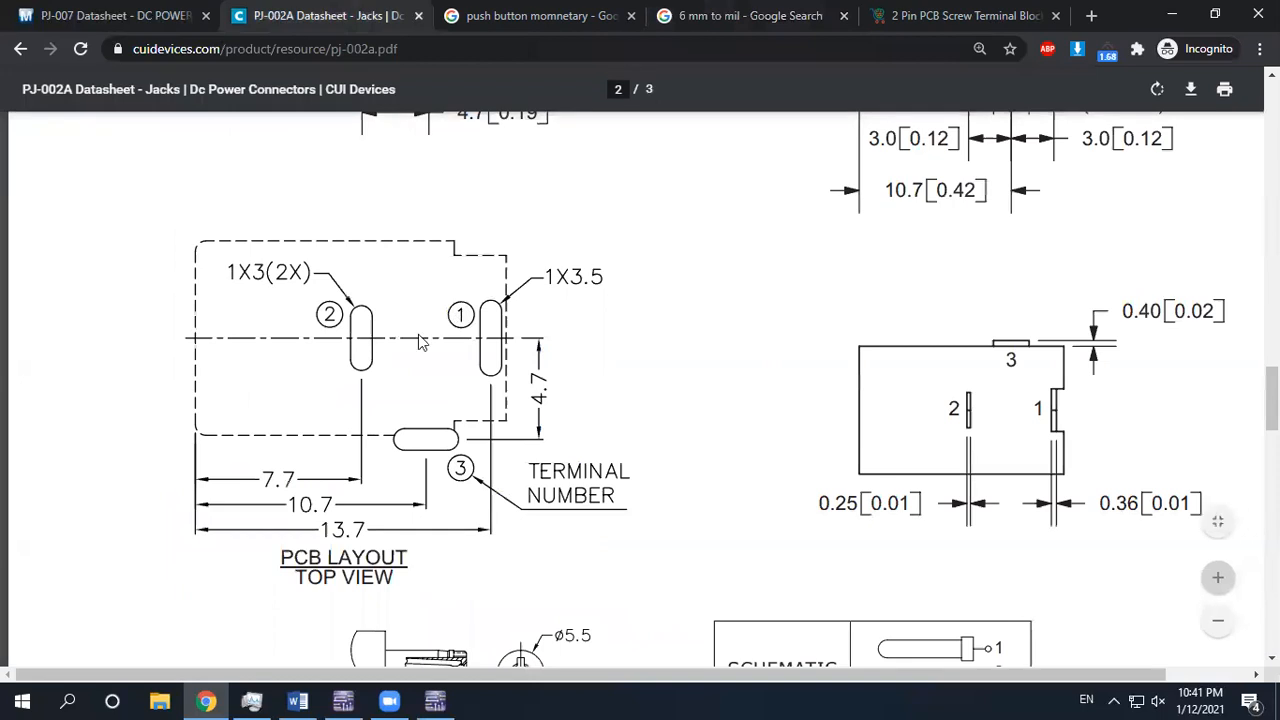
{"action": "left_click", "coordinate": [435, 700]}
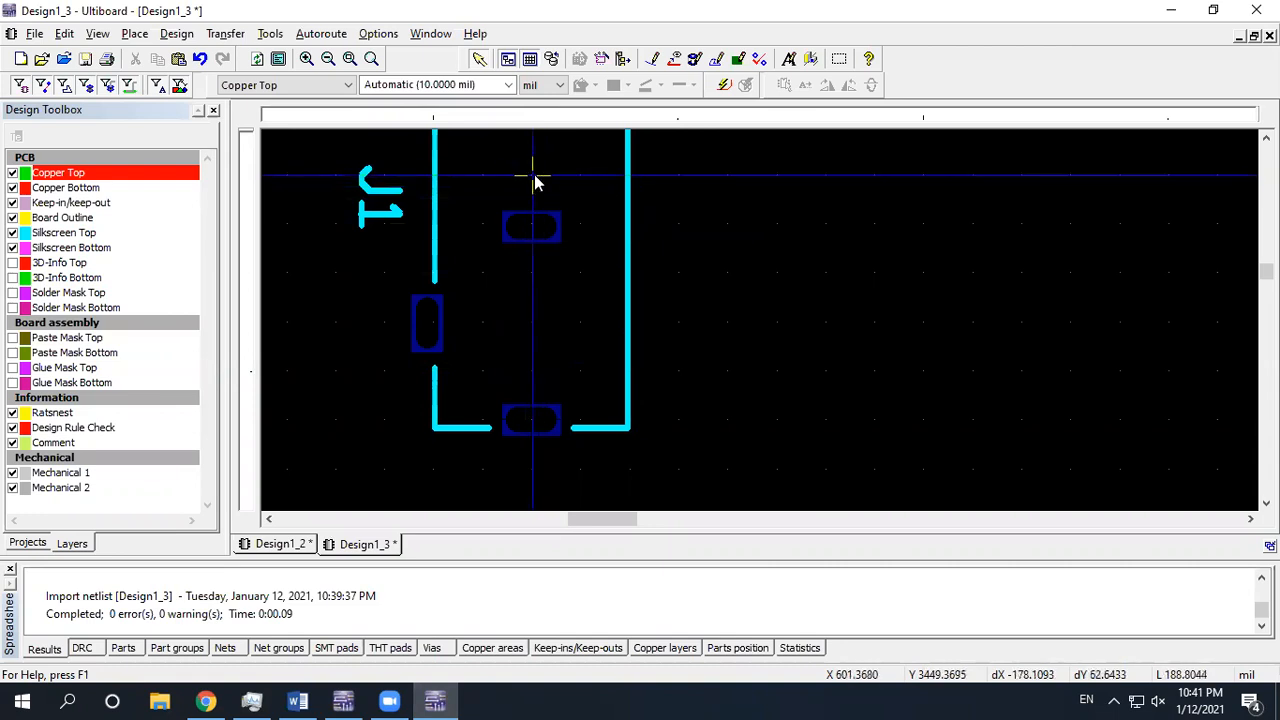
Select the J1 CUI_PJ-007 footprint and open it for in-place part editing
{"action": "left_click", "coordinate": [626, 220]}
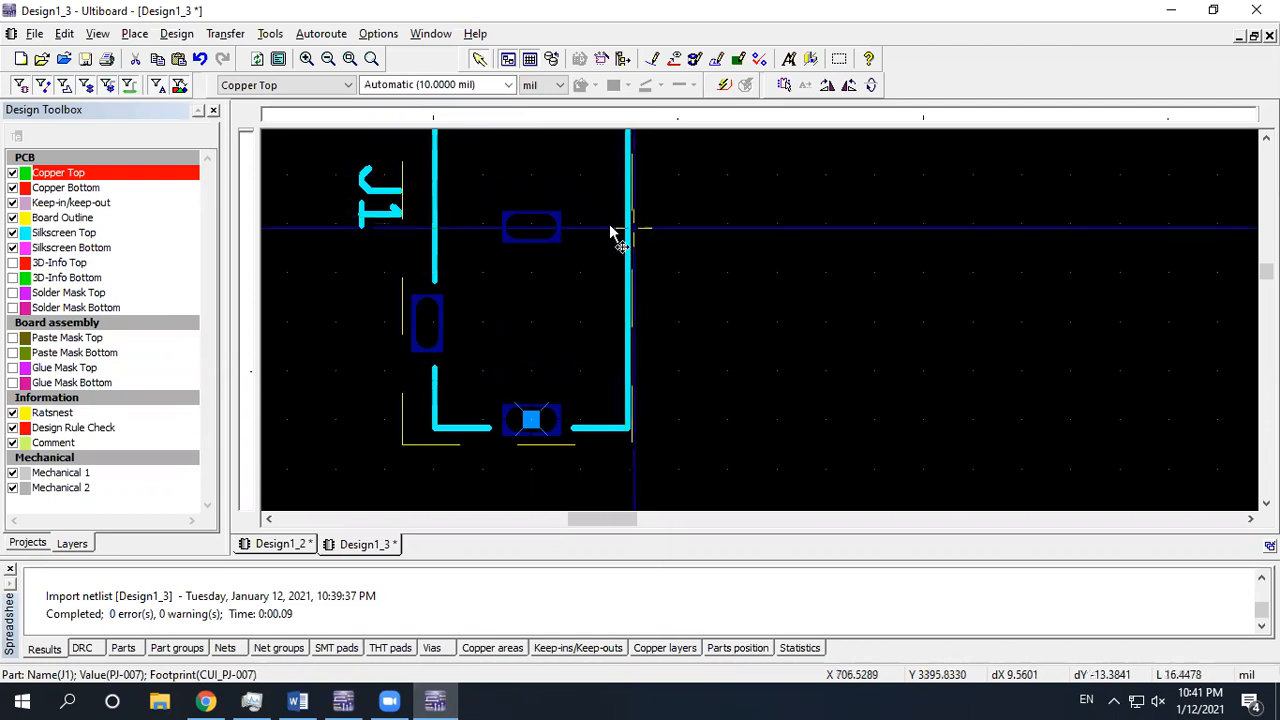
{"action": "scroll", "coordinate": [634, 246], "scroll_direction": "down", "scroll_amount": 1}
{"action": "scroll", "coordinate": [634, 248], "scroll_direction": "down", "scroll_amount": 1}
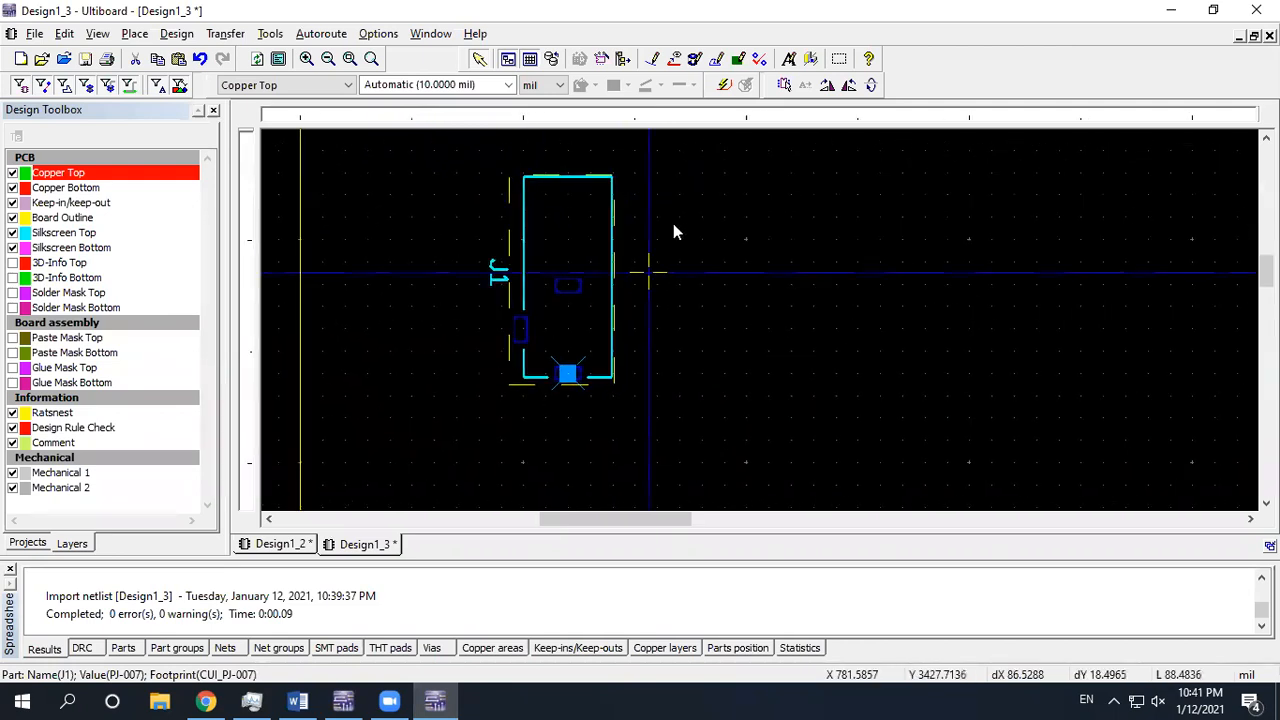
{"action": "left_click", "coordinate": [785, 86]}
{"action": "scroll", "coordinate": [523, 285], "scroll_direction": "up", "scroll_amount": 3}
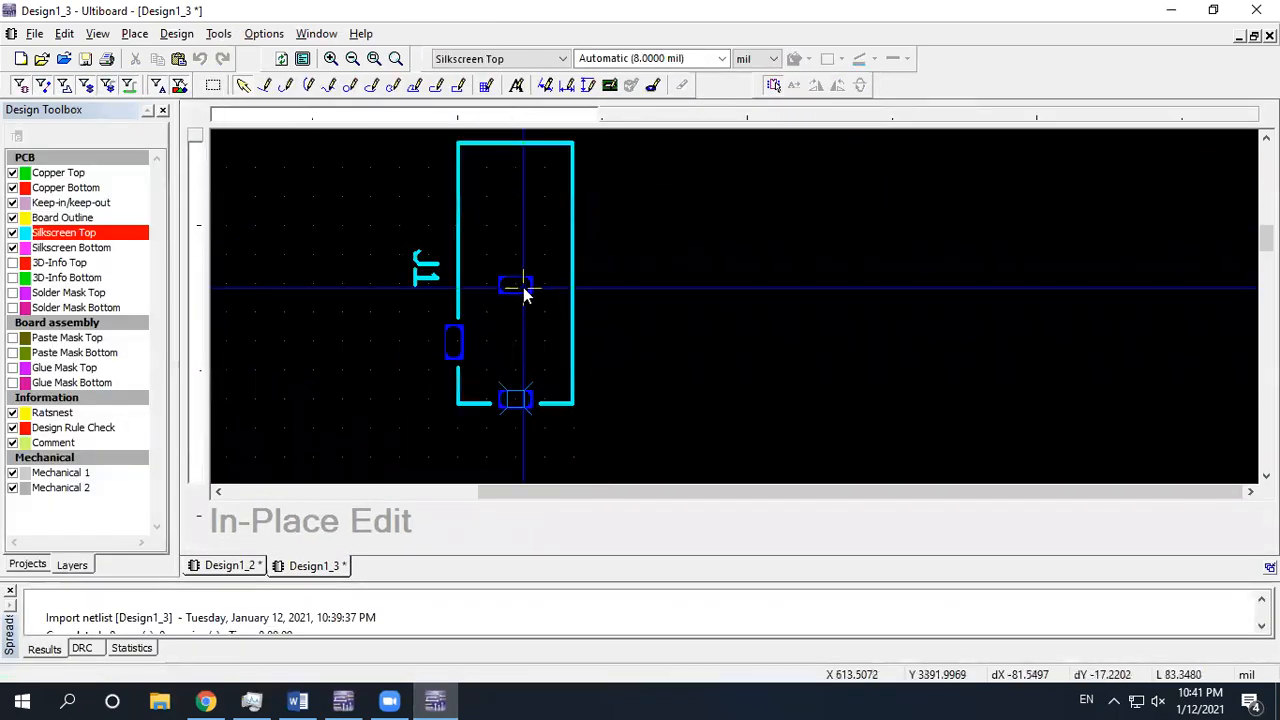
{"action": "middle_click_drag", "start_coordinate": [543, 347], "coordinate": [500, 289]}
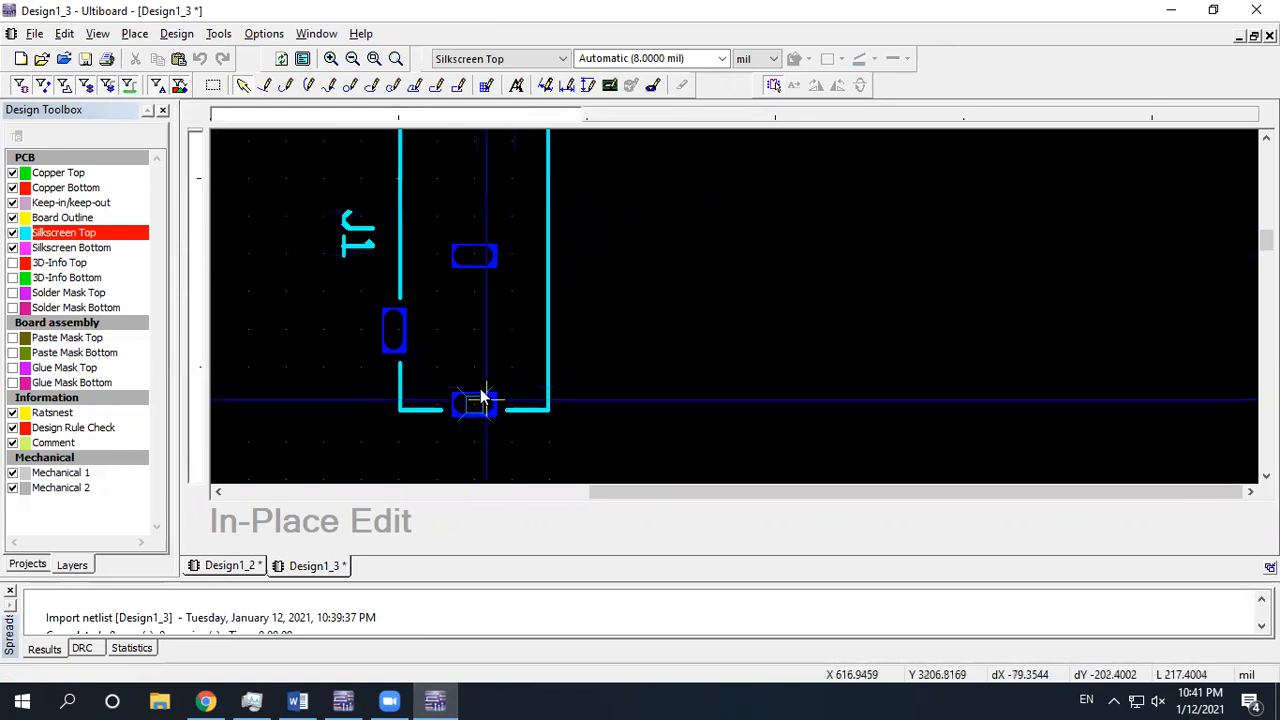
{"action": "left_click", "coordinate": [484, 259]}
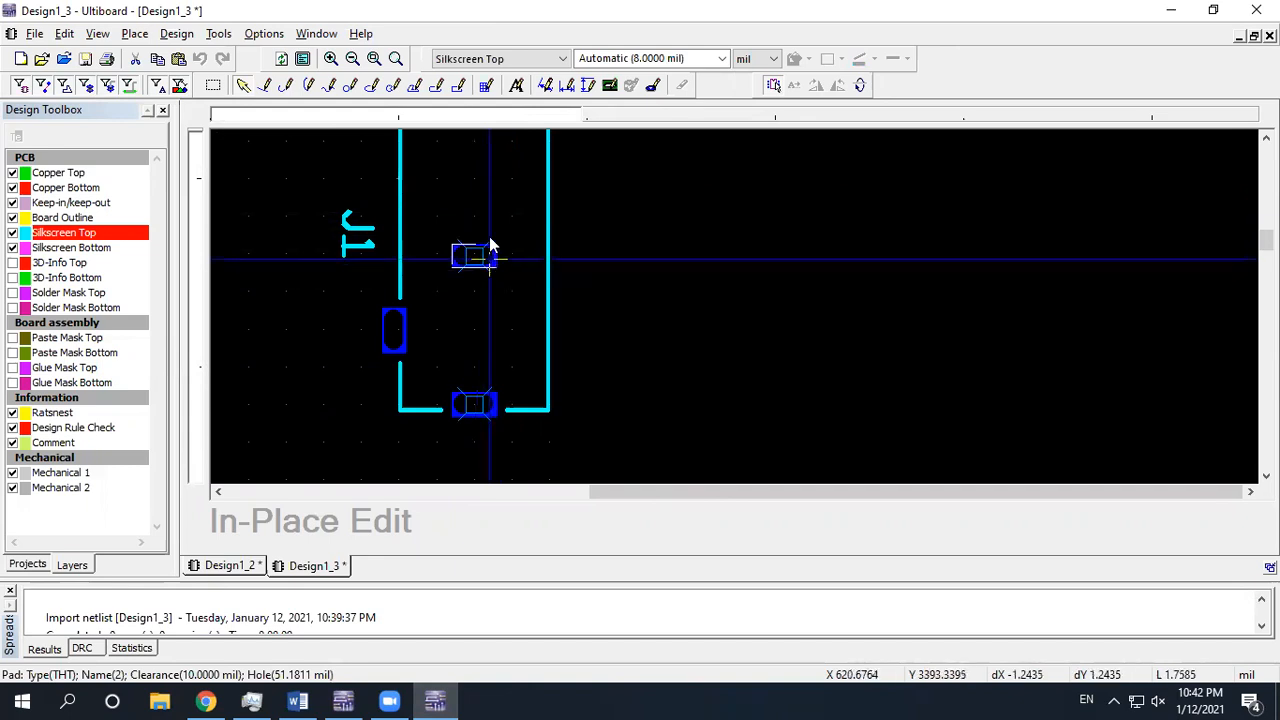
{"action": "left_click_drag", "start_coordinate": [489, 244], "coordinate": [522, 272]}
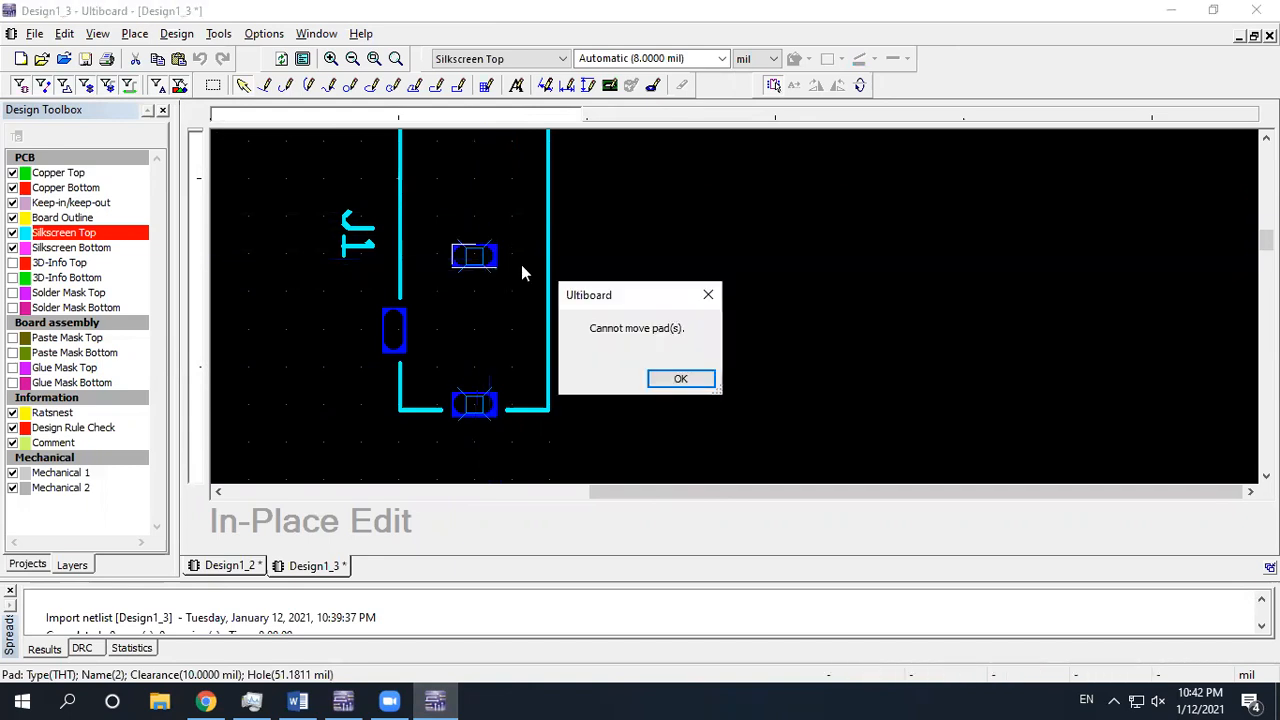
{"action": "left_click", "coordinate": [678, 380]}
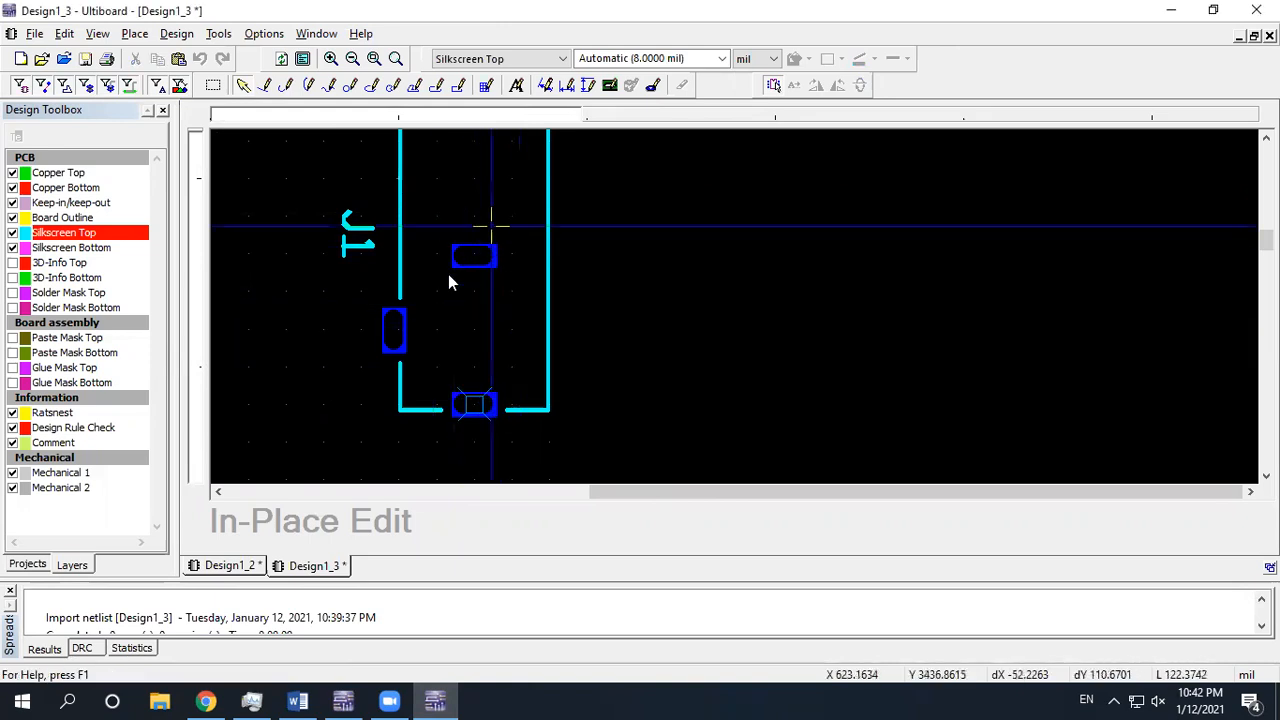
{"action": "left_click", "coordinate": [481, 307]}
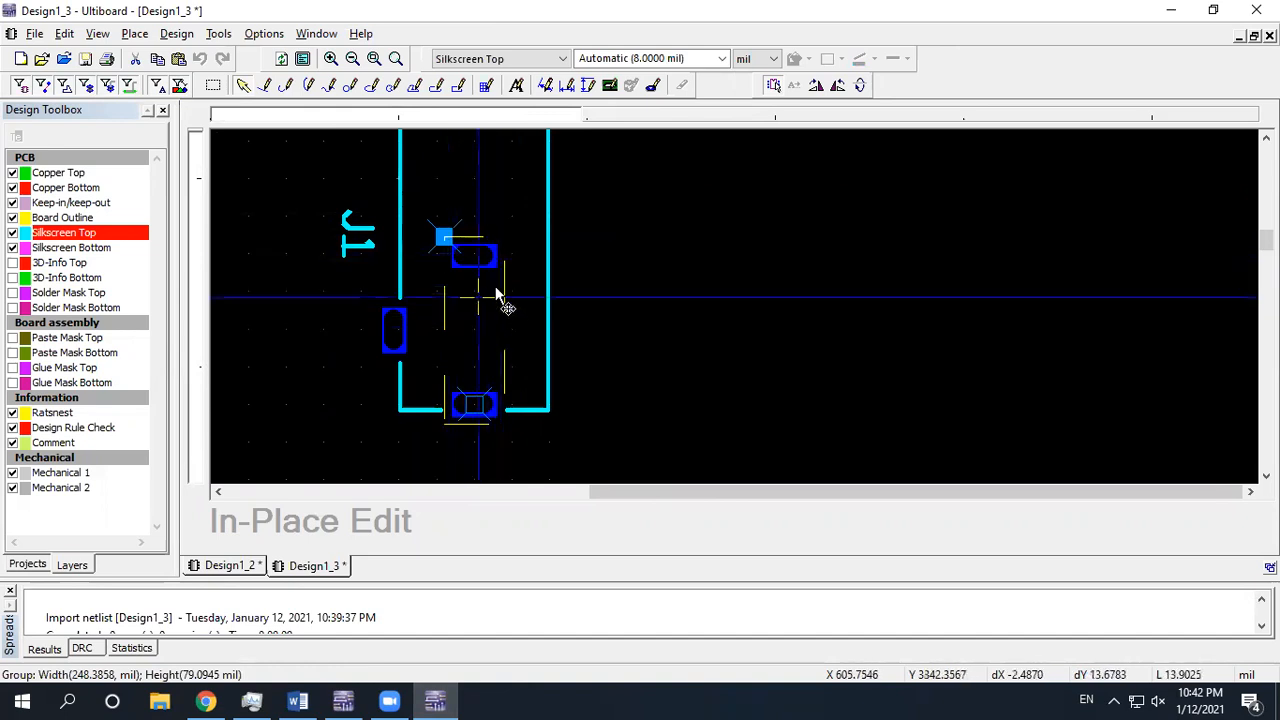
{"action": "mouse_move", "coordinate": [482, 277]}
{"action": "left_mouse_down"}
{"action": "mouse_move", "coordinate": [549, 291]}
{"action": "mouse_move", "coordinate": [632, 260]}
{"action": "mouse_move", "coordinate": [671, 265]}
{"action": "mouse_move", "coordinate": [484, 282]}
{"action": "left_mouse_up"}
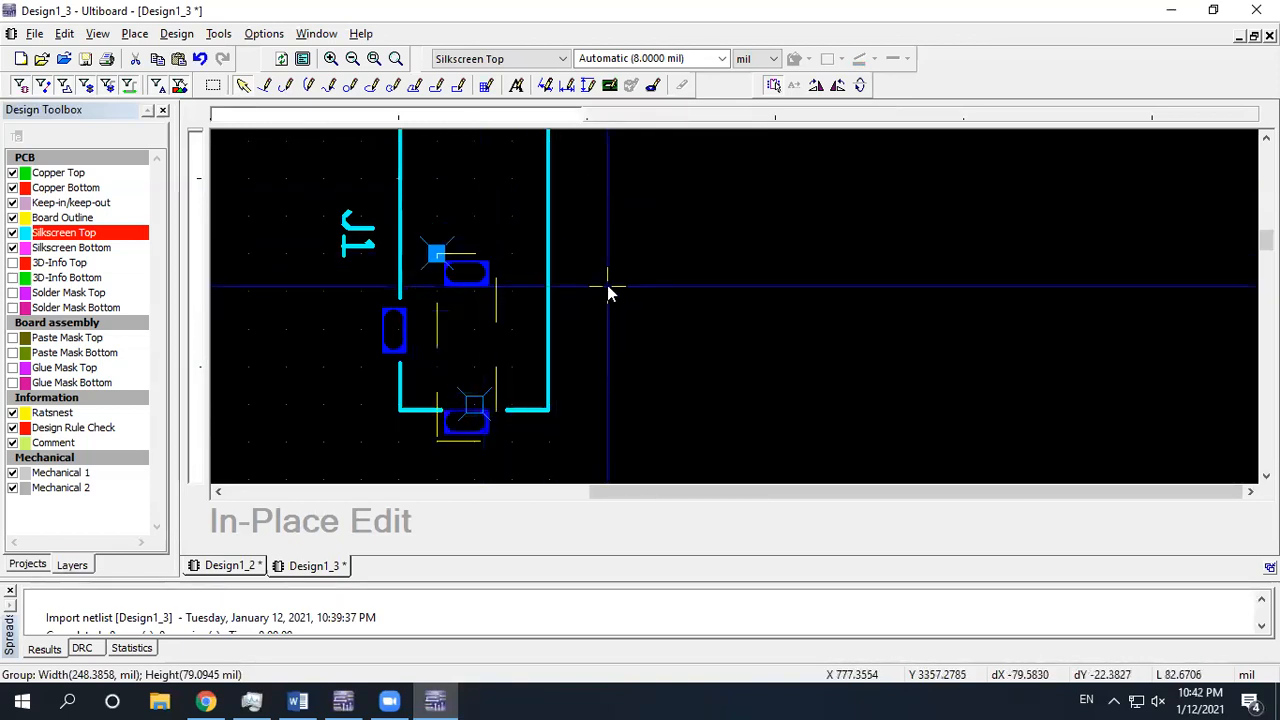
{"action": "key", "text": "ctrl+z"}
{"action": "key", "text": "ctrl+z"}
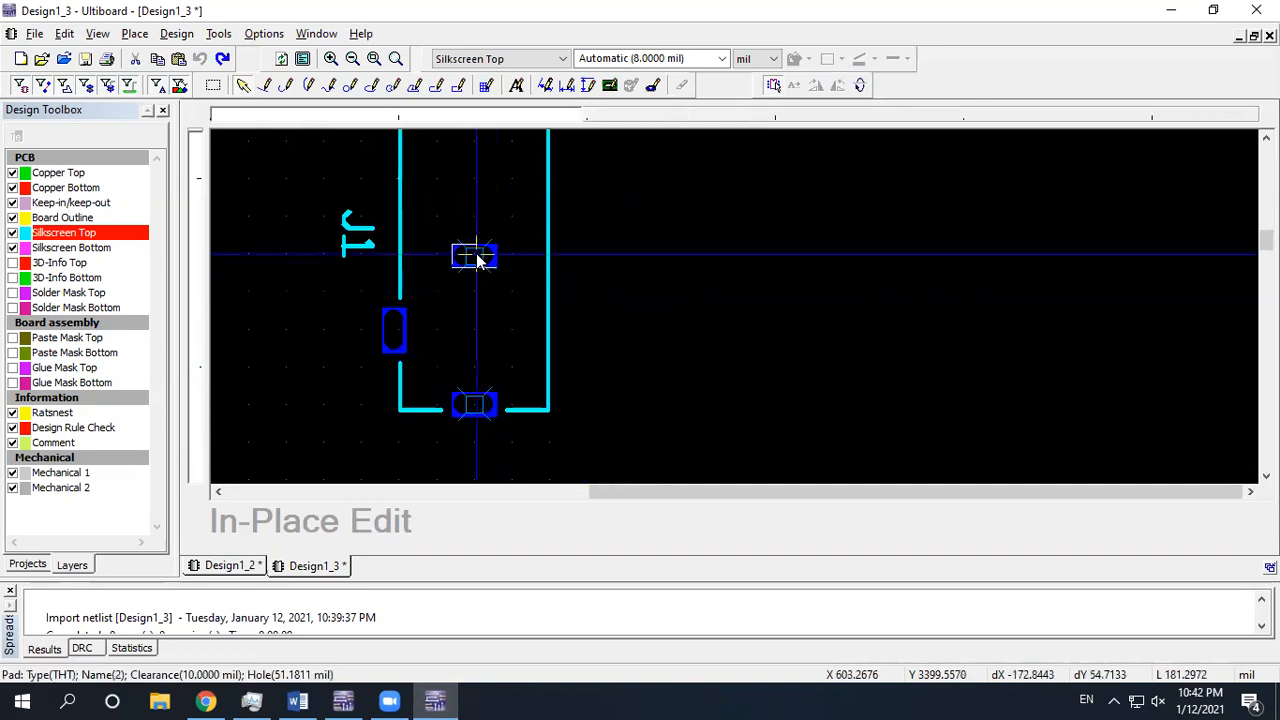
{"action": "left_click", "coordinate": [478, 258]}
Ungroup the J1 footprint and drag pad 2 further up within the outline
{"action": "right_click", "coordinate": [489, 303]}
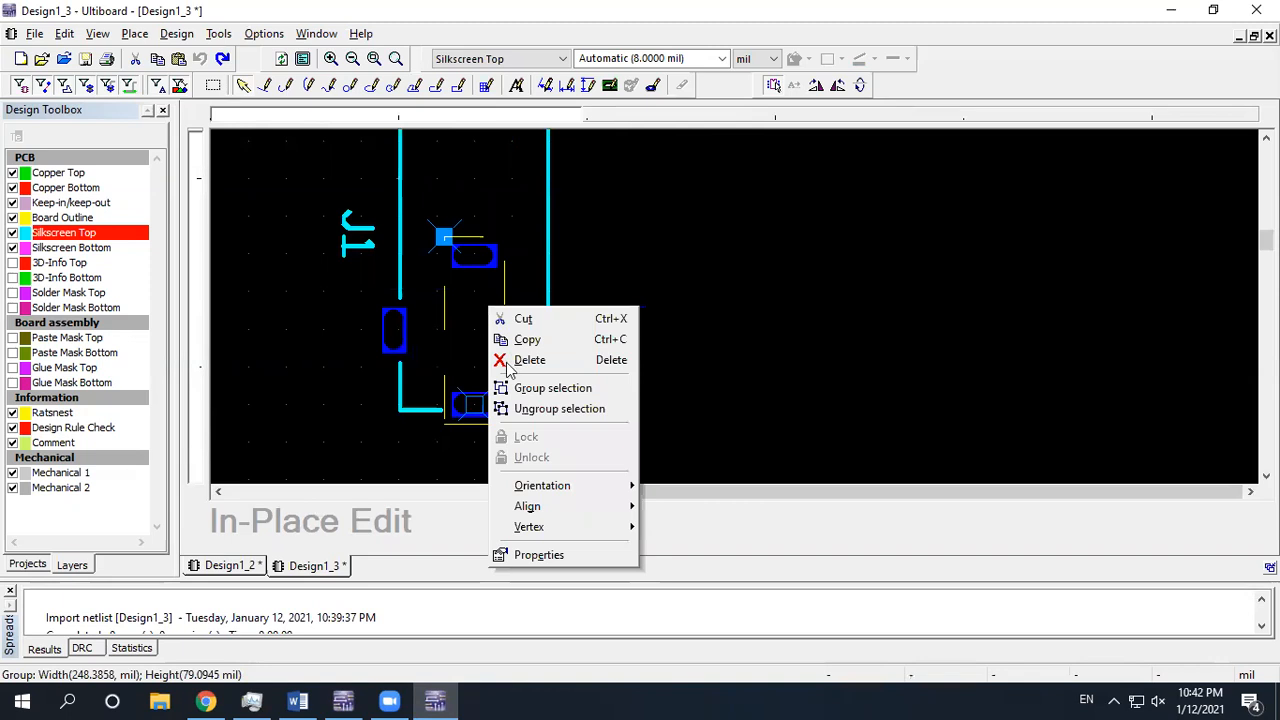
{"action": "left_click", "coordinate": [557, 410]}
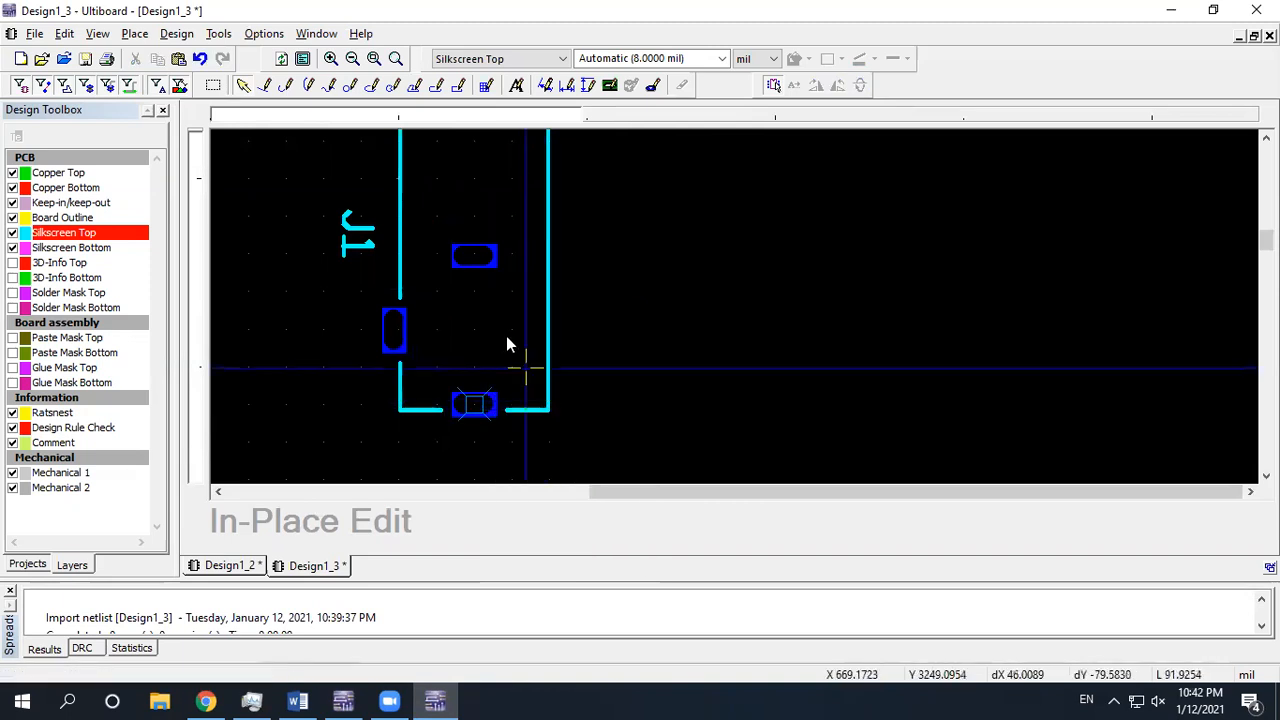
{"action": "left_click_drag", "start_coordinate": [486, 254], "coordinate": [465, 222]}
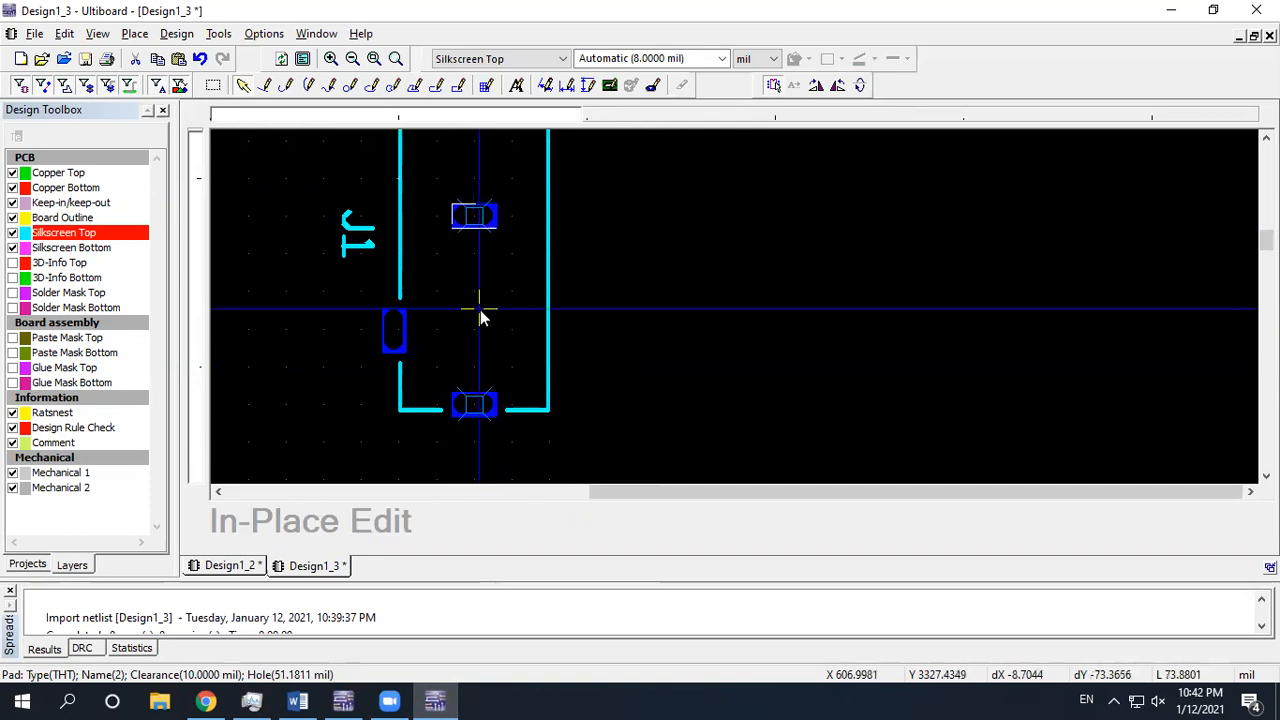
{"action": "left_click", "coordinate": [478, 402]}
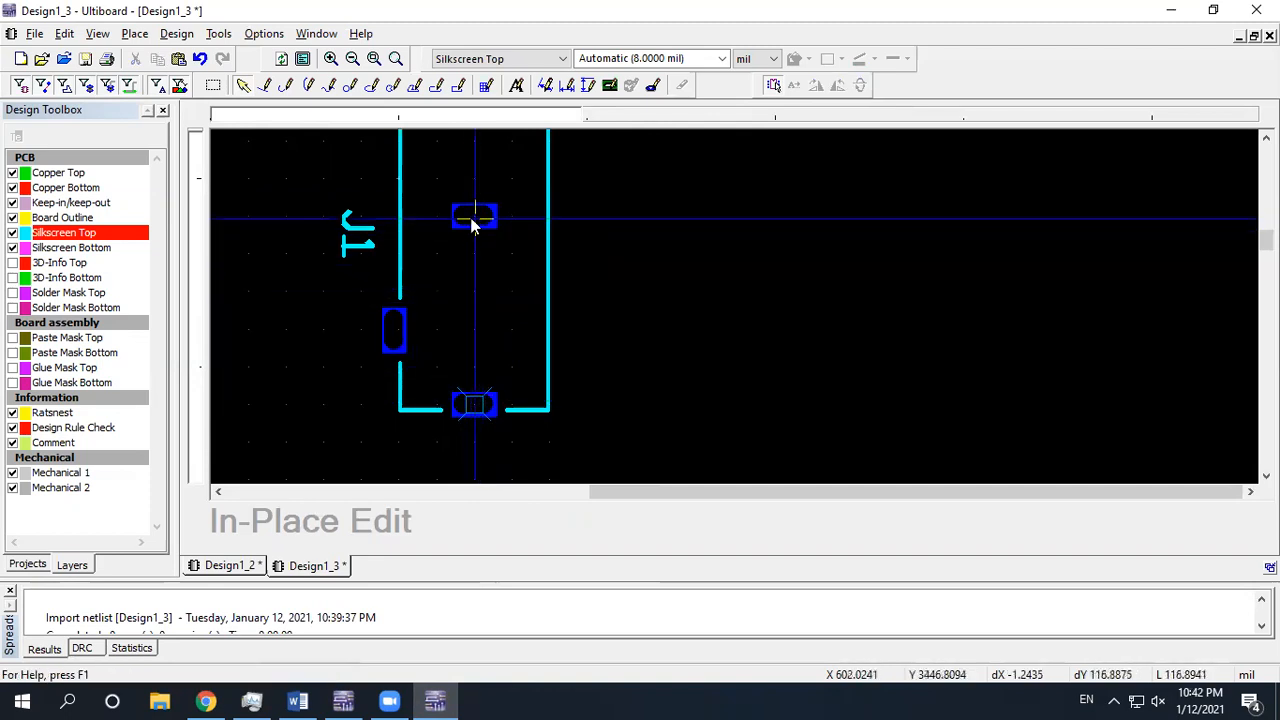
{"action": "left_click", "coordinate": [205, 701]}
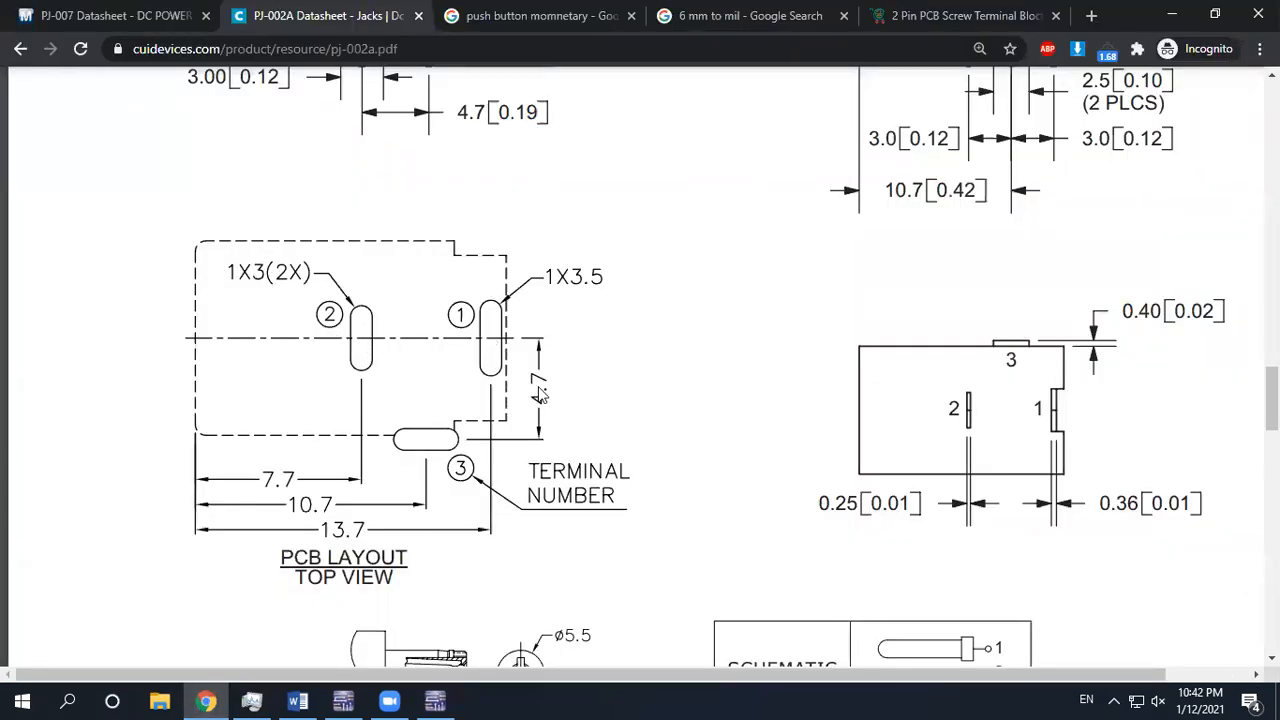
Convert 4.7 mm to 185.039 mil on Google, cross-checking the PJ-002A pad spacing
{"action": "left_click", "coordinate": [662, 14]}
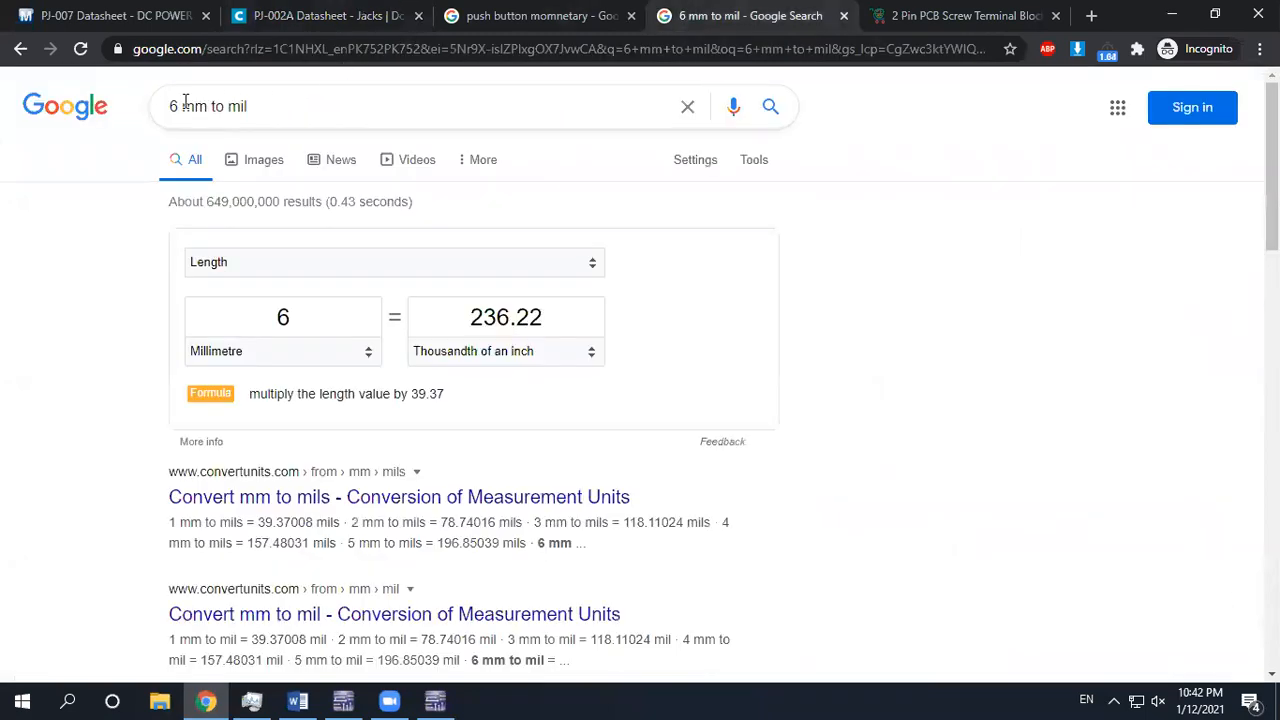
{"action": "type", "text": ".7"}
{"action": "key", "text": "Return"}
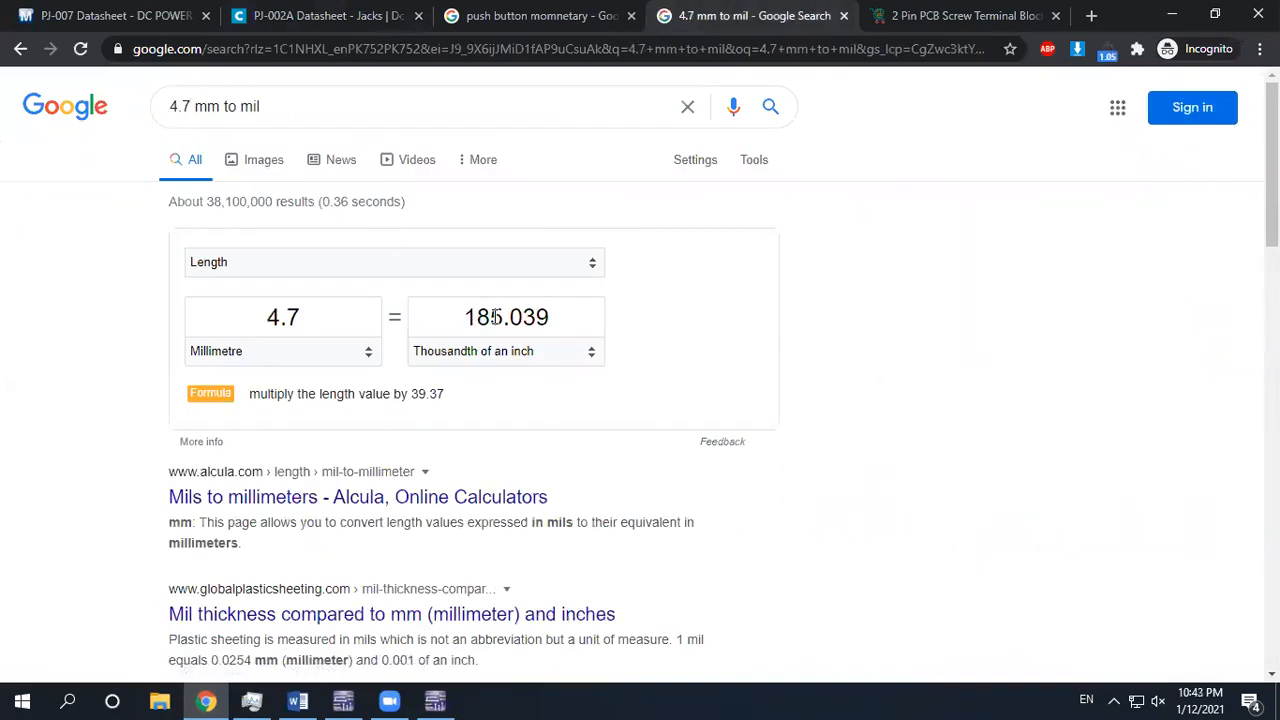
{"action": "left_click", "coordinate": [332, 16]}
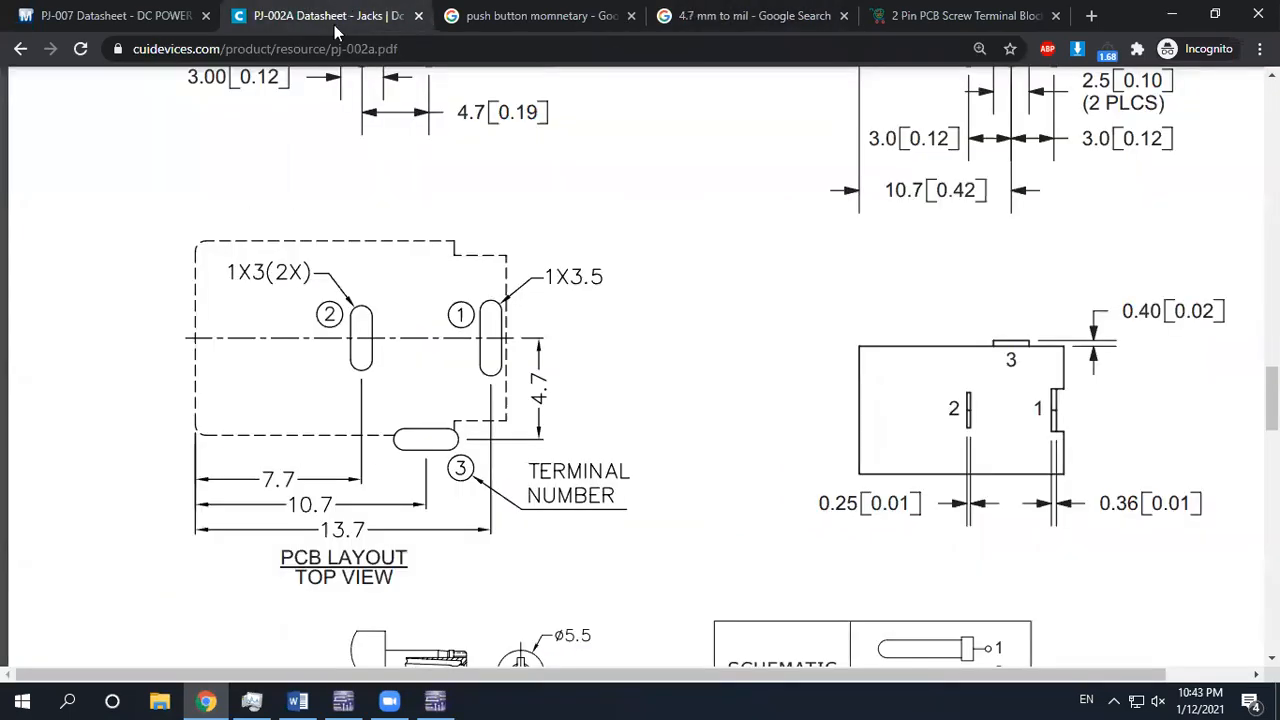
{"action": "left_click", "coordinate": [722, 14]}
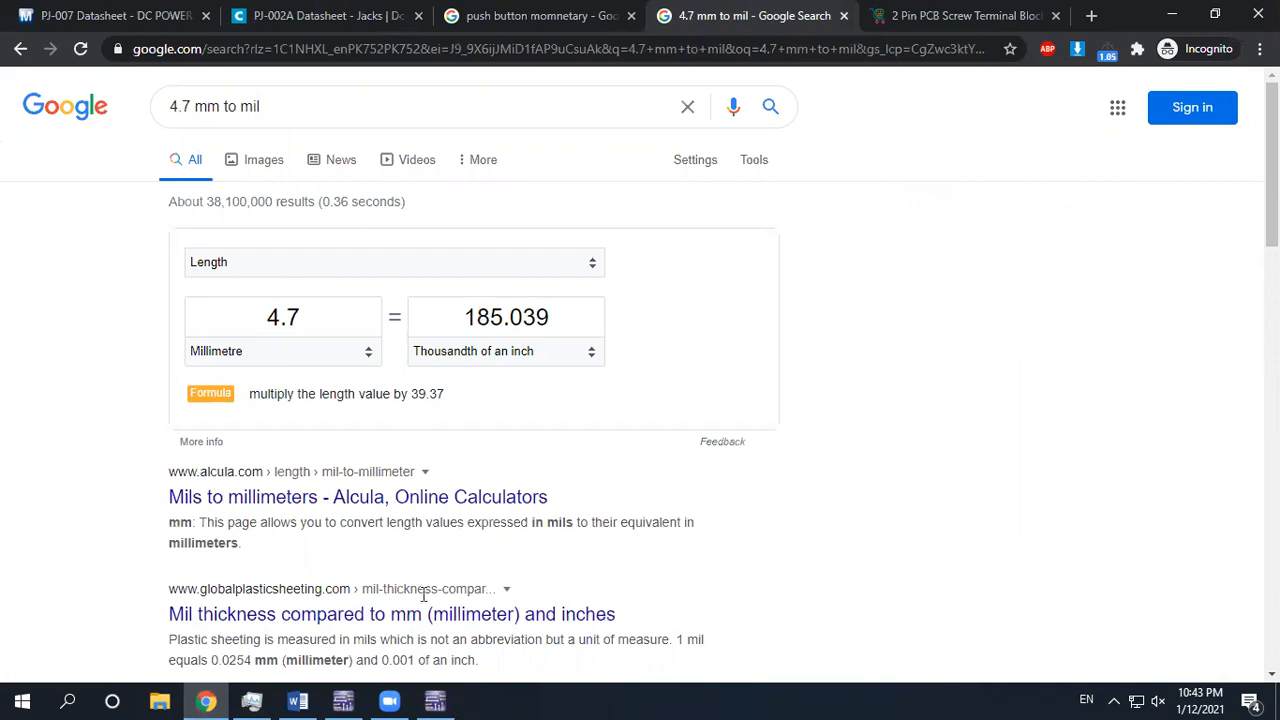
{"action": "left_click", "coordinate": [433, 700]}
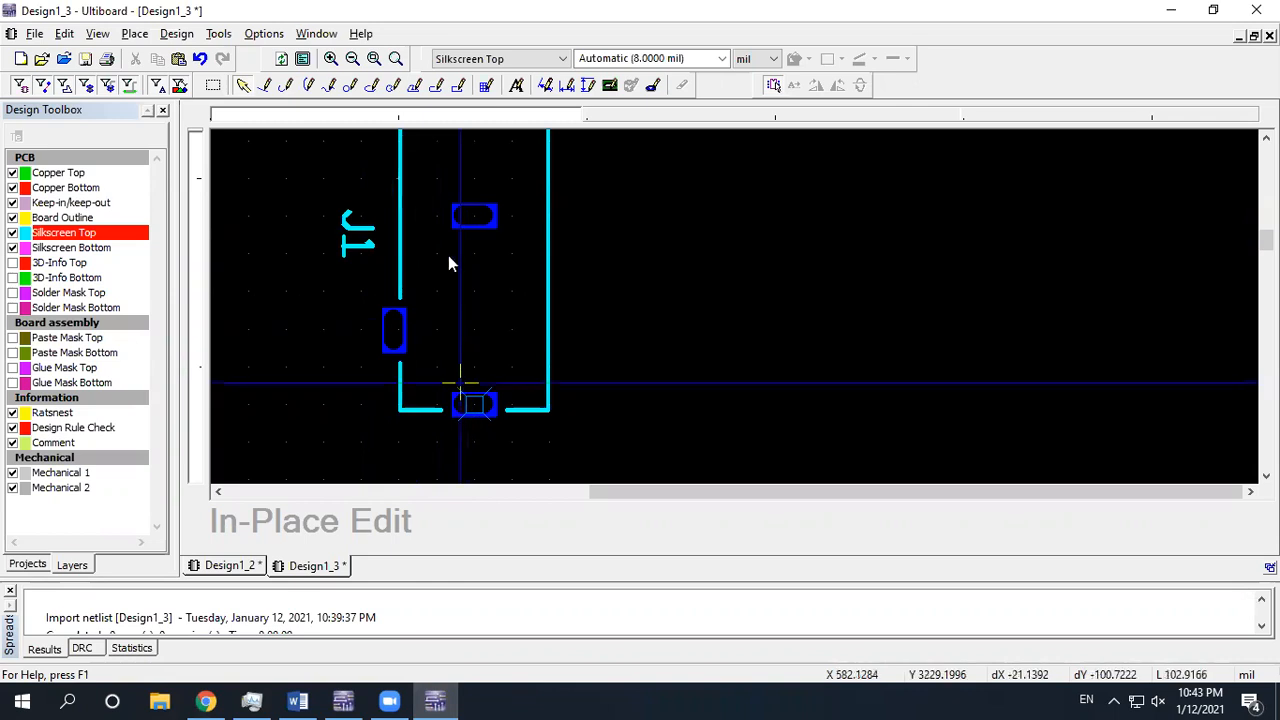
Drag J1's side pad left past the silkscreen outline and about 41 mil higher
{"action": "left_click_drag", "start_coordinate": [394, 335], "coordinate": [321, 329]}
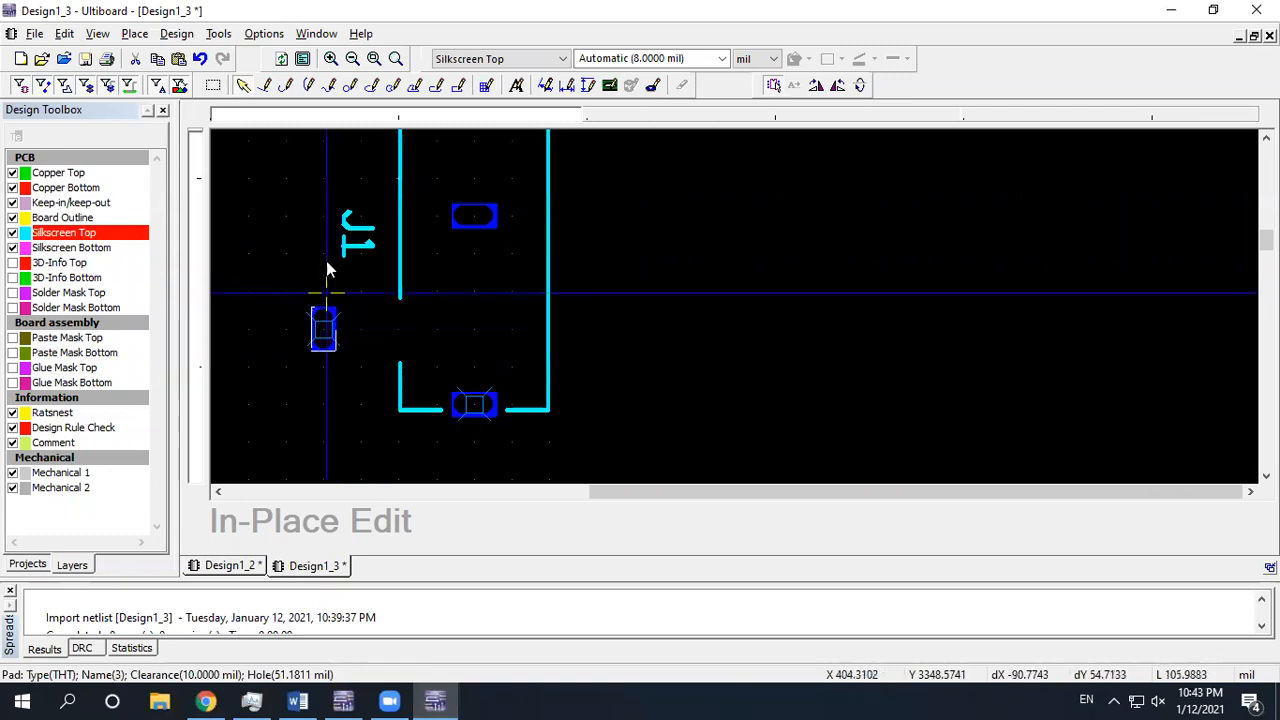
{"action": "left_click_drag", "start_coordinate": [323, 329], "coordinate": [323, 297]}
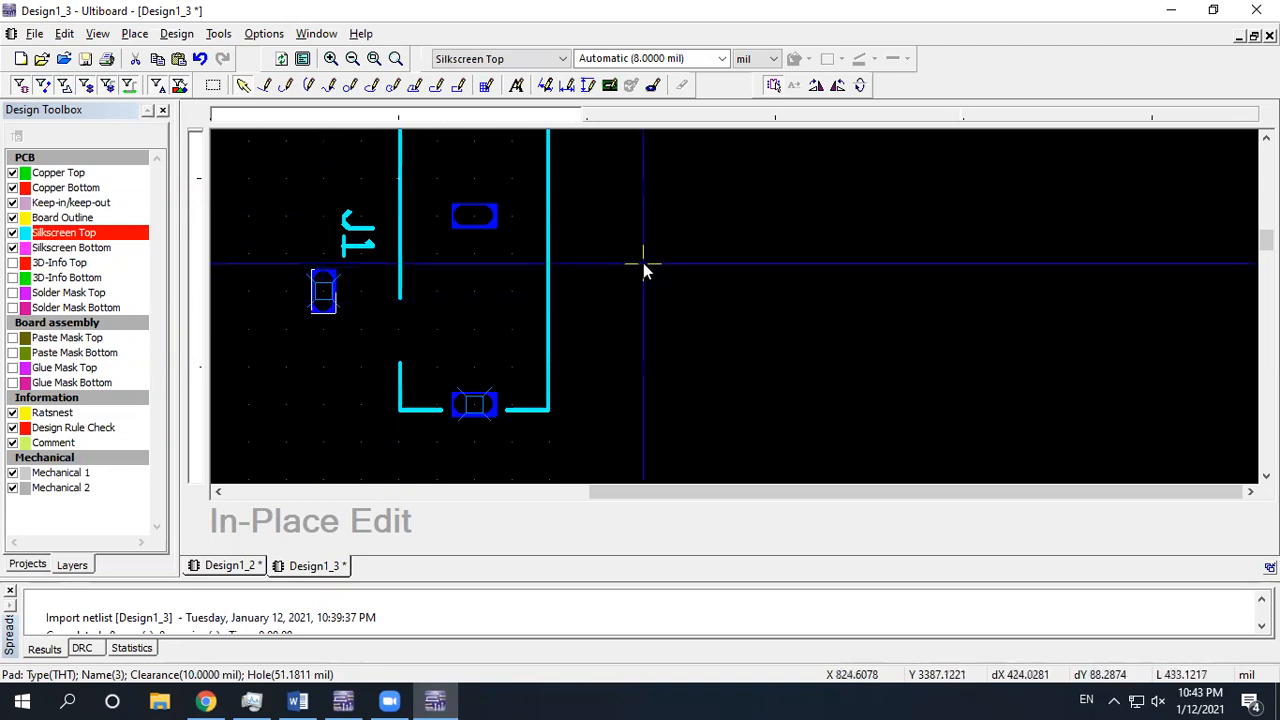
{"action": "scroll", "coordinate": [600, 268], "scroll_direction": "down", "scroll_amount": 1}
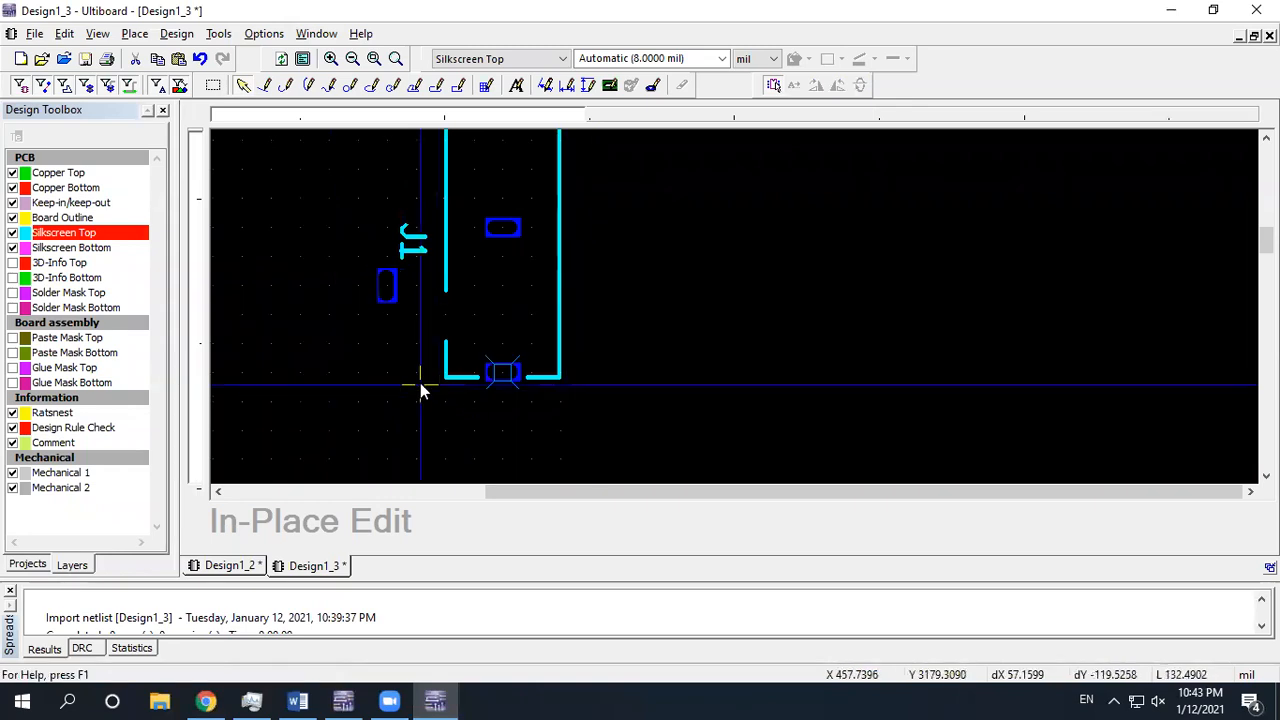
Review the PJ-002A PCB layout: 4.7 mm terminal 3 offset, 7.7/10.7/13.7 mm spacings
{"action": "left_click", "coordinate": [205, 701]}
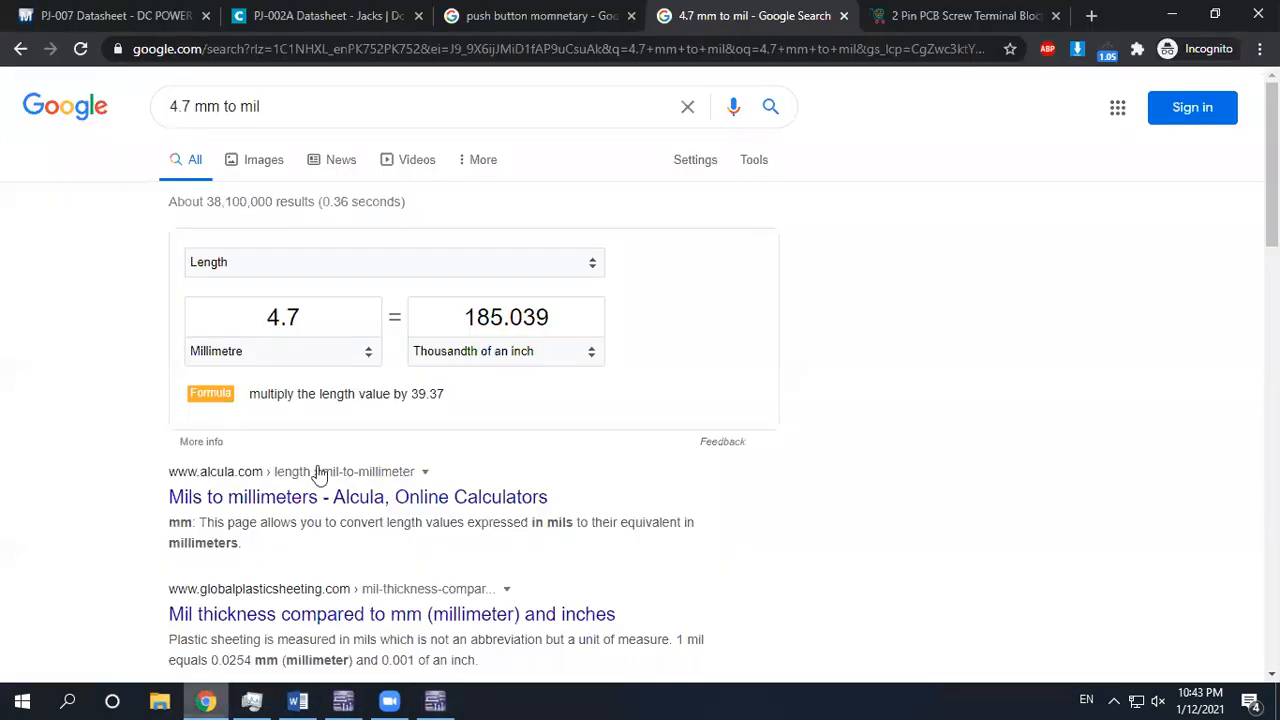
{"action": "left_click", "coordinate": [296, 15]}
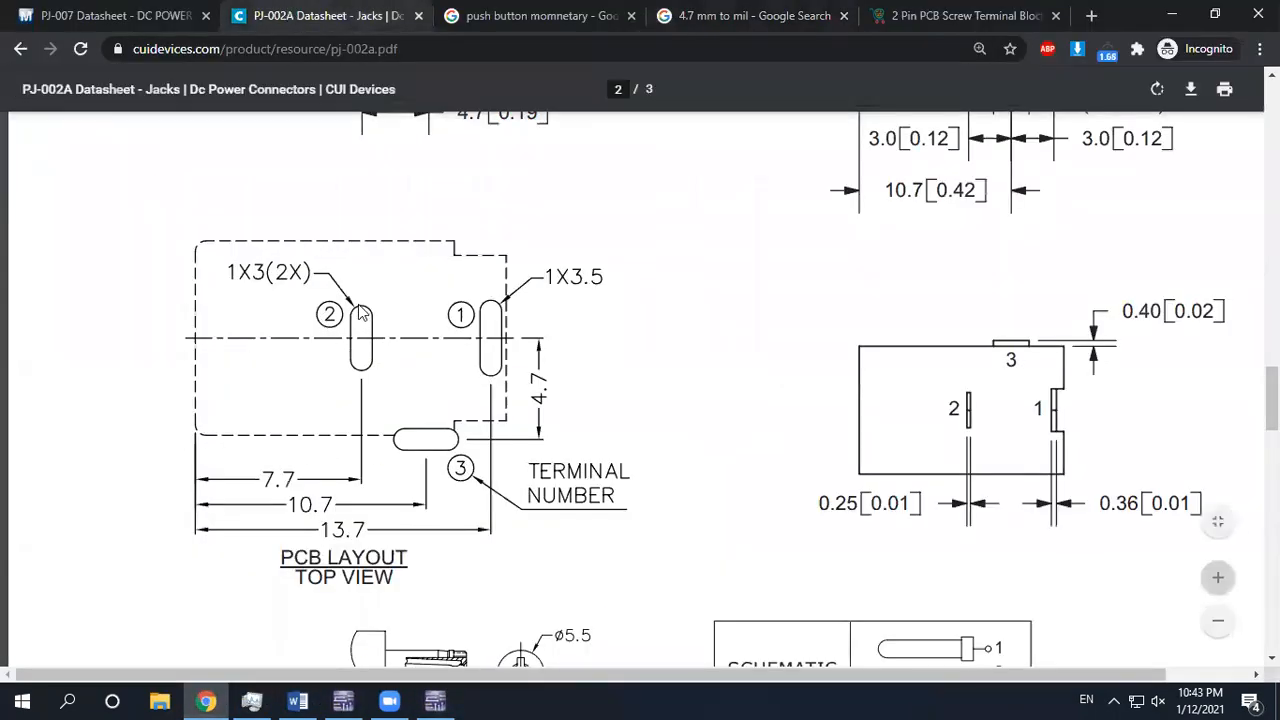
{"action": "scroll", "coordinate": [893, 320], "scroll_direction": "up", "scroll_amount": 3}
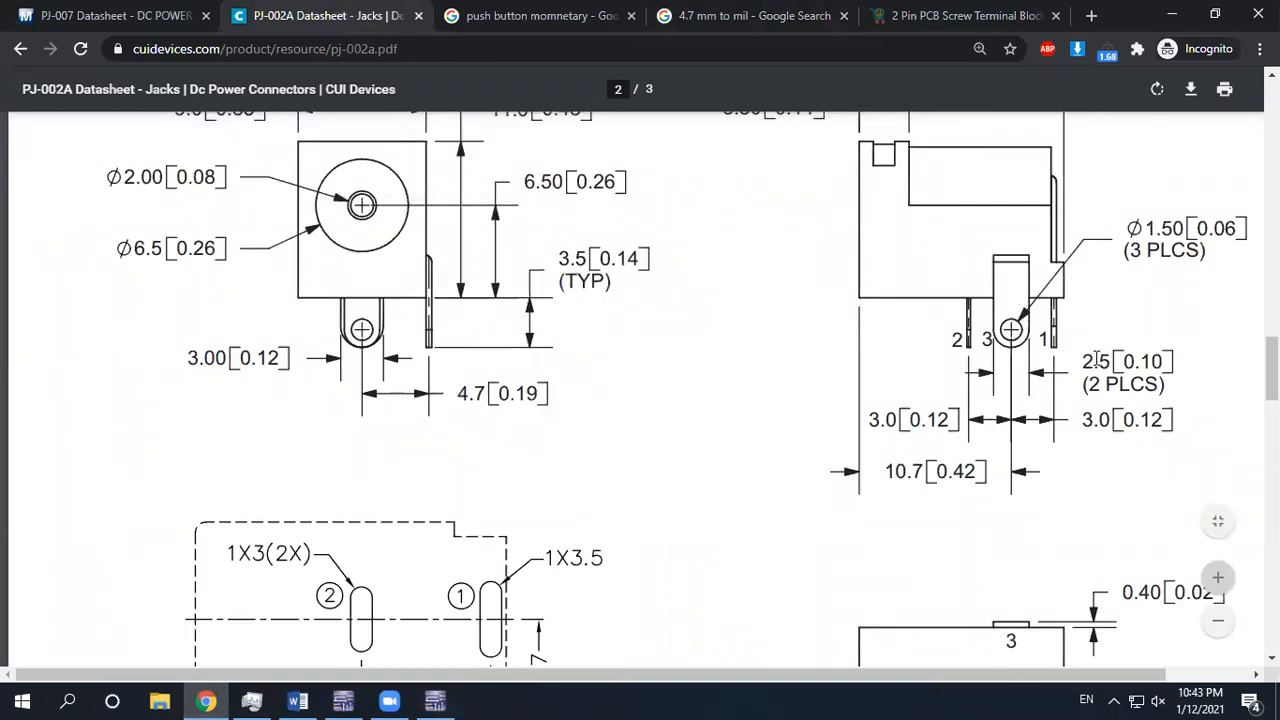
{"action": "scroll", "coordinate": [1040, 305], "scroll_direction": "down", "scroll_amount": 2}
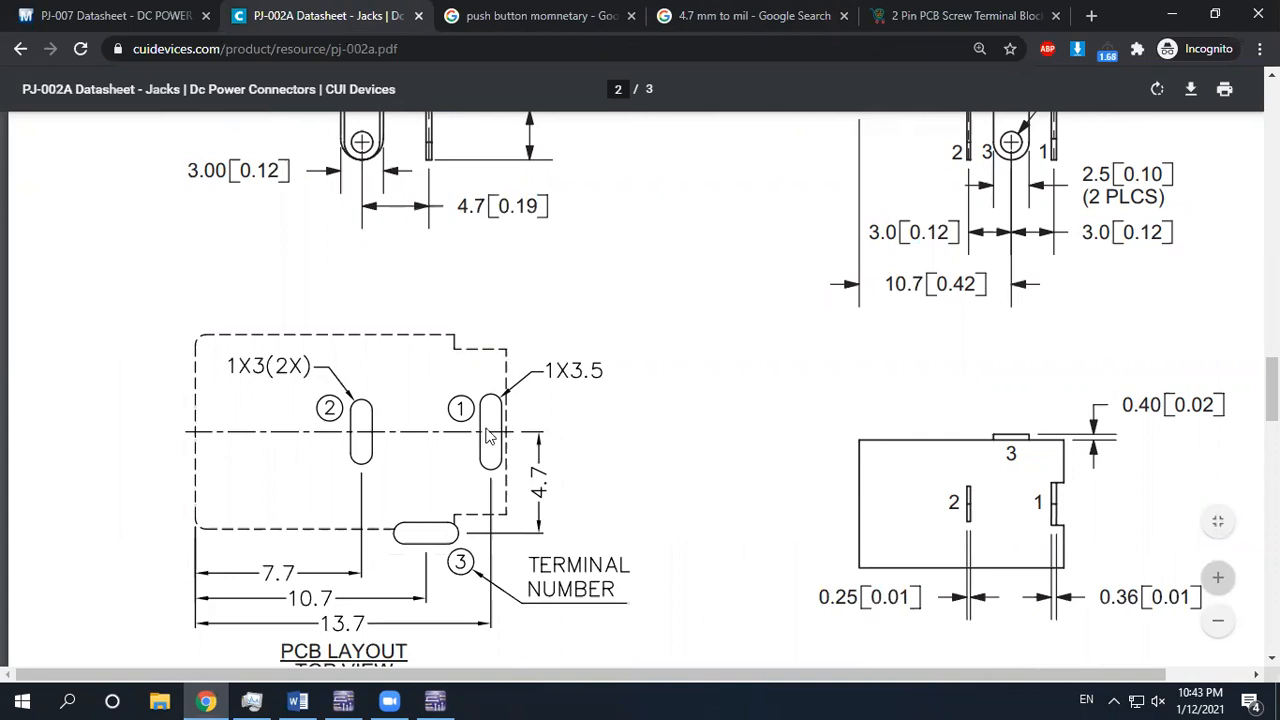
{"action": "mouse_move", "coordinate": [433, 700]}
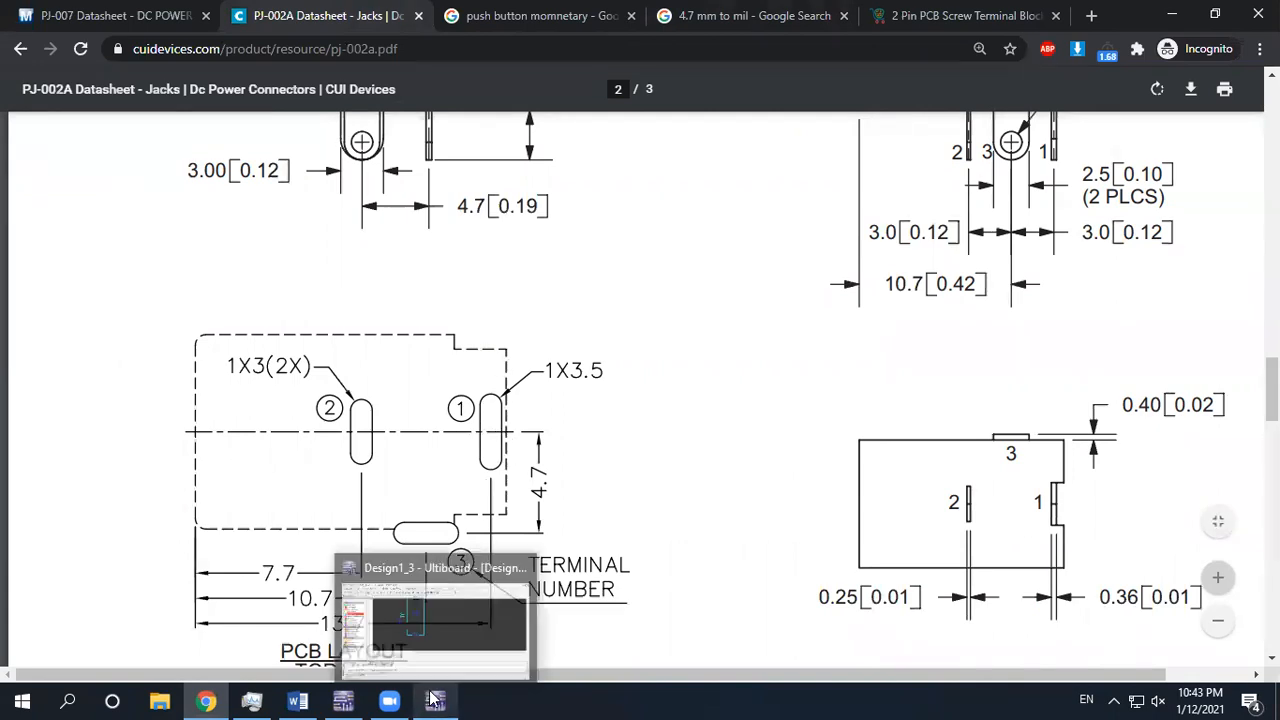
{"action": "left_click", "coordinate": [436, 620]}
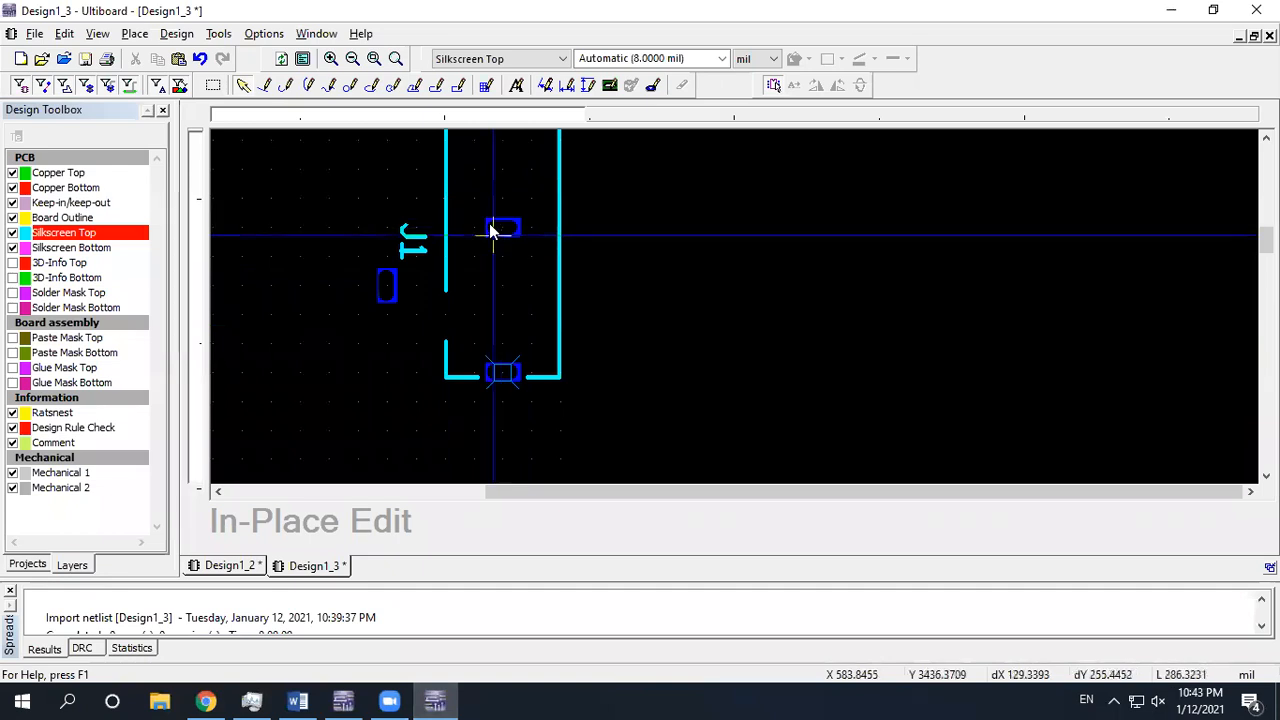
Zoom in on the J1 footprint and select its top pad at X 600, Y 3450 mil
{"action": "scroll", "coordinate": [508, 229], "scroll_direction": "up", "scroll_amount": 1}
{"action": "scroll", "coordinate": [508, 232], "scroll_direction": "down", "scroll_amount": 1}
{"action": "scroll", "coordinate": [514, 251], "scroll_direction": "up", "scroll_amount": 1}
{"action": "scroll", "coordinate": [513, 267], "scroll_direction": "down", "scroll_amount": 1}
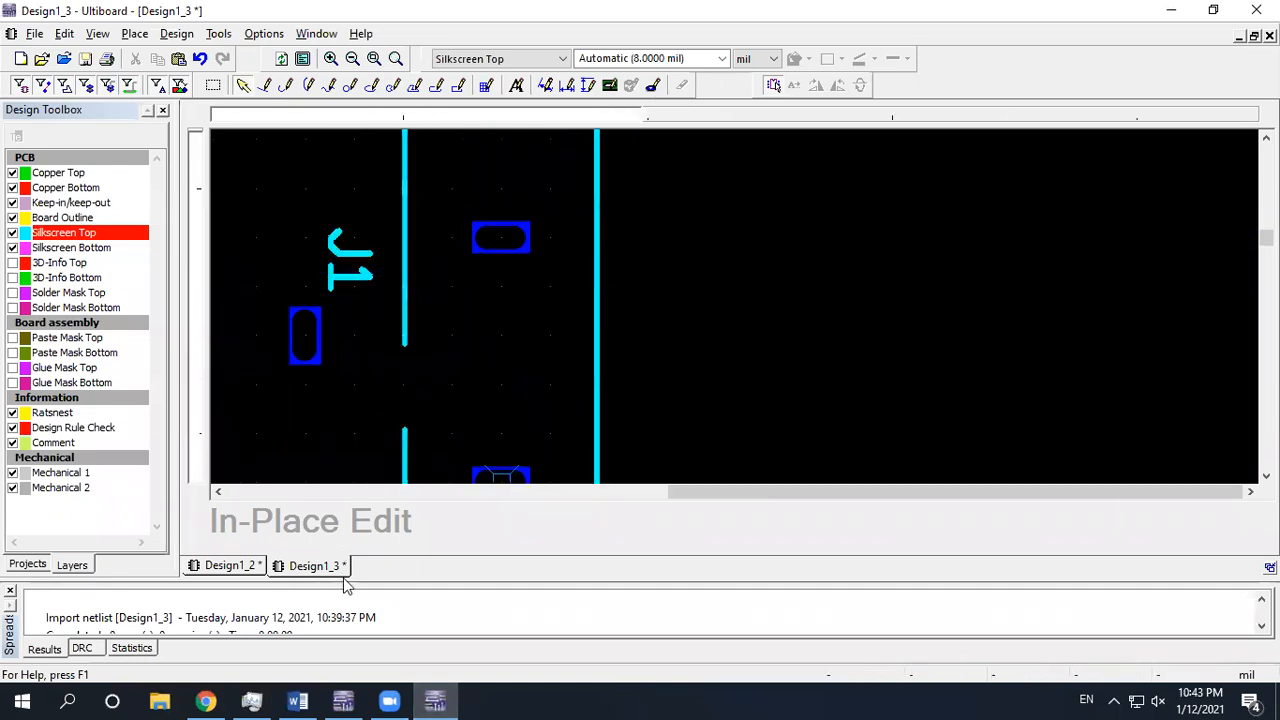
{"action": "scroll", "coordinate": [505, 245], "scroll_direction": "up", "scroll_amount": 2}
{"action": "scroll", "coordinate": [469, 246], "scroll_direction": "down", "scroll_amount": 2}
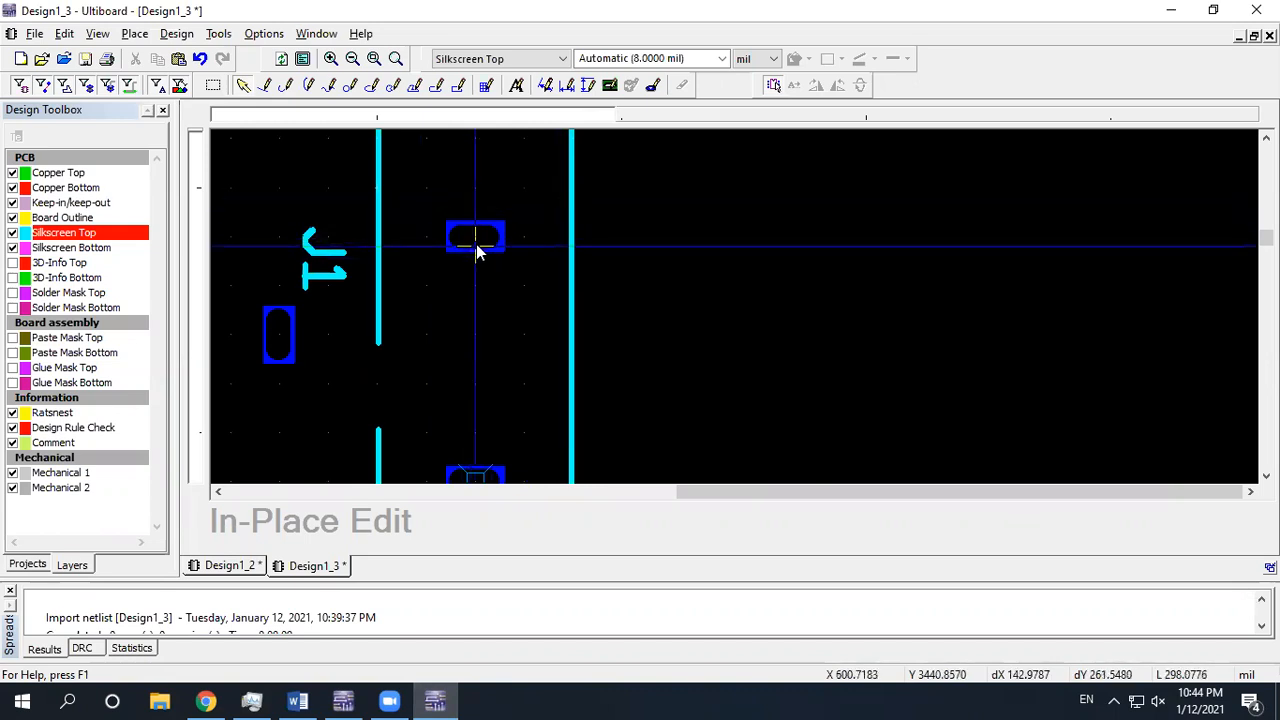
{"action": "left_click", "coordinate": [477, 238]}
Make the top pad a rounded rectangle: length 100, corner radius 50, pad diameter 200 mil
{"action": "double_click", "coordinate": [480, 245]}
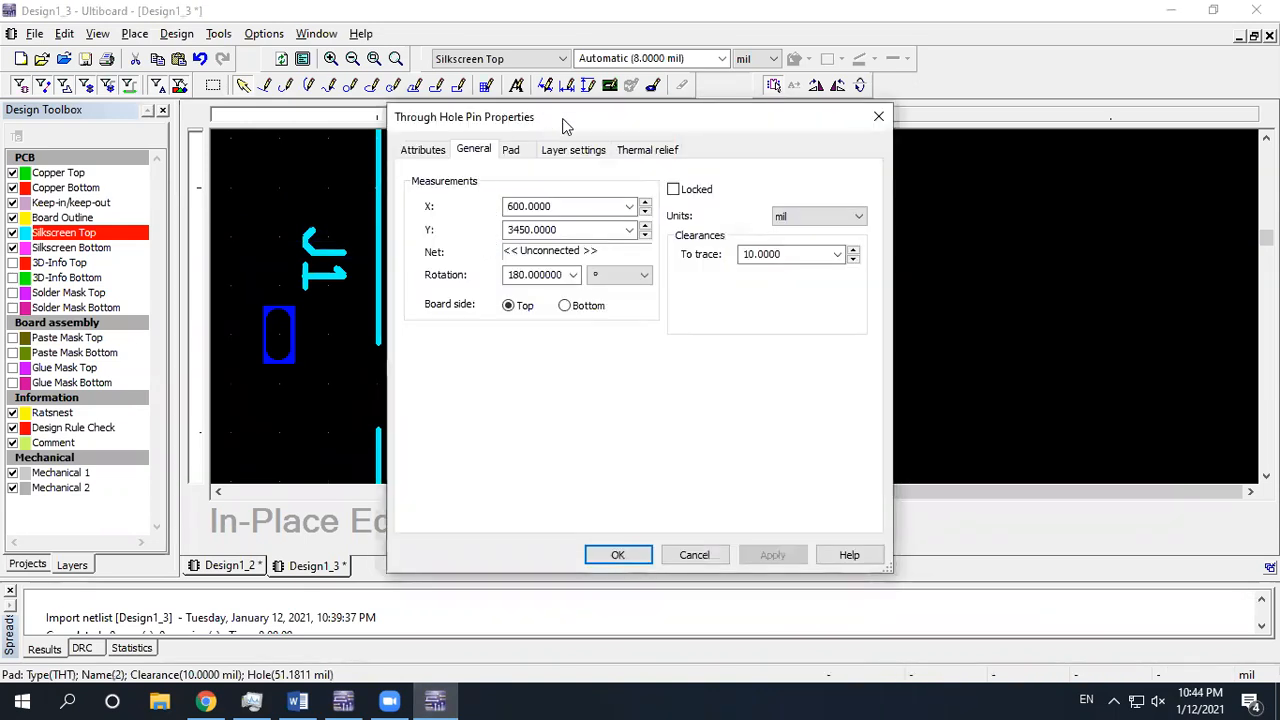
{"action": "left_click_drag", "start_coordinate": [563, 125], "coordinate": [816, 110]}
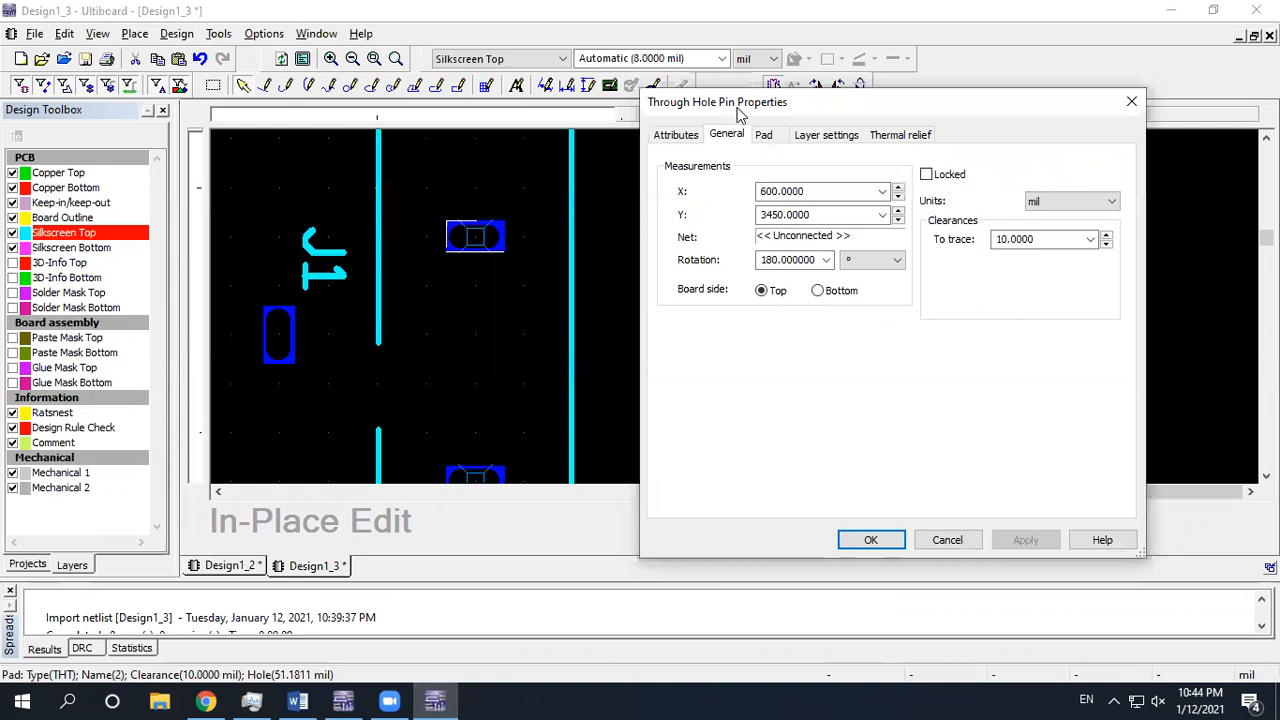
{"action": "left_click", "coordinate": [765, 138]}
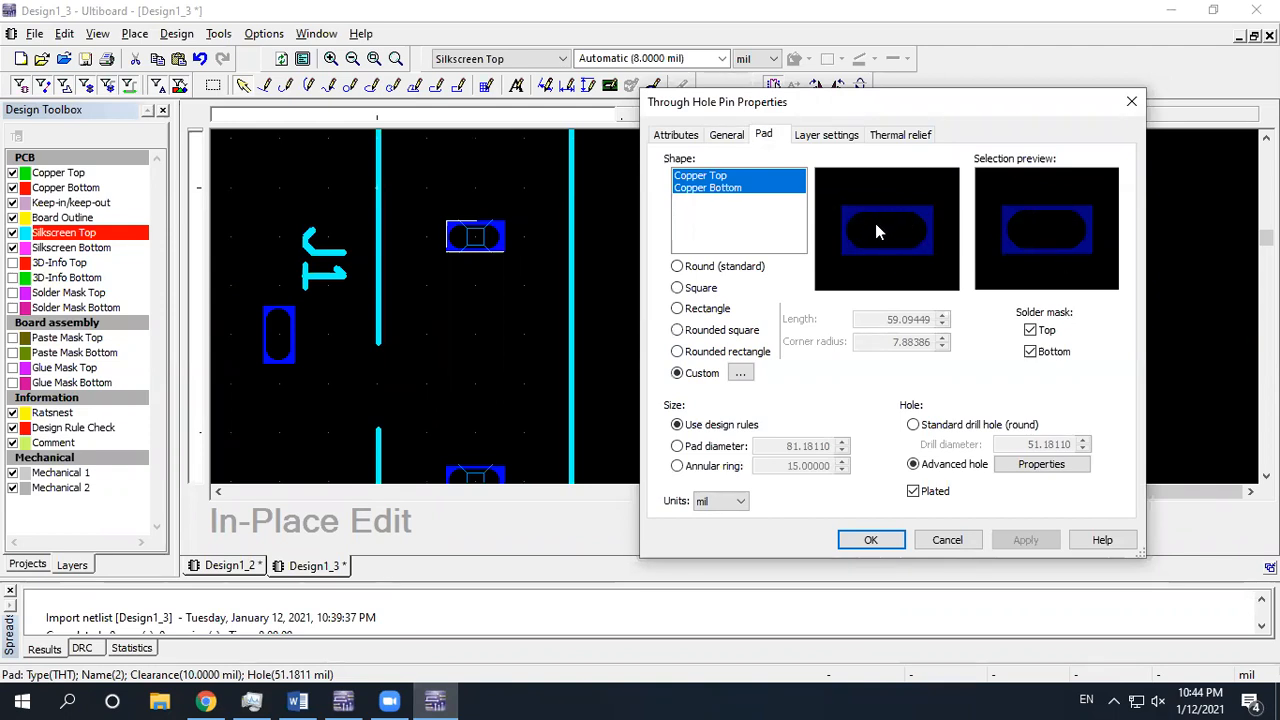
{"action": "left_click", "coordinate": [709, 355]}
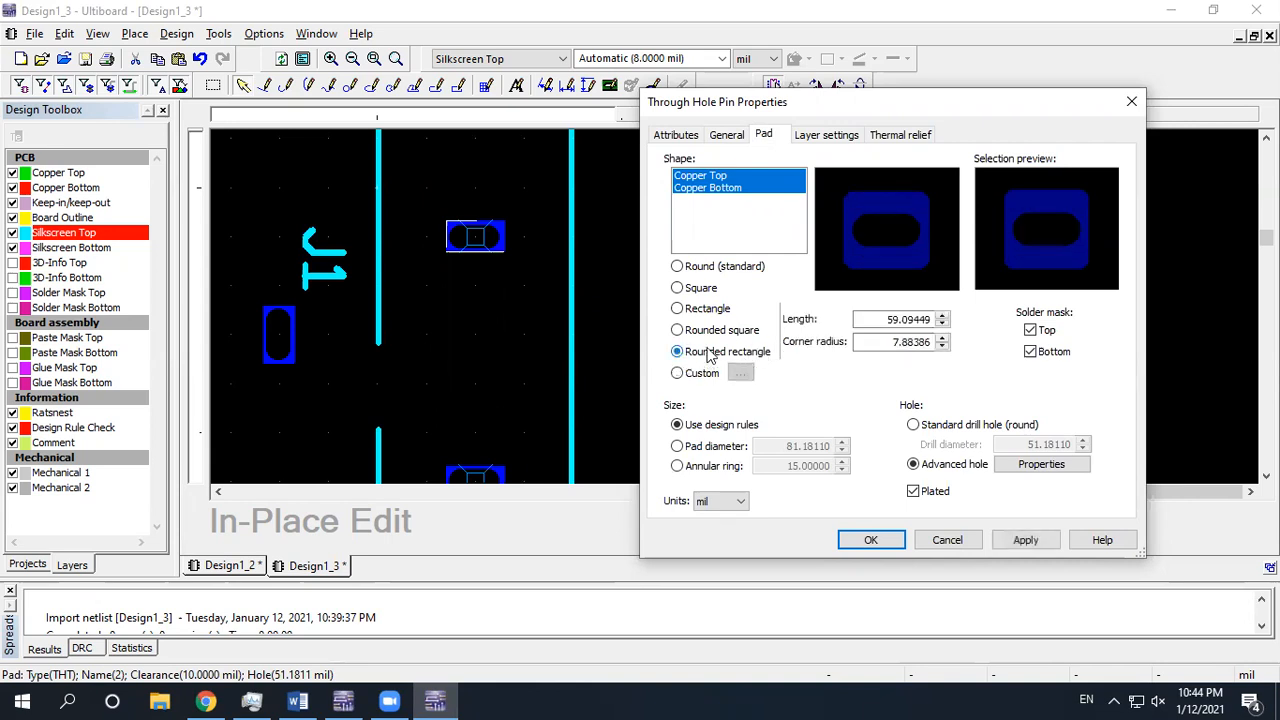
{"action": "double_click", "coordinate": [918, 318]}
{"action": "type", "text": "100"}
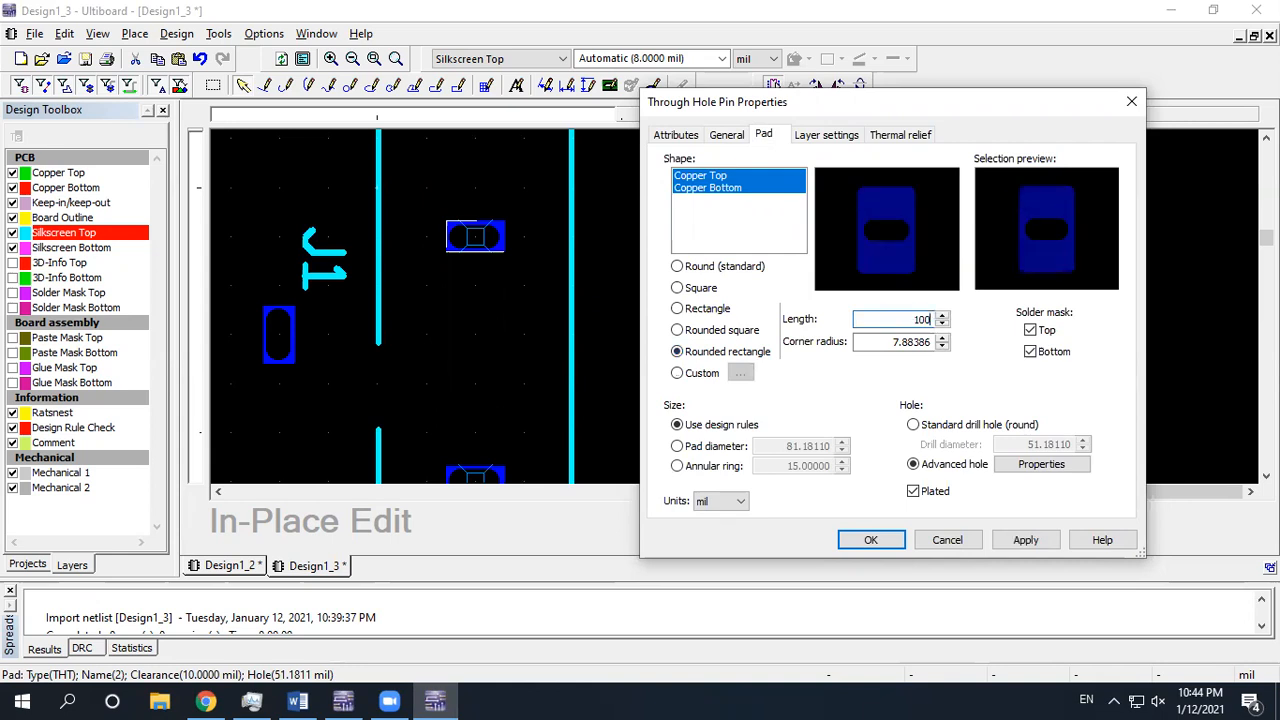
{"action": "double_click", "coordinate": [901, 341]}
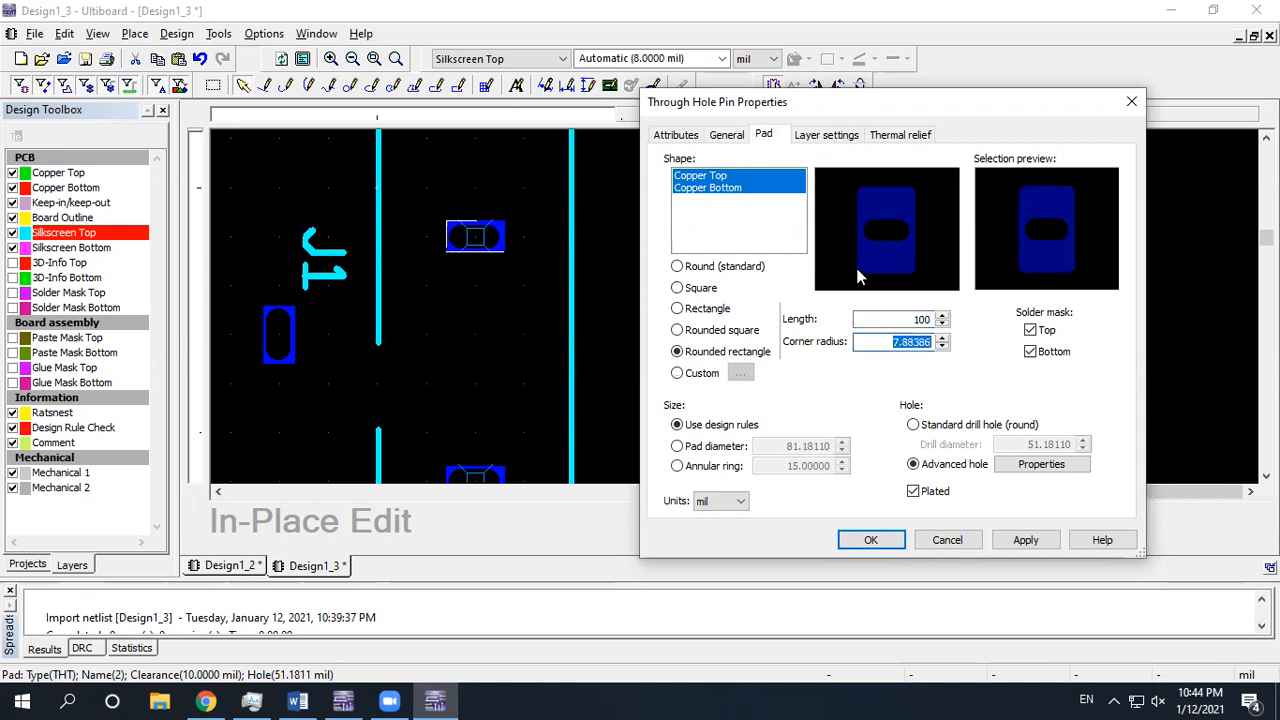
{"action": "type", "text": "500"}
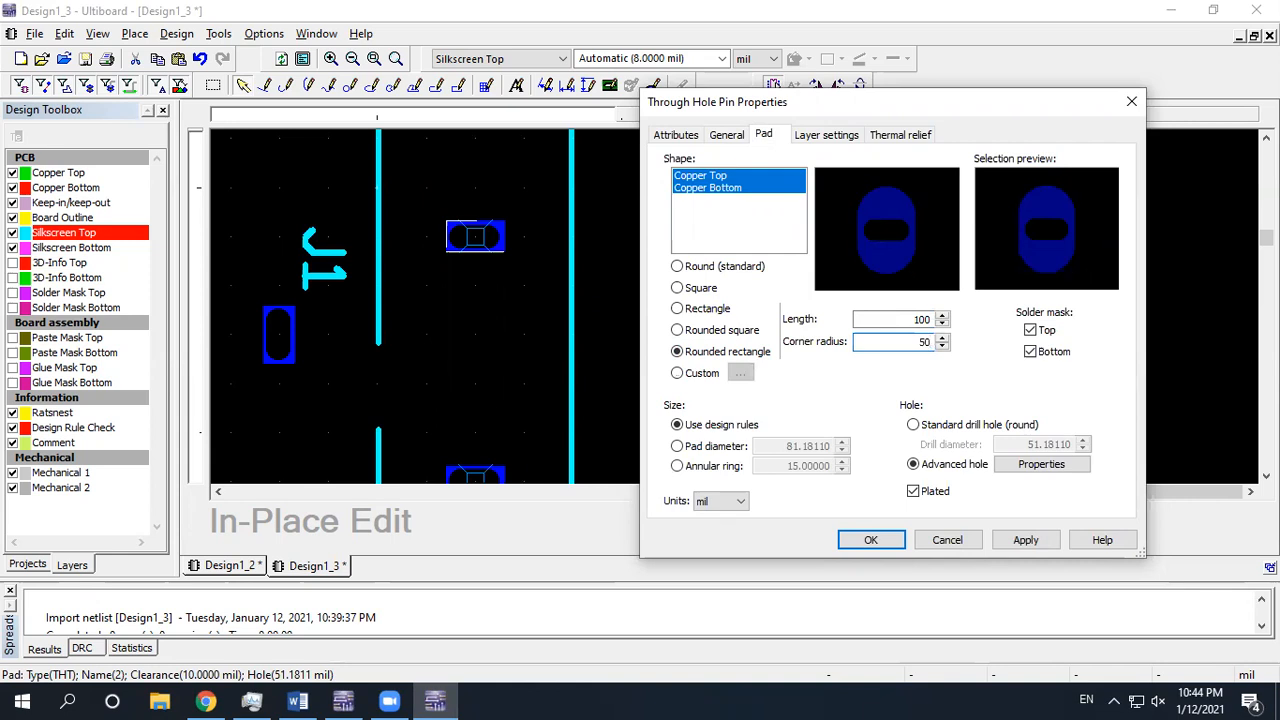
{"action": "left_click", "coordinate": [690, 450]}
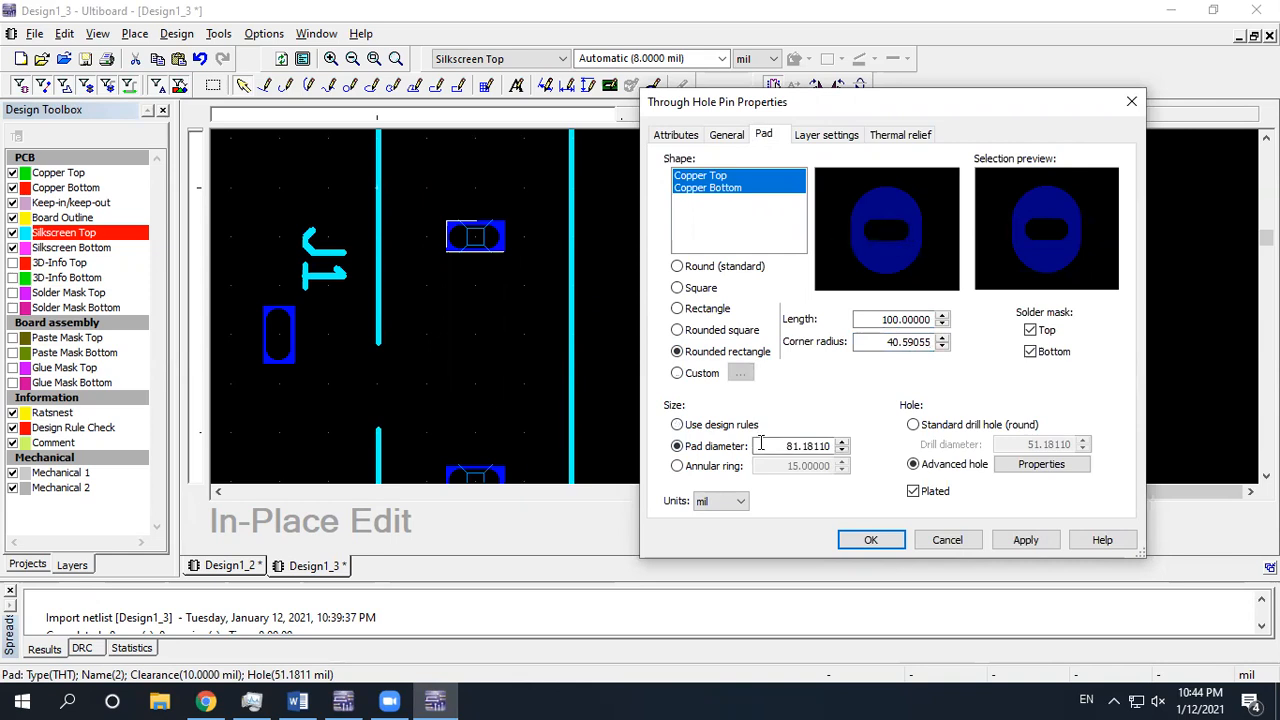
{"action": "double_click", "coordinate": [798, 446]}
{"action": "type", "text": "200"}
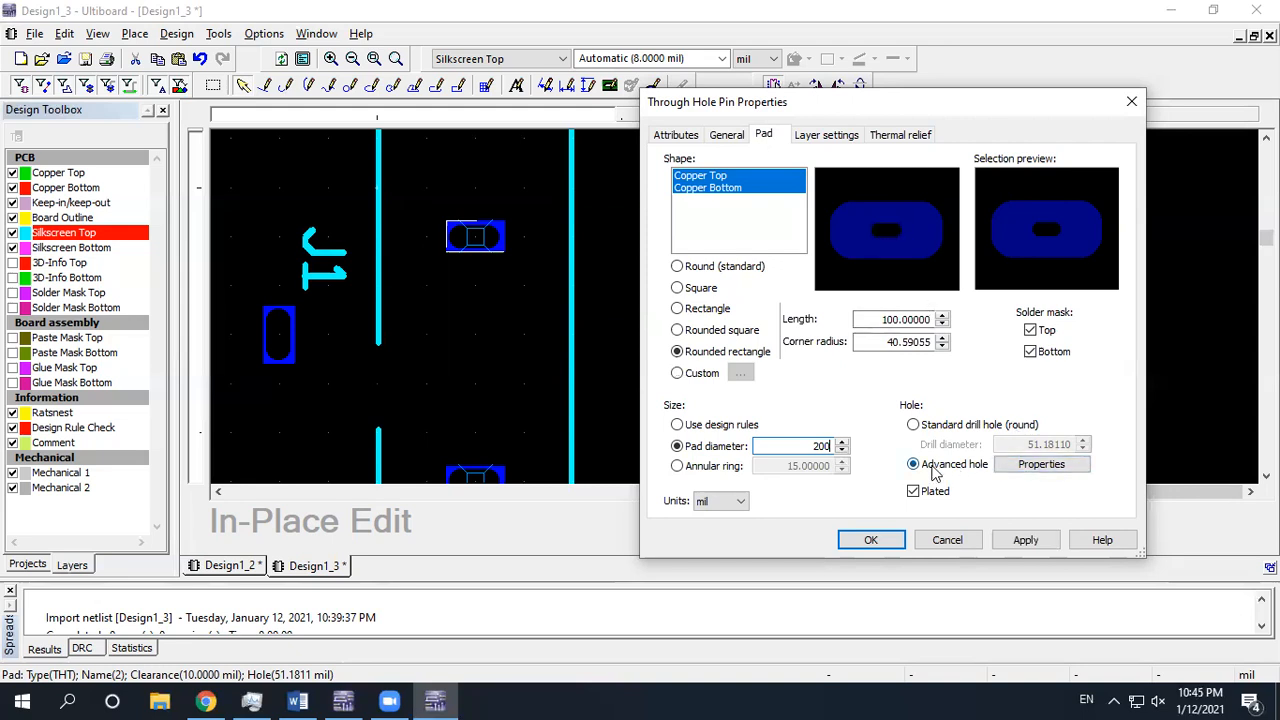
Give the top pad a 50 × 150 mil rounded-rectangle hole with 25 mil radius
{"action": "left_click", "coordinate": [1041, 464]}
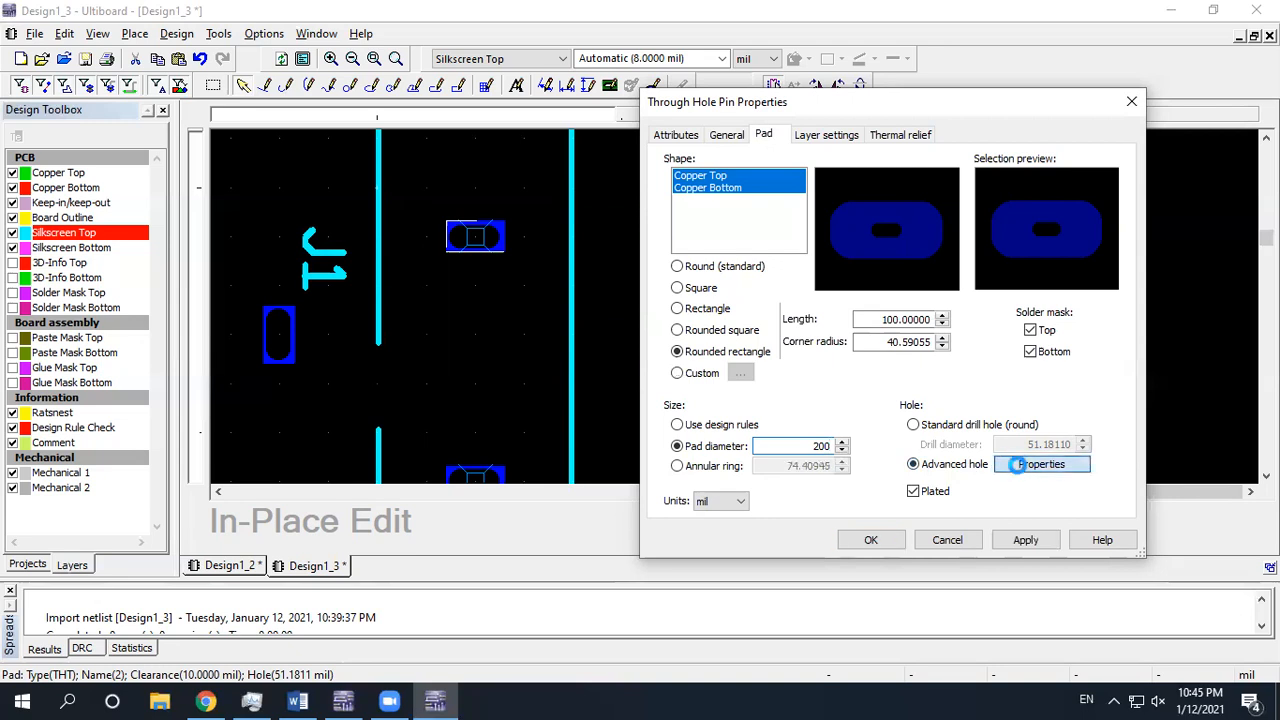
{"action": "double_click", "coordinate": [766, 404]}
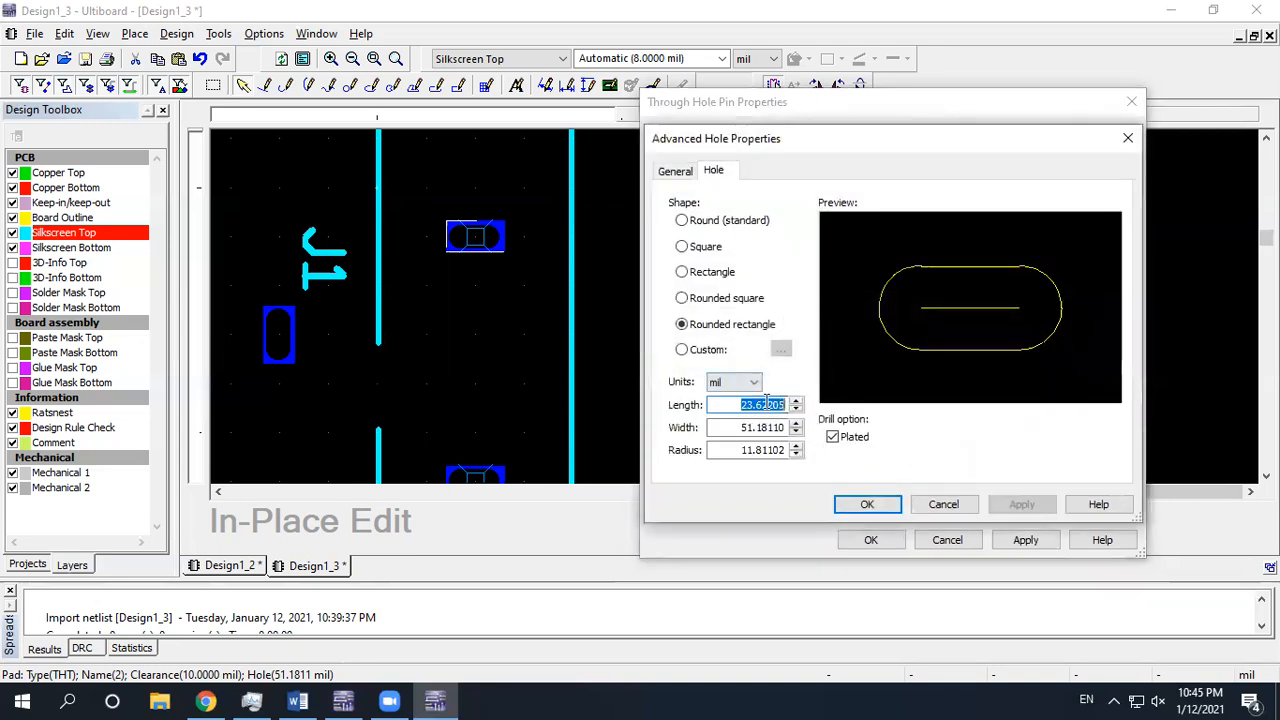
{"action": "type", "text": "100"}
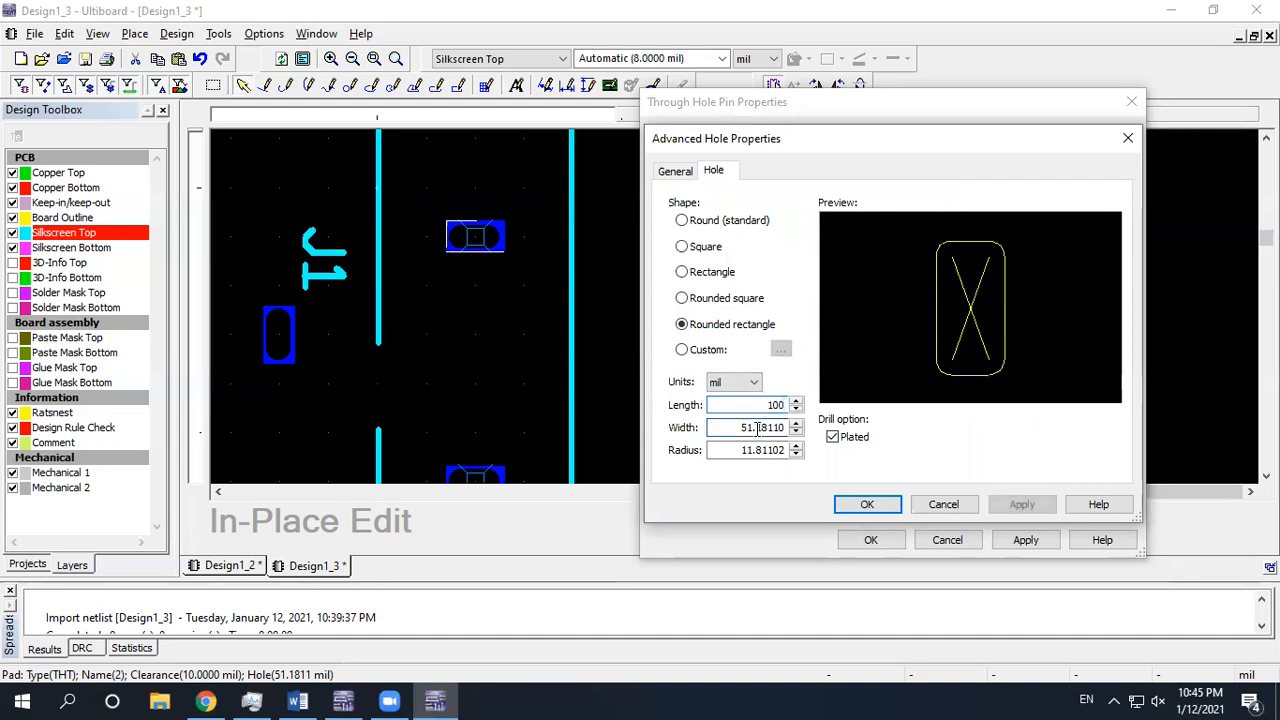
{"action": "double_click", "coordinate": [757, 427]}
{"action": "type", "text": "150"}
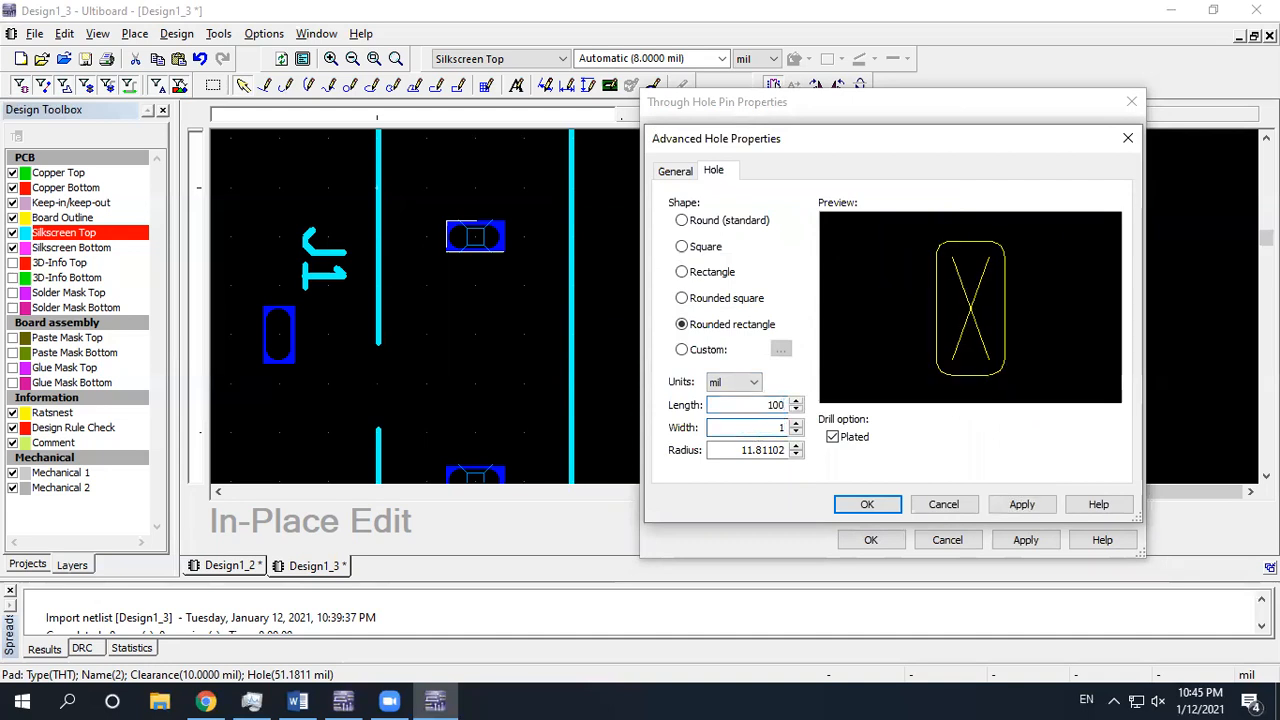
{"action": "double_click", "coordinate": [766, 450]}
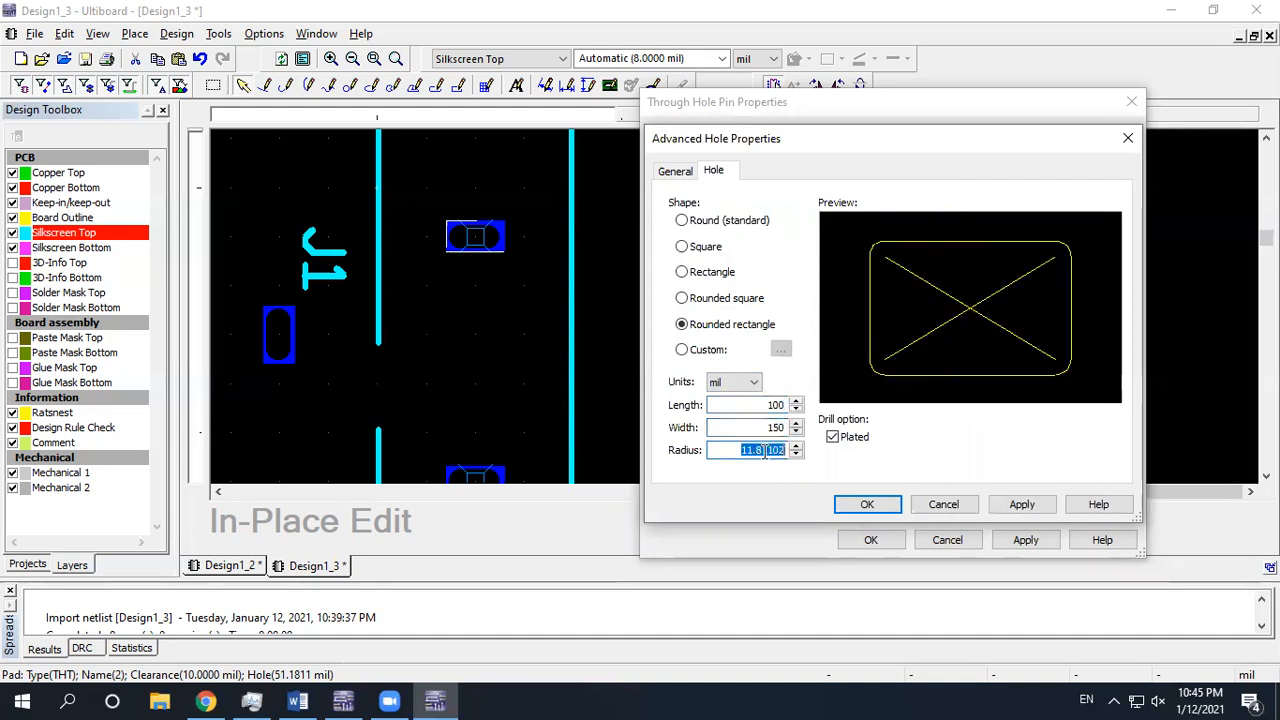
{"action": "type", "text": "25"}
{"action": "left_click", "coordinate": [1021, 504]}
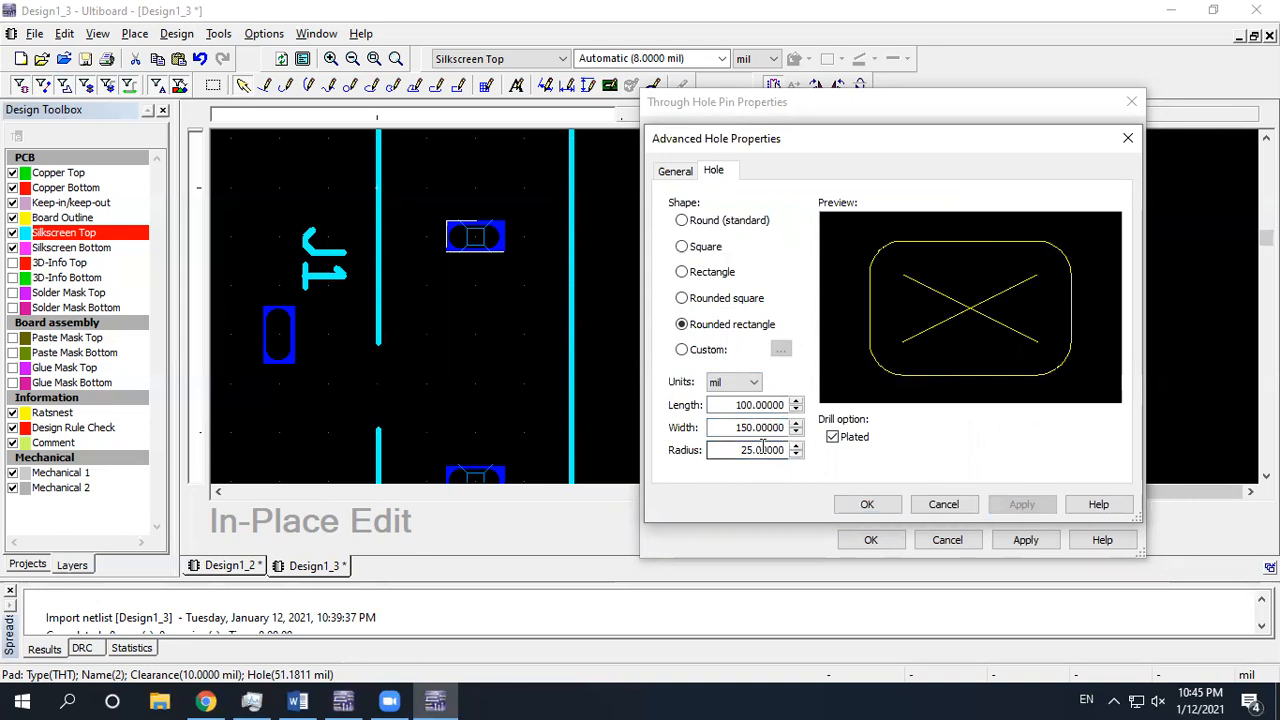
{"action": "double_click", "coordinate": [756, 404]}
{"action": "type", "text": "50"}
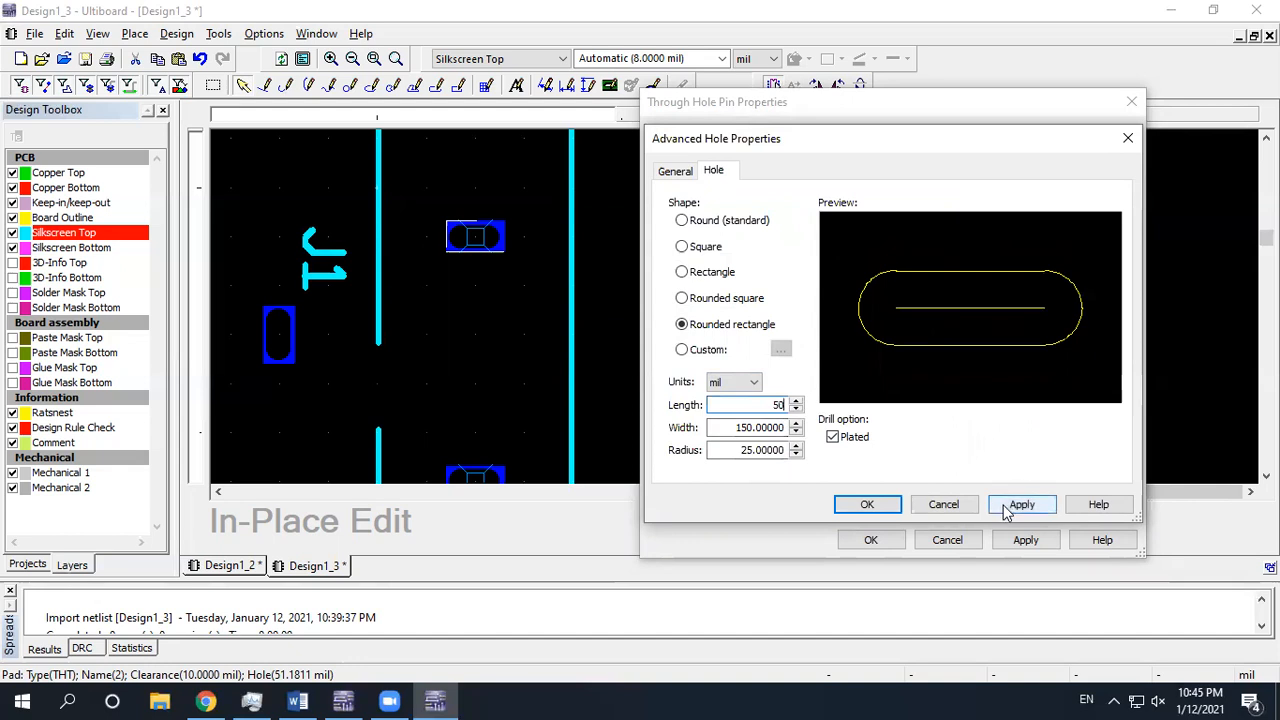
{"action": "left_click", "coordinate": [1021, 504]}
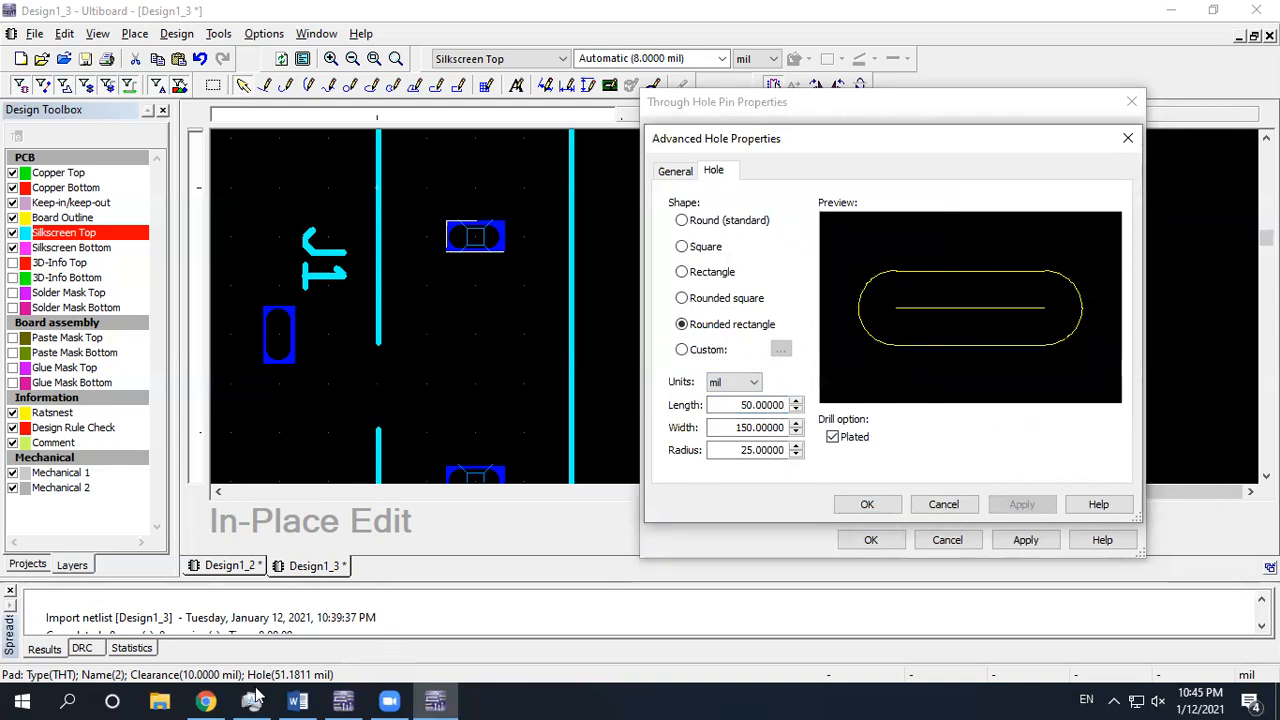
{"action": "left_click", "coordinate": [205, 701]}
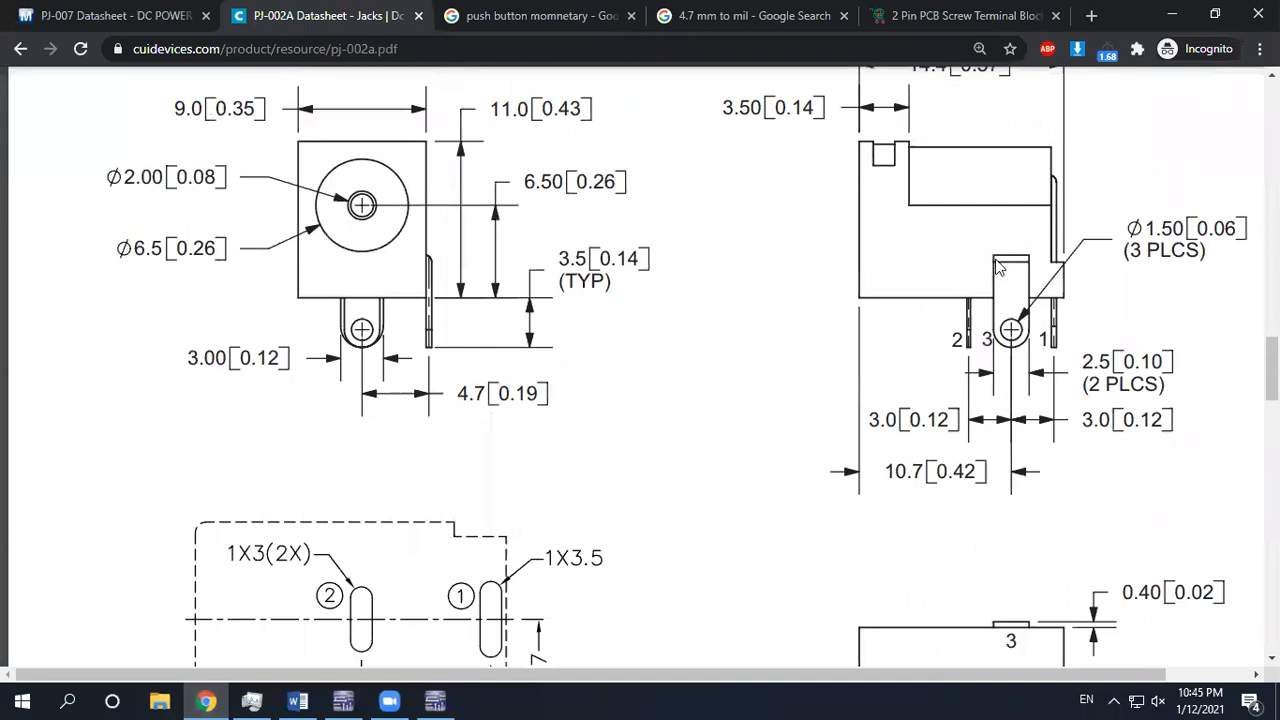
Scroll through the PJ-002A datasheet drawing, then return to Ultiboard's hole settings
{"action": "scroll", "coordinate": [526, 443], "scroll_direction": "down", "scroll_amount": 2}
{"action": "left_click", "coordinate": [435, 701]}
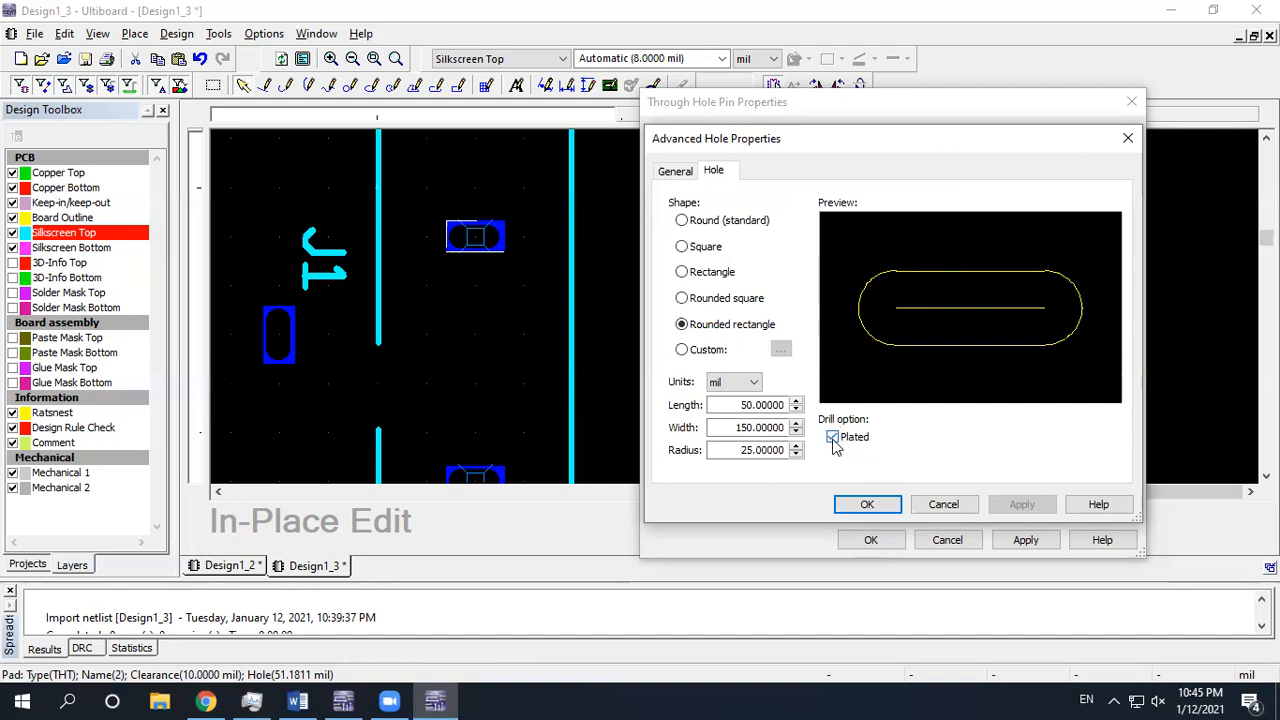
Set pad 2's corner radius to 50 and confirm its 50 × 150 mil slotted hole
{"action": "left_click", "coordinate": [869, 505]}
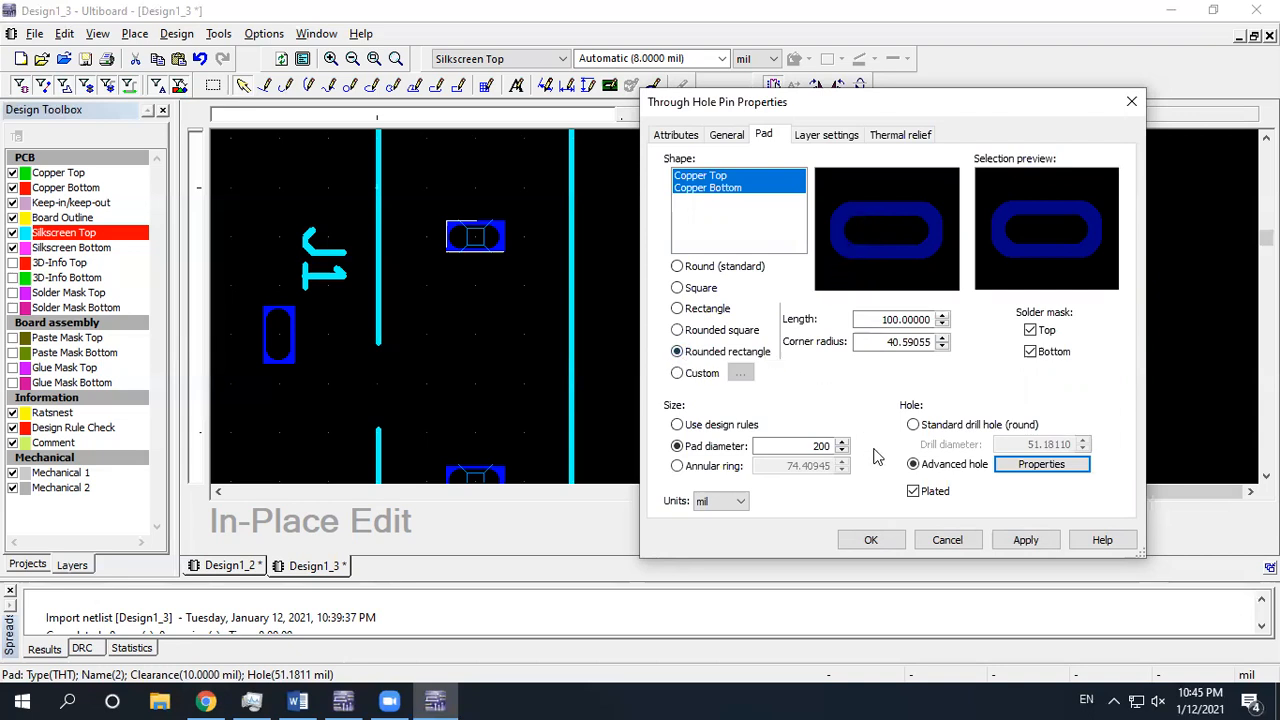
{"action": "left_click", "coordinate": [900, 341]}
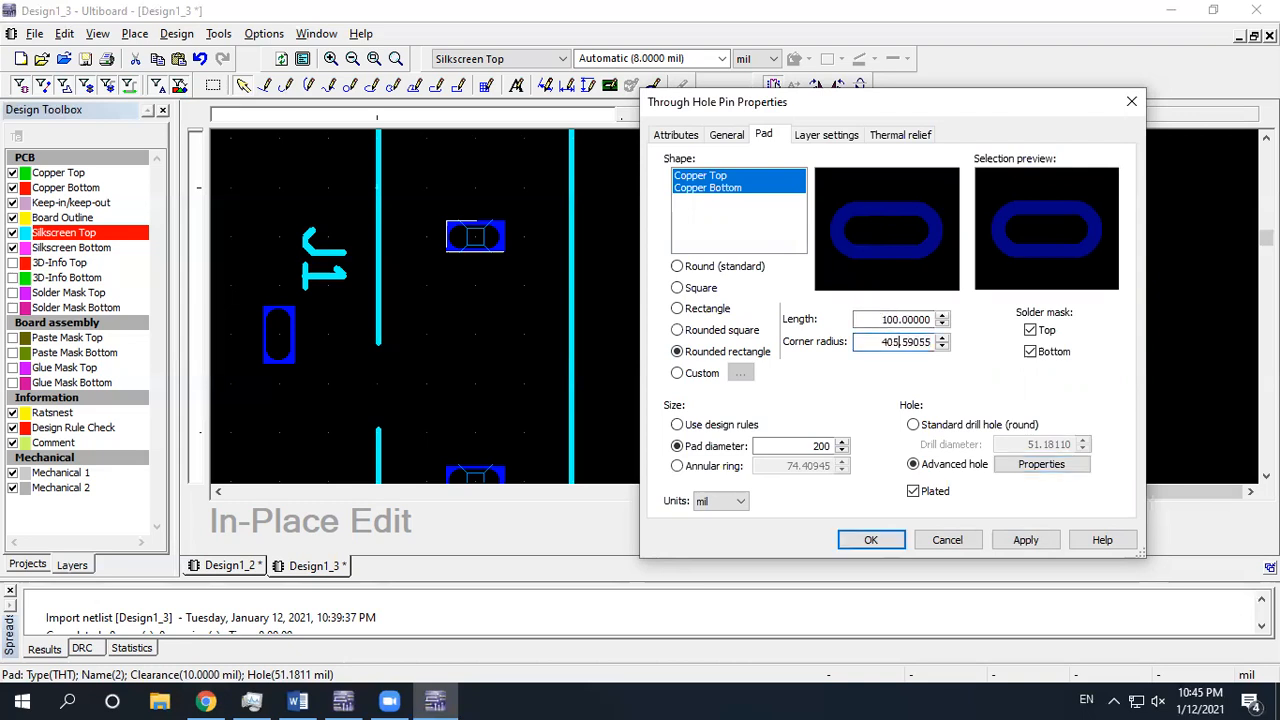
{"action": "double_click", "coordinate": [900, 341]}
{"action": "type", "text": "50"}
{"action": "left_click", "coordinate": [876, 320]}
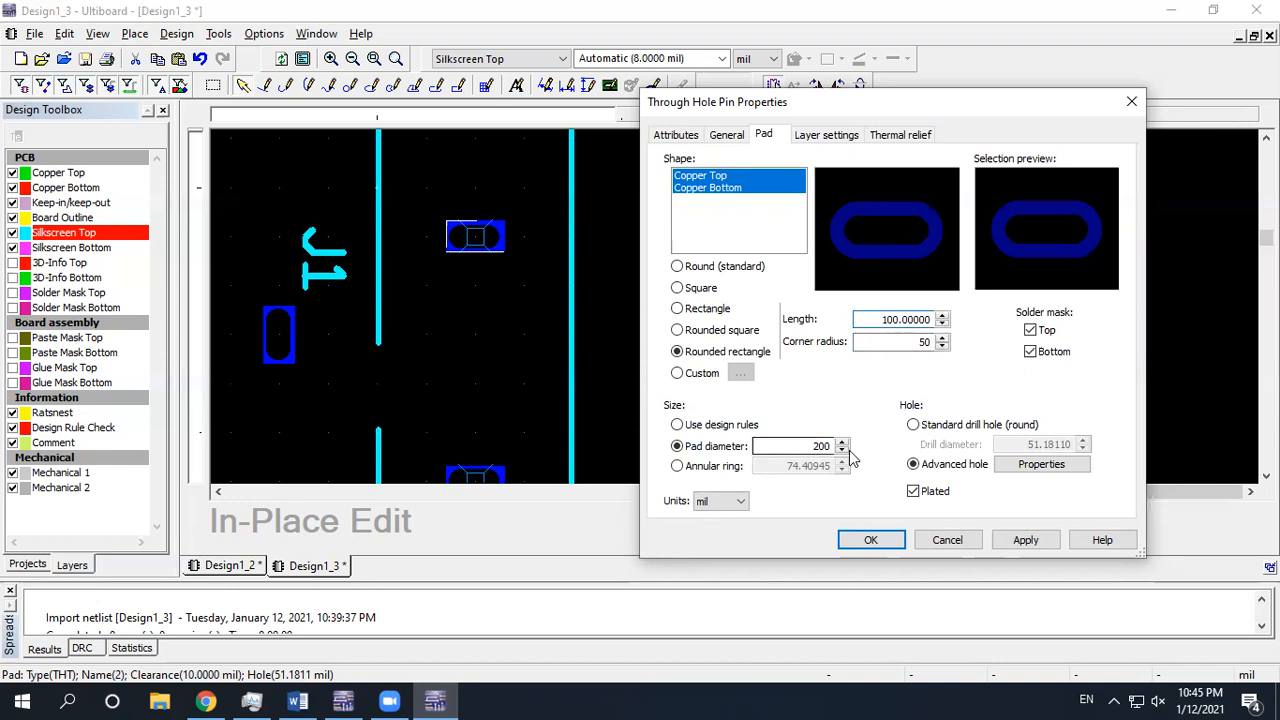
{"action": "left_click", "coordinate": [1040, 464]}
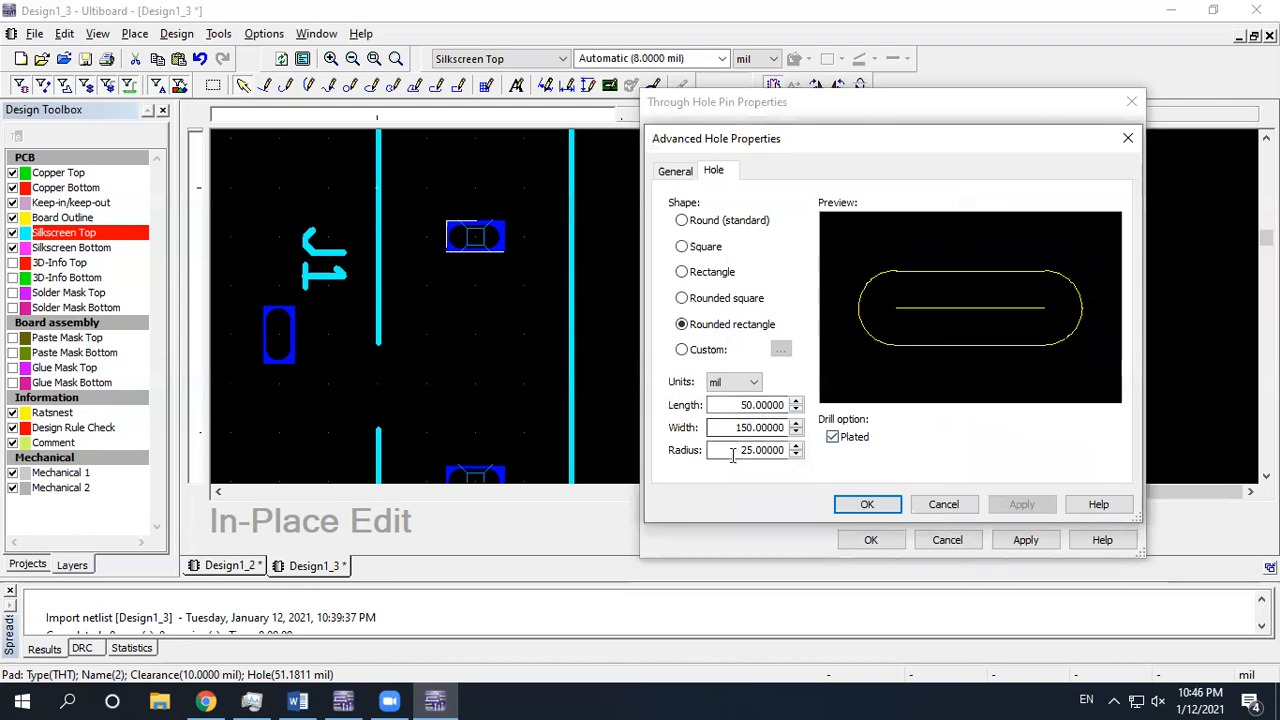
{"action": "left_click", "coordinate": [866, 504]}
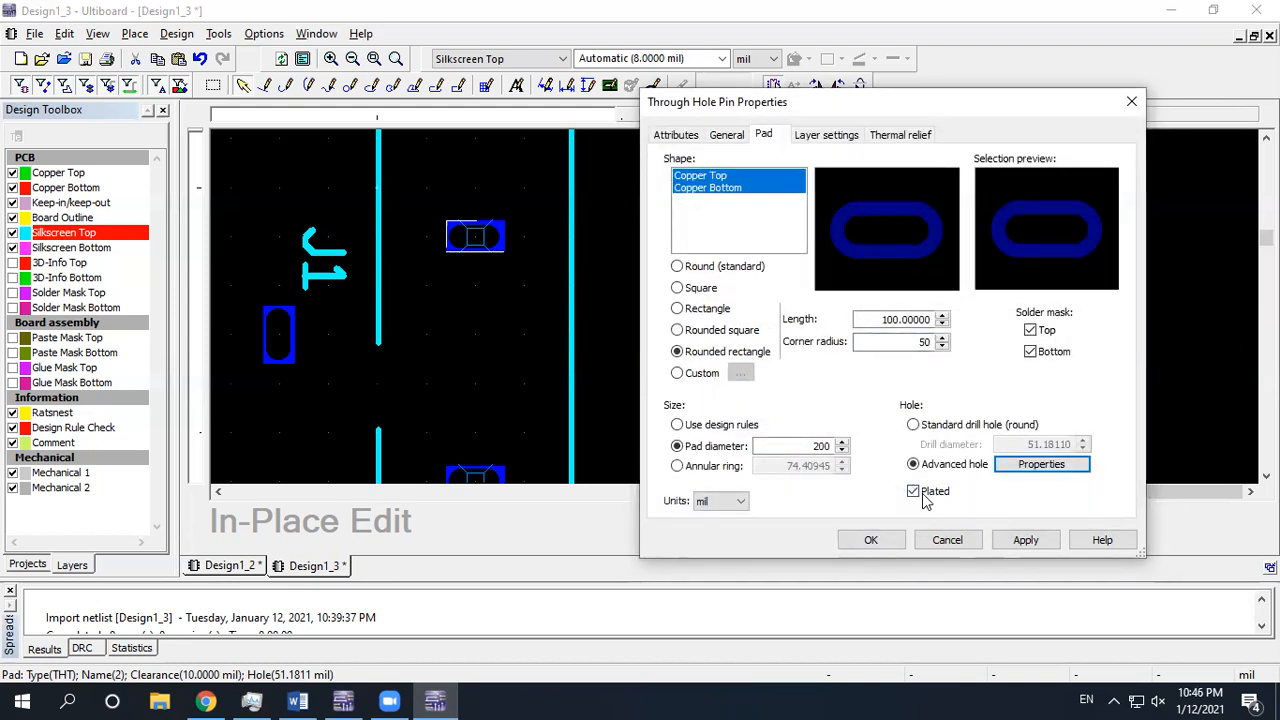
{"action": "left_click", "coordinate": [872, 536]}
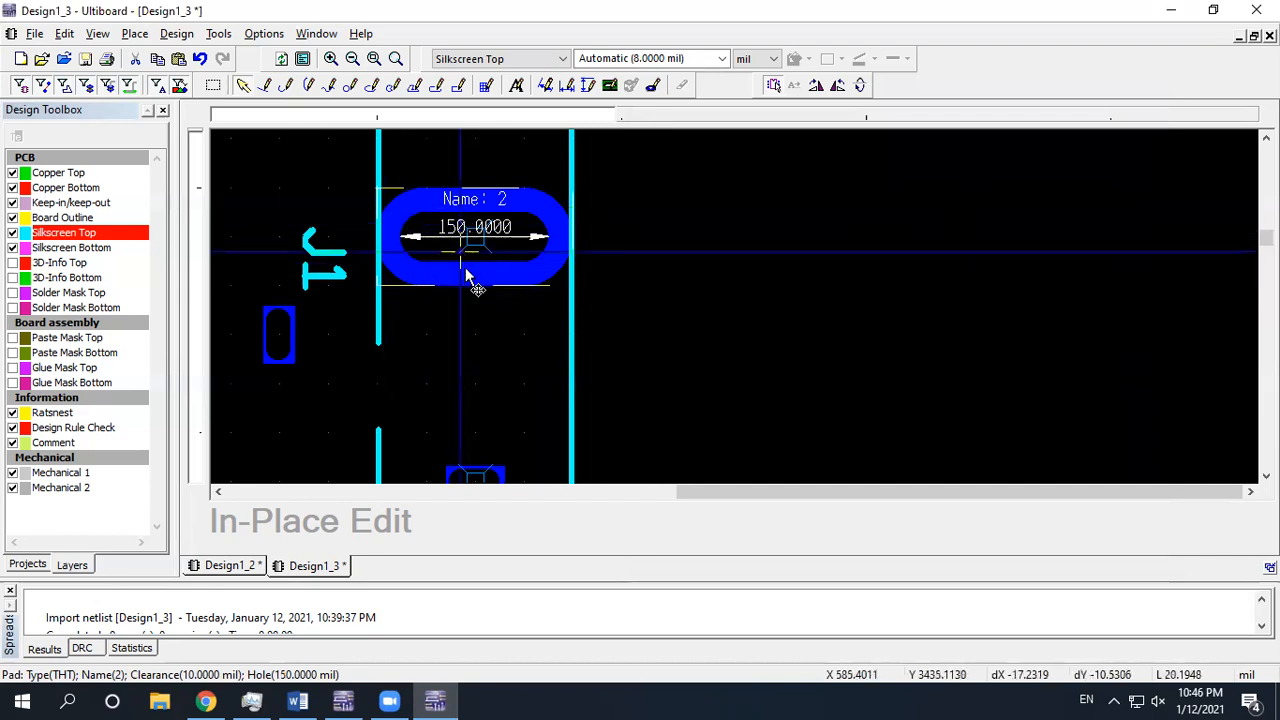
{"action": "scroll", "coordinate": [512, 331], "scroll_direction": "down", "scroll_amount": 2}
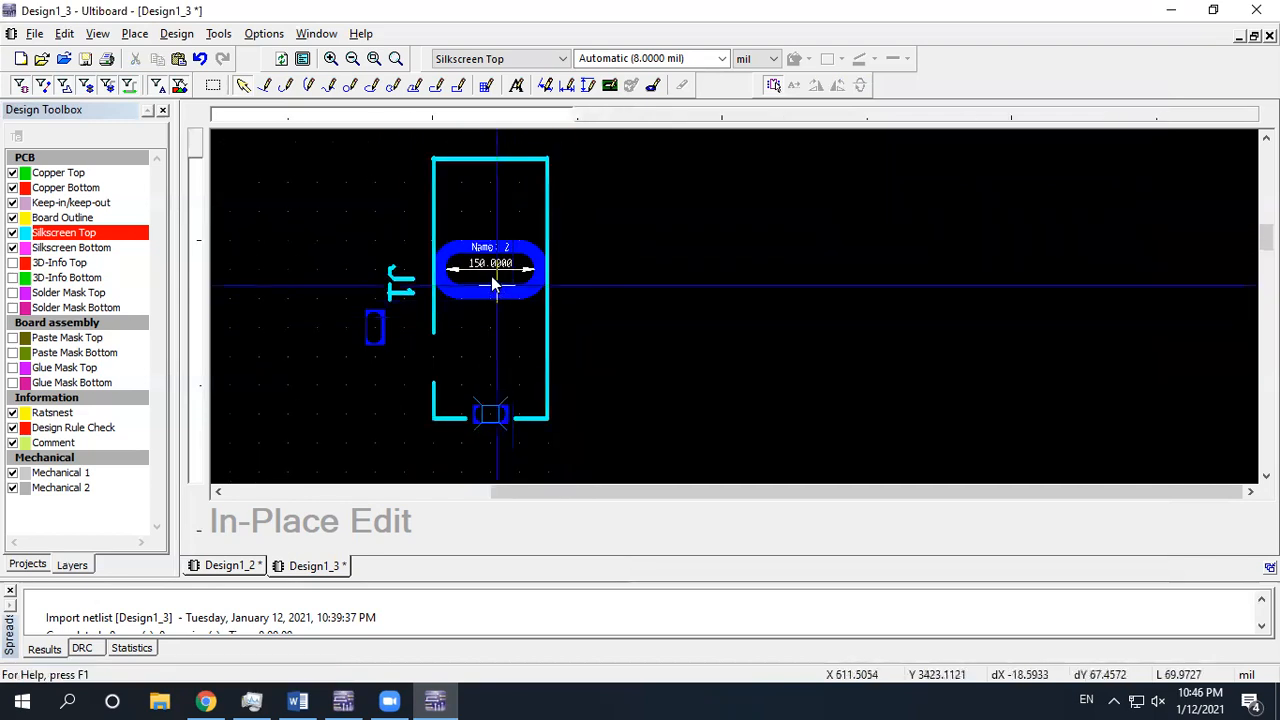
{"action": "middle_click_drag", "start_coordinate": [506, 383], "coordinate": [498, 322]}
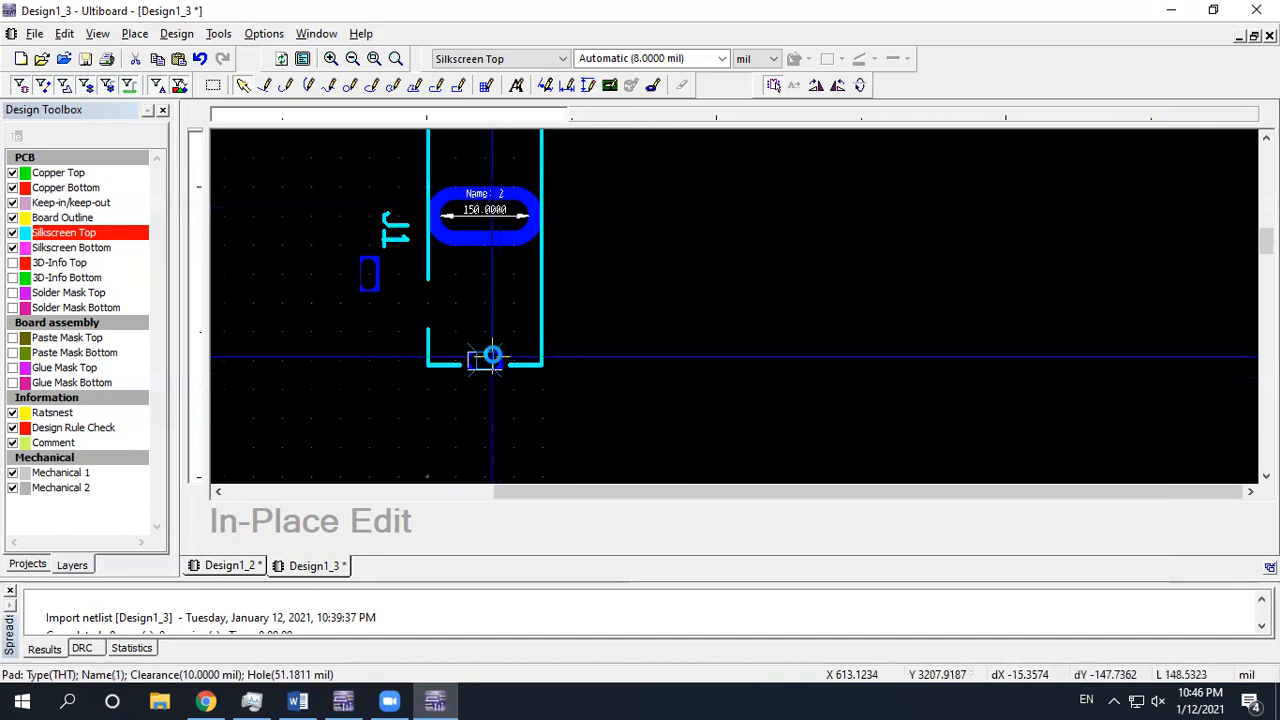
Make pad 1 a rounded rectangle: length 100, corner radius 50, pad diameter 200 mil
{"action": "double_click", "coordinate": [491, 357]}
{"action": "left_click", "coordinate": [478, 367]}
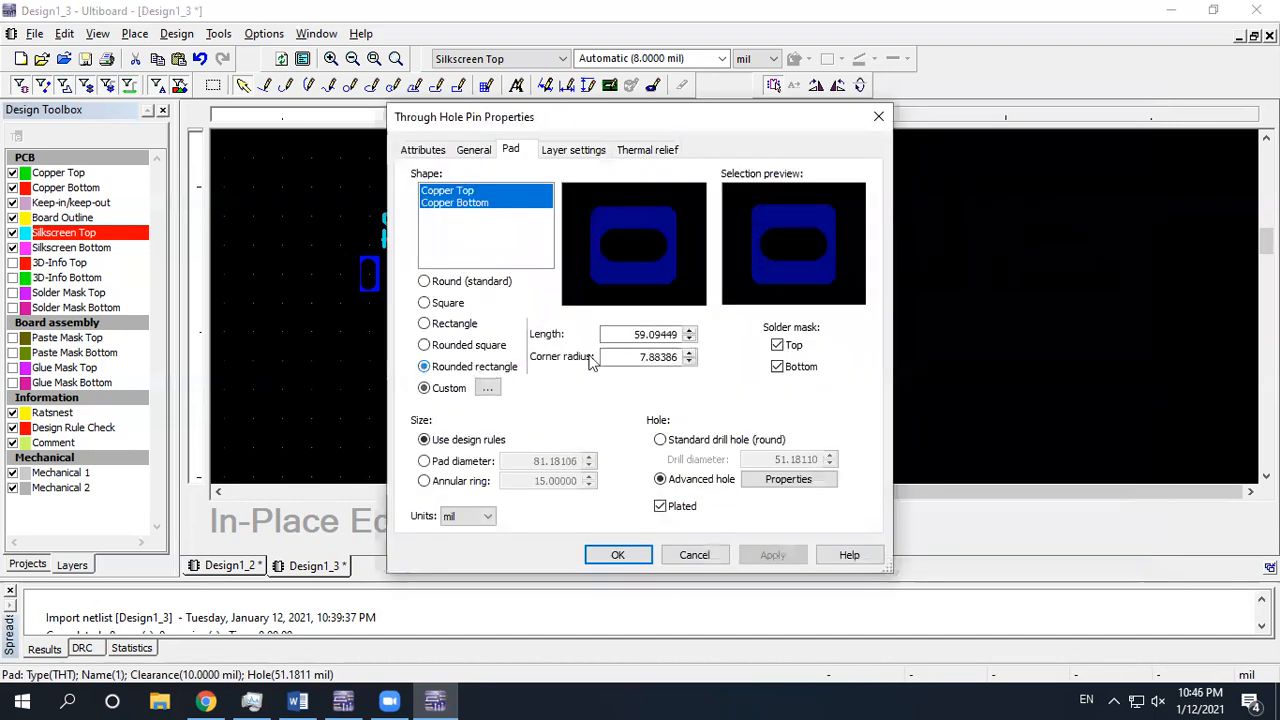
{"action": "double_click", "coordinate": [633, 334]}
{"action": "type", "text": "100"}
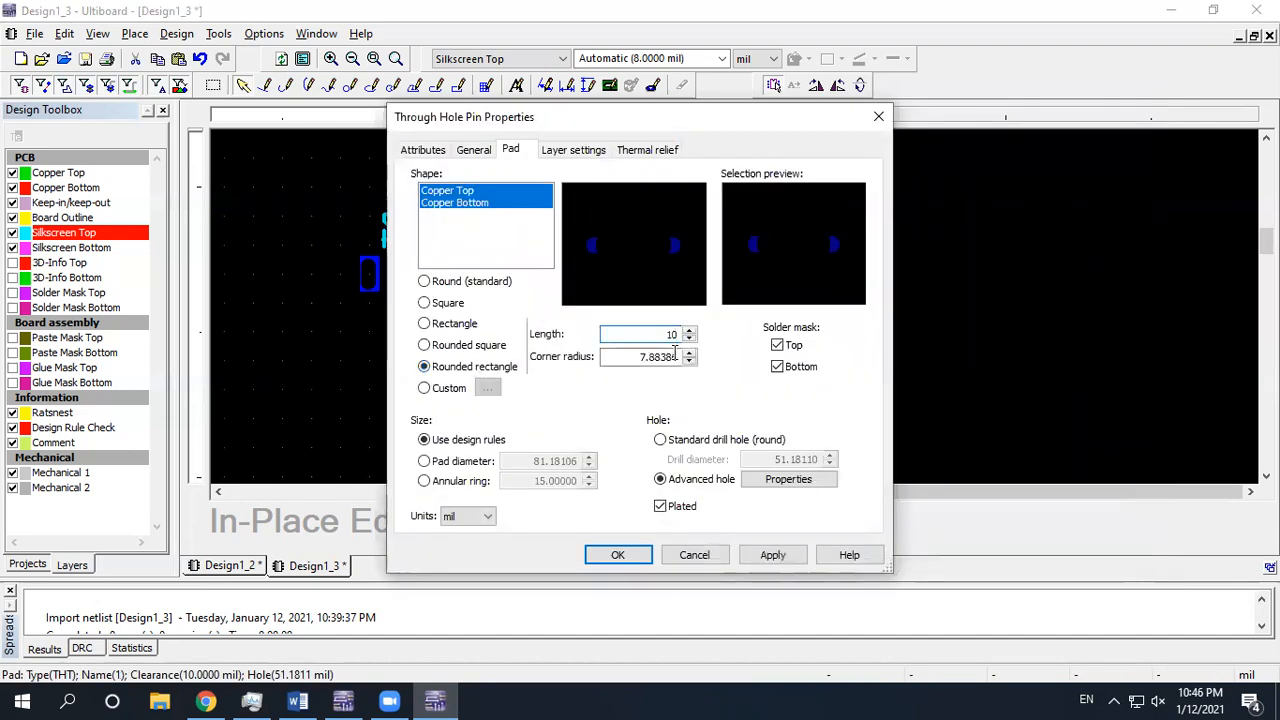
{"action": "key", "text": "Tab"}
{"action": "type", "text": "50"}
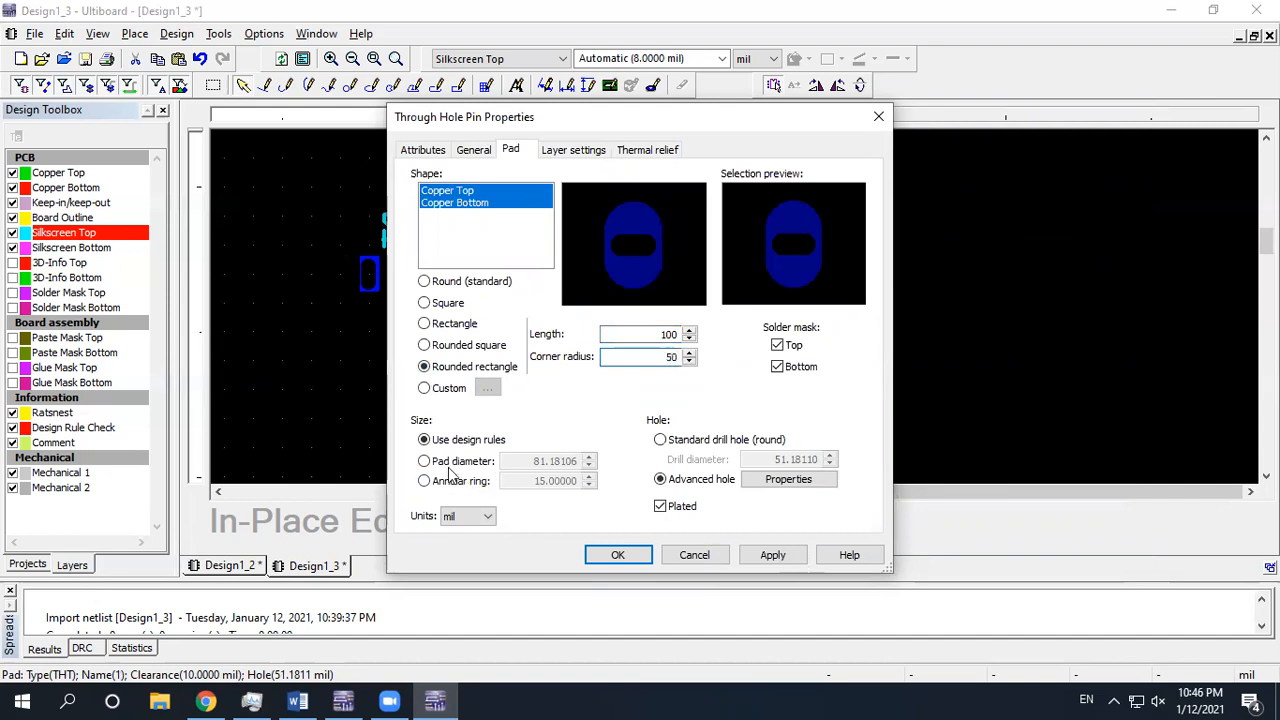
{"action": "left_click", "coordinate": [450, 462]}
{"action": "double_click", "coordinate": [530, 461]}
{"action": "type", "text": "200"}
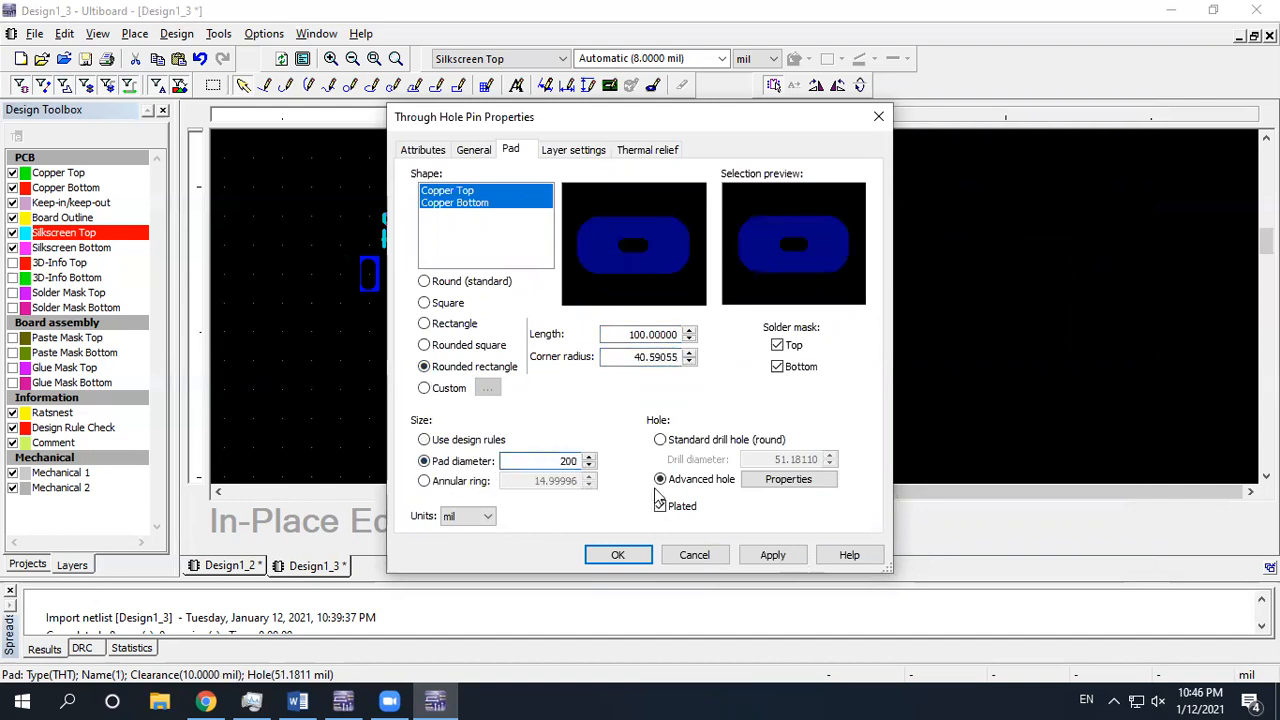
Give pad 1 a rounded-rectangle 50 × 150 mil slotted hole with 25 mil radius
{"action": "left_click", "coordinate": [790, 480]}
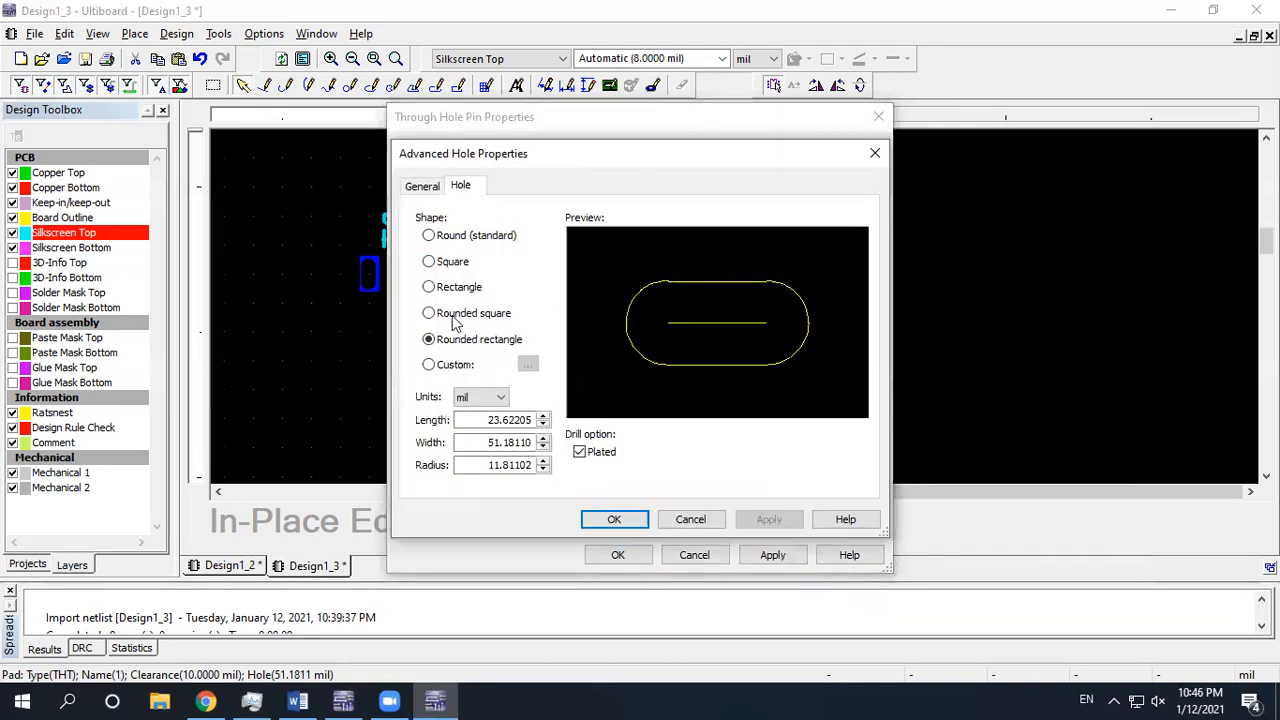
{"action": "left_click", "coordinate": [455, 316]}
{"action": "left_click", "coordinate": [460, 342]}
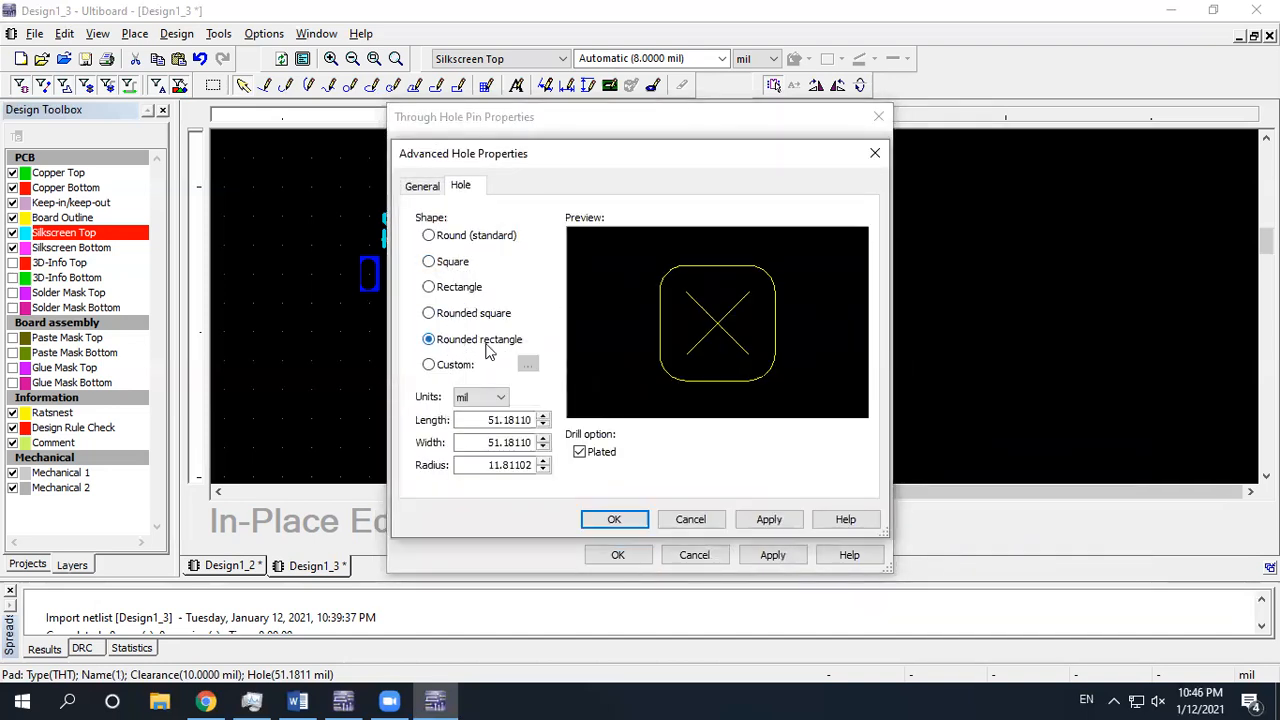
{"action": "double_click", "coordinate": [508, 420]}
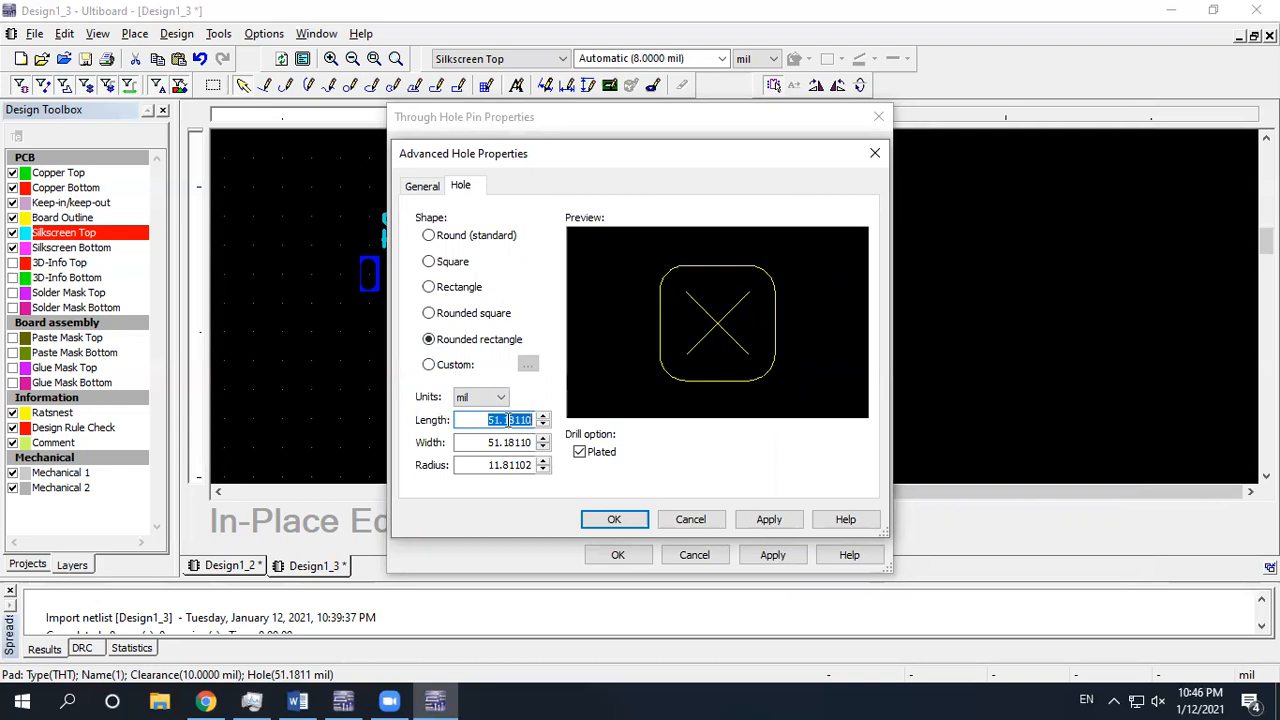
{"action": "type", "text": "150"}
{"action": "key", "text": "Tab"}
{"action": "type", "text": "150"}
{"action": "key", "text": "Tab"}
{"action": "type", "text": "25"}
{"action": "left_click", "coordinate": [760, 519]}
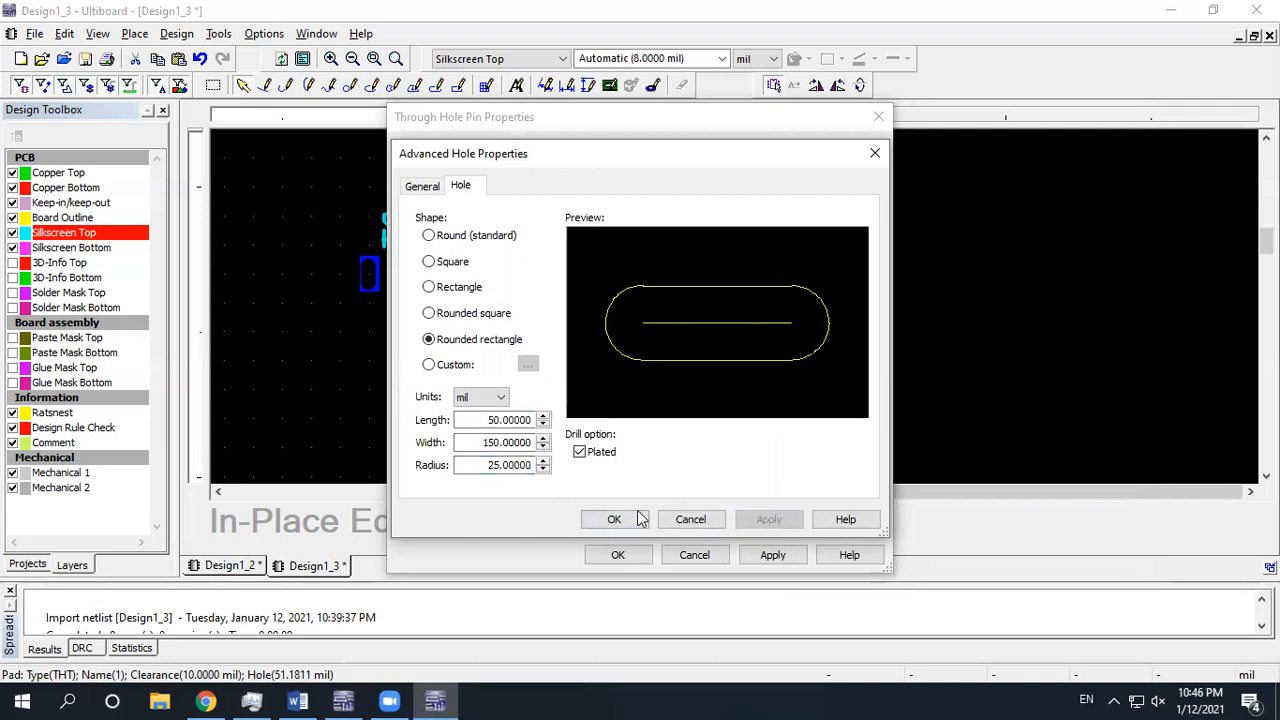
{"action": "left_click", "coordinate": [614, 519]}
{"action": "left_click", "coordinate": [618, 555]}
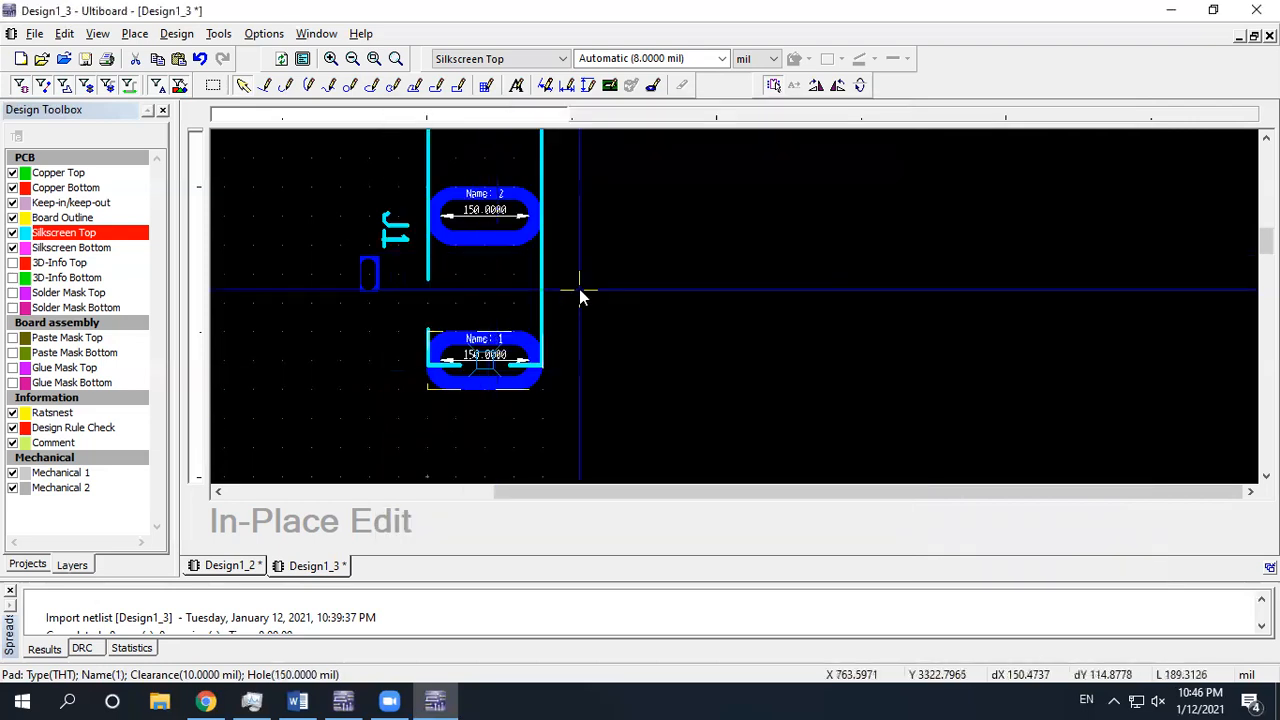
{"action": "scroll", "coordinate": [492, 343], "scroll_direction": "down", "scroll_amount": 2}
{"action": "scroll", "coordinate": [487, 341], "scroll_direction": "up", "scroll_amount": 1}
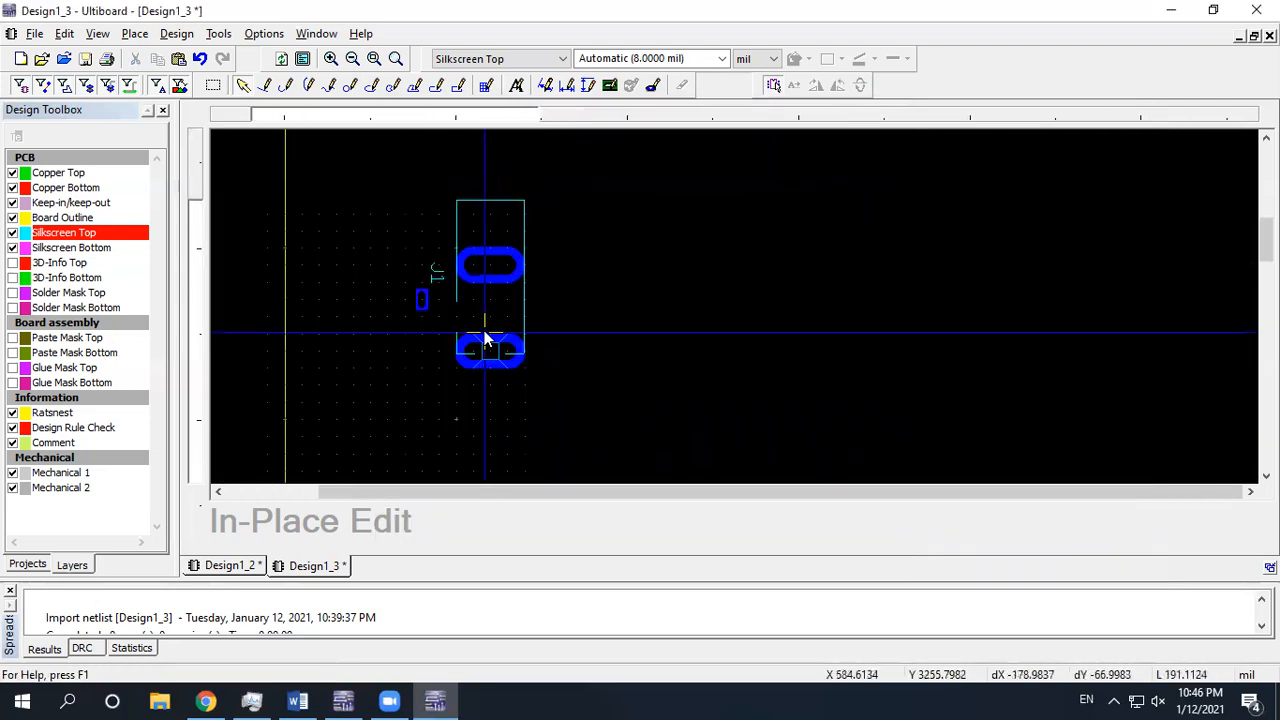
{"action": "scroll", "coordinate": [485, 340], "scroll_direction": "up", "scroll_amount": 1}
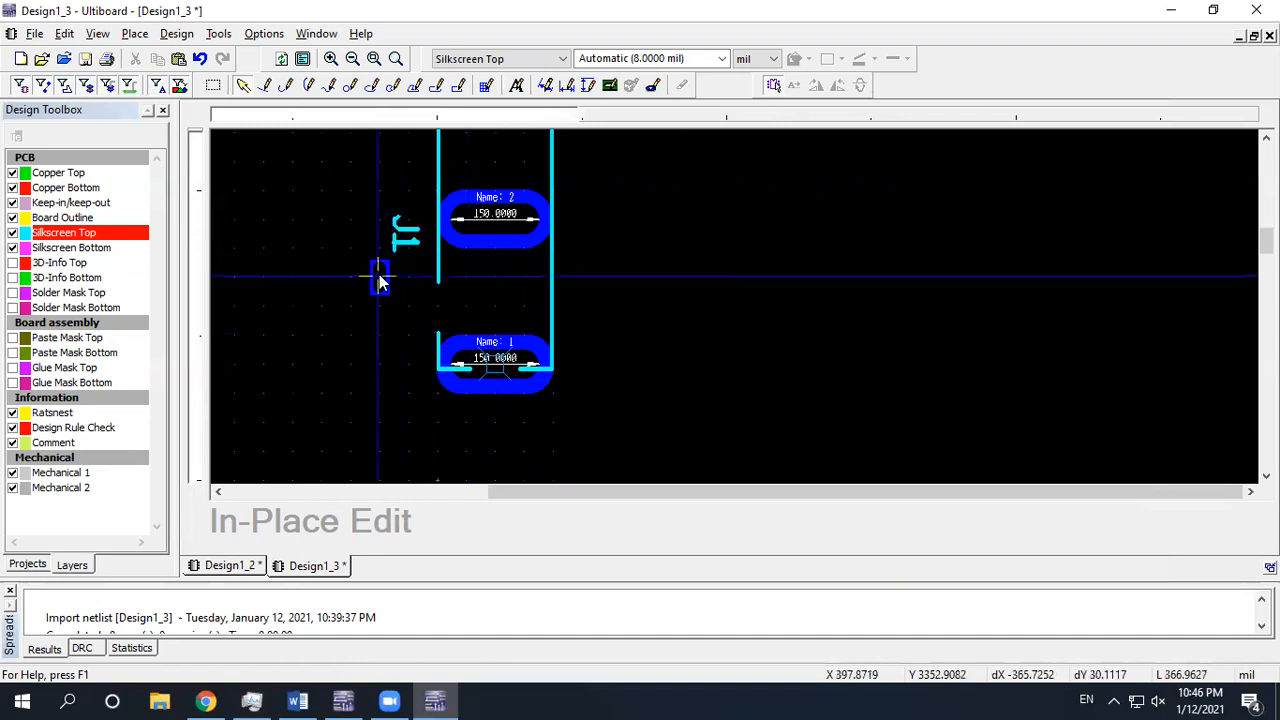
Make pad 3 a rounded rectangle: length 100, corner radius 50, pad diameter 200 mil
{"action": "double_click", "coordinate": [379, 274]}
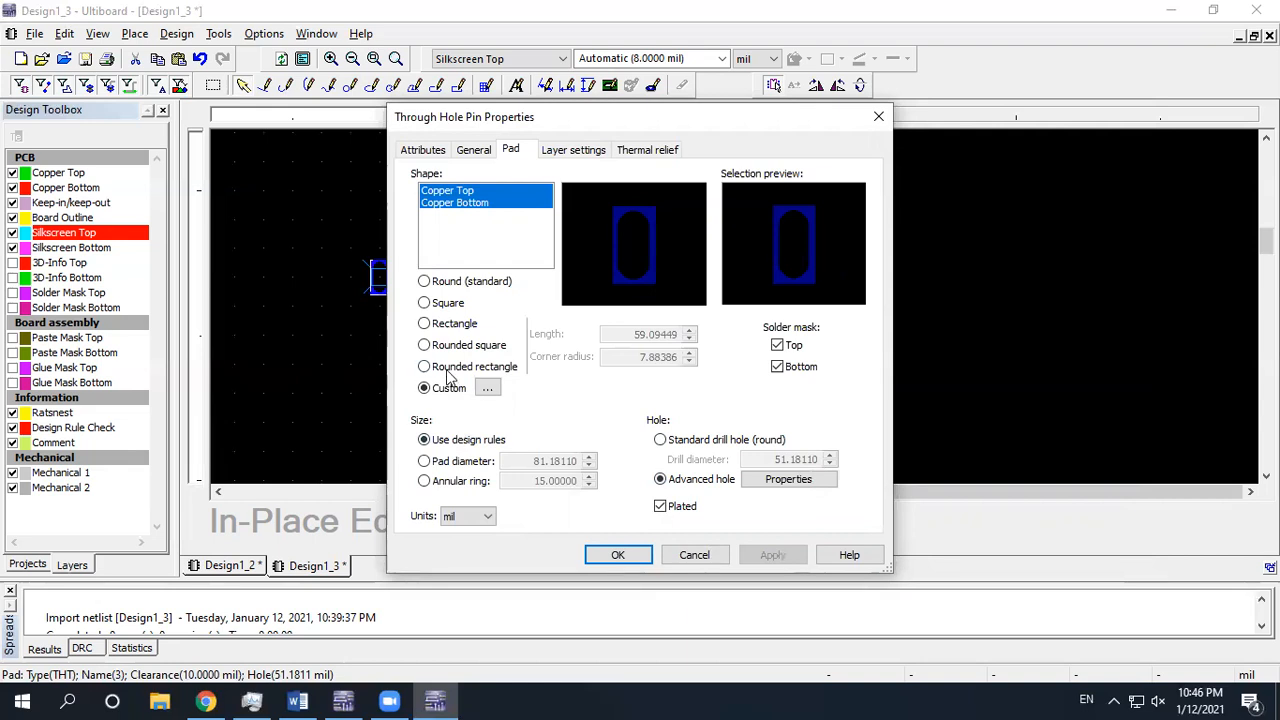
{"action": "left_click", "coordinate": [450, 370]}
{"action": "double_click", "coordinate": [665, 334]}
{"action": "type", "text": "100"}
{"action": "double_click", "coordinate": [665, 357]}
{"action": "type", "text": "50"}
{"action": "left_click", "coordinate": [488, 460]}
{"action": "double_click", "coordinate": [563, 460]}
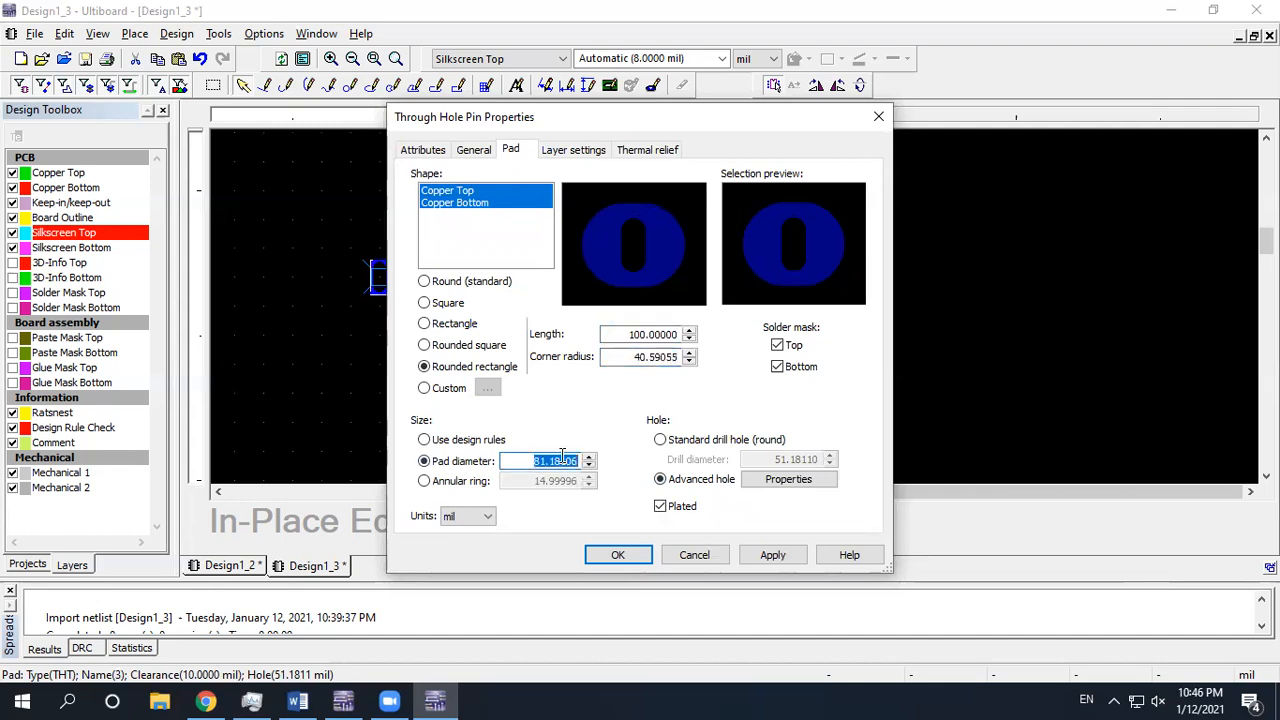
{"action": "type", "text": "200"}
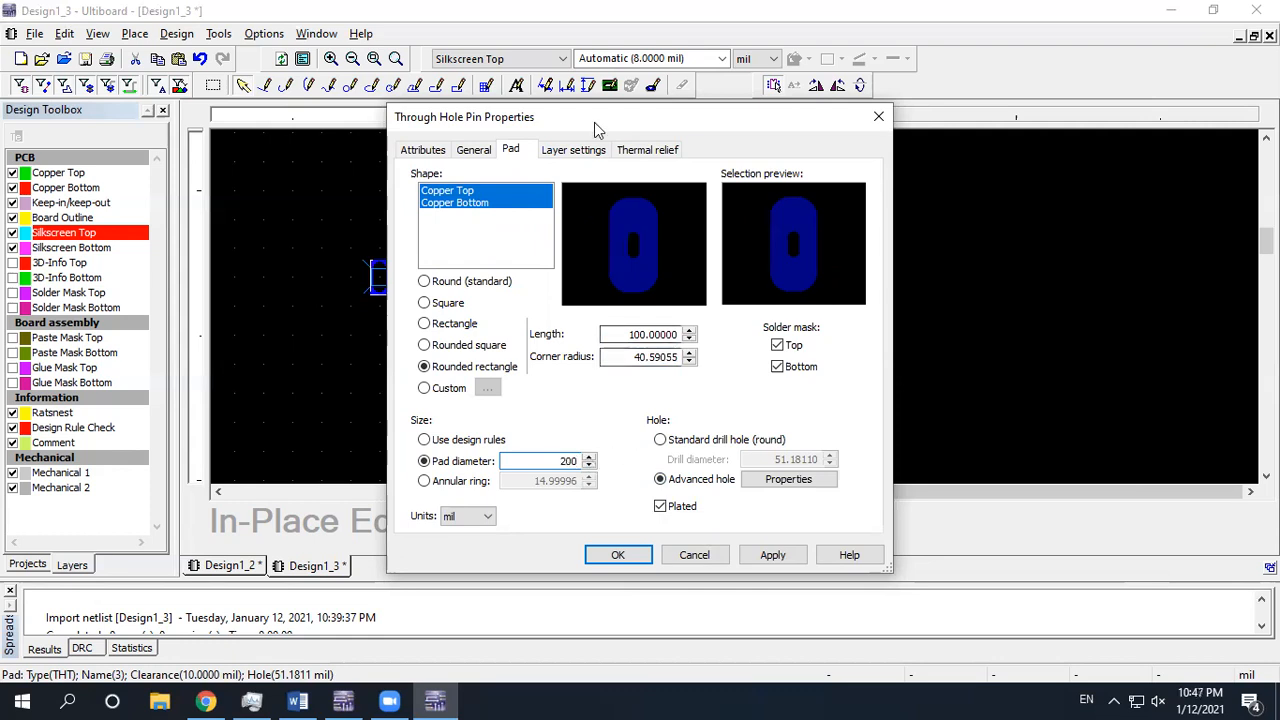
Set pad 3's hole to 50 × 150 mil with a 25 mil radius
{"action": "left_click_drag", "start_coordinate": [817, 114], "coordinate": [1040, 99]}
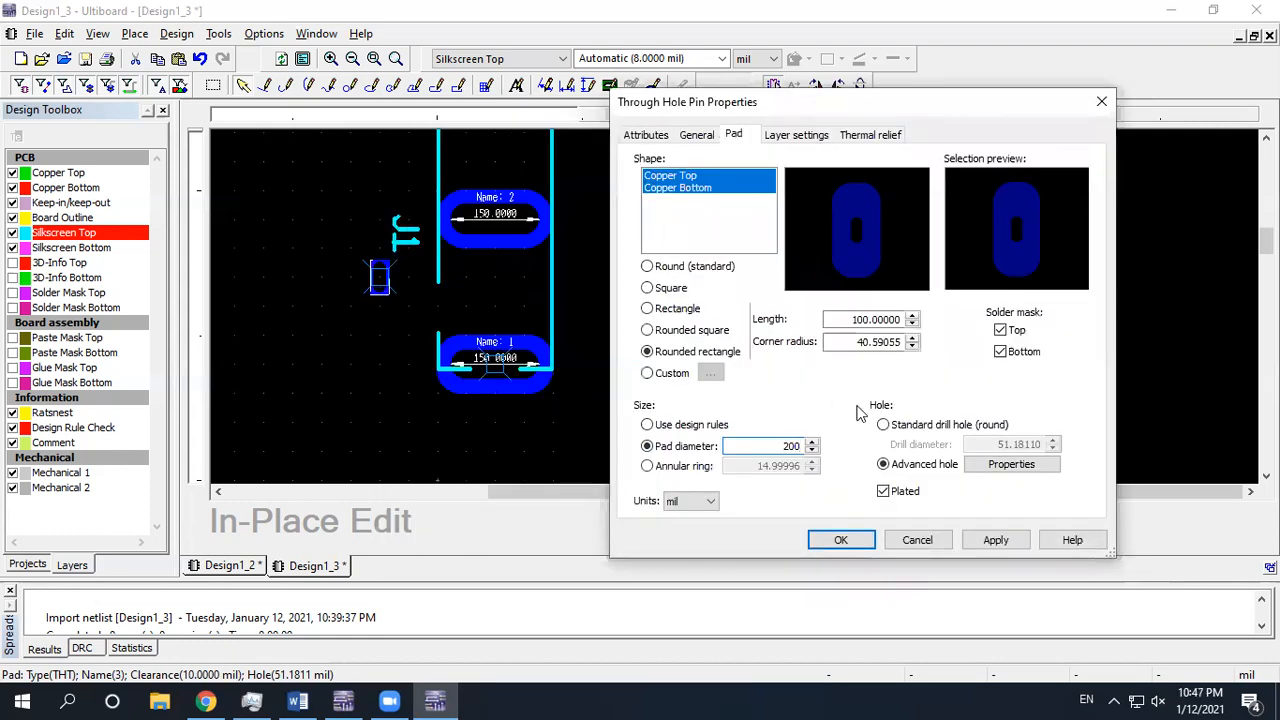
{"action": "left_click", "coordinate": [1011, 464]}
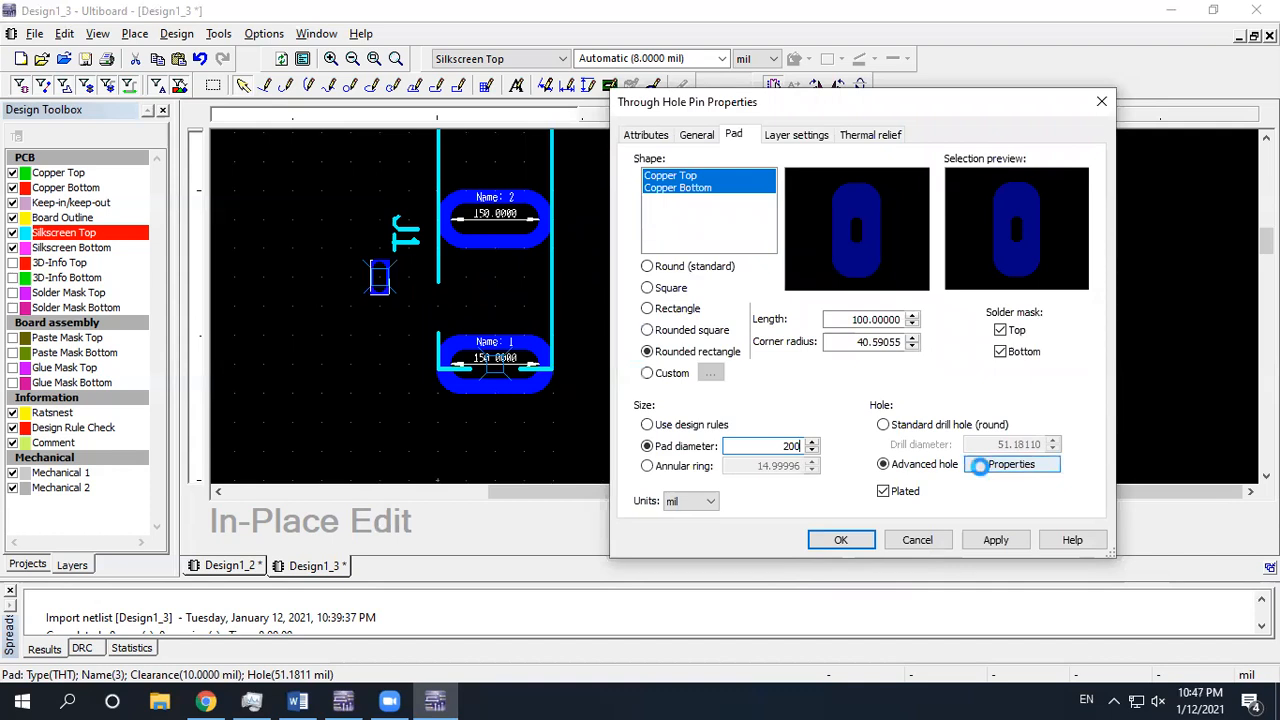
{"action": "double_click", "coordinate": [716, 404]}
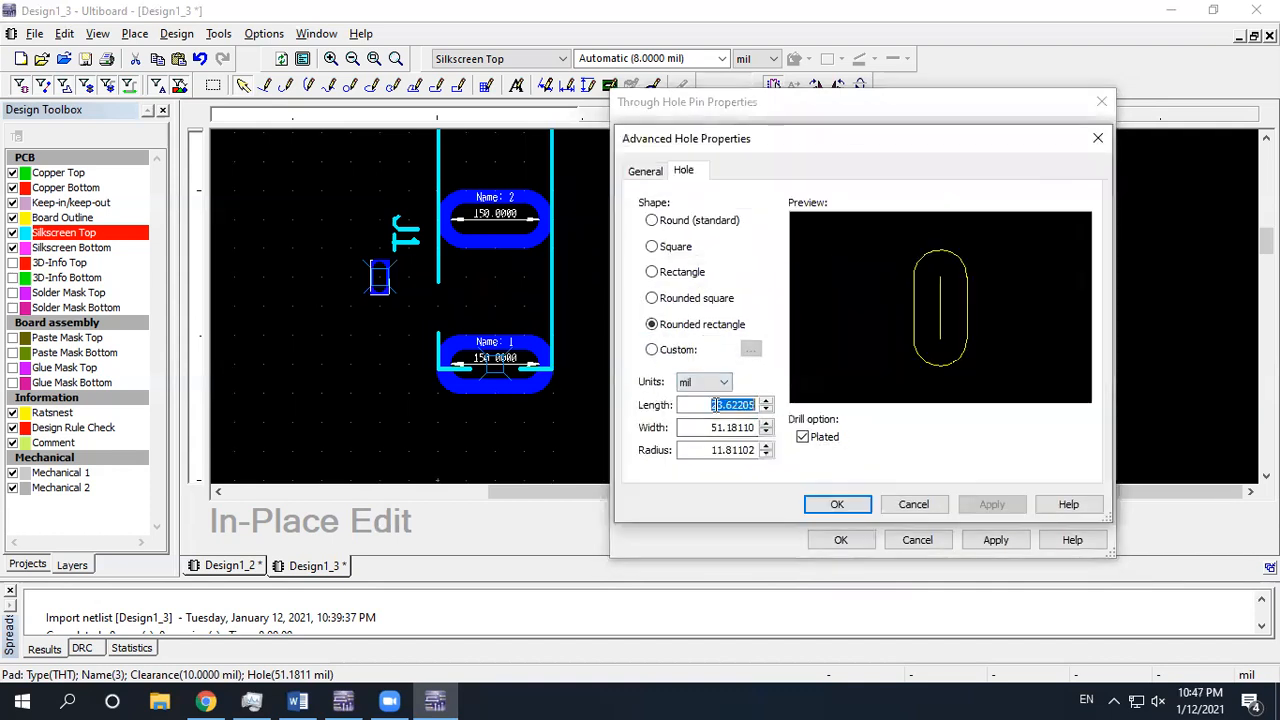
{"action": "type", "text": "50"}
{"action": "double_click", "coordinate": [742, 427]}
{"action": "type", "text": "150"}
{"action": "double_click", "coordinate": [745, 451]}
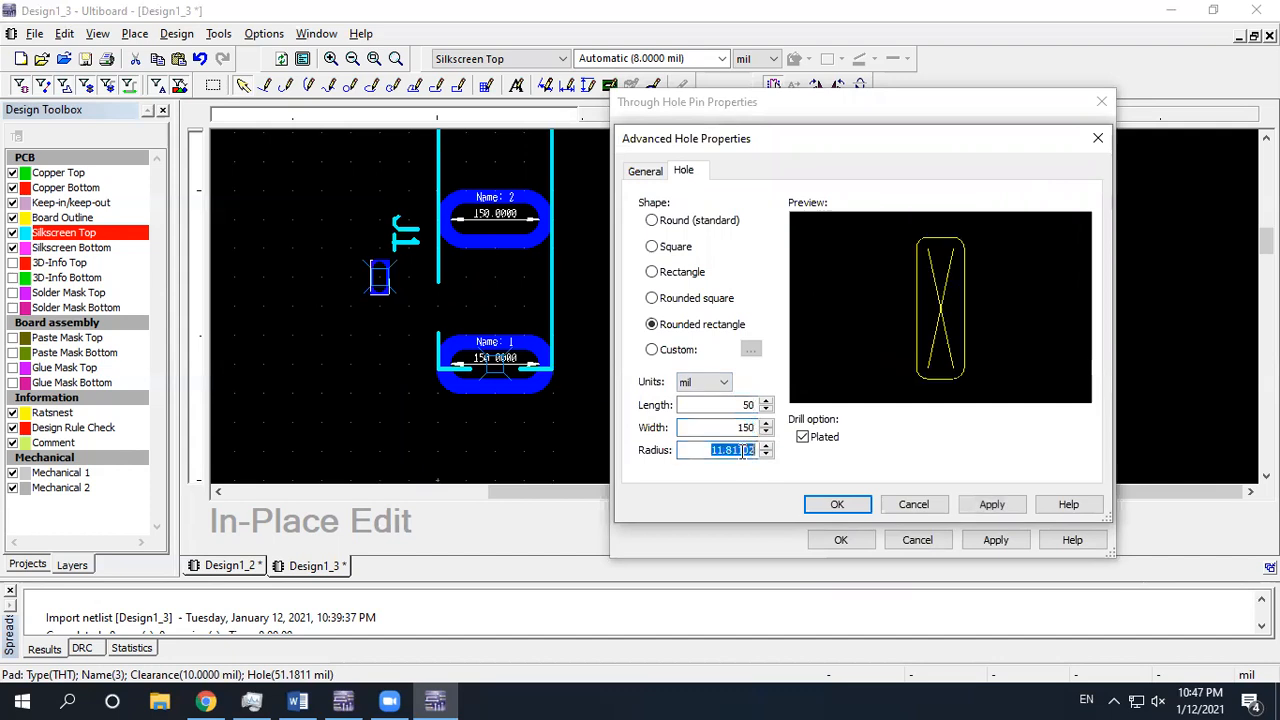
{"action": "type", "text": "25"}
{"action": "left_click", "coordinate": [982, 506]}
{"action": "left_click", "coordinate": [828, 506]}
Confirm pad 3's settings, then push the silkscreen's right edge and bottom segment outward
{"action": "left_click", "coordinate": [843, 540]}
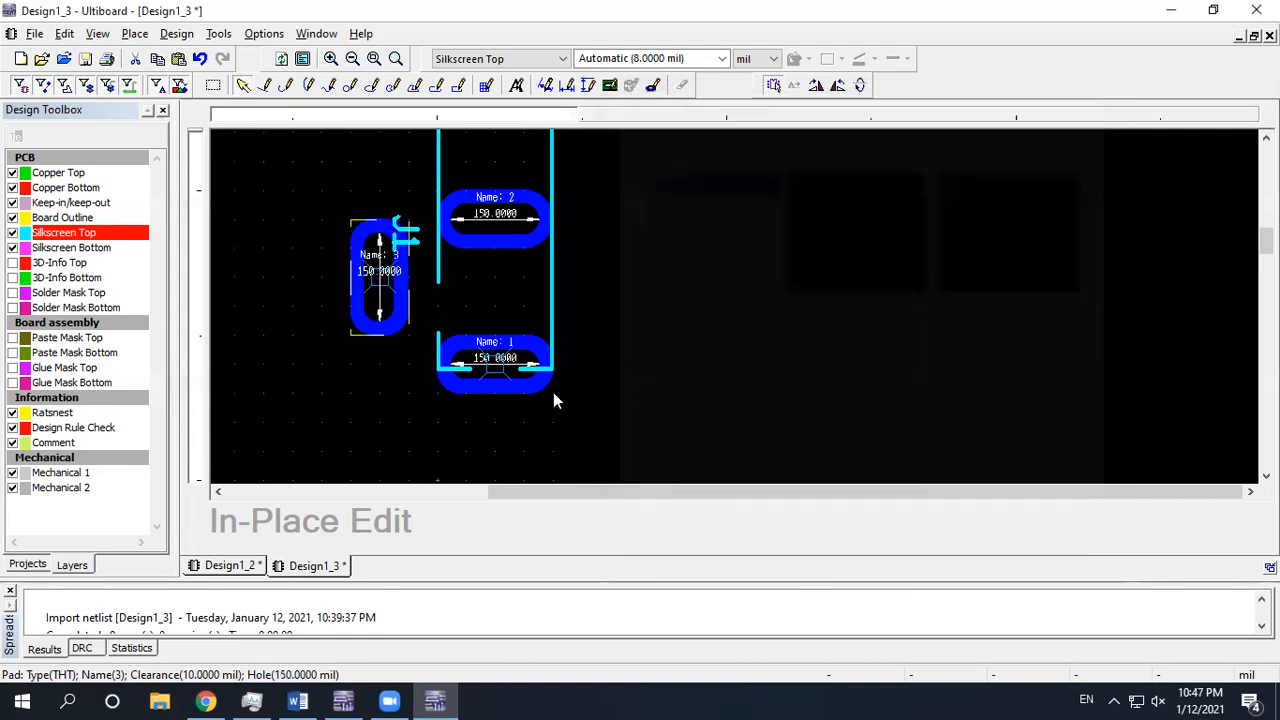
{"action": "scroll", "coordinate": [366, 276], "scroll_direction": "down", "scroll_amount": 1}
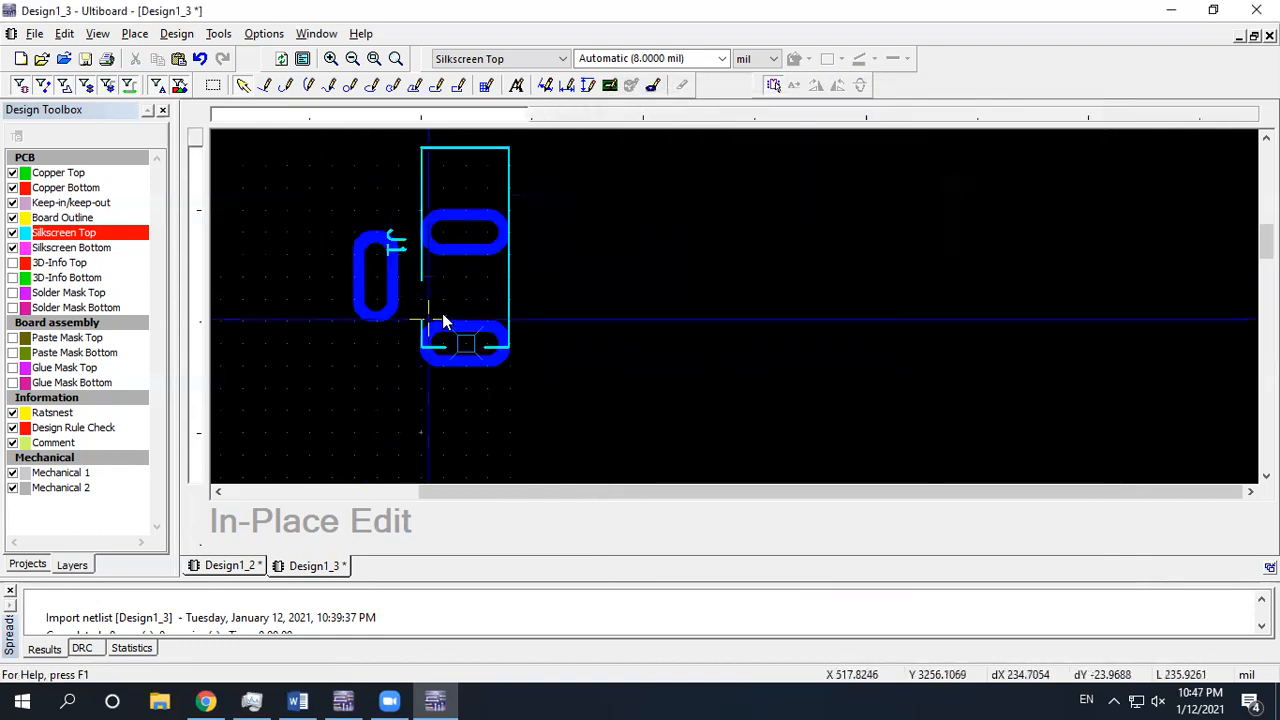
{"action": "middle_click_drag", "start_coordinate": [453, 307], "coordinate": [472, 306]}
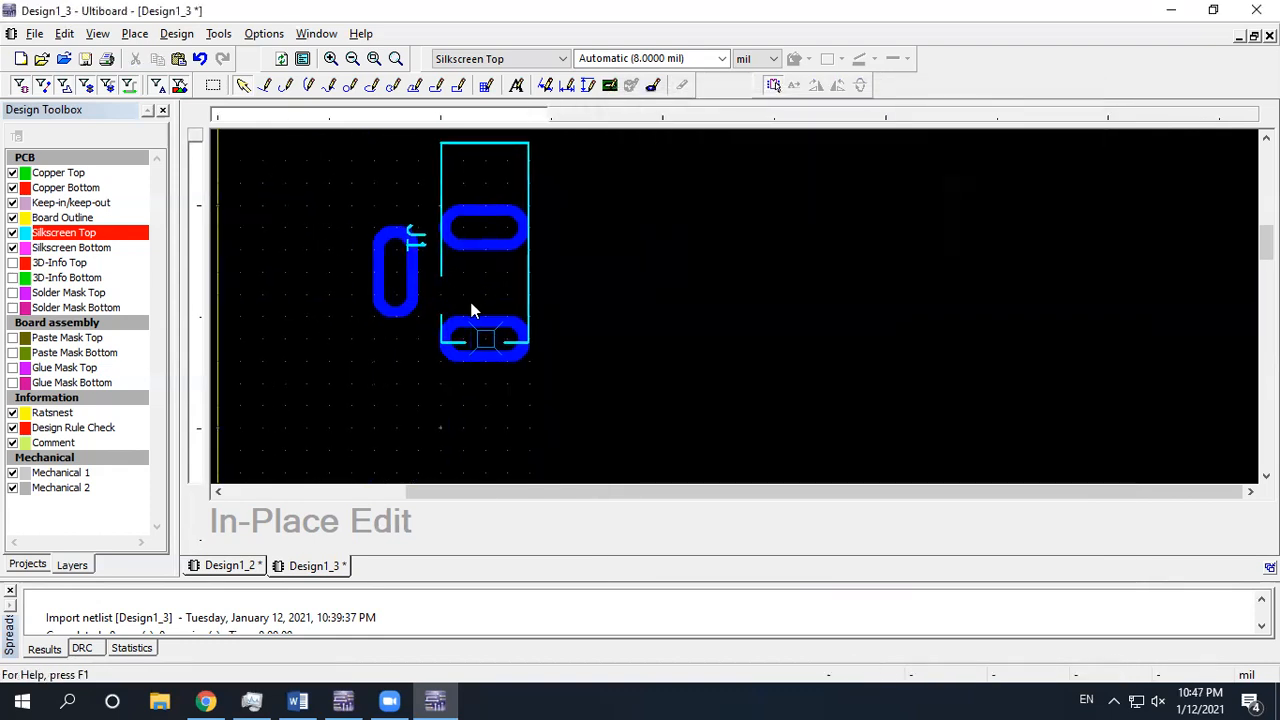
{"action": "left_click", "coordinate": [526, 292]}
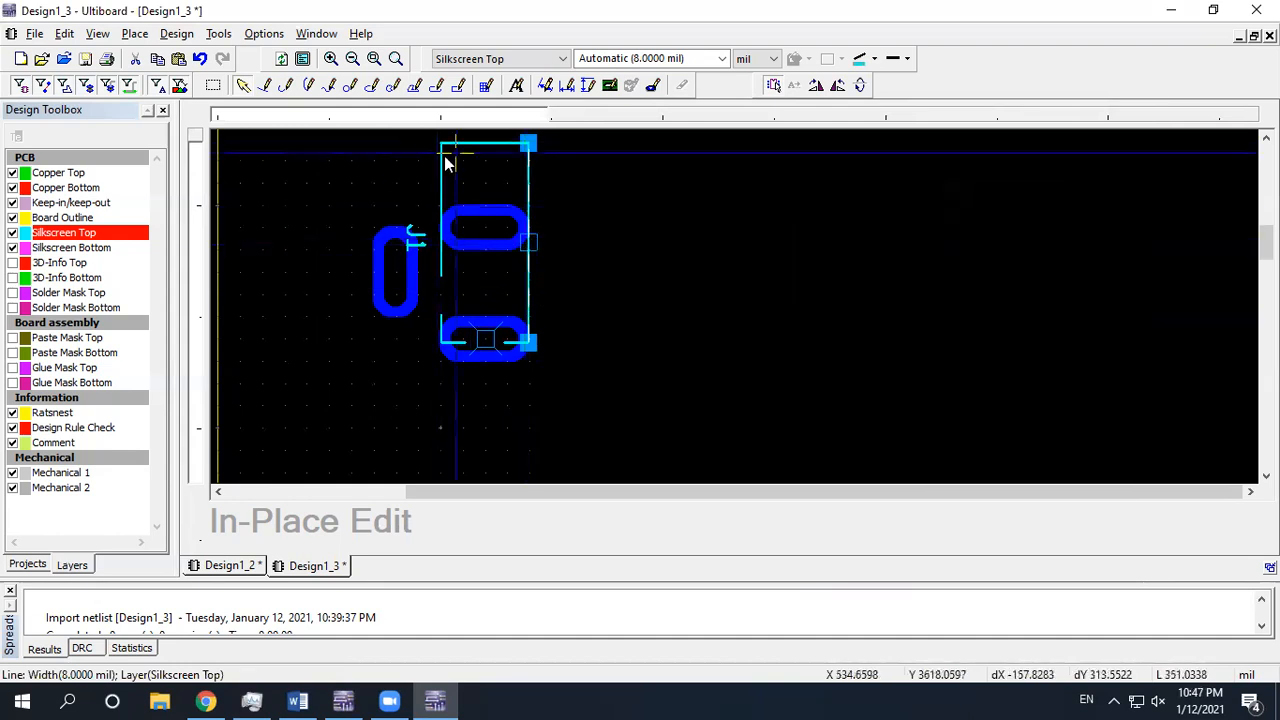
{"action": "left_click_drag", "start_coordinate": [529, 242], "coordinate": [566, 247]}
{"action": "left_click_drag", "start_coordinate": [518, 341], "coordinate": [549, 342]}
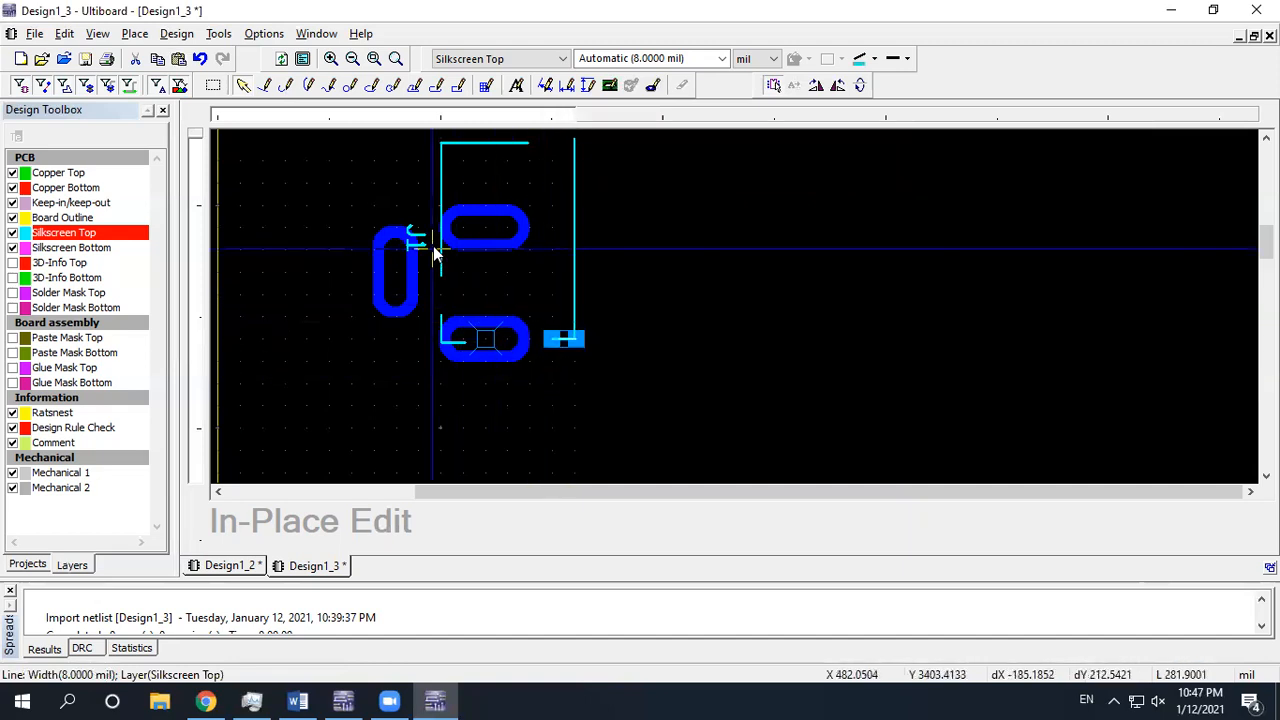
Move the left outline line outward and lengthen the top outline line both ways
{"action": "left_click_drag", "start_coordinate": [421, 204], "coordinate": [403, 204]}
{"action": "left_click_drag", "start_coordinate": [395, 271], "coordinate": [395, 226]}
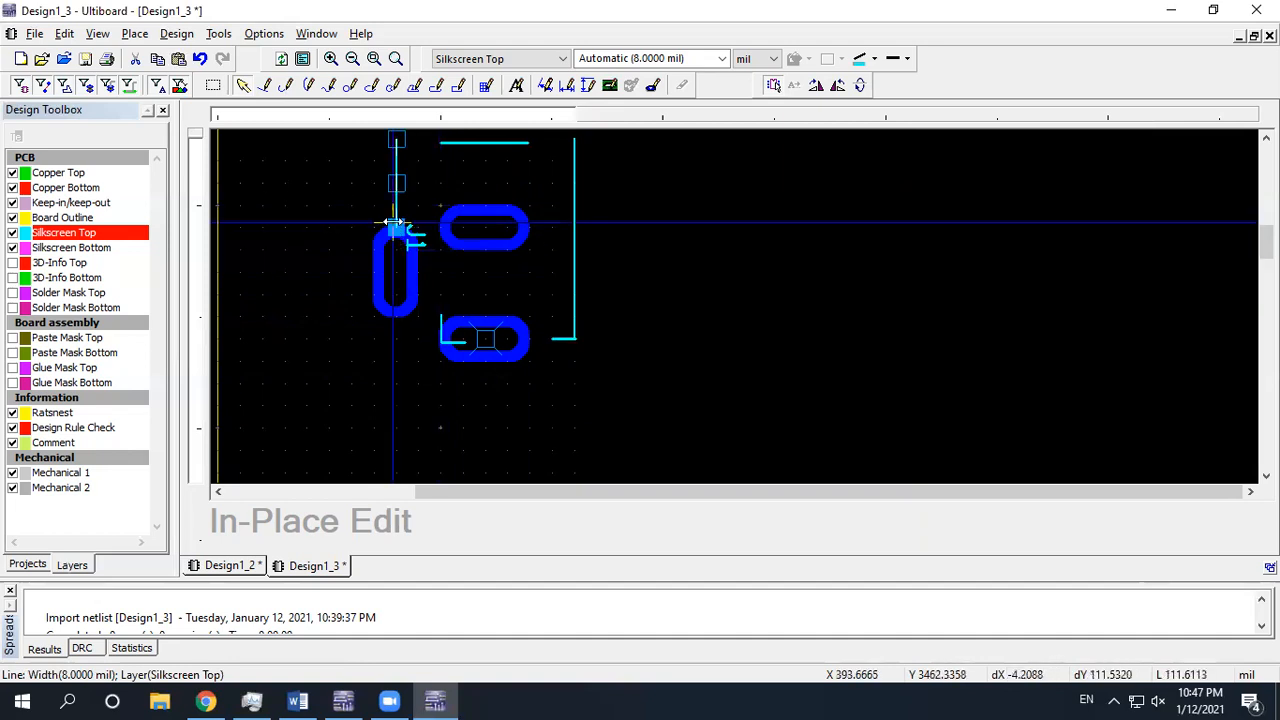
{"action": "left_click", "coordinate": [345, 203]}
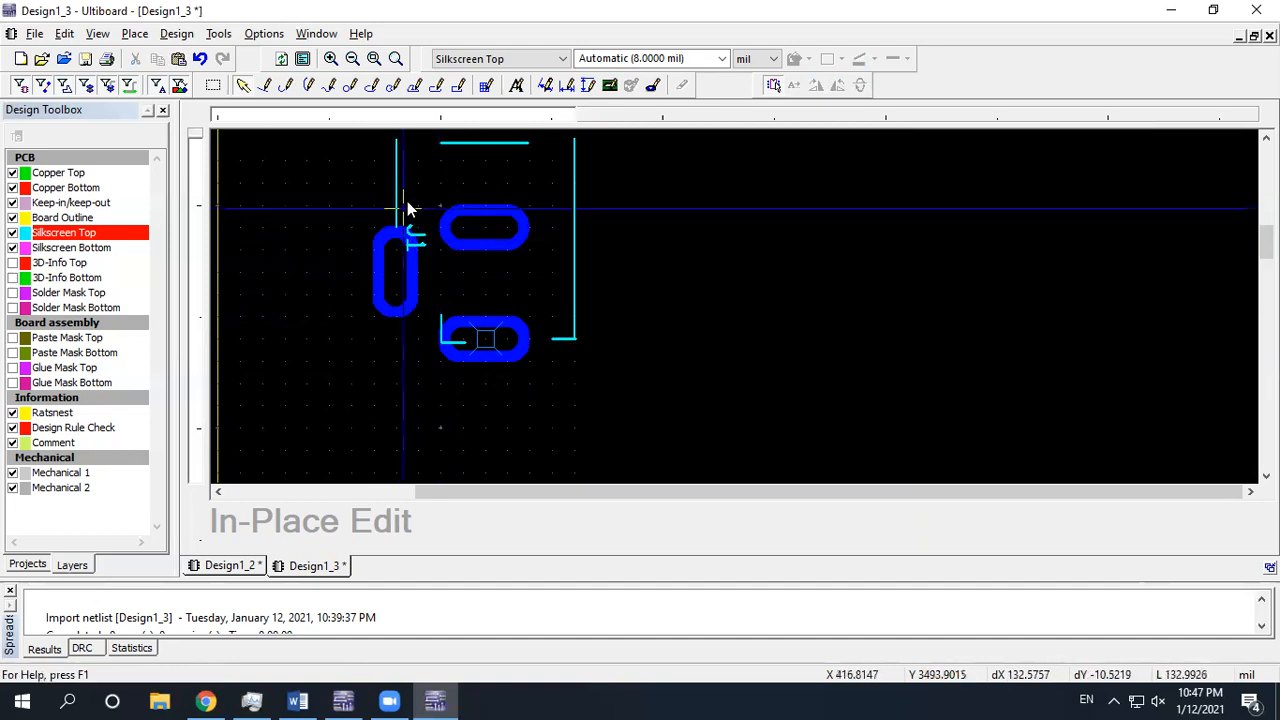
{"action": "middle_click_drag", "start_coordinate": [434, 194], "coordinate": [429, 230]}
{"action": "left_click", "coordinate": [458, 186]}
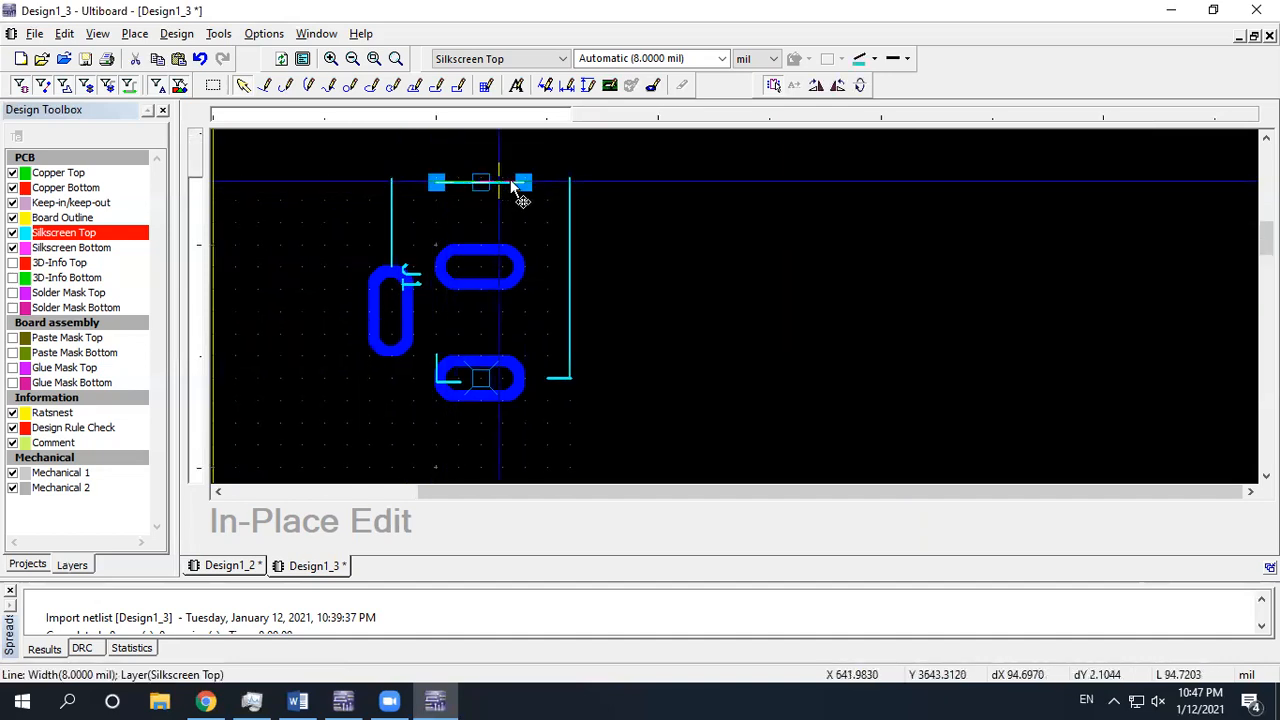
{"action": "left_click_drag", "start_coordinate": [523, 182], "coordinate": [568, 178]}
{"action": "left_click_drag", "start_coordinate": [437, 182], "coordinate": [391, 178]}
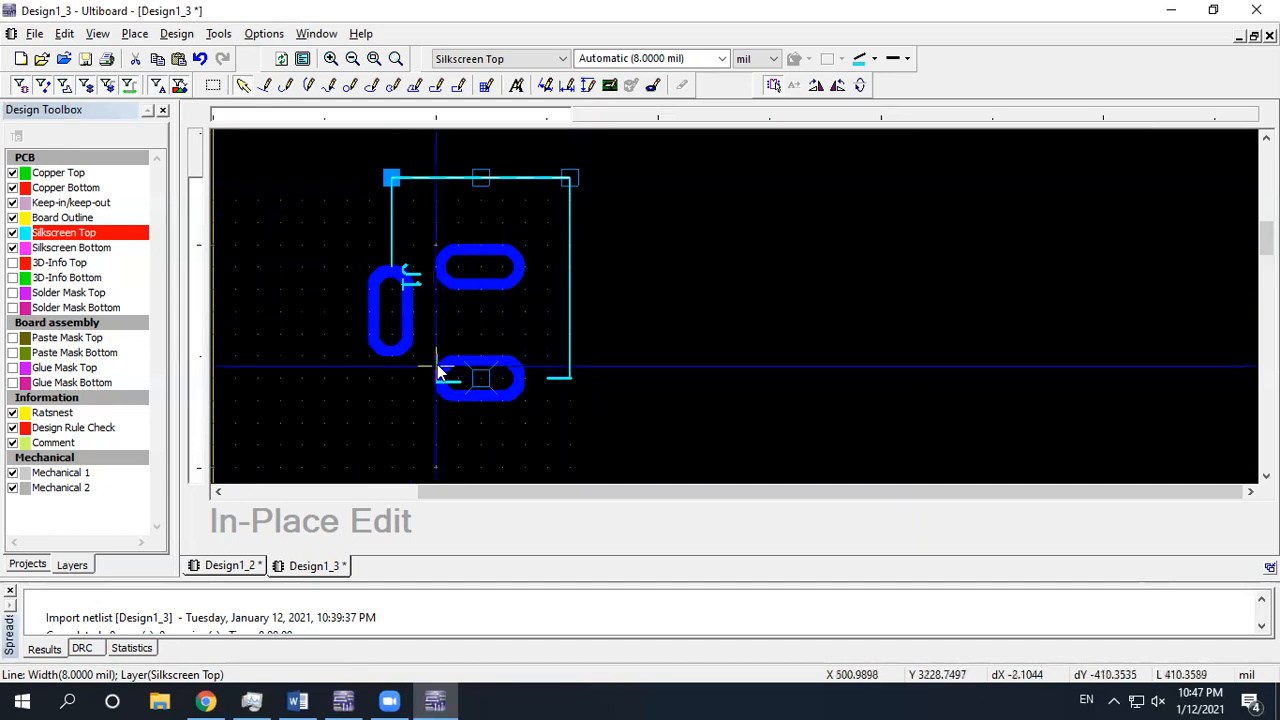
{"action": "left_click", "coordinate": [437, 364]}
Join the short segment below the left pad to the left edge and check the outline
{"action": "left_click_drag", "start_coordinate": [389, 371], "coordinate": [390, 373]}
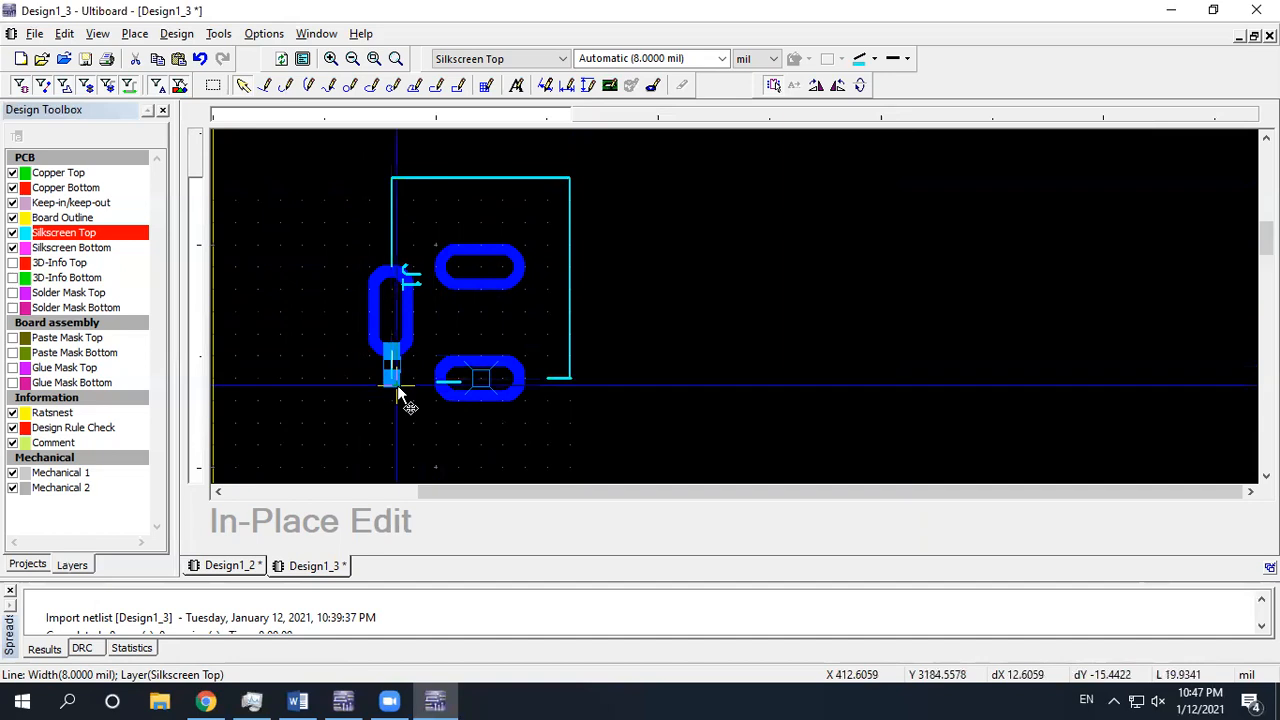
{"action": "scroll", "coordinate": [399, 388], "scroll_direction": "up", "scroll_amount": 3}
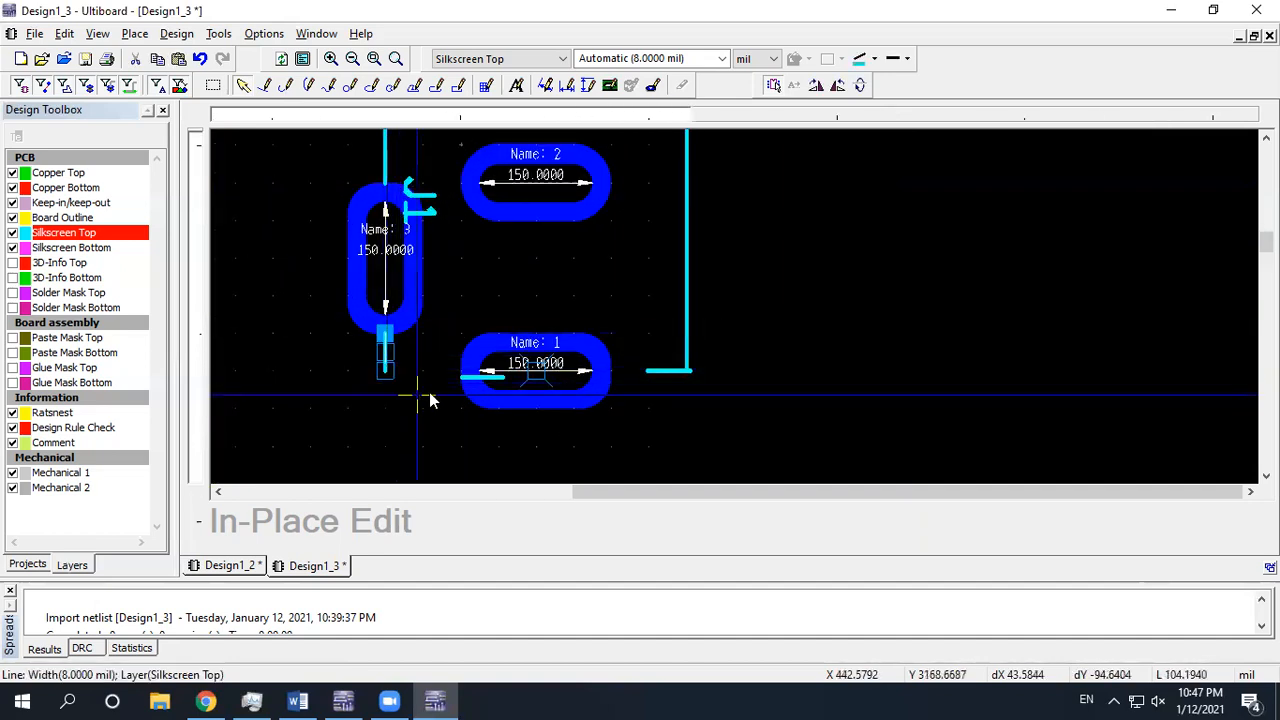
{"action": "mouse_move", "coordinate": [472, 377]}
{"action": "left_mouse_down"}
{"action": "mouse_move", "coordinate": [399, 374]}
{"action": "mouse_move", "coordinate": [458, 371]}
{"action": "left_mouse_up"}
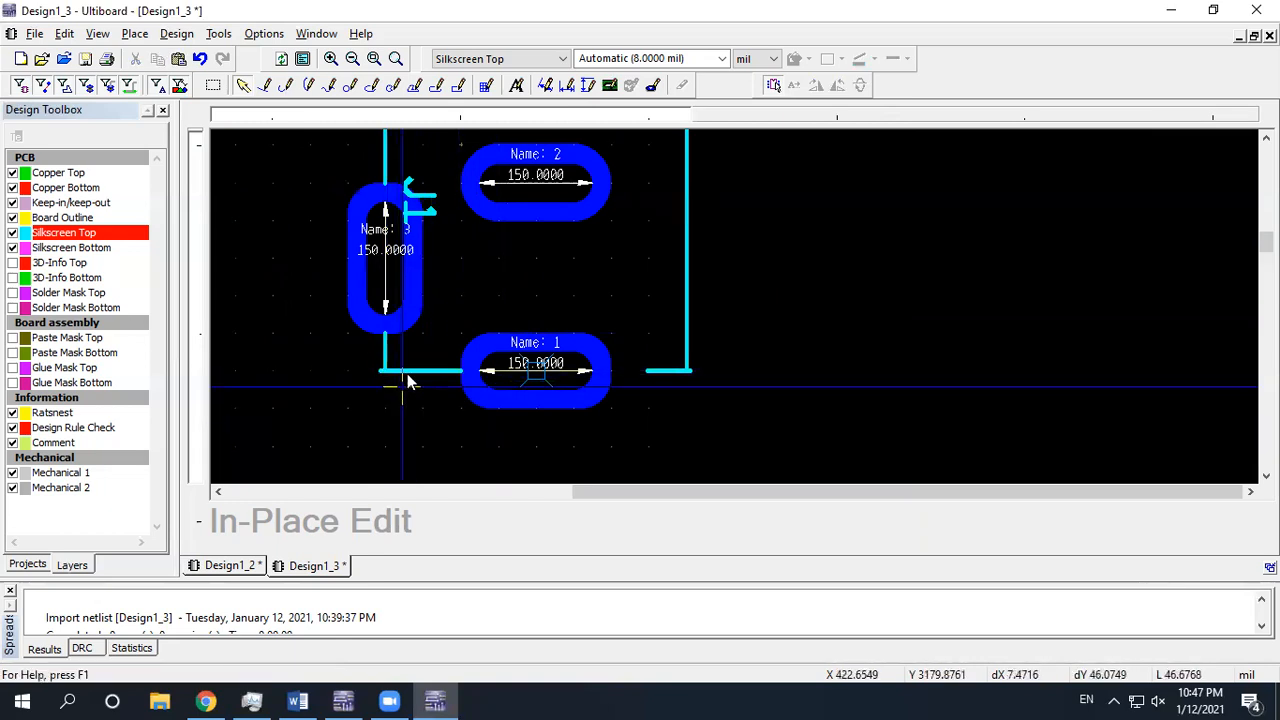
{"action": "scroll", "coordinate": [408, 374], "scroll_direction": "down", "scroll_amount": 1}
{"action": "scroll", "coordinate": [520, 318], "scroll_direction": "down", "scroll_amount": 1}
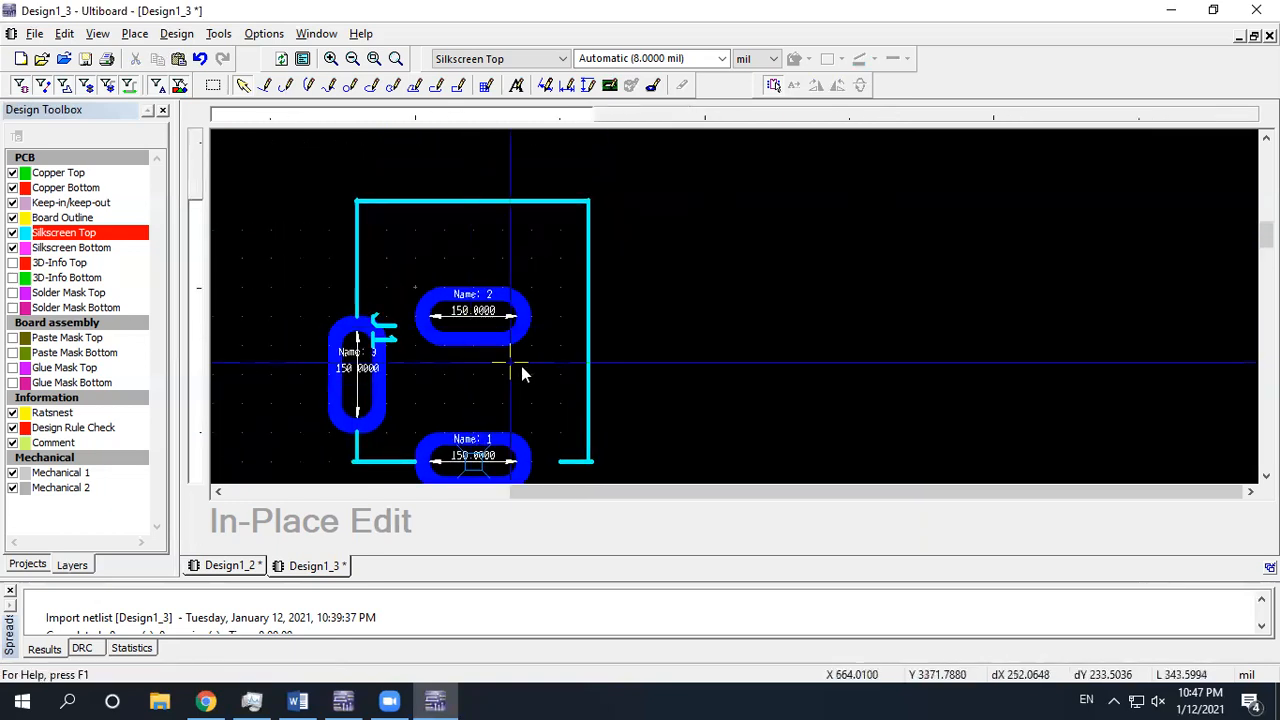
{"action": "scroll", "coordinate": [521, 366], "scroll_direction": "down", "scroll_amount": 1}
{"action": "scroll", "coordinate": [548, 375], "scroll_direction": "down", "scroll_amount": 1}
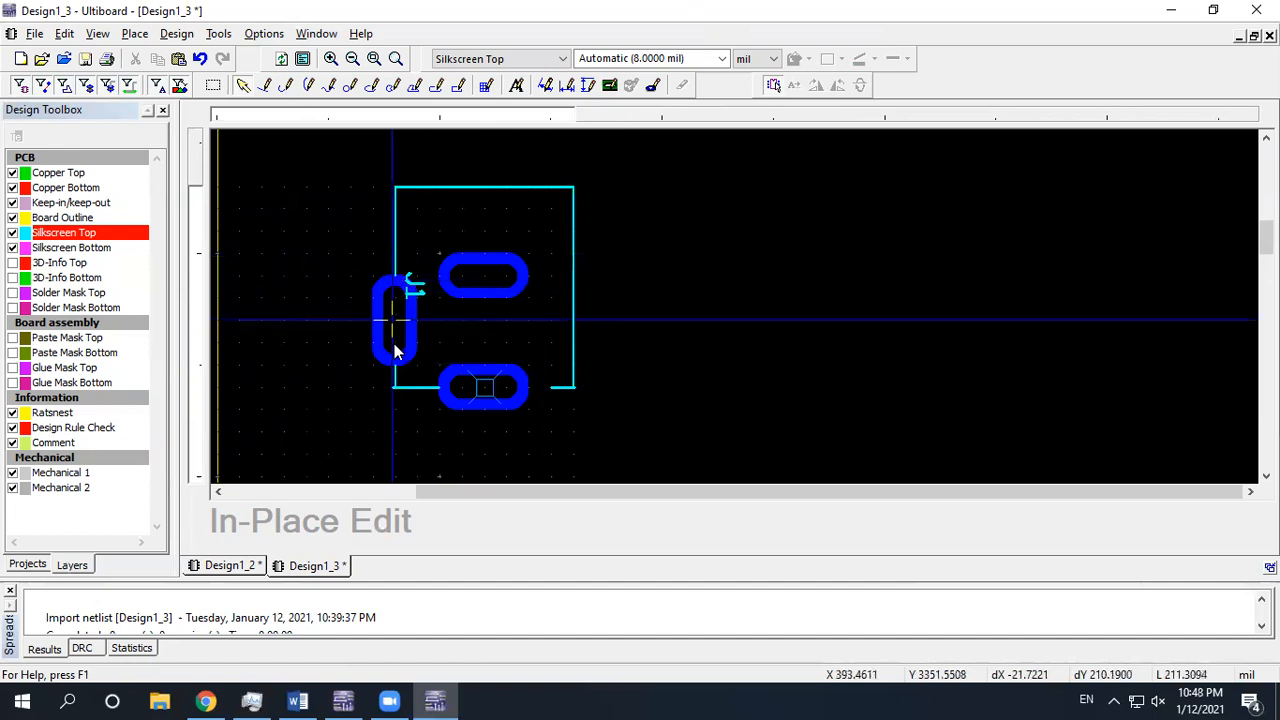
{"action": "scroll", "coordinate": [398, 280], "scroll_direction": "up", "scroll_amount": 2}
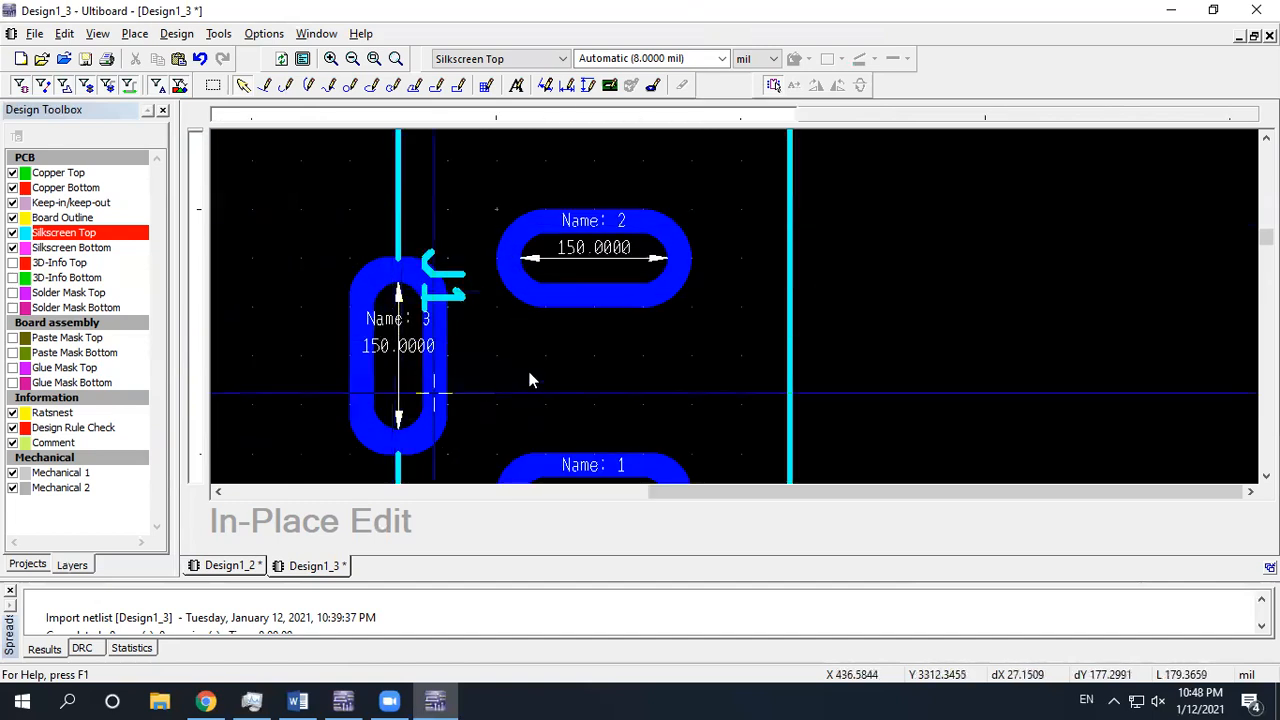
{"action": "scroll", "coordinate": [529, 377], "scroll_direction": "down", "scroll_amount": 1}
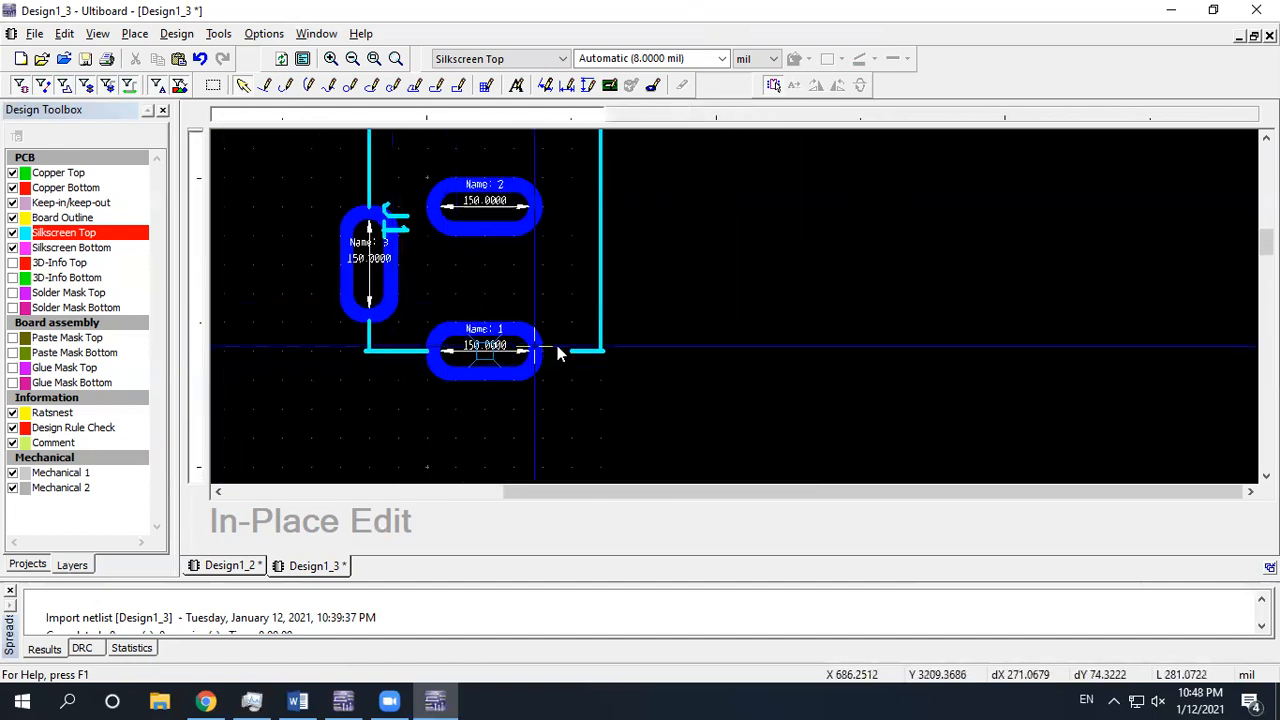
{"action": "left_click", "coordinate": [570, 350]}
{"action": "left_click", "coordinate": [543, 402]}
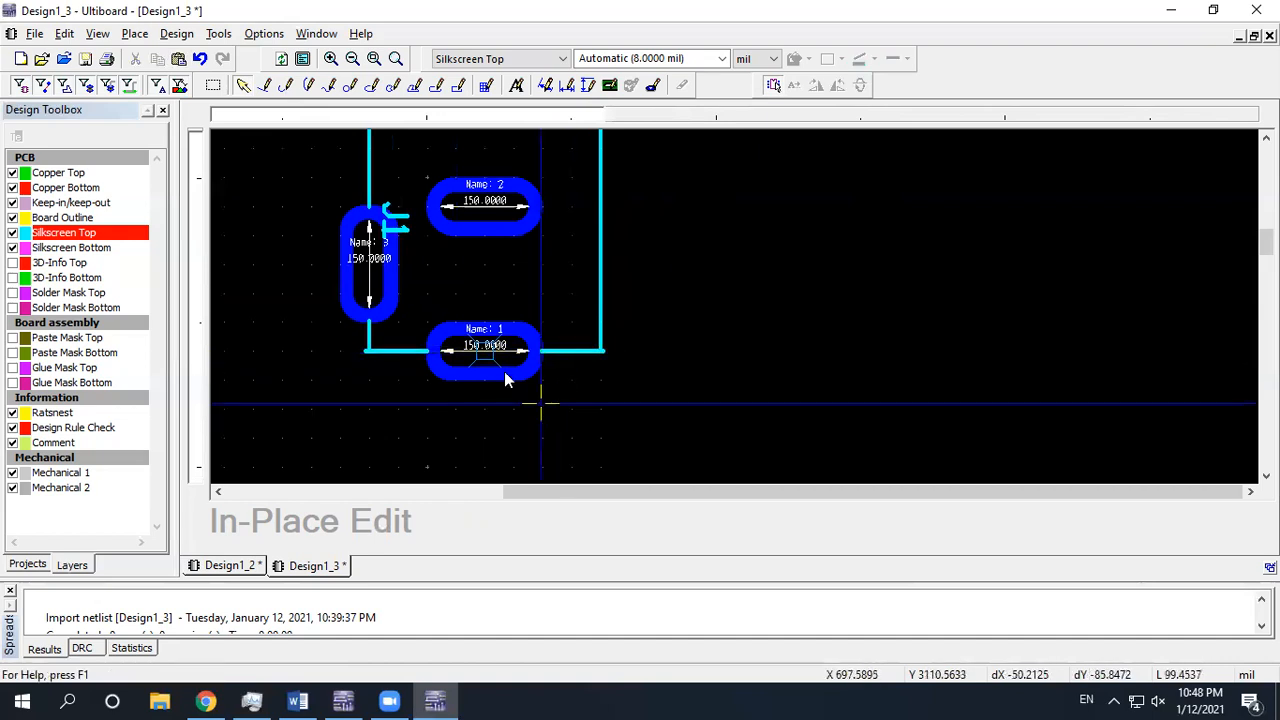
{"action": "scroll", "coordinate": [469, 340], "scroll_direction": "down", "scroll_amount": 3}
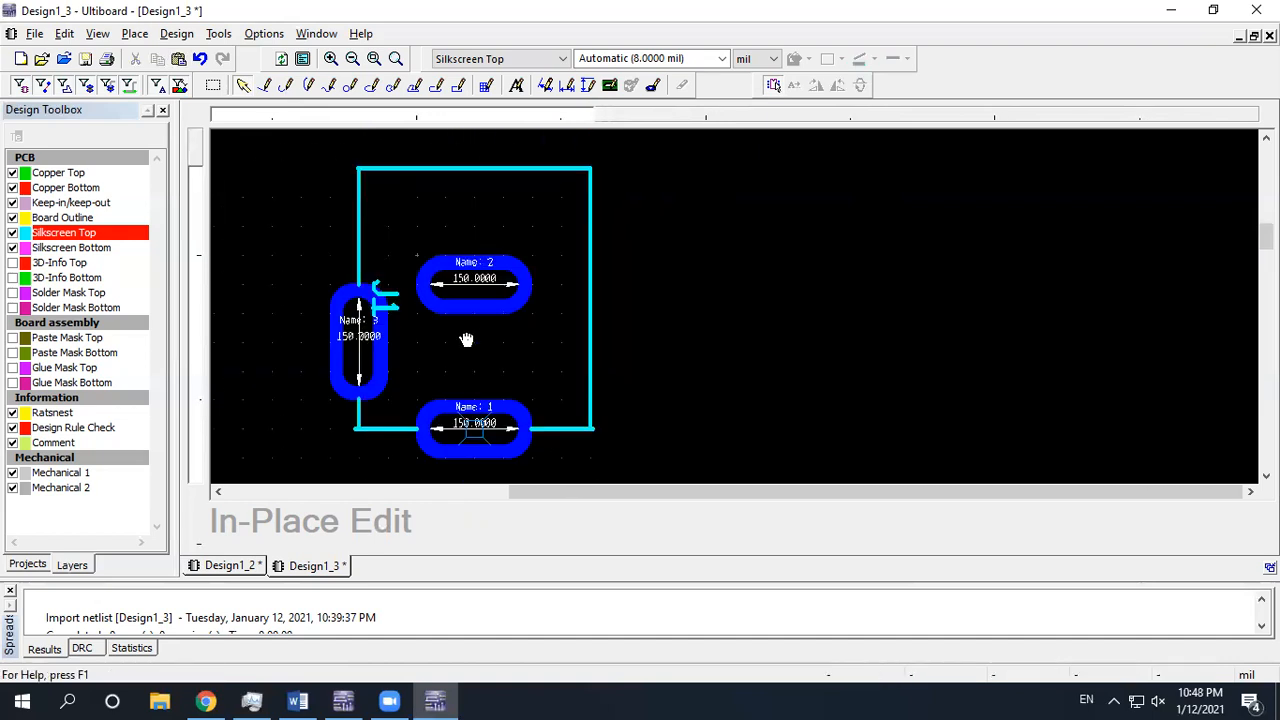
{"action": "scroll", "coordinate": [467, 340], "scroll_direction": "up", "scroll_amount": 1}
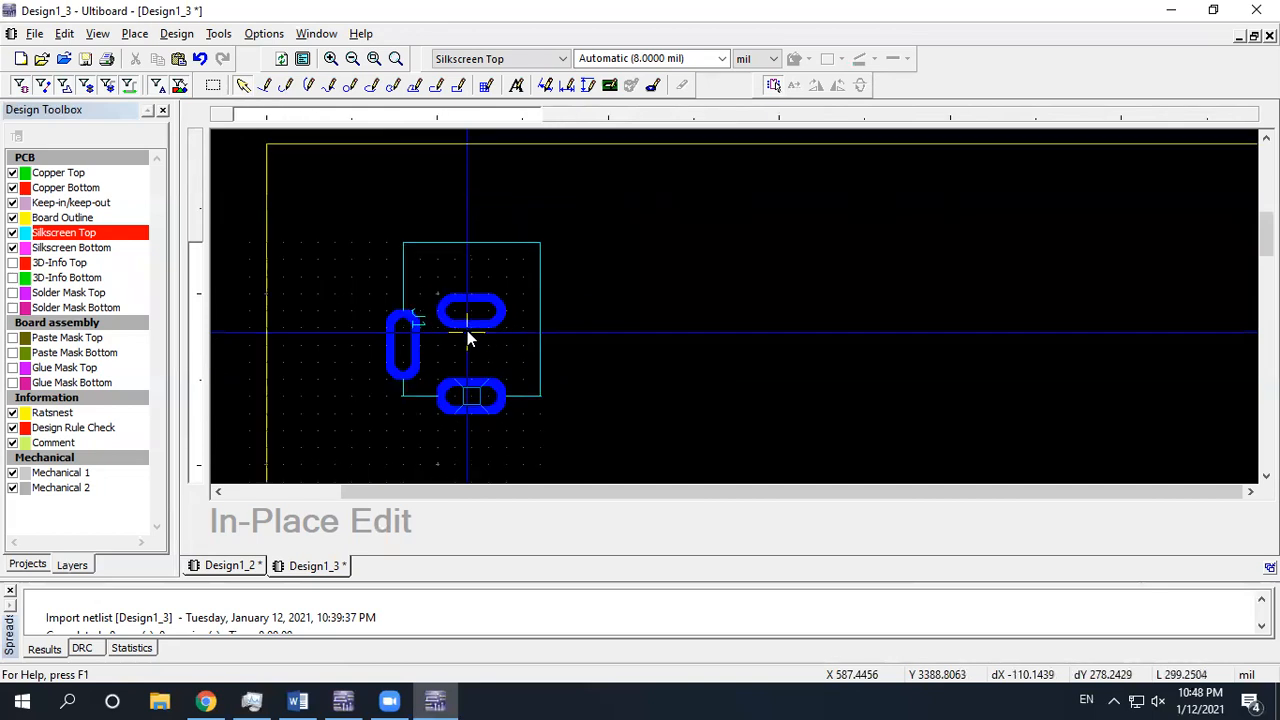
Exit in-place editing, dismiss the cannot-move-pads warning, and shift J1 up and right
{"action": "left_click", "coordinate": [773, 87]}
{"action": "left_click_drag", "start_coordinate": [474, 312], "coordinate": [426, 272]}
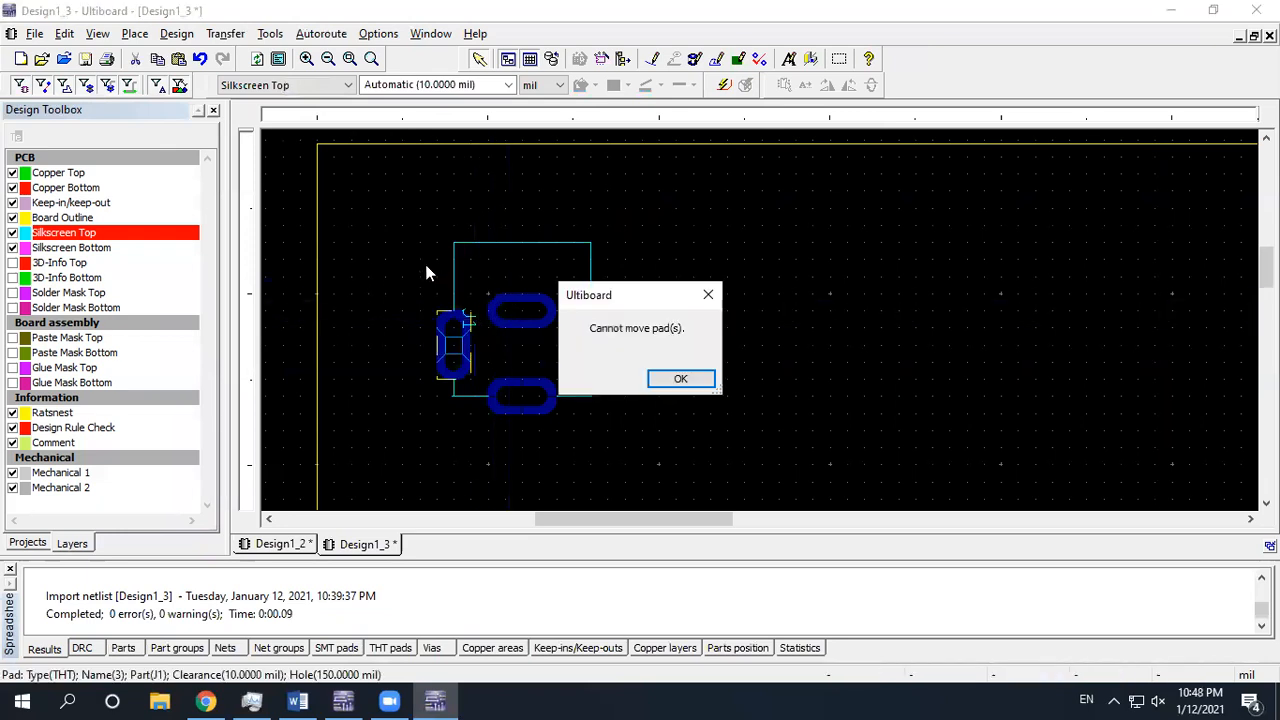
{"action": "key", "text": "Return"}
{"action": "left_click_drag", "start_coordinate": [589, 281], "coordinate": [624, 268]}
{"action": "scroll", "coordinate": [557, 296], "scroll_direction": "up", "scroll_amount": 1}
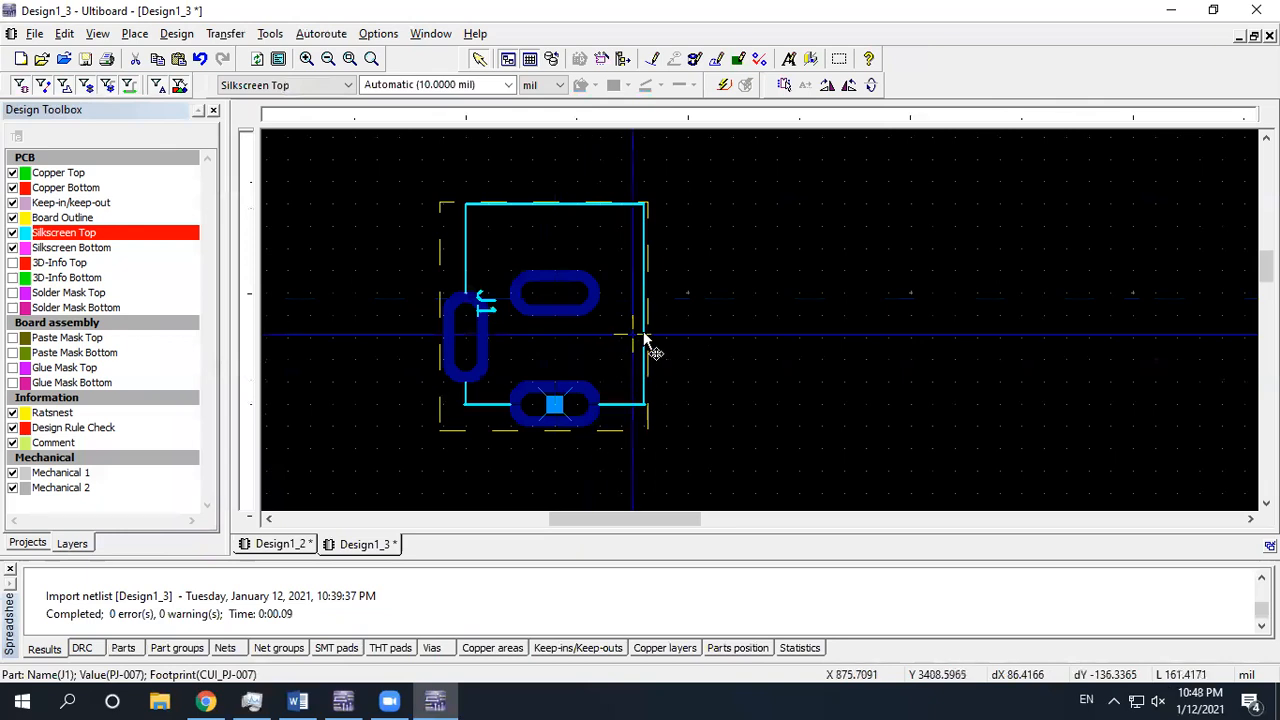
{"action": "scroll", "coordinate": [643, 340], "scroll_direction": "down", "scroll_amount": 1}
{"action": "left_click", "coordinate": [680, 329]}
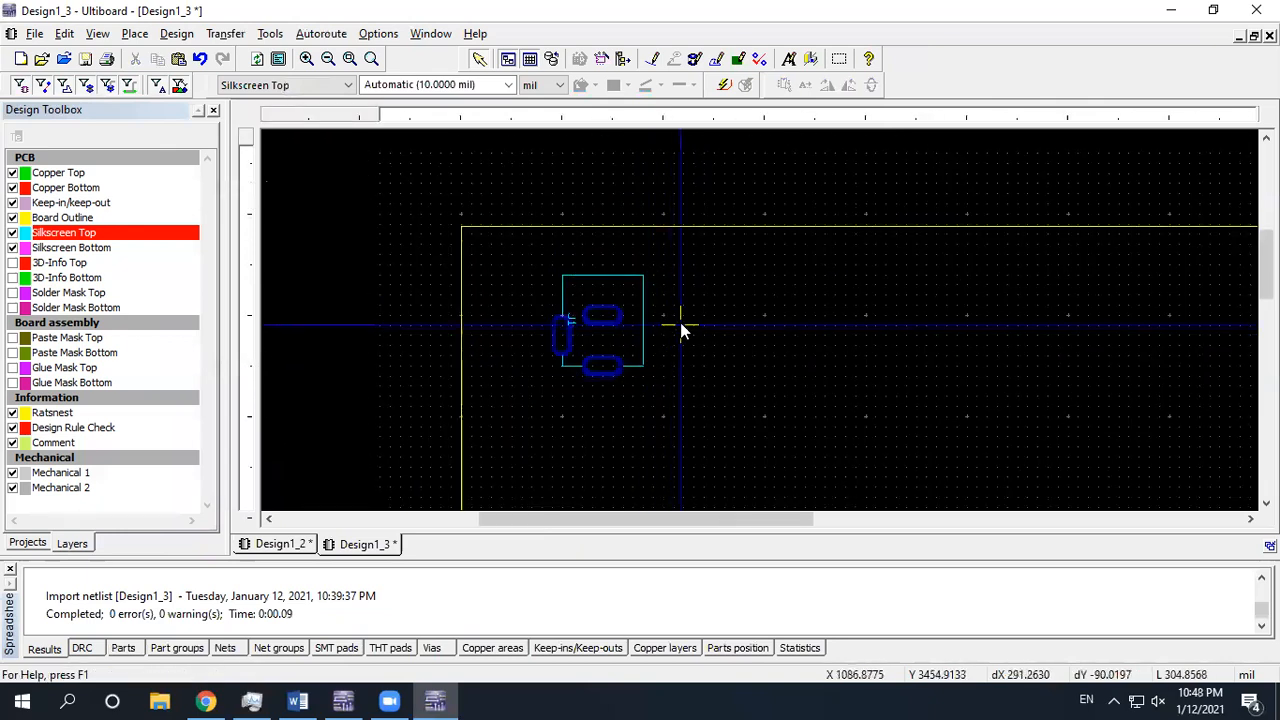
{"action": "left_click", "coordinate": [344, 700]}
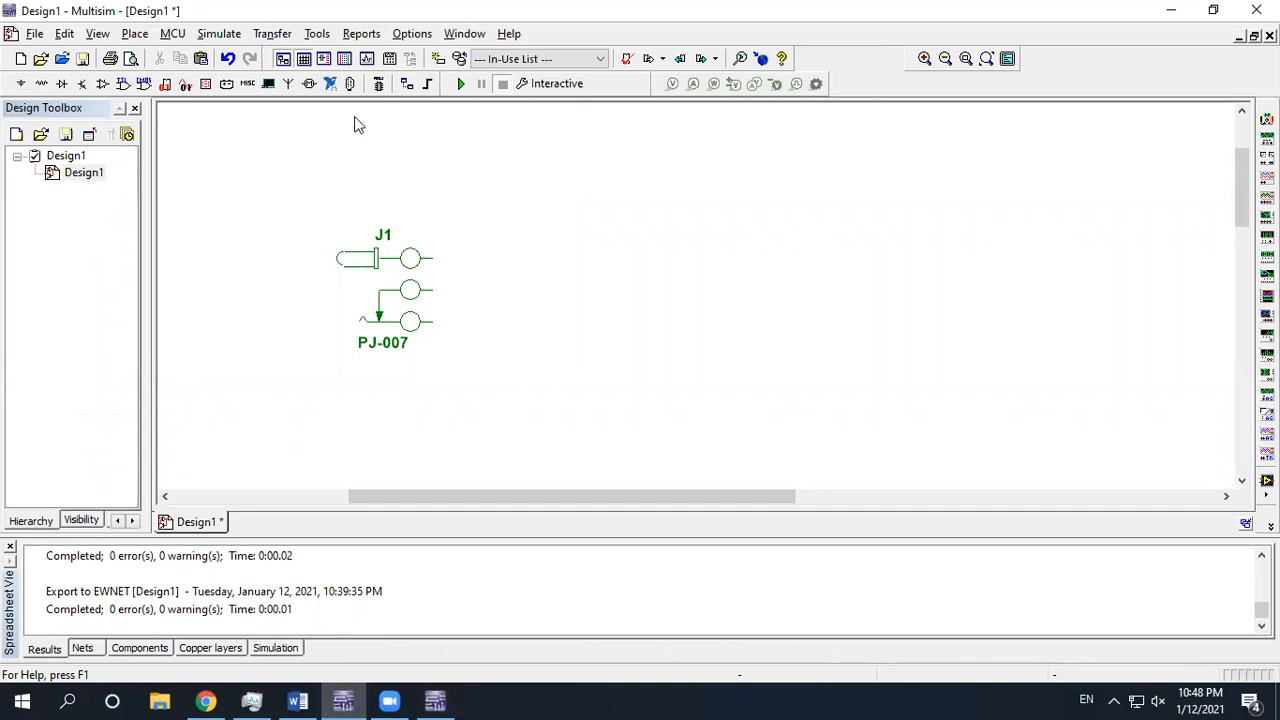
Search images for 'push button layout' and view the tactile switch's 6.5 × 4.5 mm hole-spacing diagram
{"action": "left_click", "coordinate": [206, 700]}
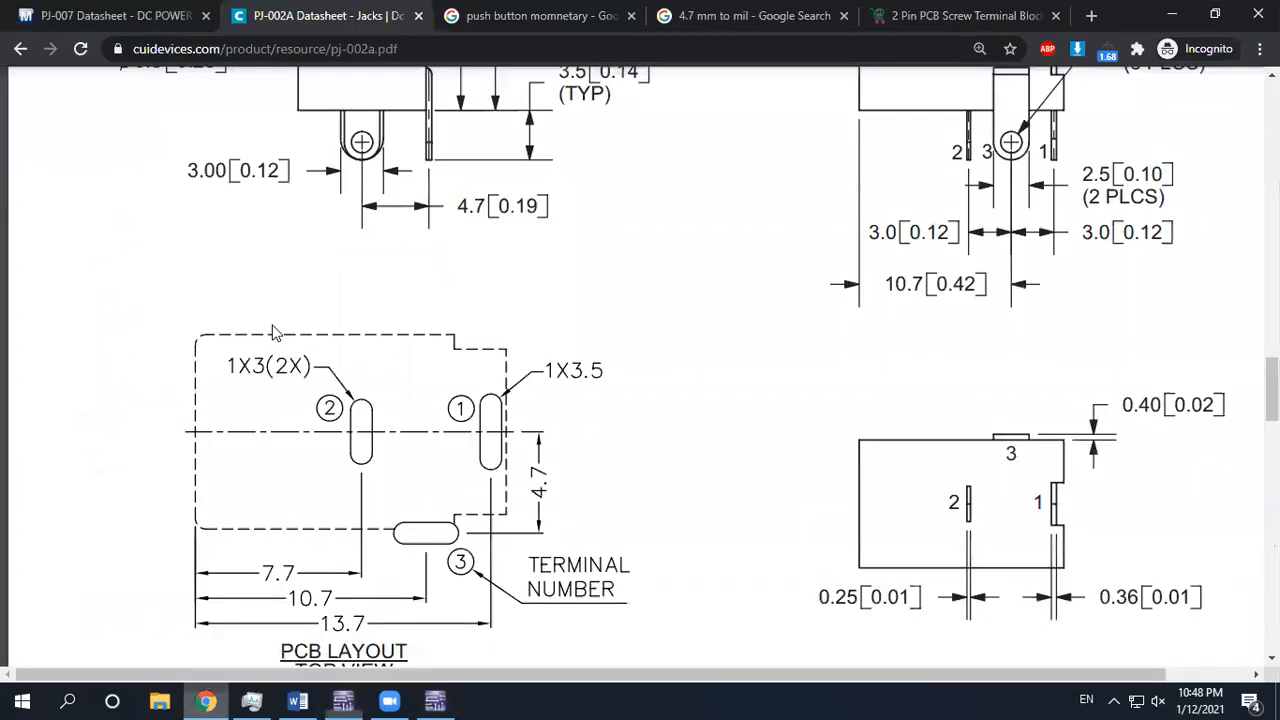
{"action": "left_click", "coordinate": [552, 12]}
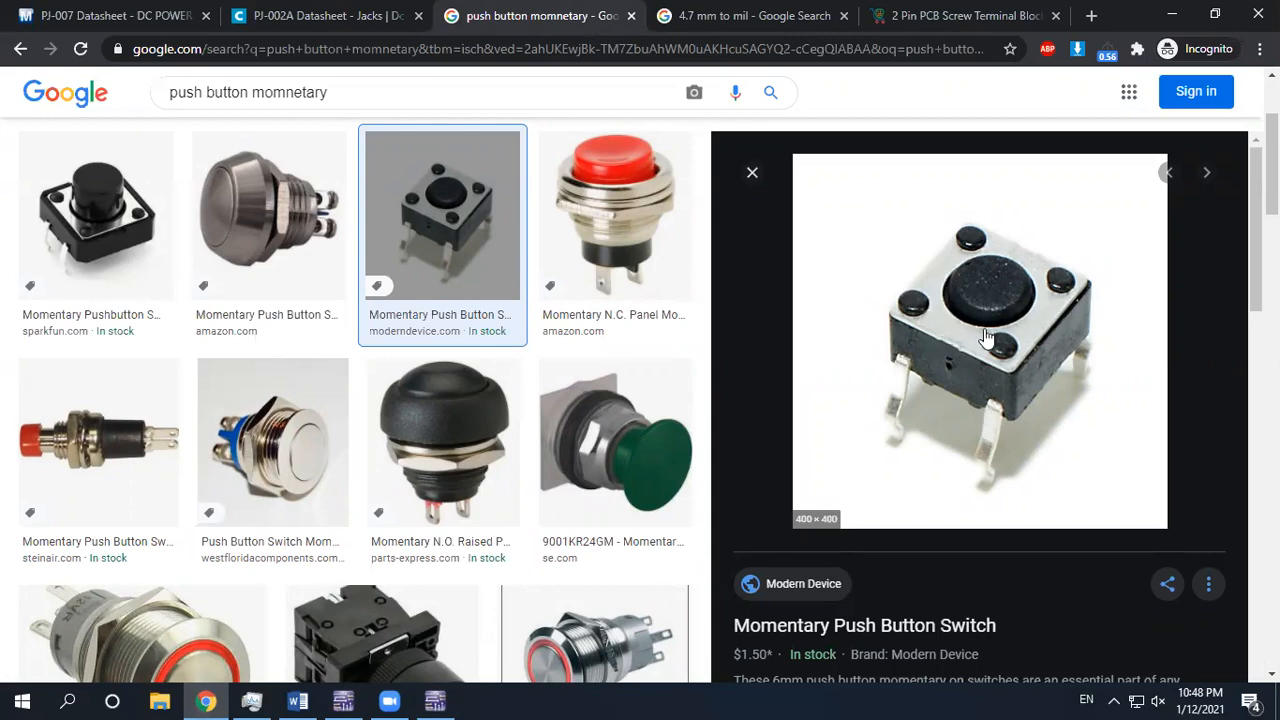
{"action": "double_click", "coordinate": [287, 92]}
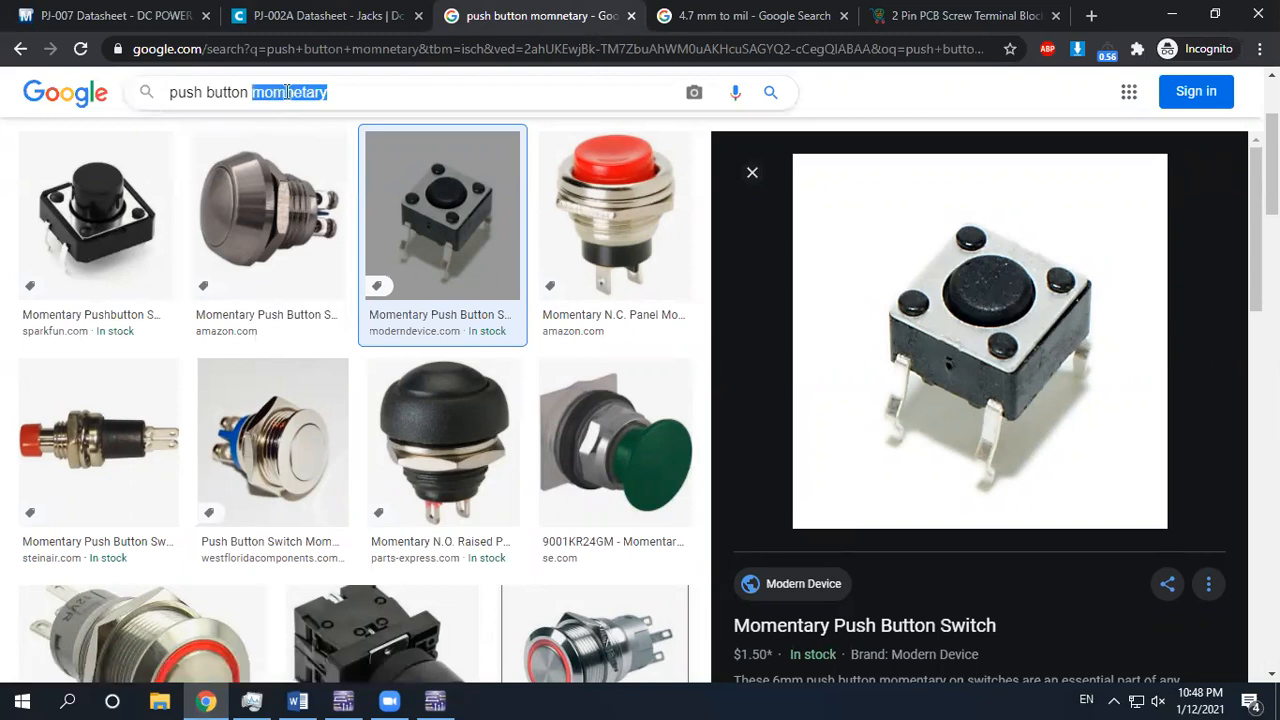
{"action": "type", "text": "layout"}
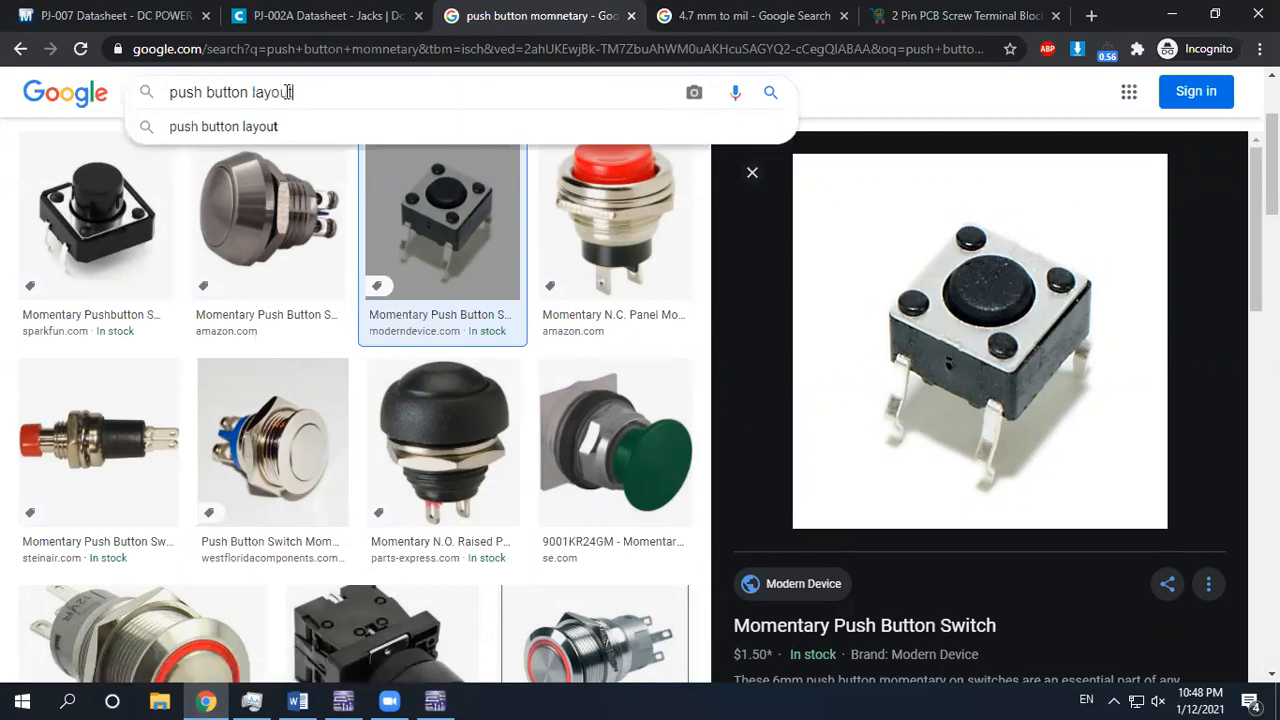
{"action": "key", "text": "Return"}
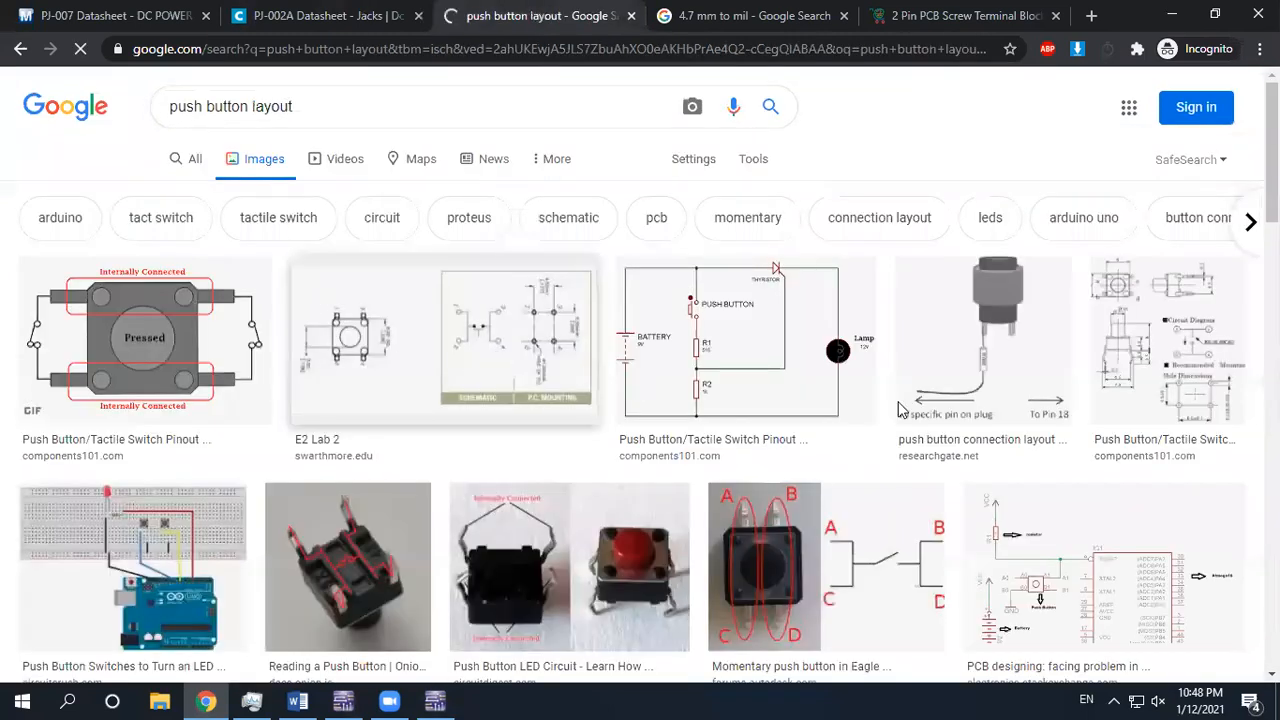
{"action": "left_click", "coordinate": [1150, 347]}
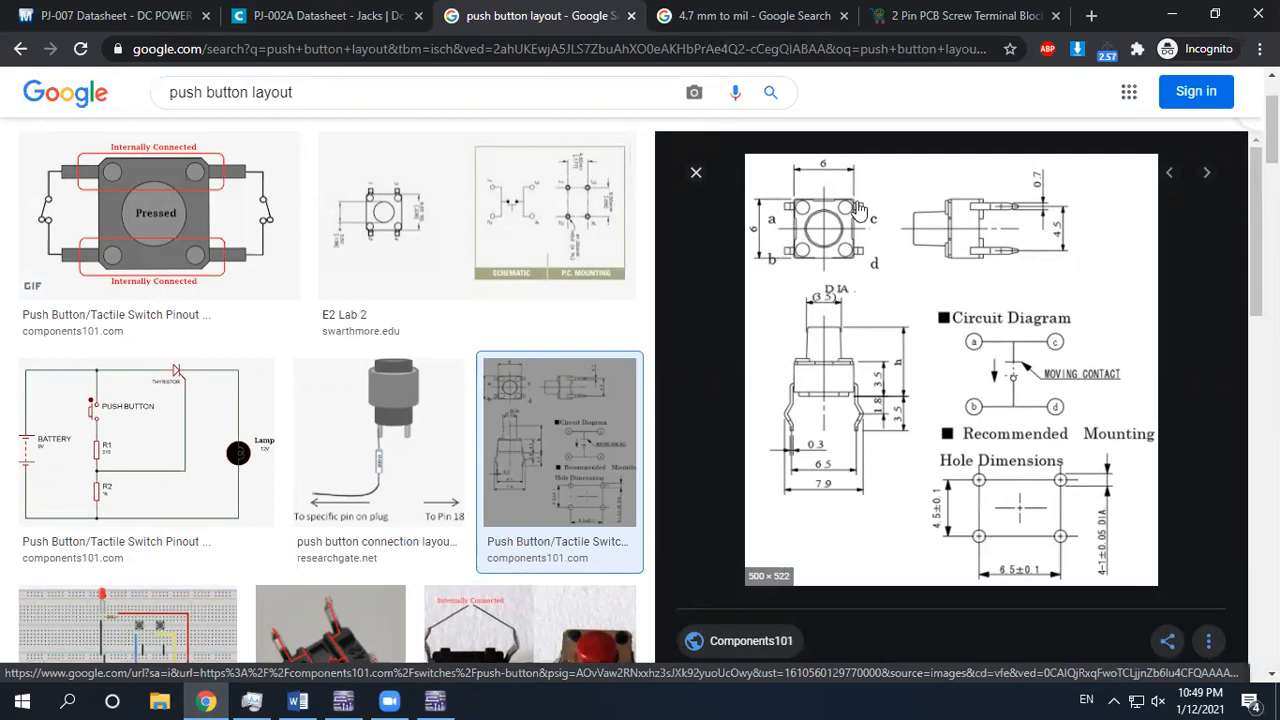
{"action": "left_click", "coordinate": [343, 700]}
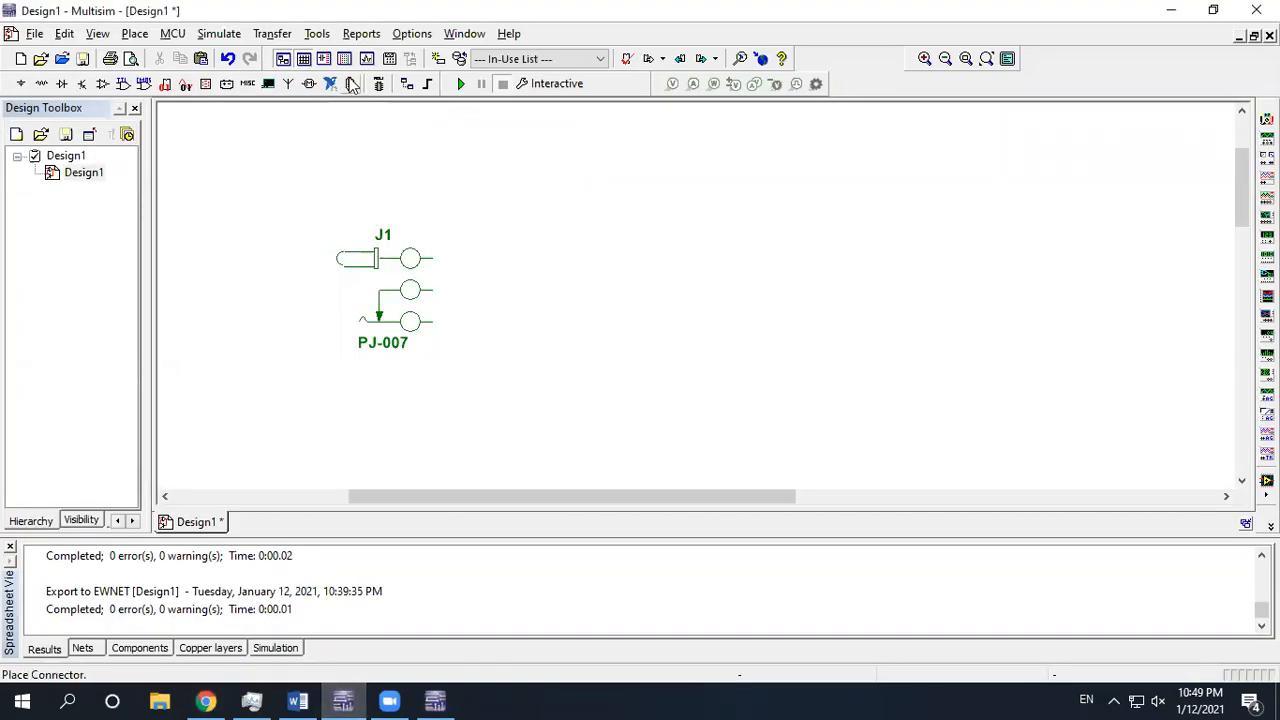
Place a DSWPK_2 push-button switch S1 on the schematic beside J1
{"action": "left_click", "coordinate": [40, 85]}
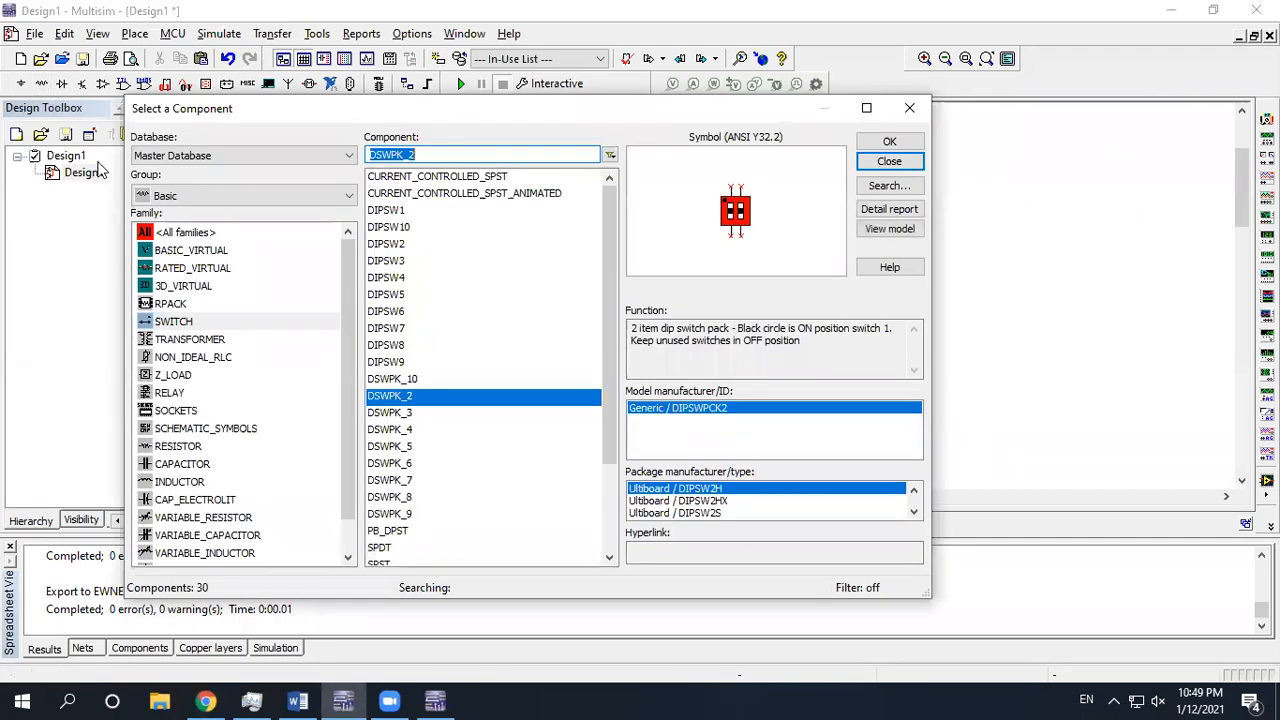
{"action": "left_click", "coordinate": [907, 109]}
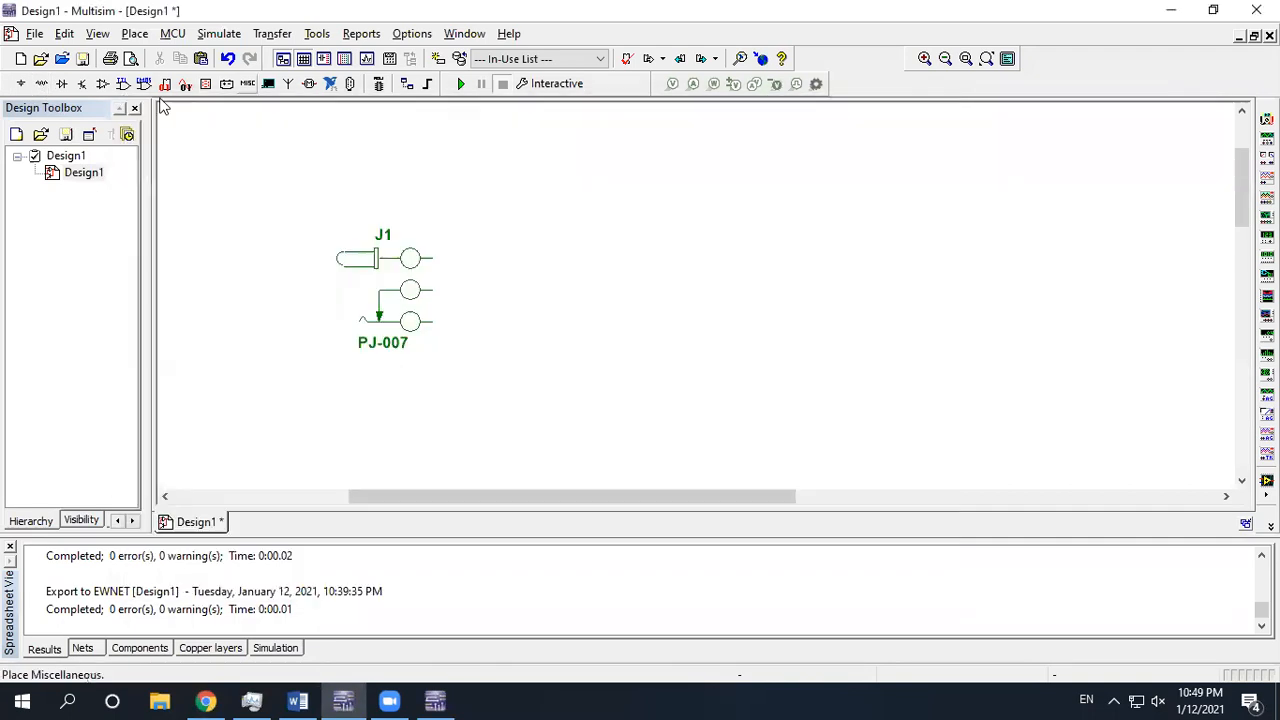
{"action": "left_click", "coordinate": [40, 85]}
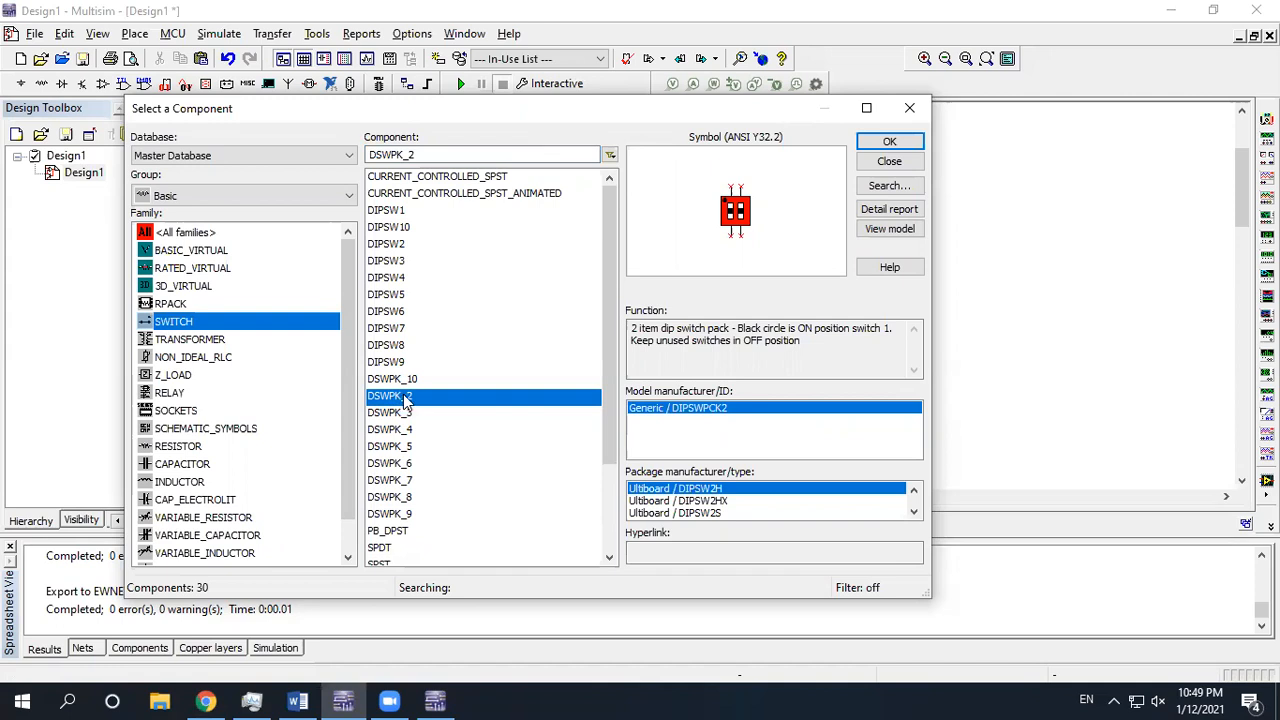
{"action": "left_click", "coordinate": [889, 143]}
{"action": "left_click", "coordinate": [612, 285]}
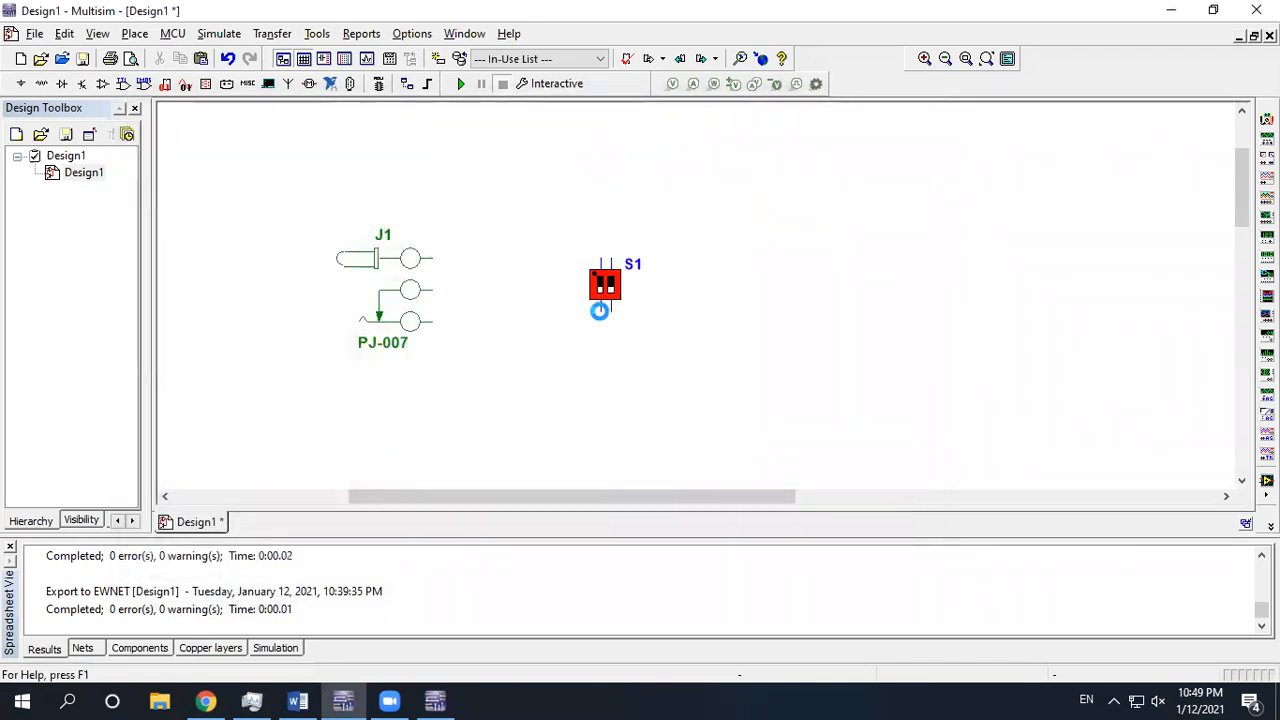
{"action": "left_click", "coordinate": [889, 161]}
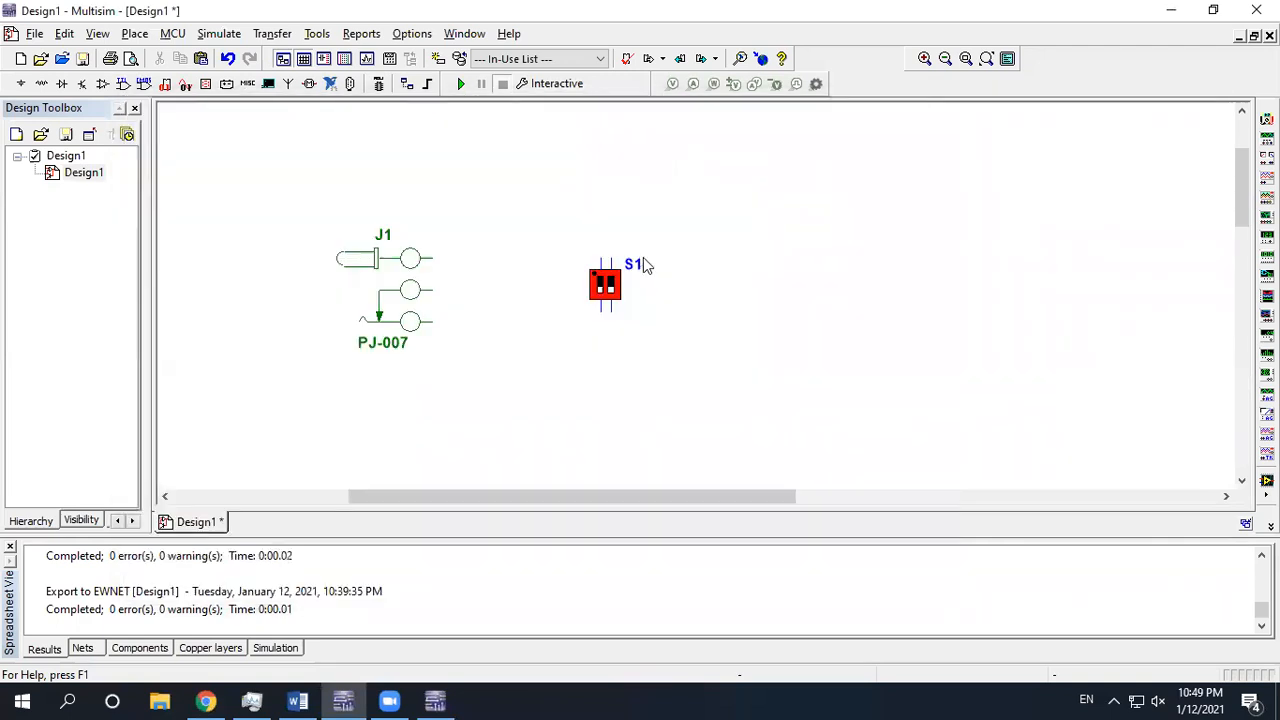
Export the design through Transfer to Ultiboard file, overwriting Design1.ewnet
{"action": "left_click", "coordinate": [270, 34]}
{"action": "left_click", "coordinate": [274, 38]}
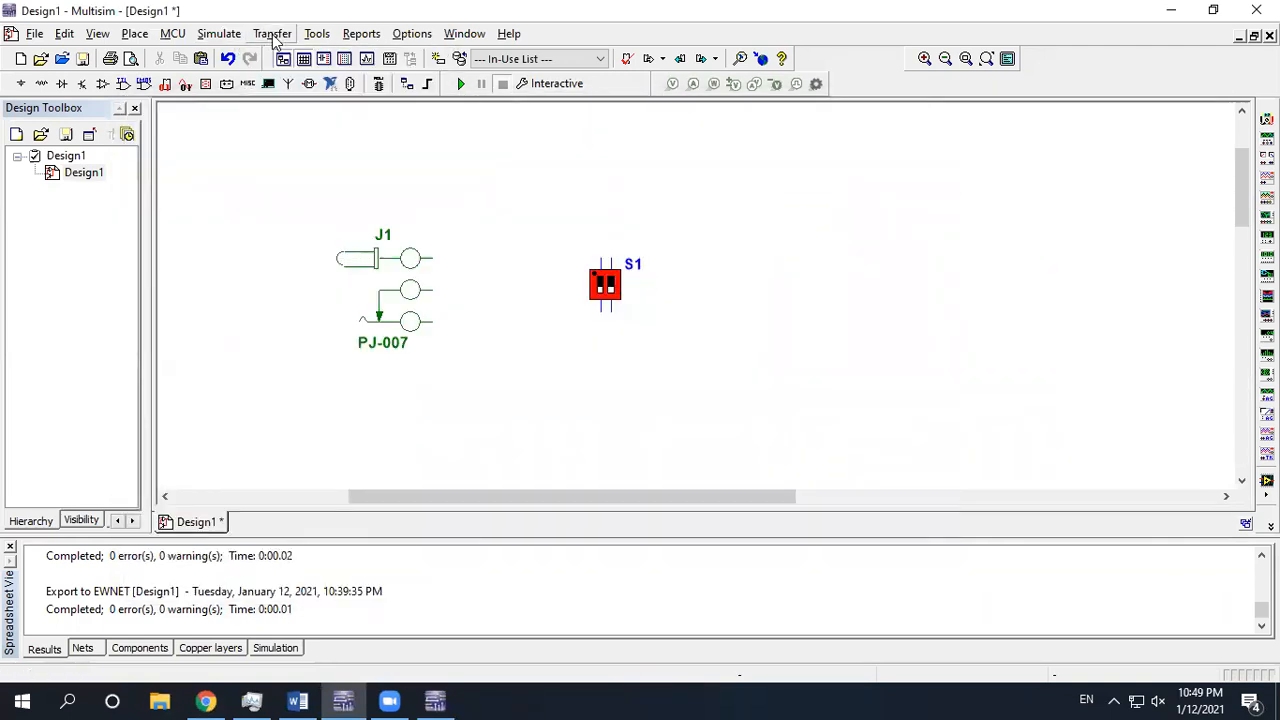
{"action": "mouse_move", "coordinate": [435, 700]}
{"action": "left_click", "coordinate": [361, 34]}
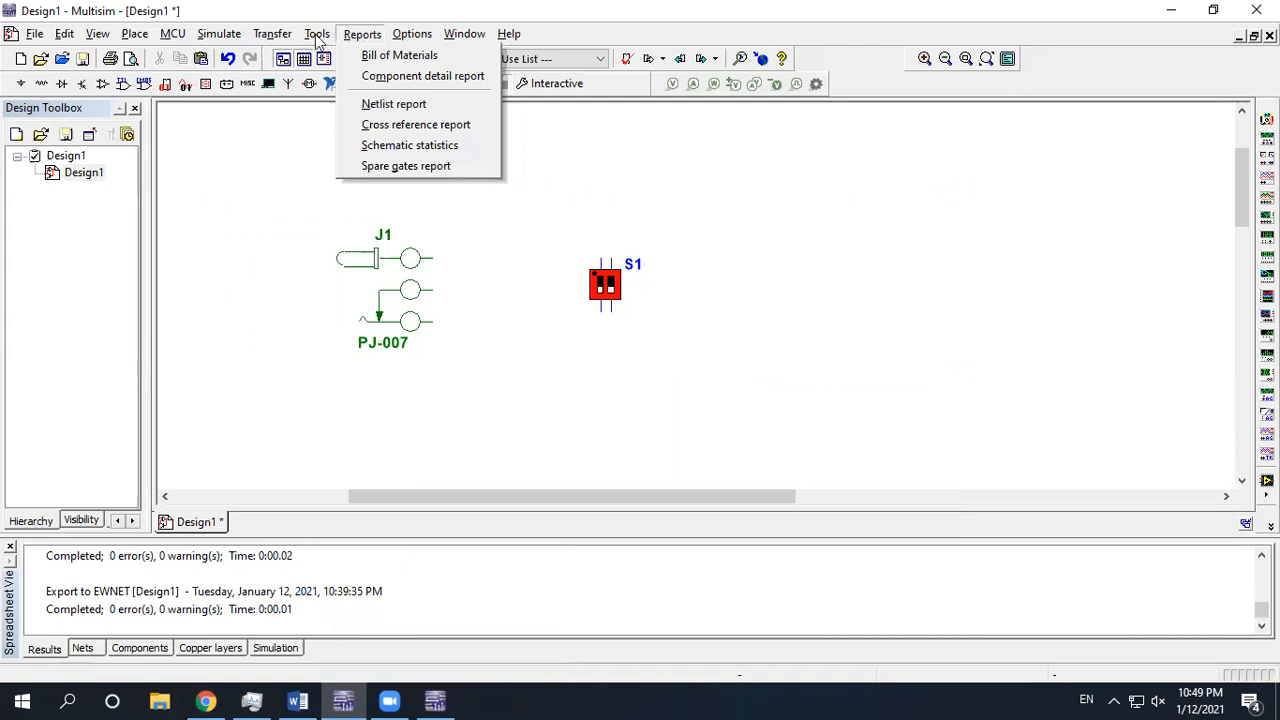
{"action": "mouse_move", "coordinate": [272, 38]}
{"action": "mouse_move", "coordinate": [350, 57]}
{"action": "left_click", "coordinate": [457, 75]}
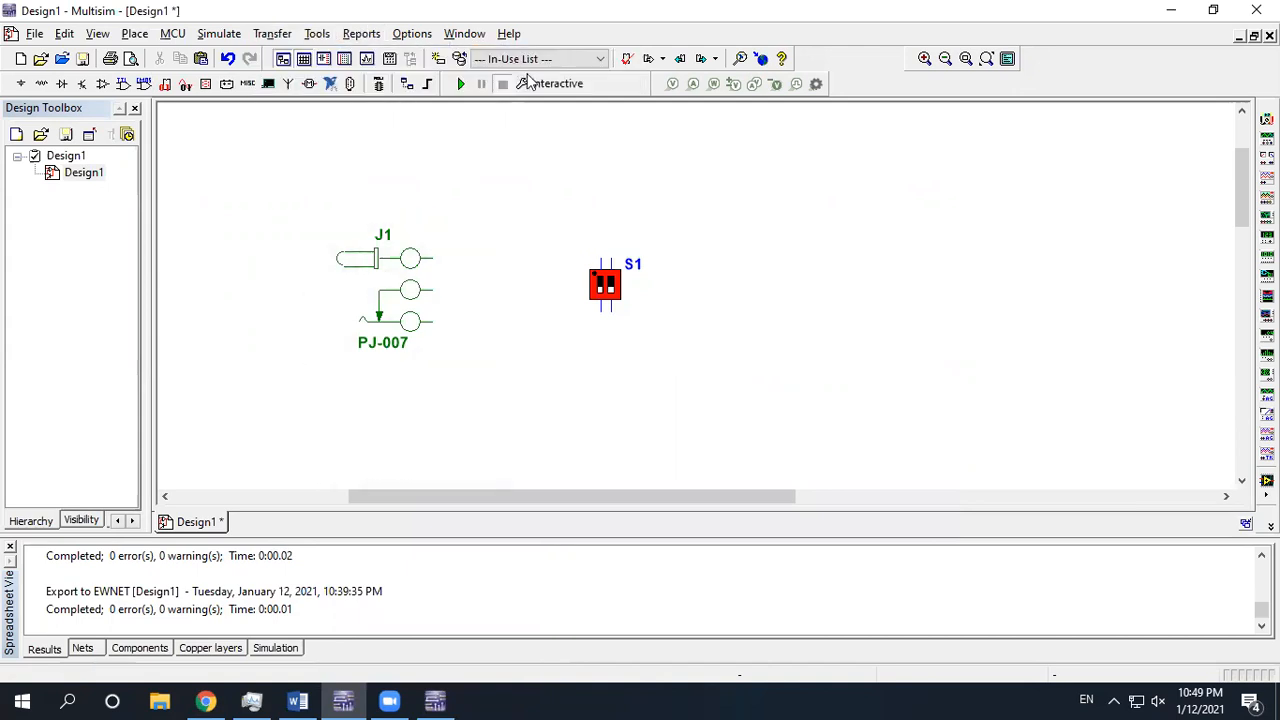
Overwrite Design1.ewnet and import the netlist, adding J1 and S1 to the layout
{"action": "double_click", "coordinate": [548, 258]}
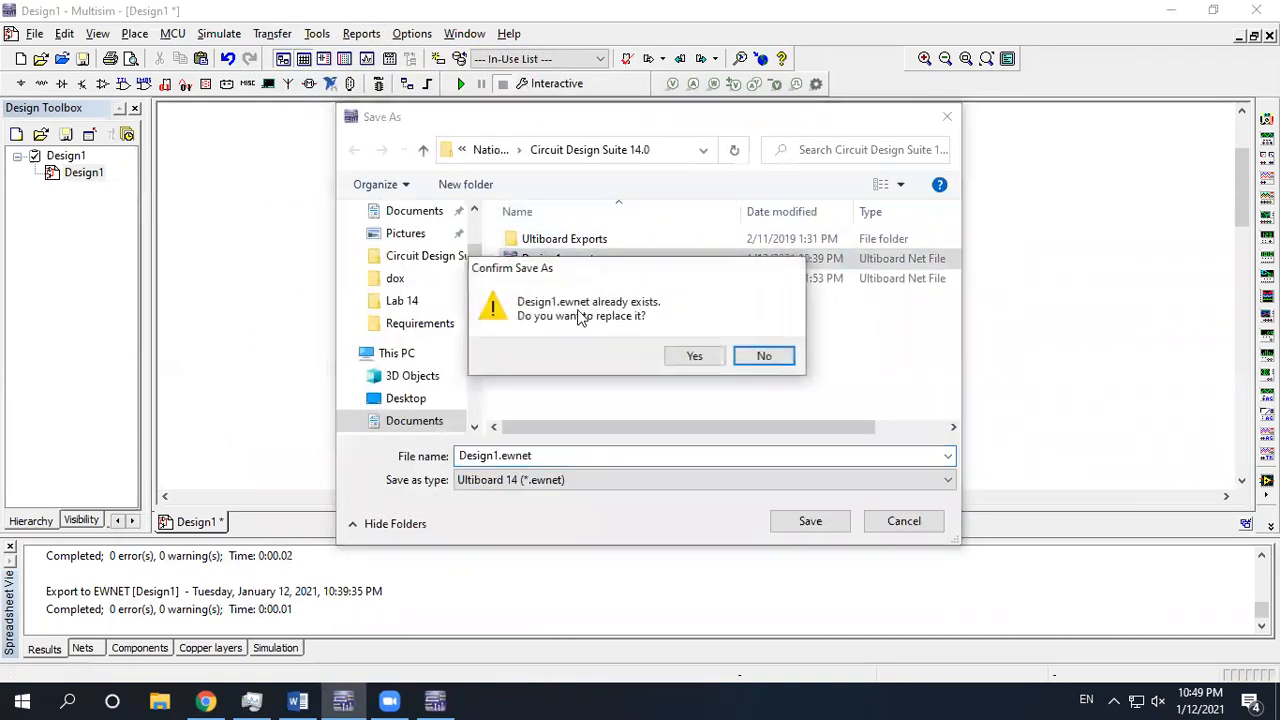
{"action": "left_click", "coordinate": [712, 360]}
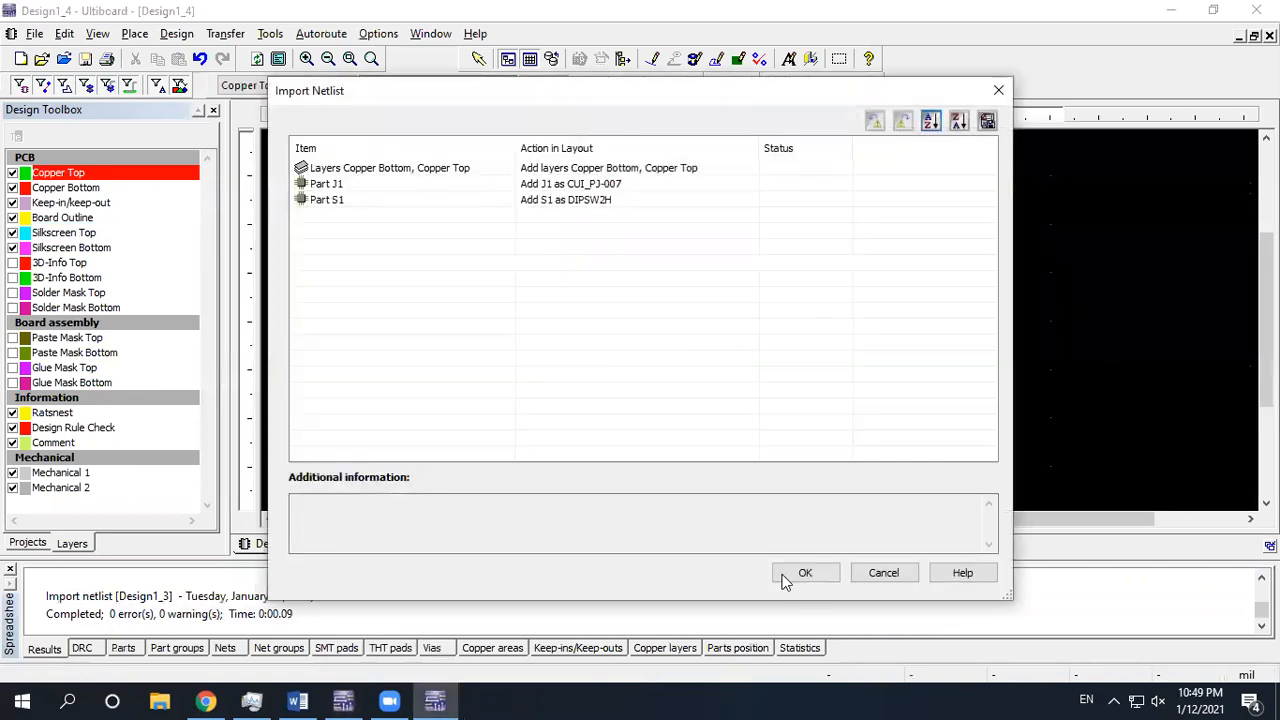
{"action": "left_click", "coordinate": [797, 573]}
Drag switch S1 inside the board outline, then bring up the push-button diagram in Chrome
{"action": "scroll", "coordinate": [570, 222], "scroll_direction": "up", "scroll_amount": 5}
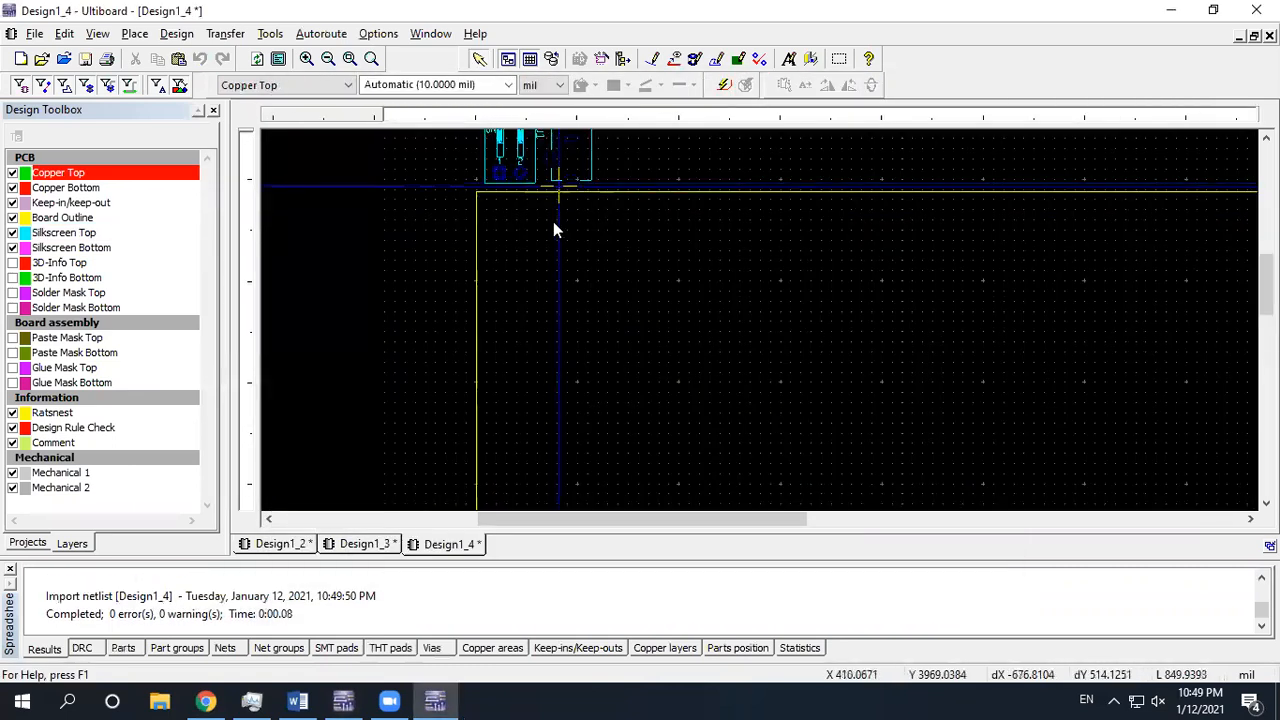
{"action": "scroll", "coordinate": [552, 265], "scroll_direction": "up", "scroll_amount": 2}
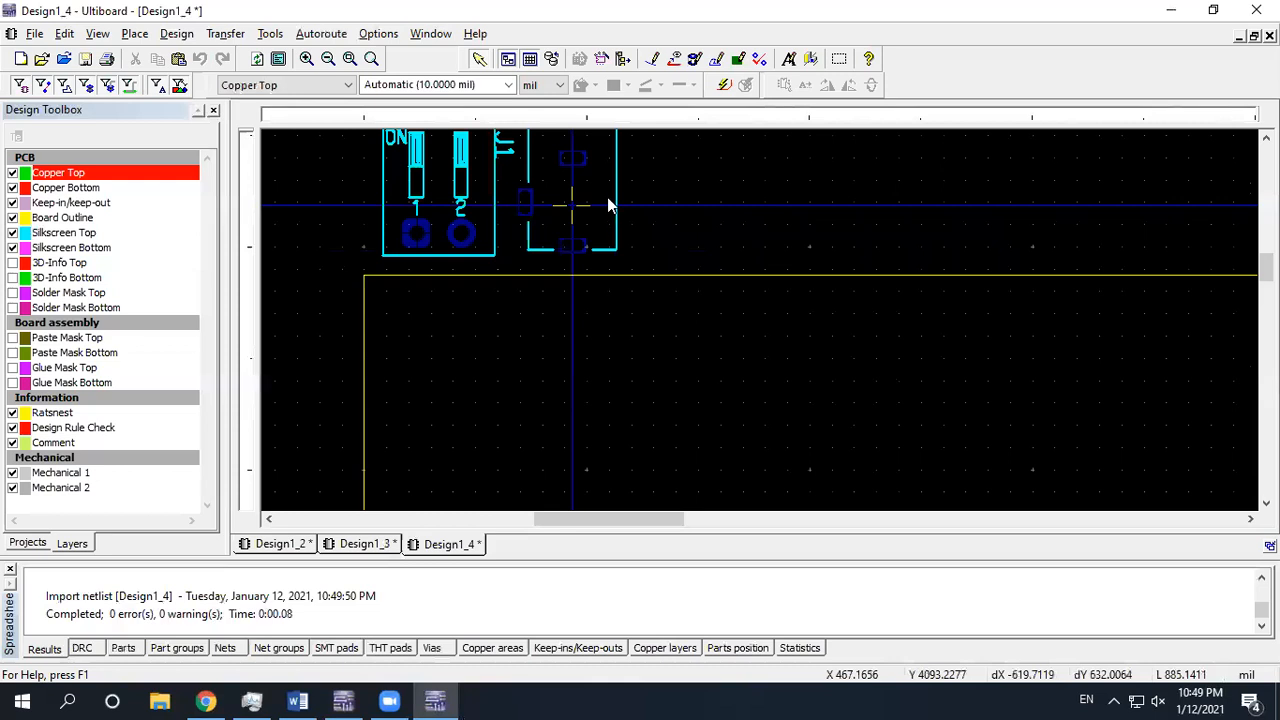
{"action": "scroll", "coordinate": [549, 258], "scroll_direction": "down", "scroll_amount": 3}
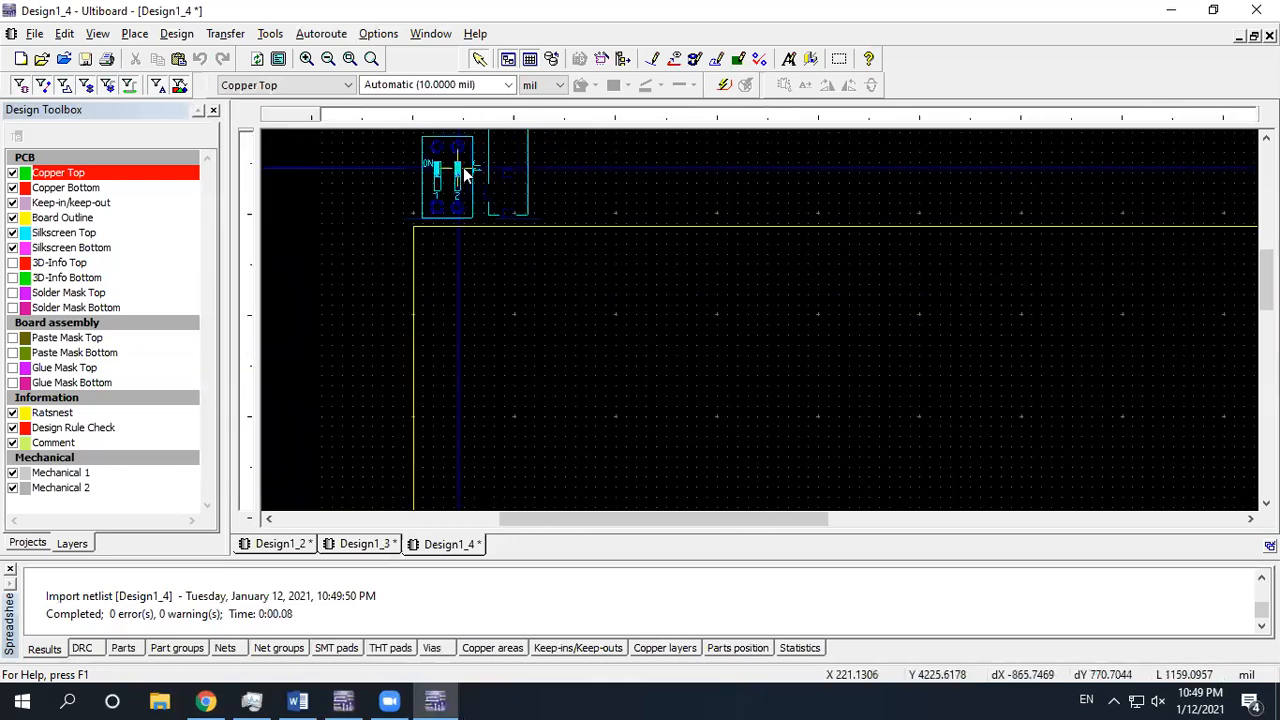
{"action": "left_click_drag", "start_coordinate": [473, 190], "coordinate": [677, 409]}
{"action": "scroll", "coordinate": [677, 409], "scroll_direction": "up", "scroll_amount": 3}
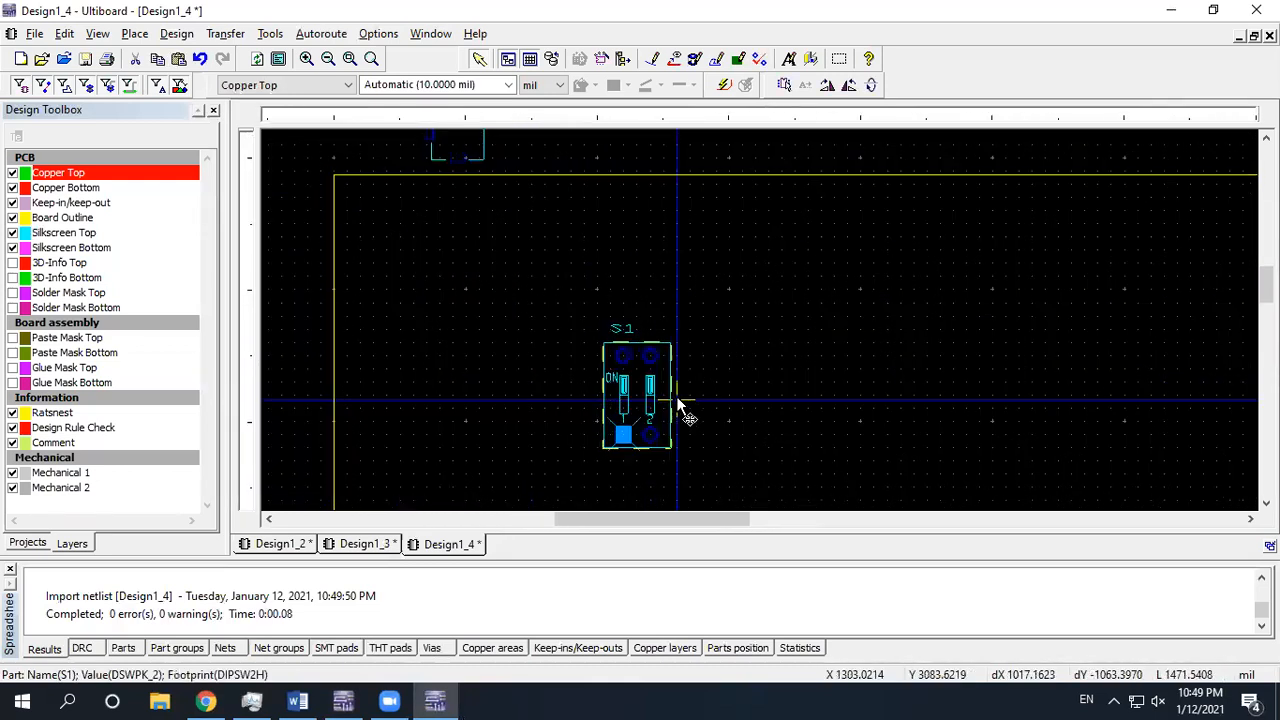
{"action": "middle_click_drag", "start_coordinate": [729, 431], "coordinate": [731, 348]}
{"action": "scroll", "coordinate": [731, 348], "scroll_direction": "down", "scroll_amount": 1}
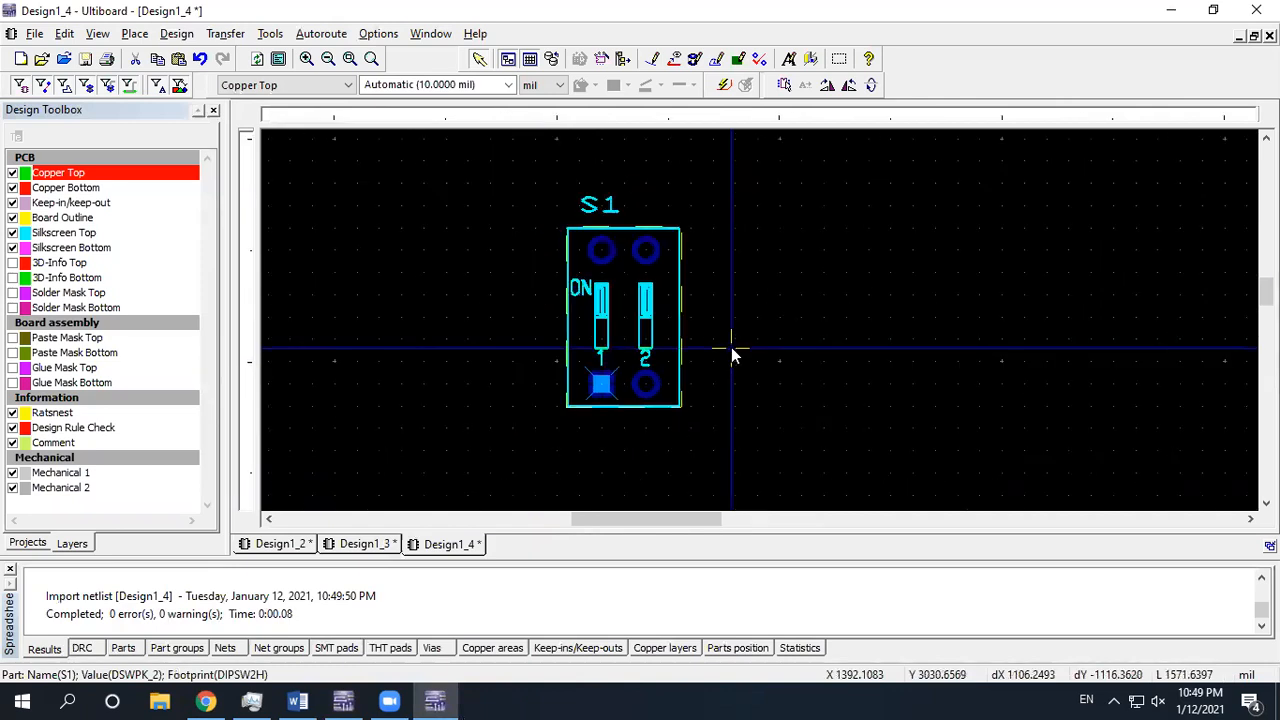
{"action": "left_click", "coordinate": [731, 350]}
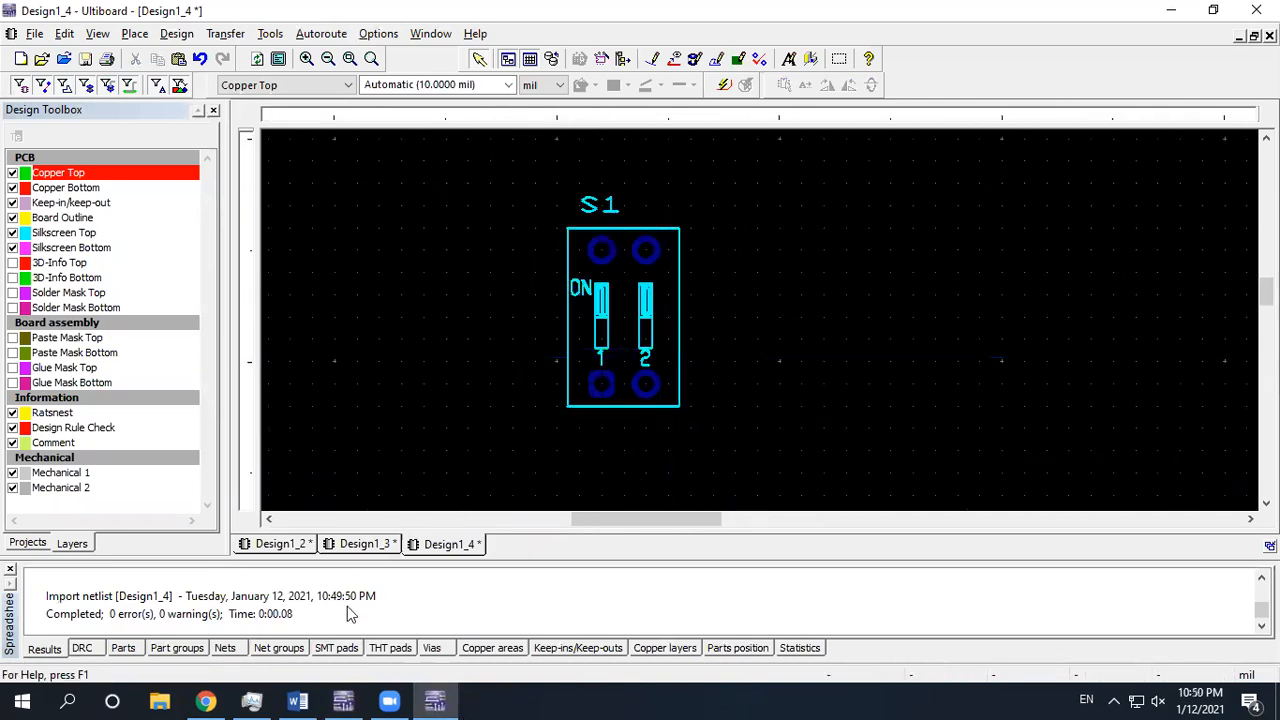
{"action": "left_click", "coordinate": [207, 701]}
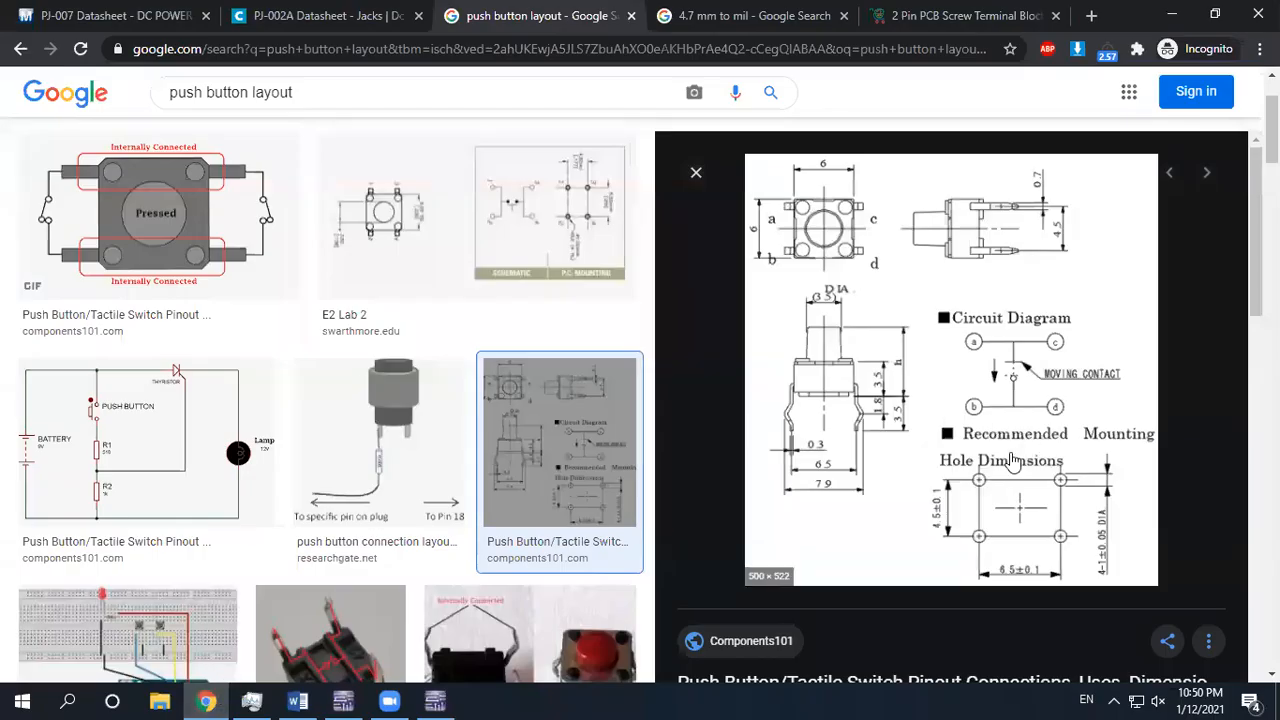
Change the conversion query to 4.5 mm to mil (177.165), then return to Ultiboard
{"action": "scroll", "coordinate": [985, 488], "scroll_direction": "down", "scroll_amount": 1}
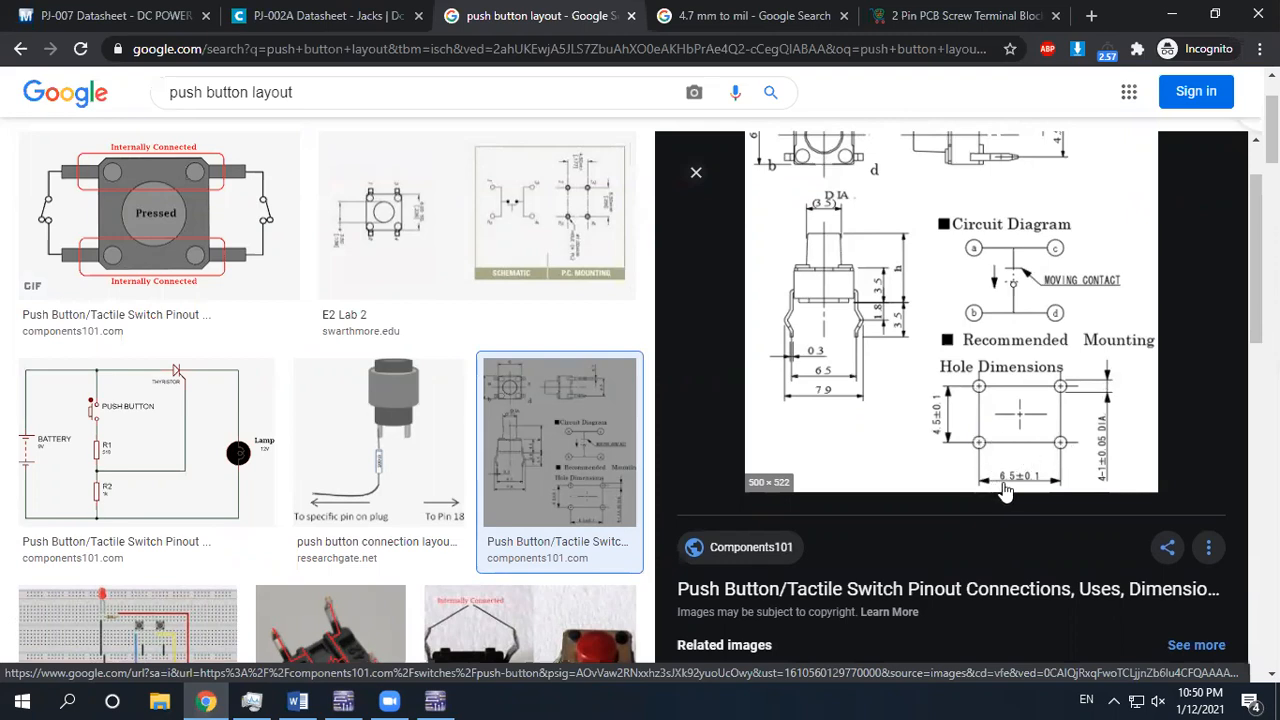
{"action": "left_click", "coordinate": [742, 16]}
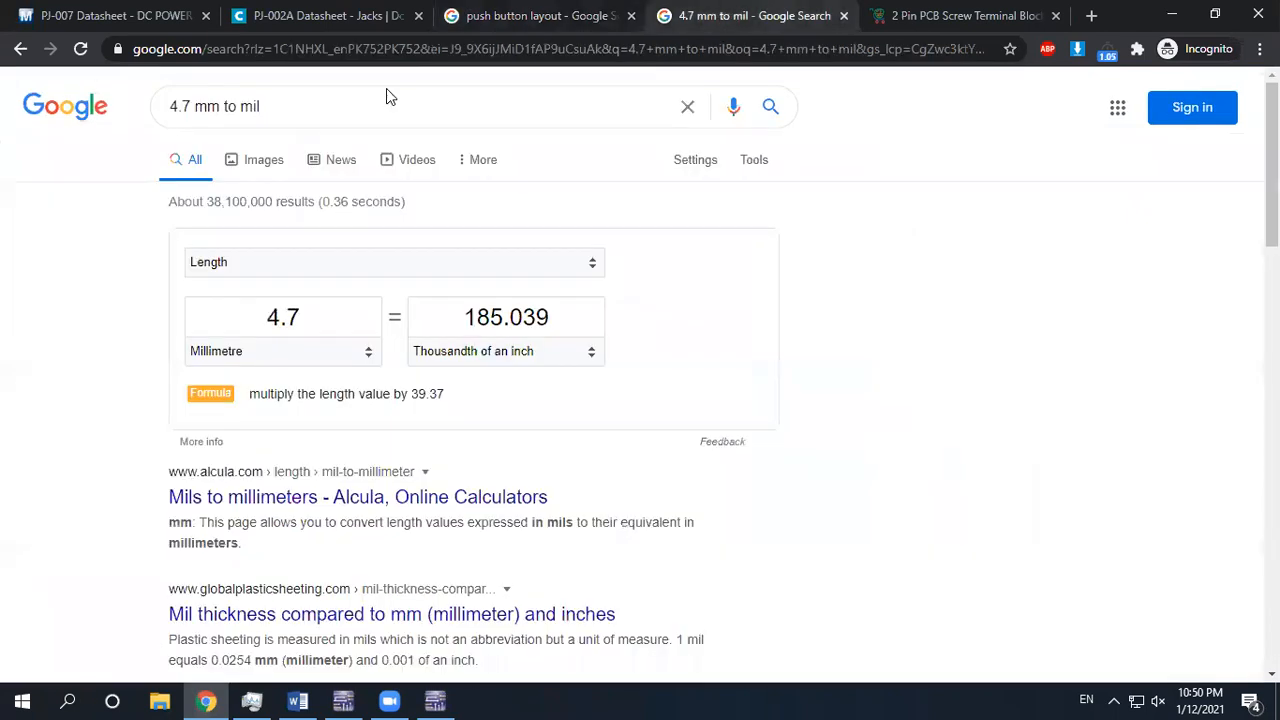
{"action": "left_click_drag", "start_coordinate": [182, 105], "coordinate": [190, 118]}
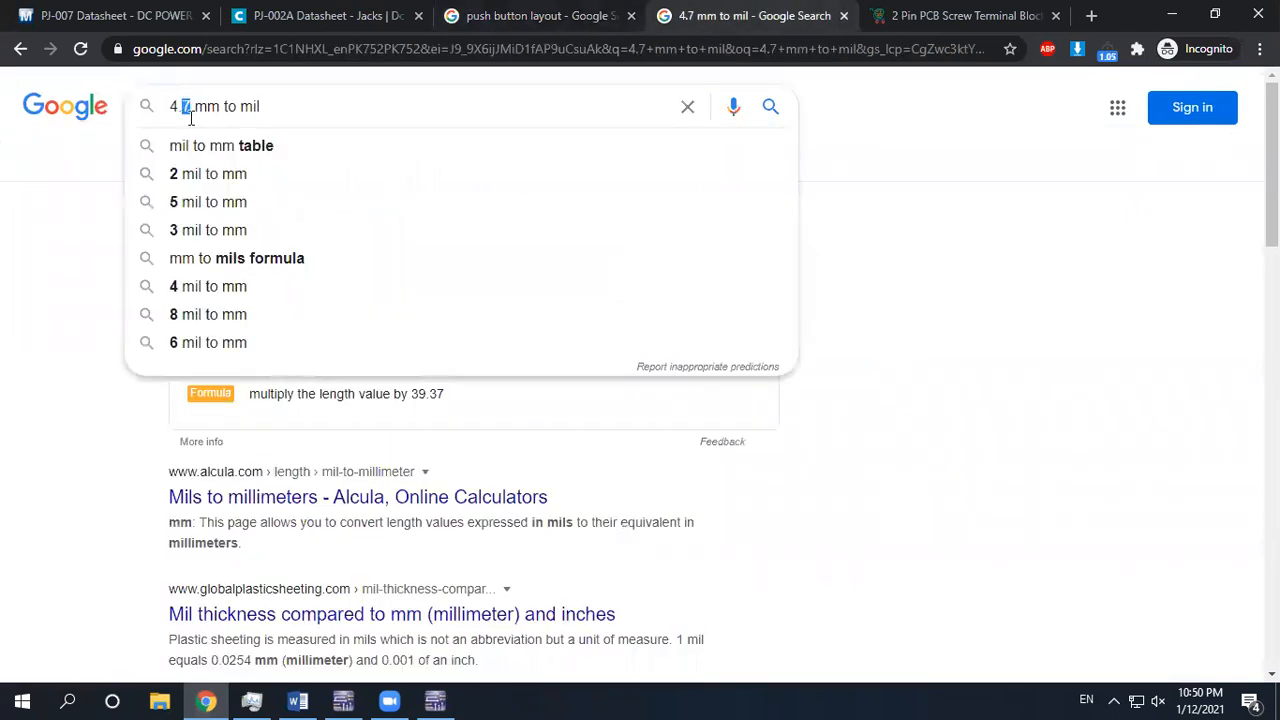
{"action": "key", "text": "Return"}
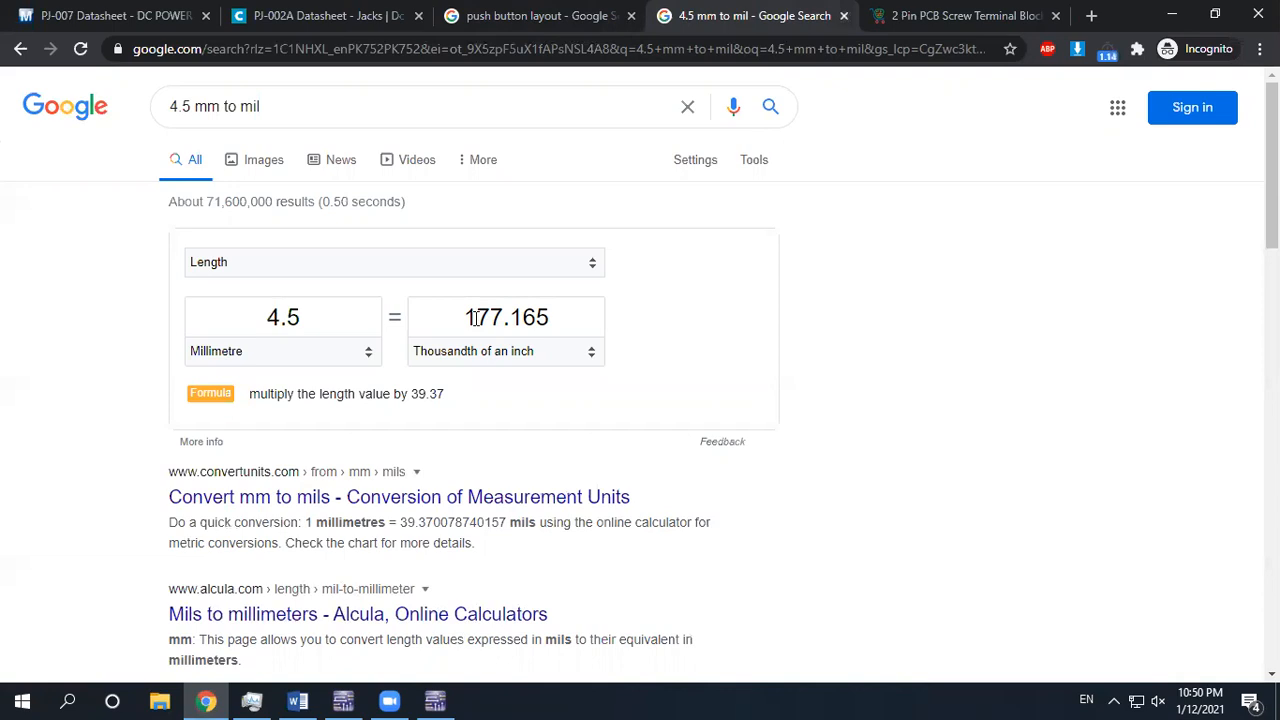
{"action": "mouse_move", "coordinate": [447, 700]}
{"action": "left_click", "coordinate": [436, 700]}
Zoom and pan the view over switch S1's lower pads
{"action": "scroll", "coordinate": [610, 382], "scroll_direction": "up", "scroll_amount": 3}
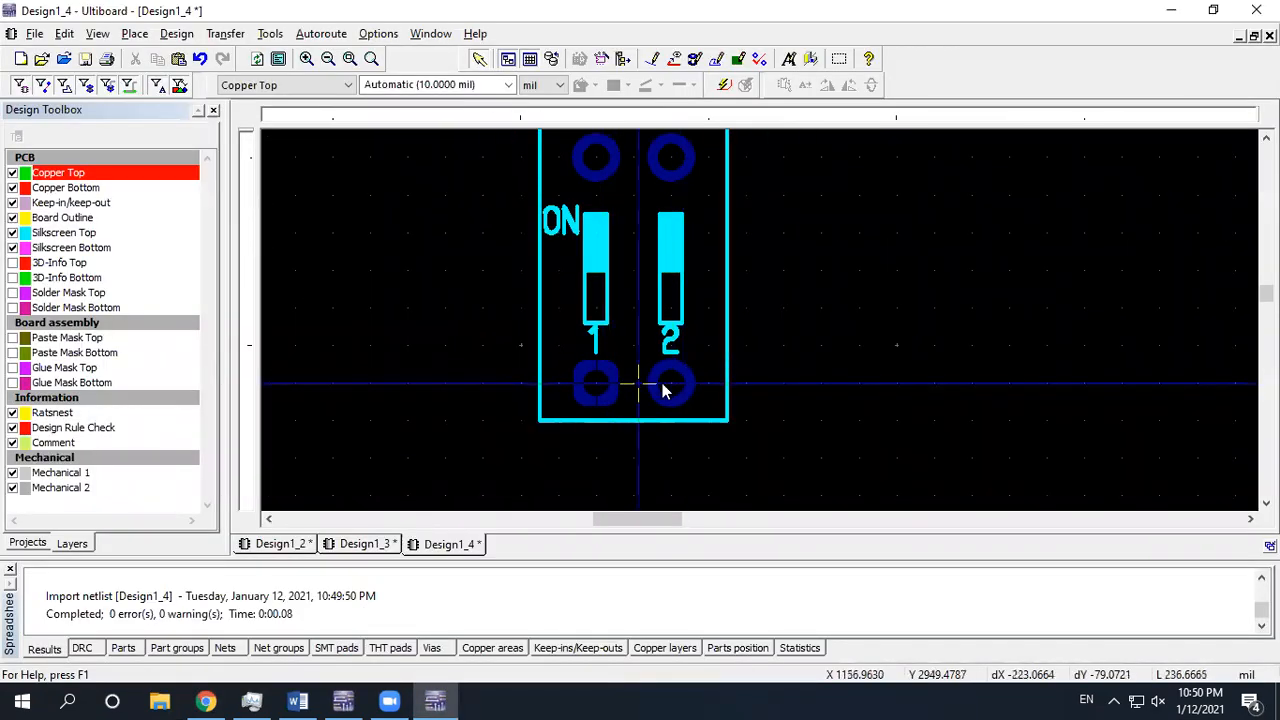
{"action": "scroll", "coordinate": [625, 393], "scroll_direction": "up", "scroll_amount": 2}
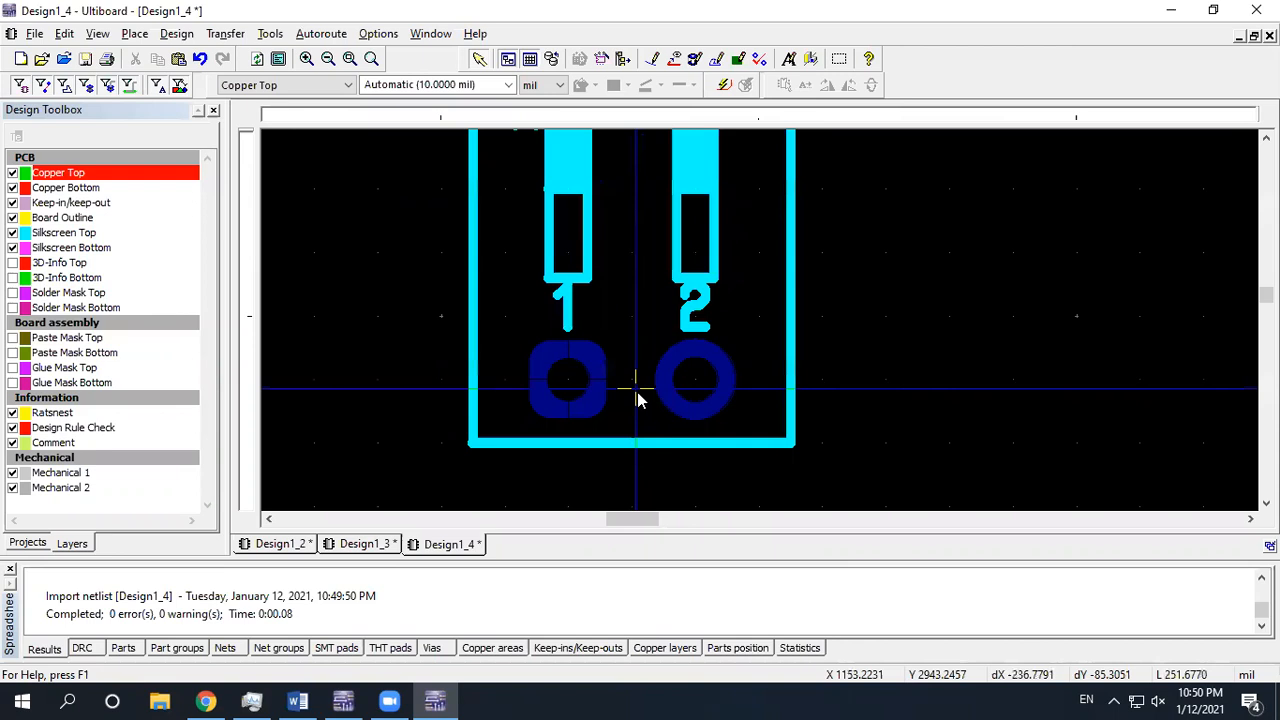
{"action": "middle_click_drag", "start_coordinate": [628, 385], "coordinate": [665, 334]}
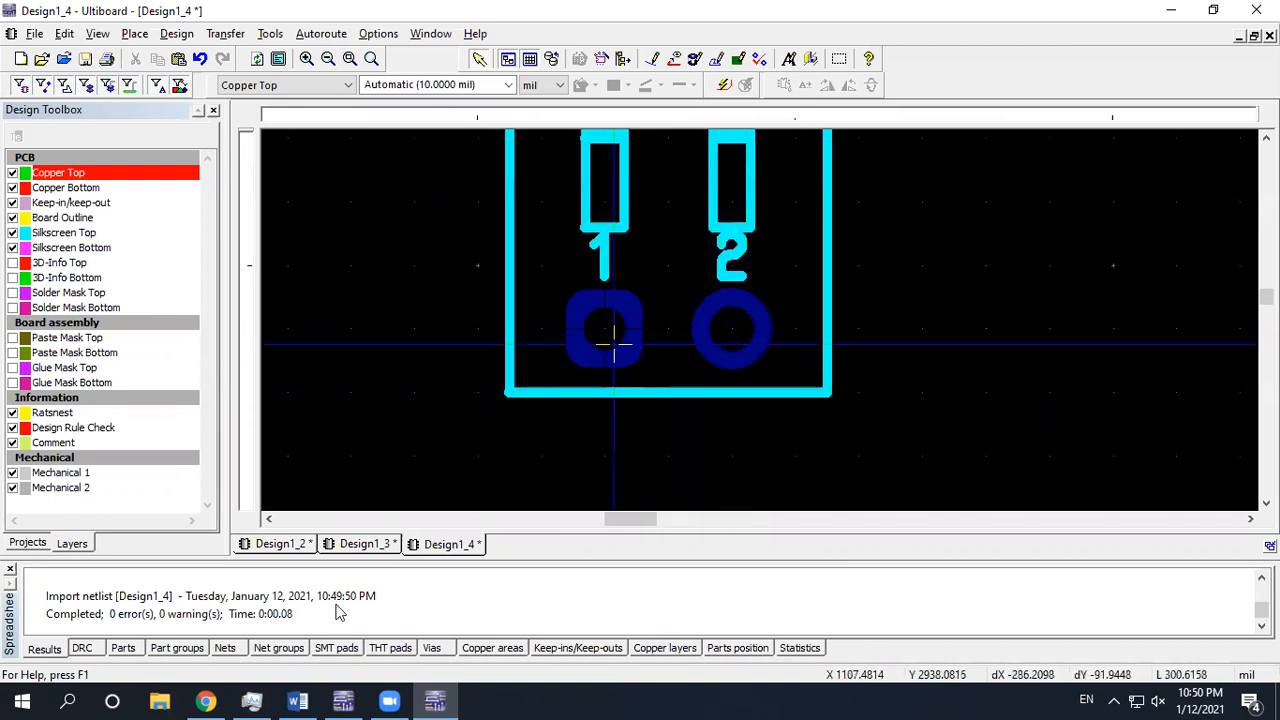
Check the push button layout dimensions and convert 6.5 mm to 255.906 mil
{"action": "left_click", "coordinate": [207, 700]}
{"action": "left_click", "coordinate": [568, 10]}
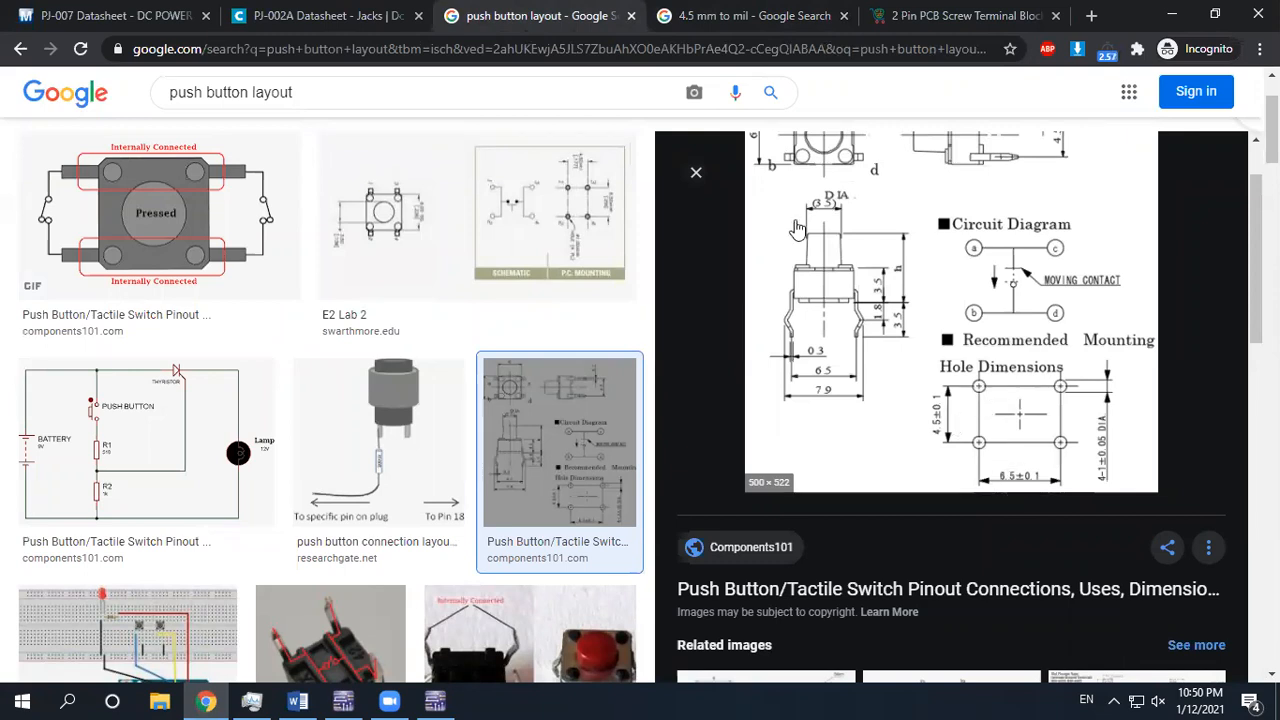
{"action": "left_click", "coordinate": [705, 8]}
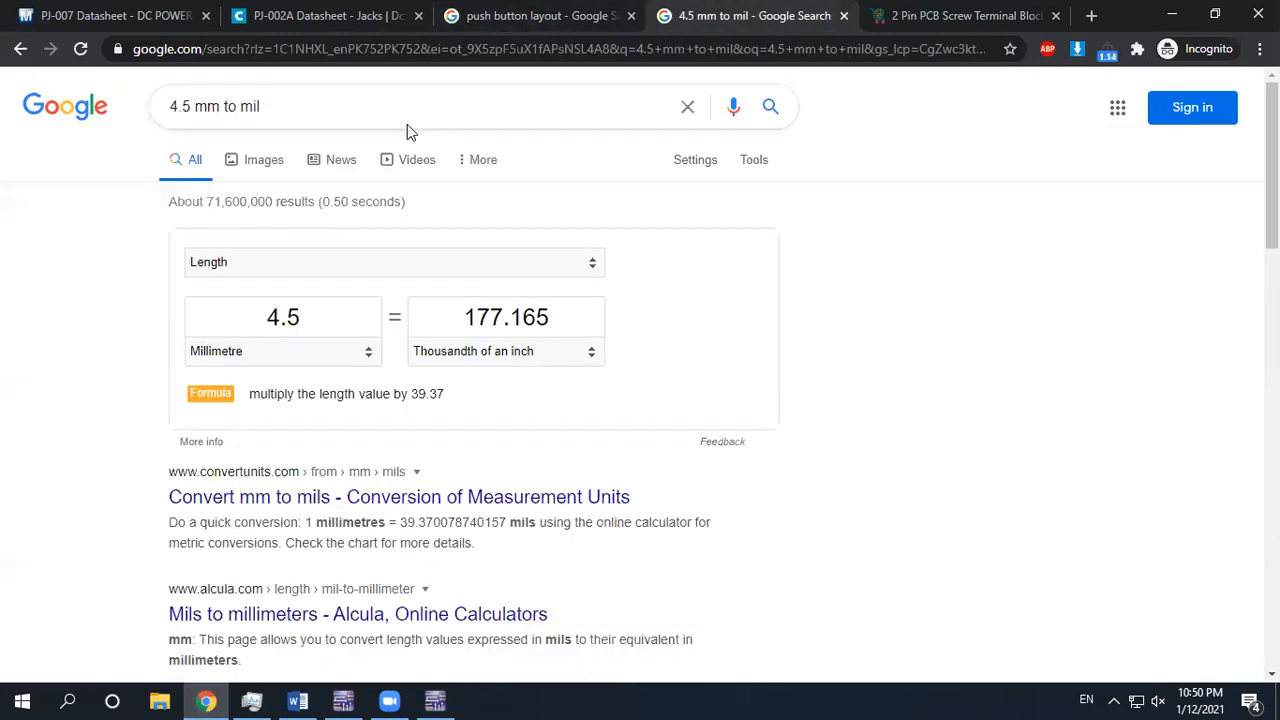
{"action": "double_click", "coordinate": [174, 106]}
{"action": "type", "text": "6"}
{"action": "key", "text": "Return"}
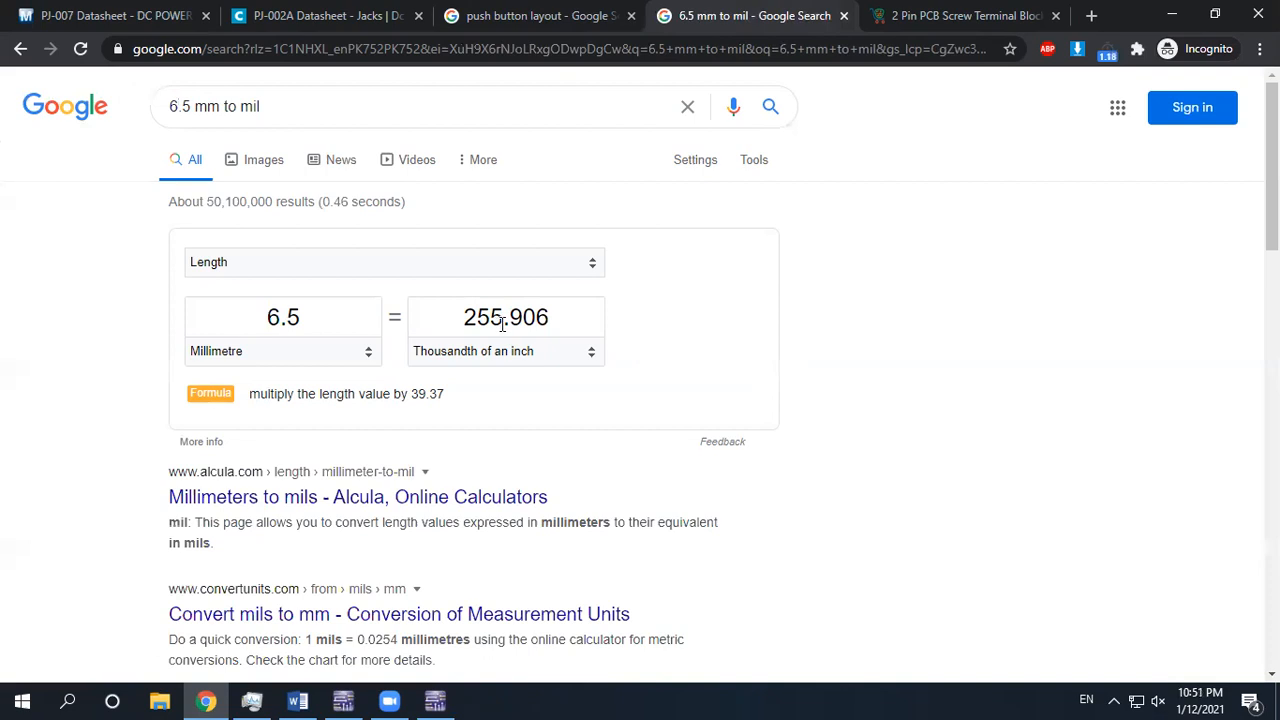
{"action": "left_click", "coordinate": [436, 700]}
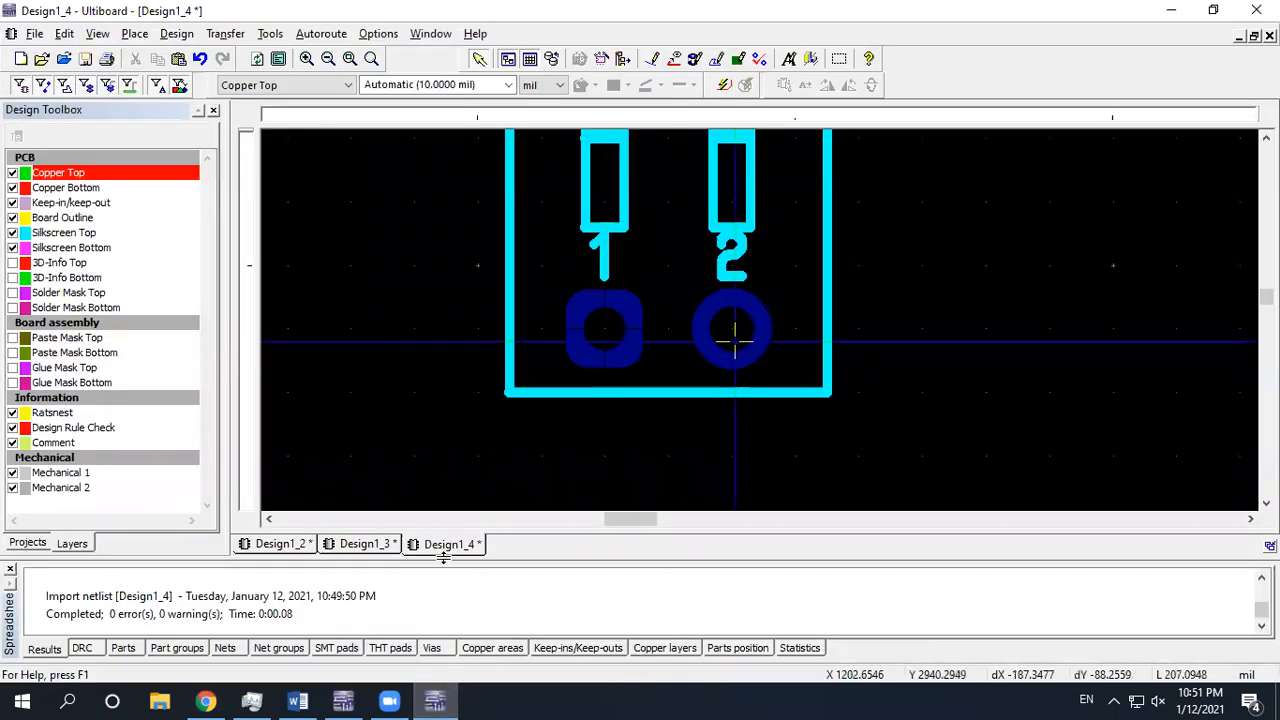
{"action": "left_click", "coordinate": [205, 700]}
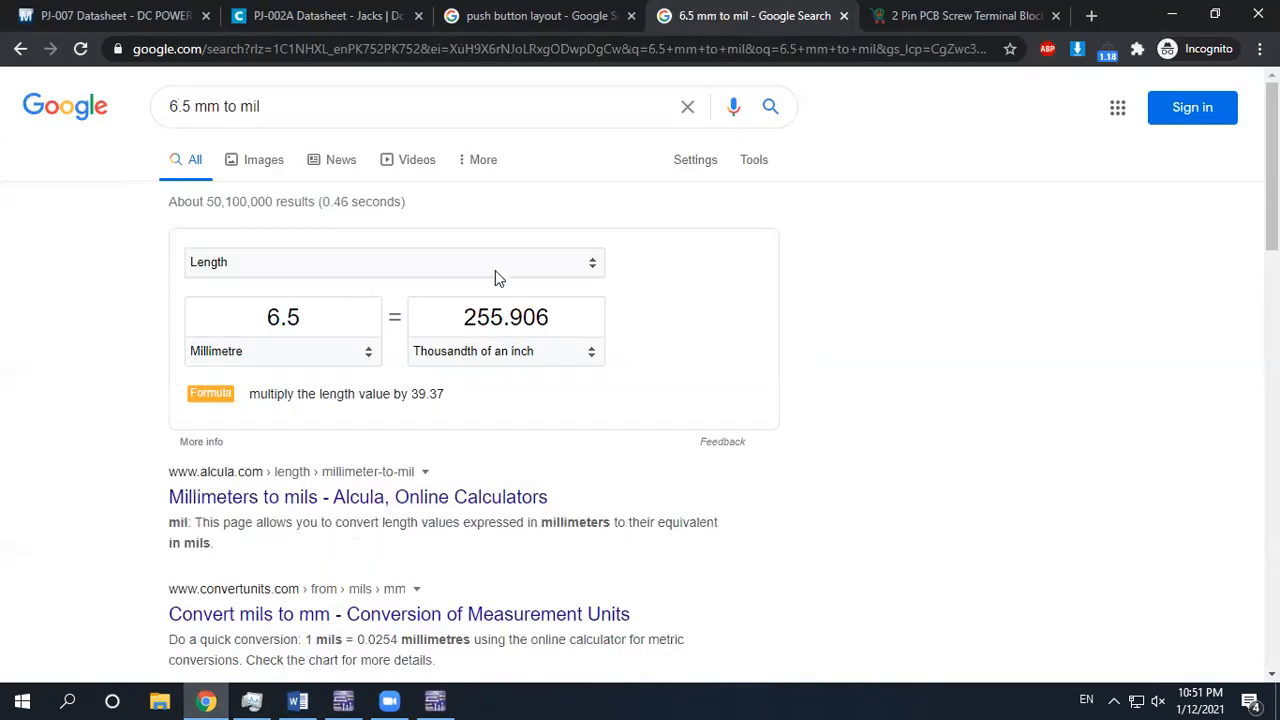
{"action": "left_click", "coordinate": [436, 700]}
Pan over S1's upper pads and switch bodies, then select part S1
{"action": "scroll", "coordinate": [771, 337], "scroll_direction": "down", "scroll_amount": 2}
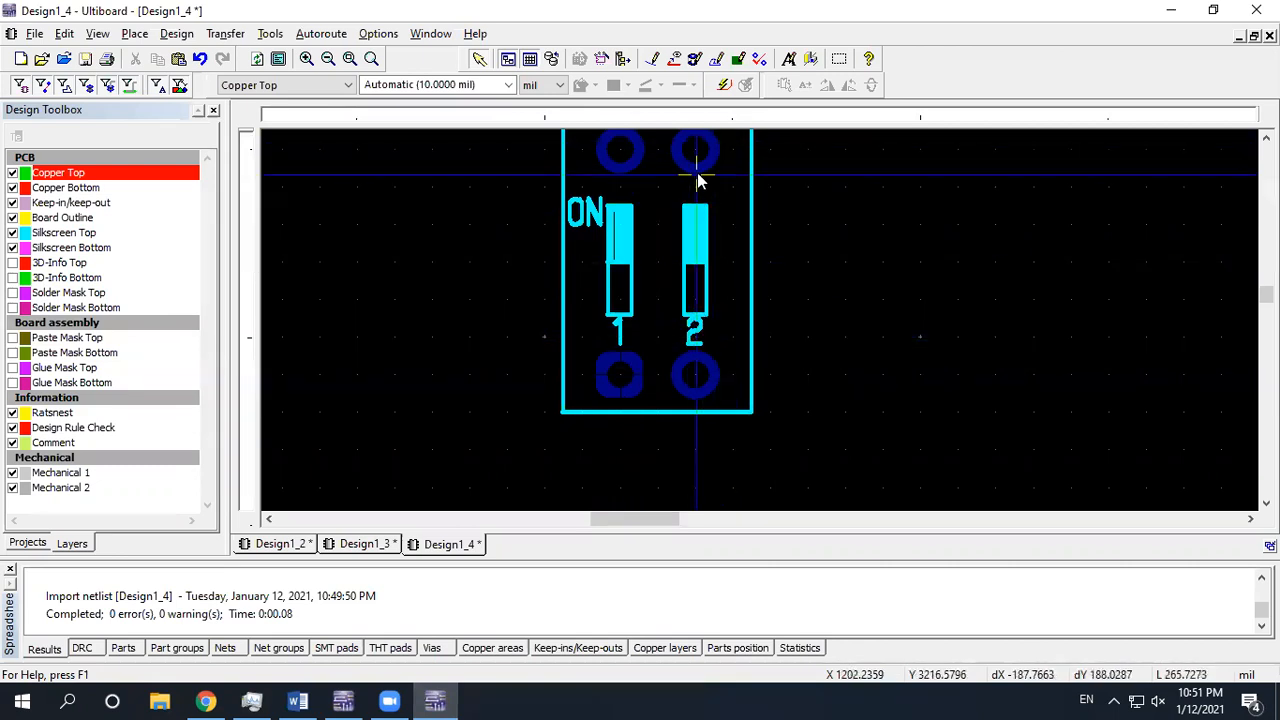
{"action": "scroll", "coordinate": [674, 390], "scroll_direction": "up", "scroll_amount": 4}
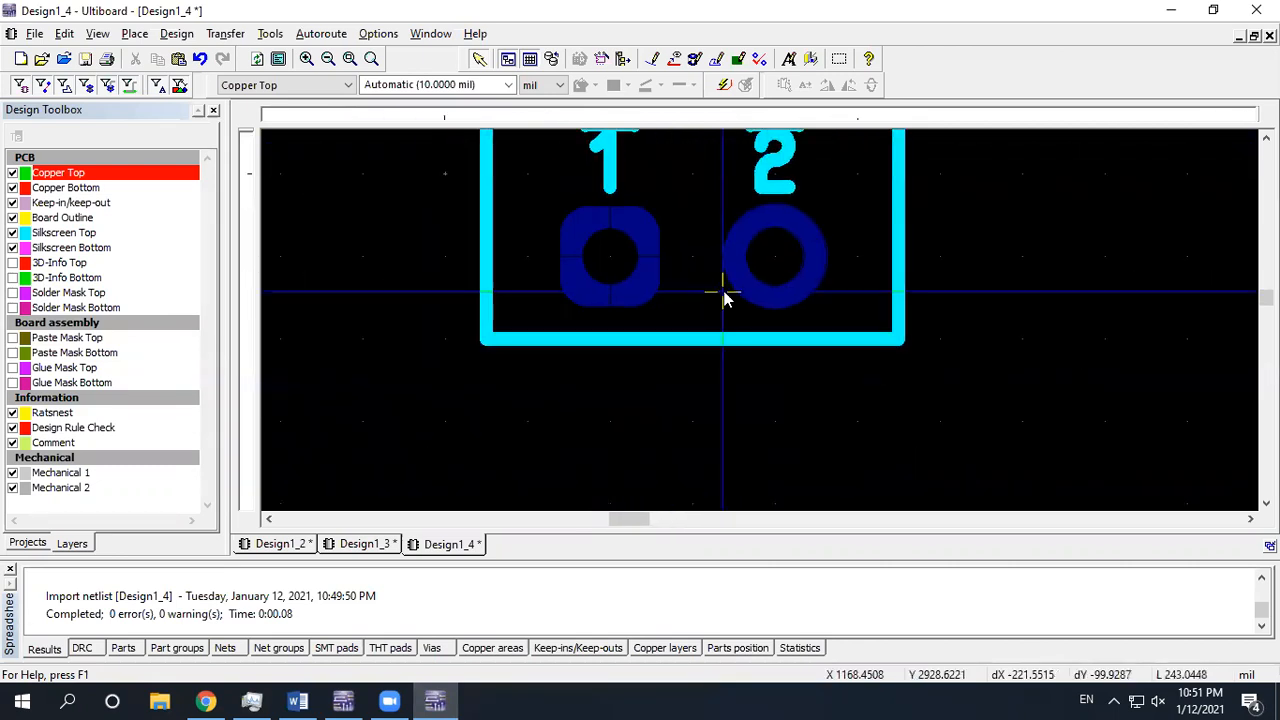
{"action": "scroll", "coordinate": [625, 285], "scroll_direction": "down", "scroll_amount": 2}
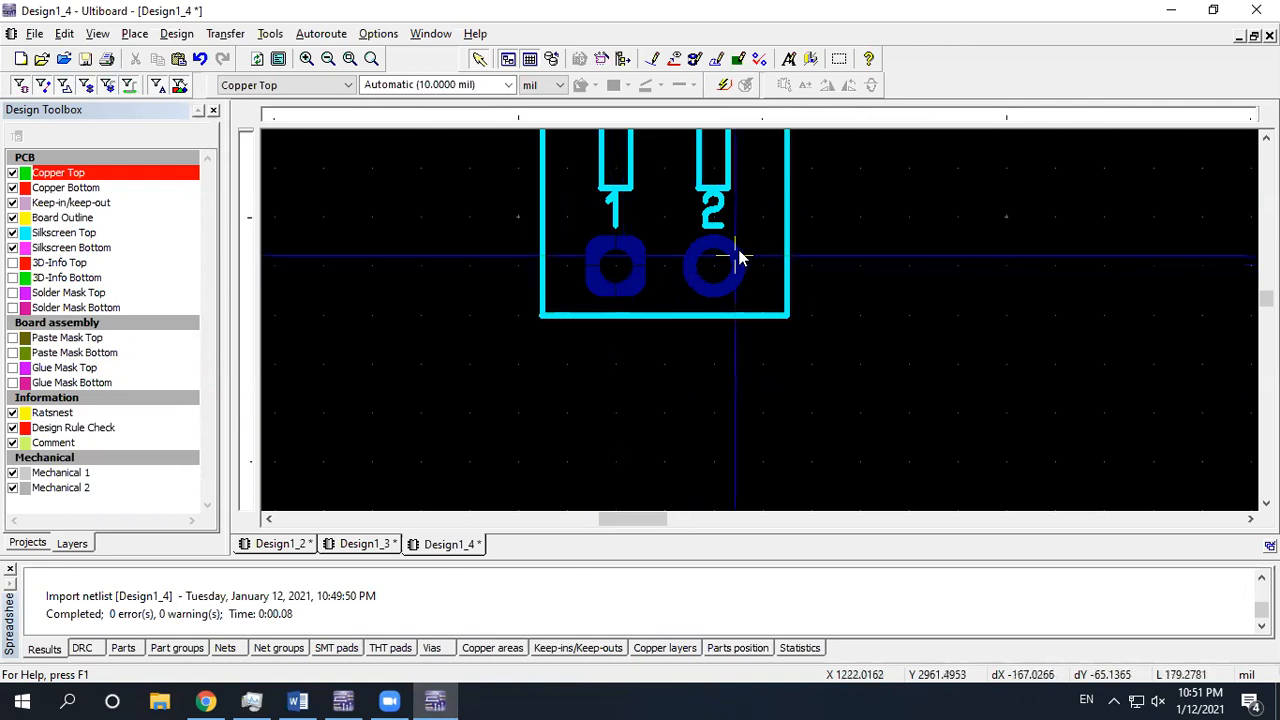
{"action": "middle_click_drag", "start_coordinate": [740, 258], "coordinate": [580, 400]}
{"action": "middle_click_drag", "start_coordinate": [596, 184], "coordinate": [561, 223]}
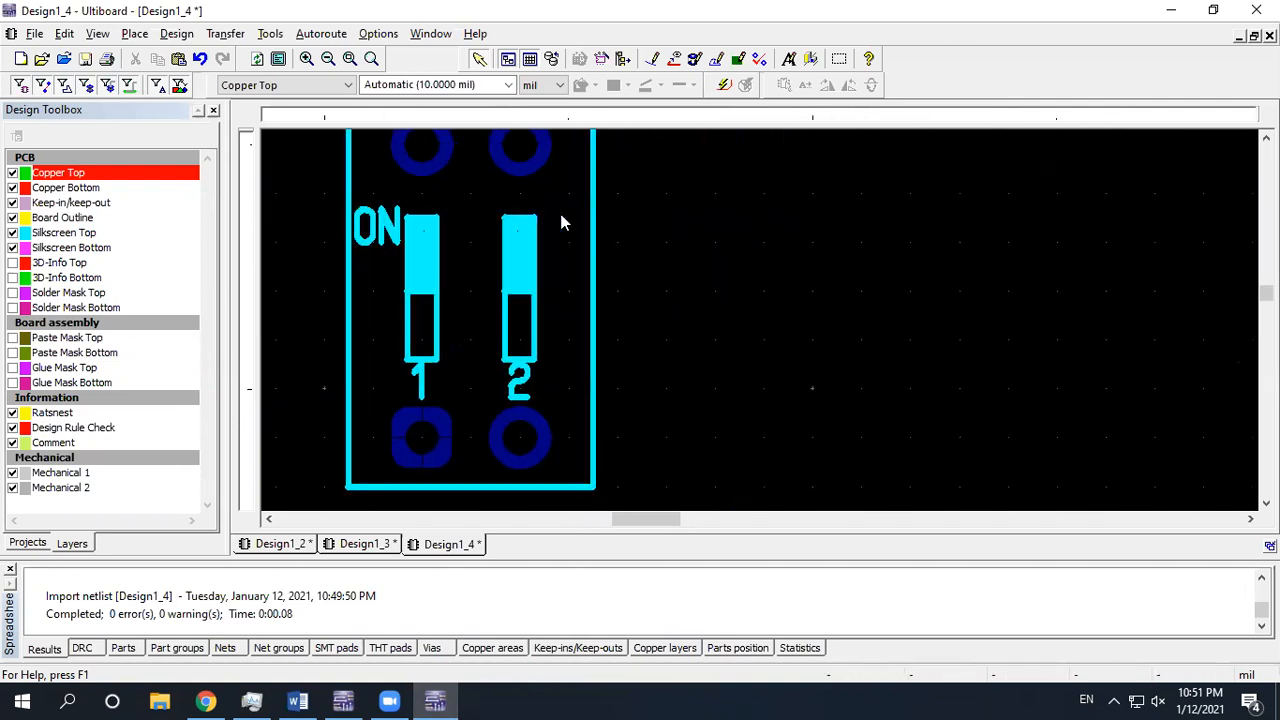
{"action": "scroll", "coordinate": [604, 225], "scroll_direction": "down", "scroll_amount": 1}
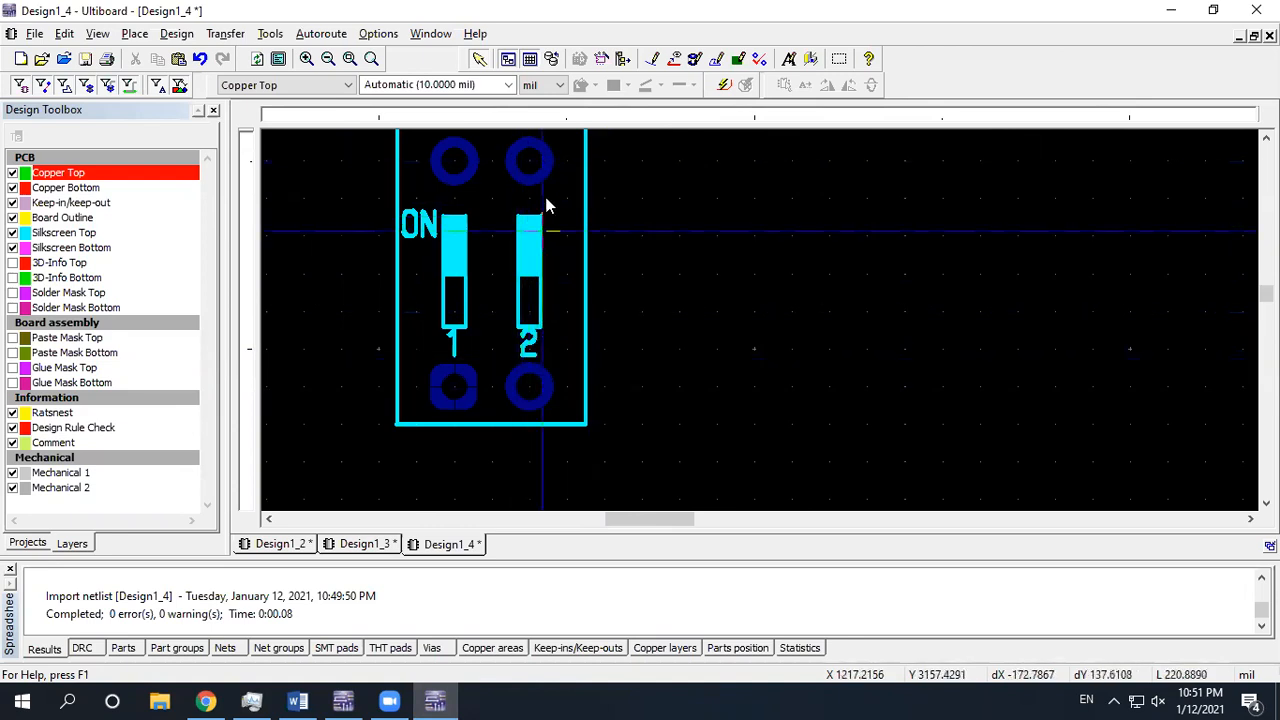
{"action": "scroll", "coordinate": [516, 347], "scroll_direction": "down", "scroll_amount": 1}
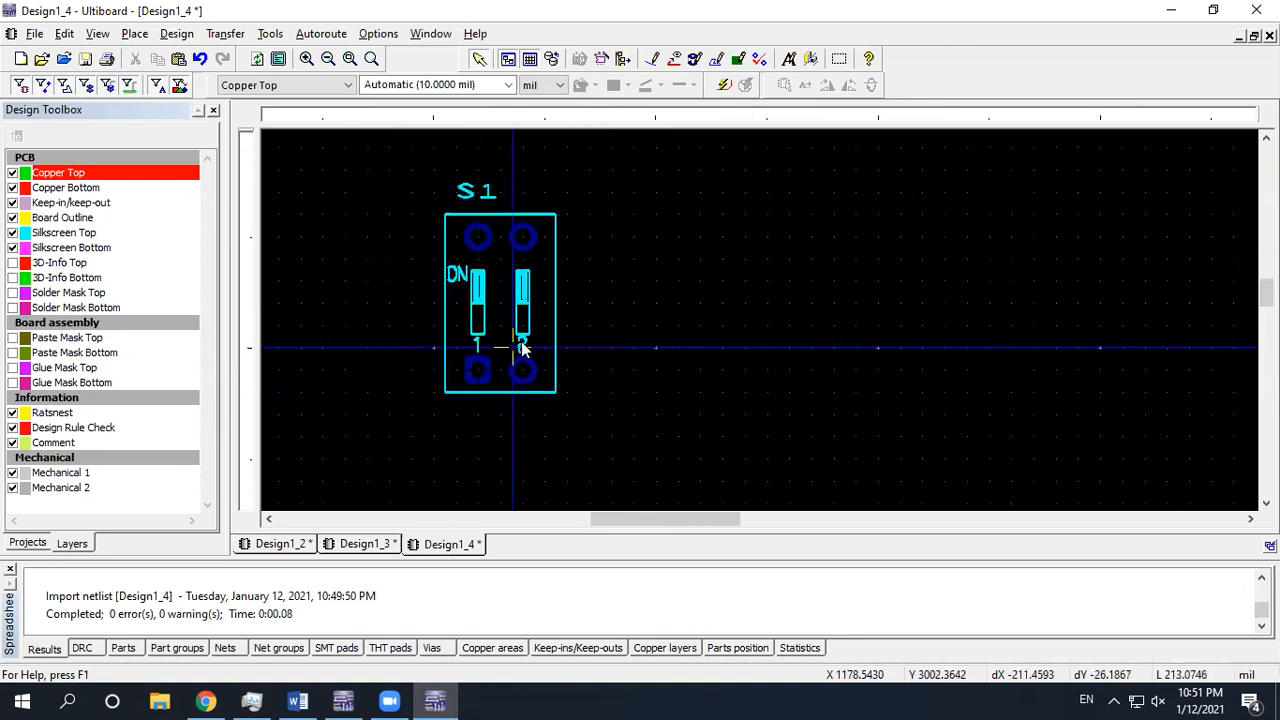
{"action": "middle_click_drag", "start_coordinate": [521, 347], "coordinate": [658, 342]}
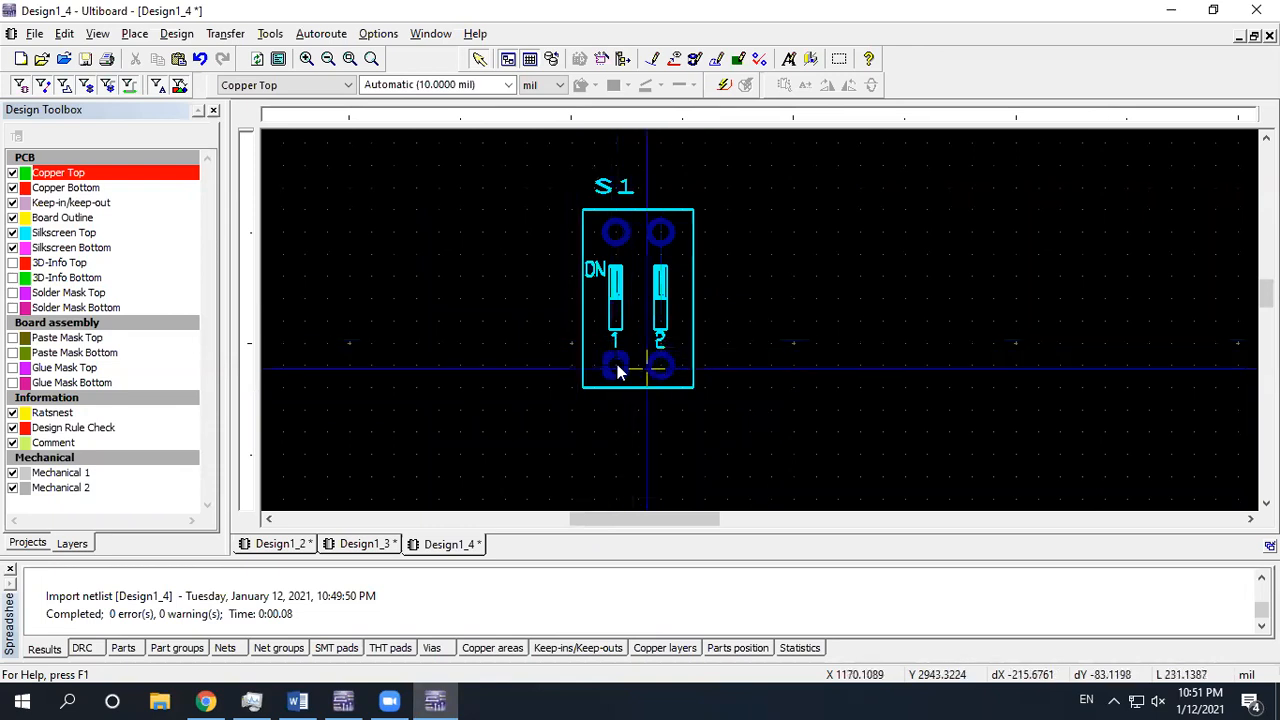
{"action": "left_click", "coordinate": [662, 213]}
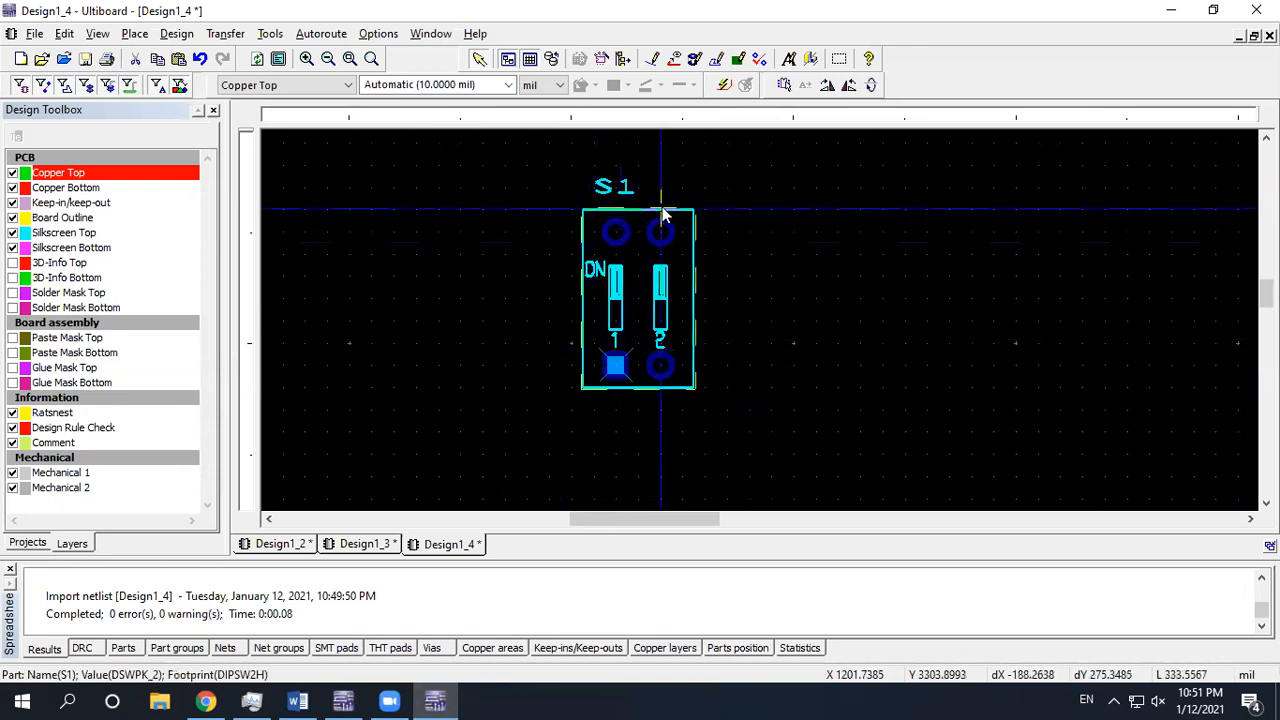
Start in-place editing of S1 and shift its two left pads further left
{"action": "left_click", "coordinate": [784, 86]}
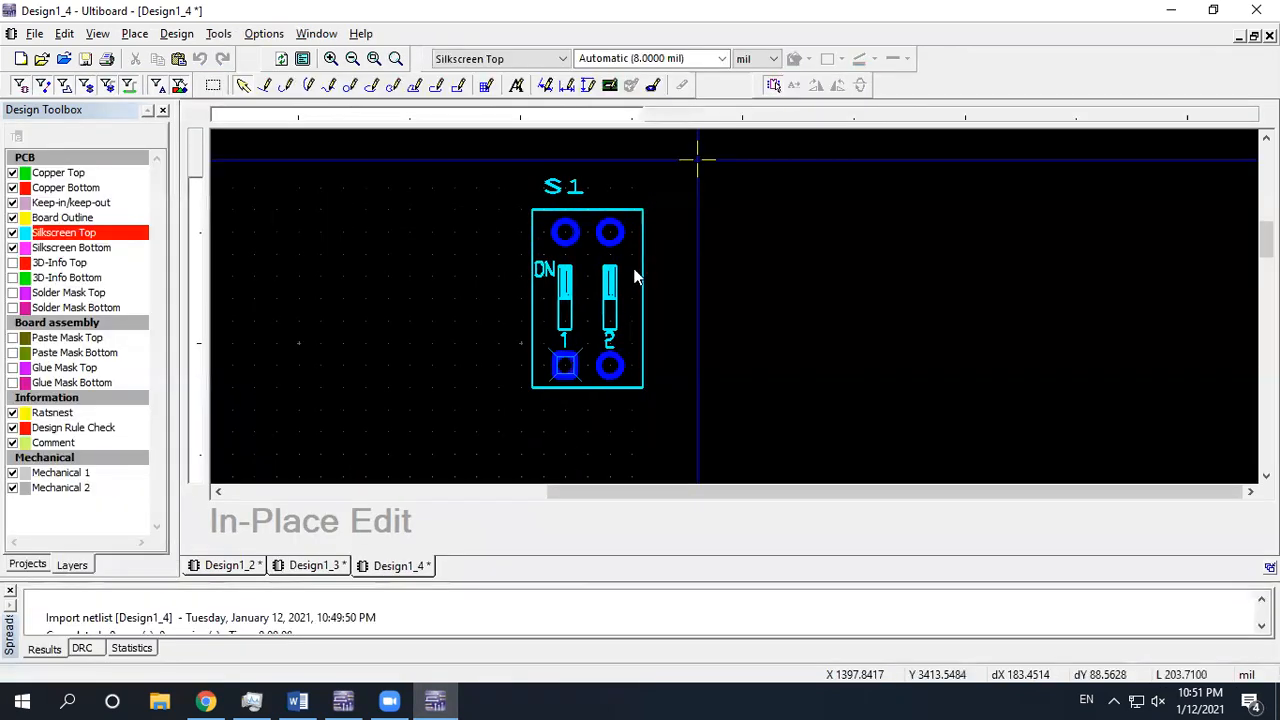
{"action": "scroll", "coordinate": [630, 304], "scroll_direction": "up", "scroll_amount": 1}
{"action": "middle_click_drag", "start_coordinate": [645, 310], "coordinate": [757, 283]}
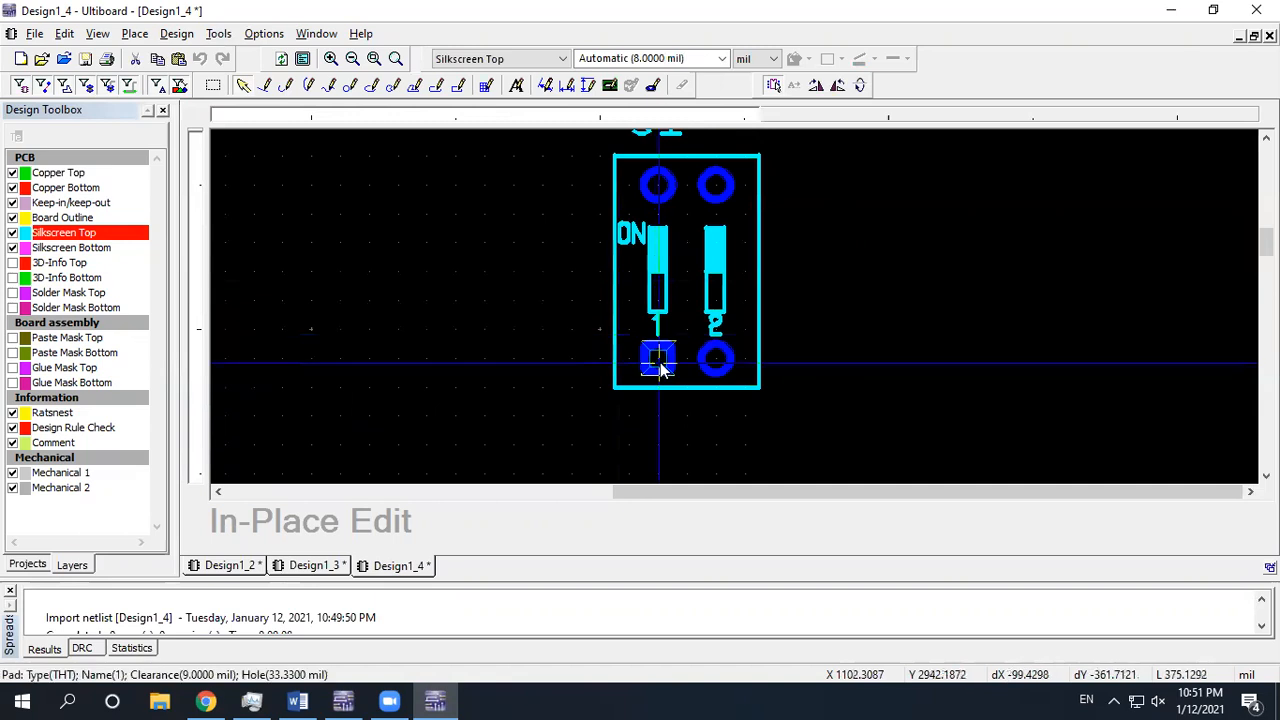
{"action": "left_click_drag", "start_coordinate": [657, 360], "coordinate": [600, 362]}
{"action": "left_click_drag", "start_coordinate": [655, 187], "coordinate": [603, 212]}
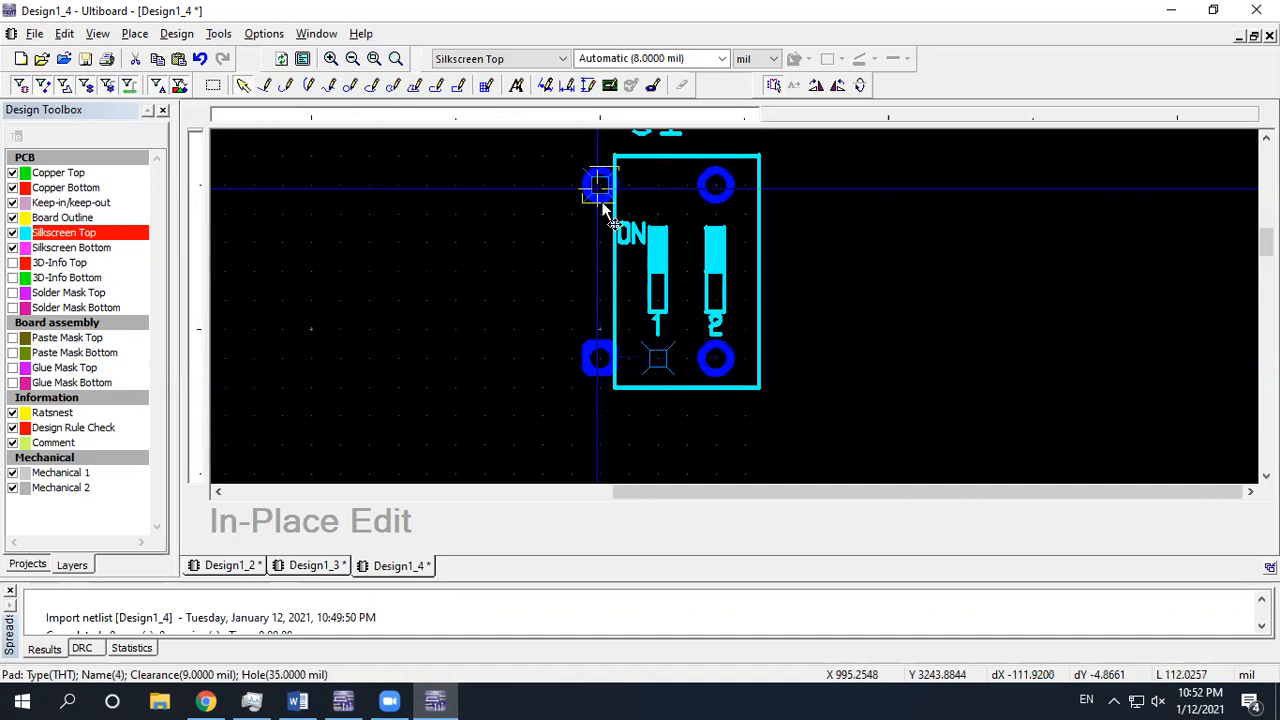
Stretch the silkscreen outline's left edge and top line to enclose the pads, then finish editing
{"action": "left_click_drag", "start_coordinate": [614, 286], "coordinate": [549, 286]}
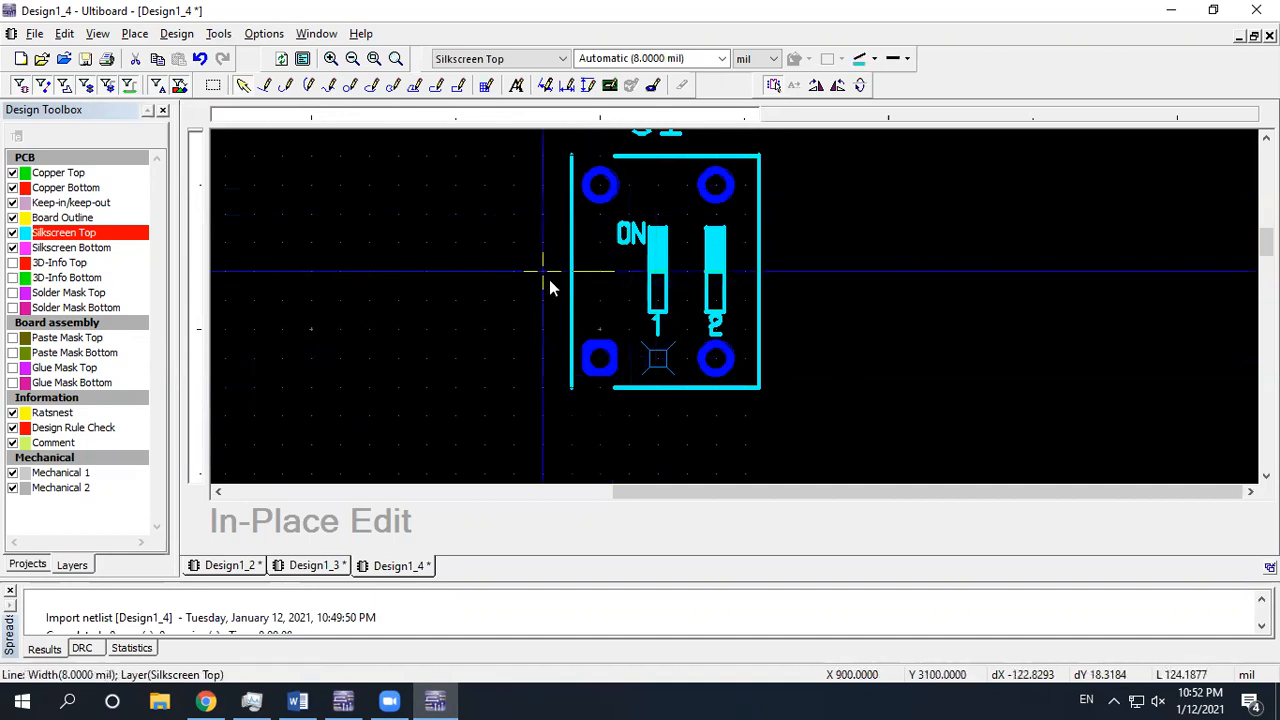
{"action": "left_click", "coordinate": [620, 155]}
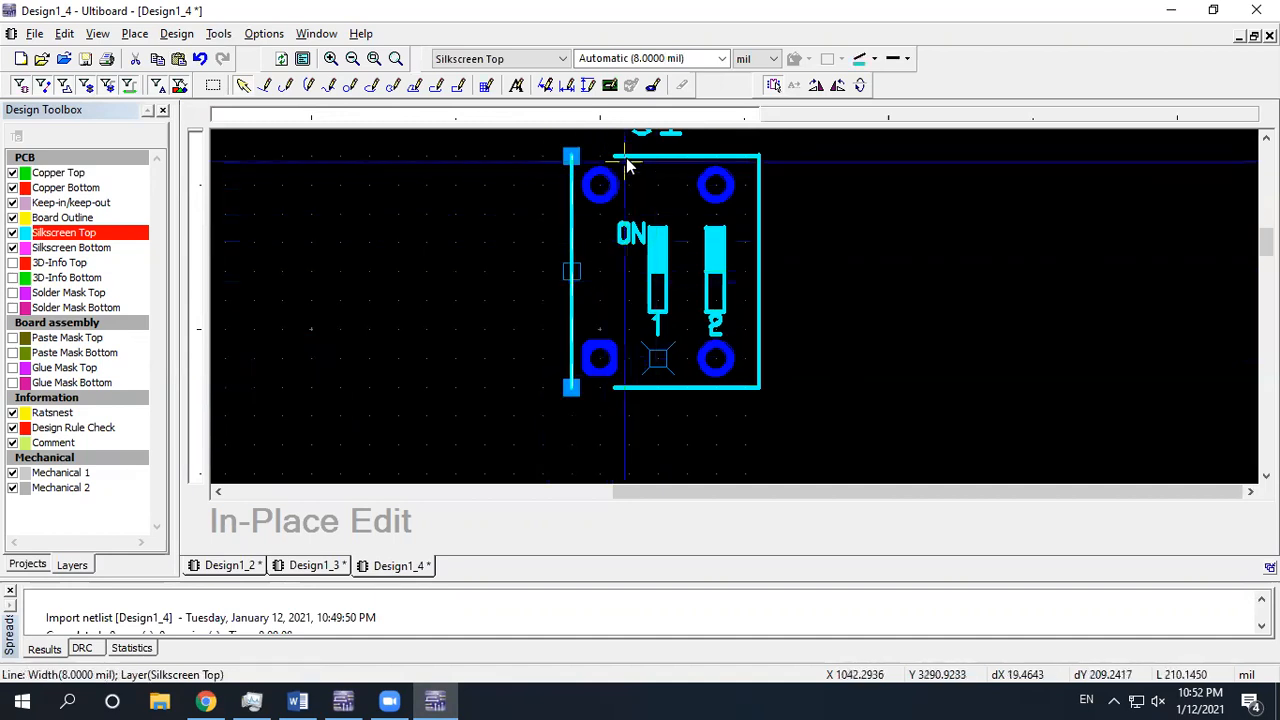
{"action": "left_click_drag", "start_coordinate": [614, 155], "coordinate": [583, 152]}
{"action": "left_click", "coordinate": [636, 388]}
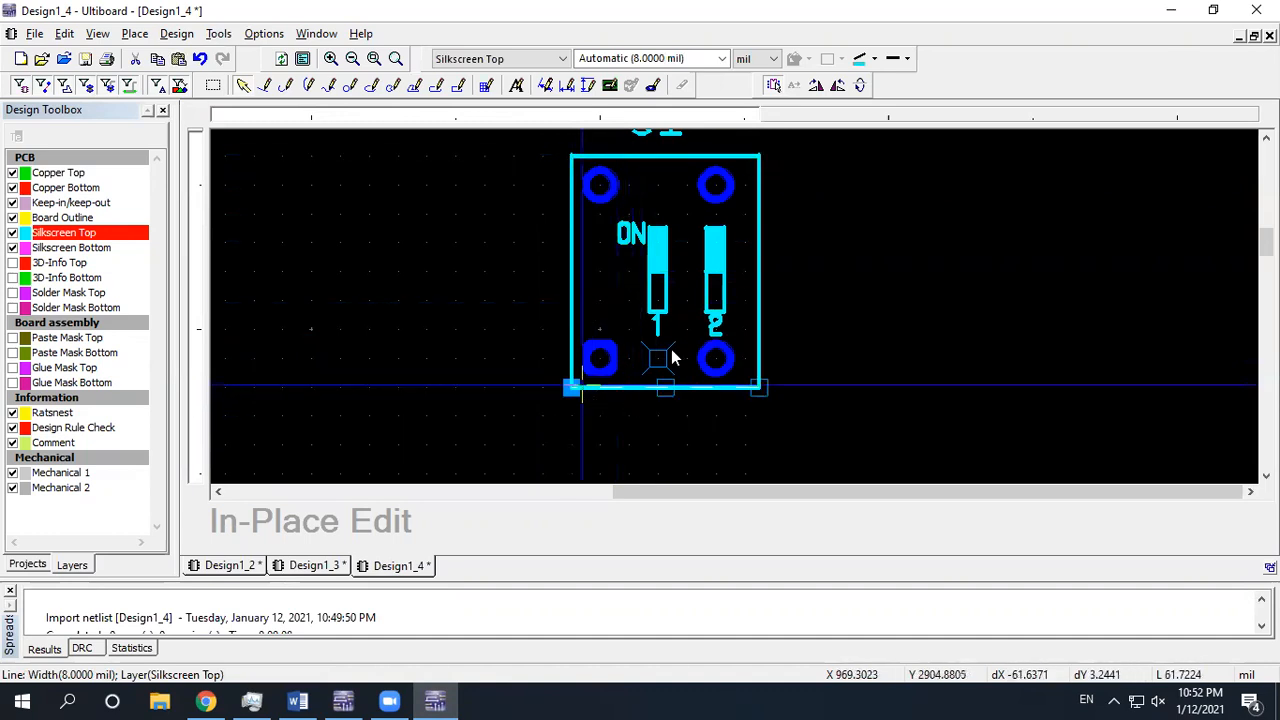
{"action": "scroll", "coordinate": [757, 240], "scroll_direction": "down", "scroll_amount": 2}
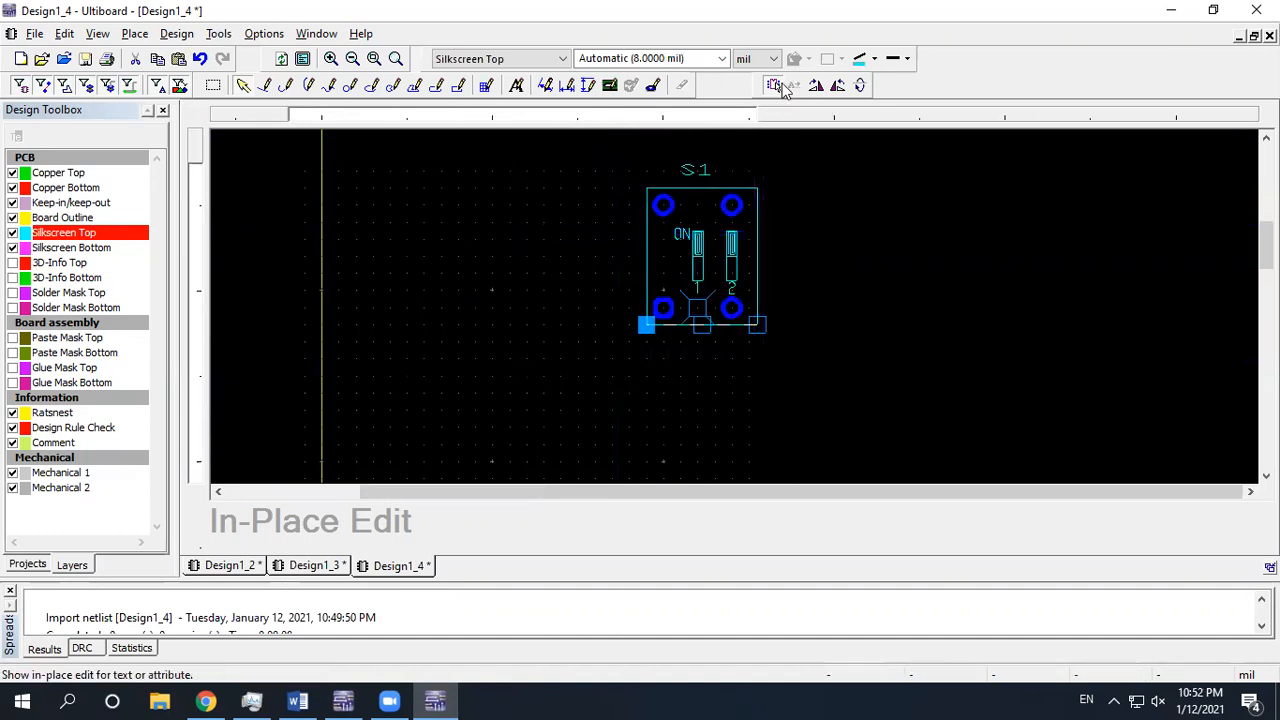
{"action": "left_click", "coordinate": [775, 86]}
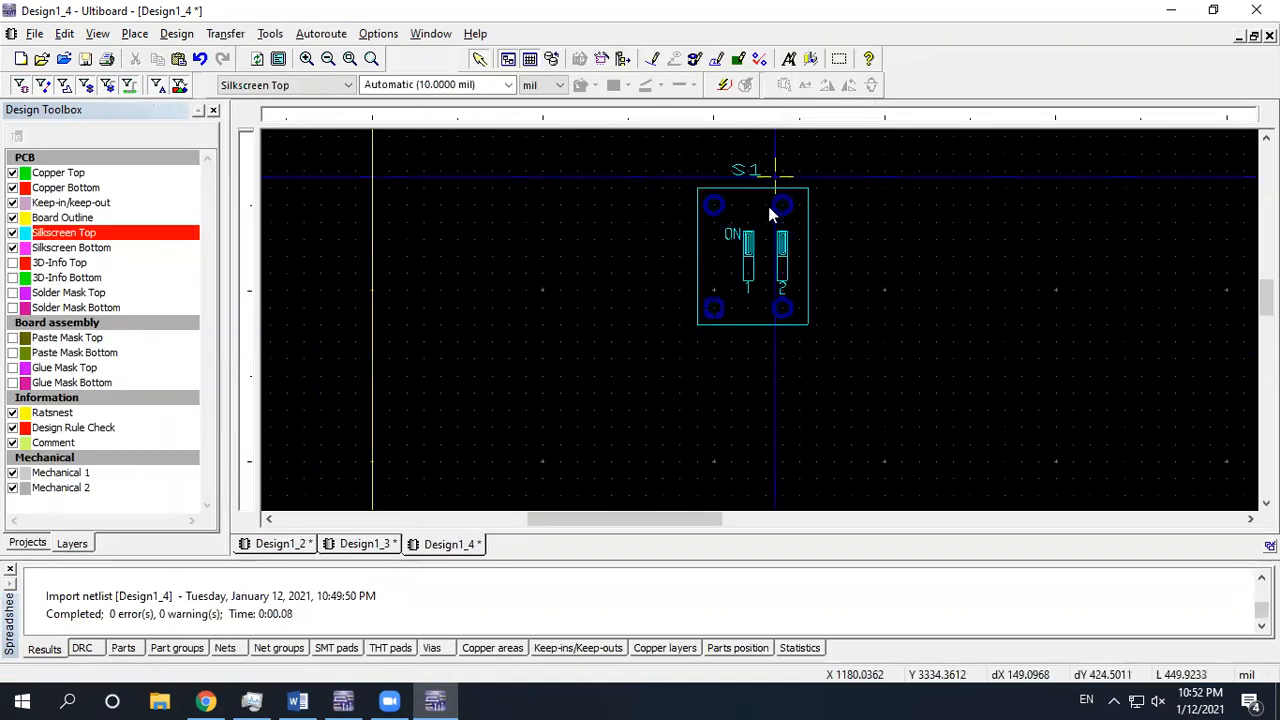
Review the PJ-002A datasheet and push button image results in Chrome
{"action": "left_click", "coordinate": [206, 700]}
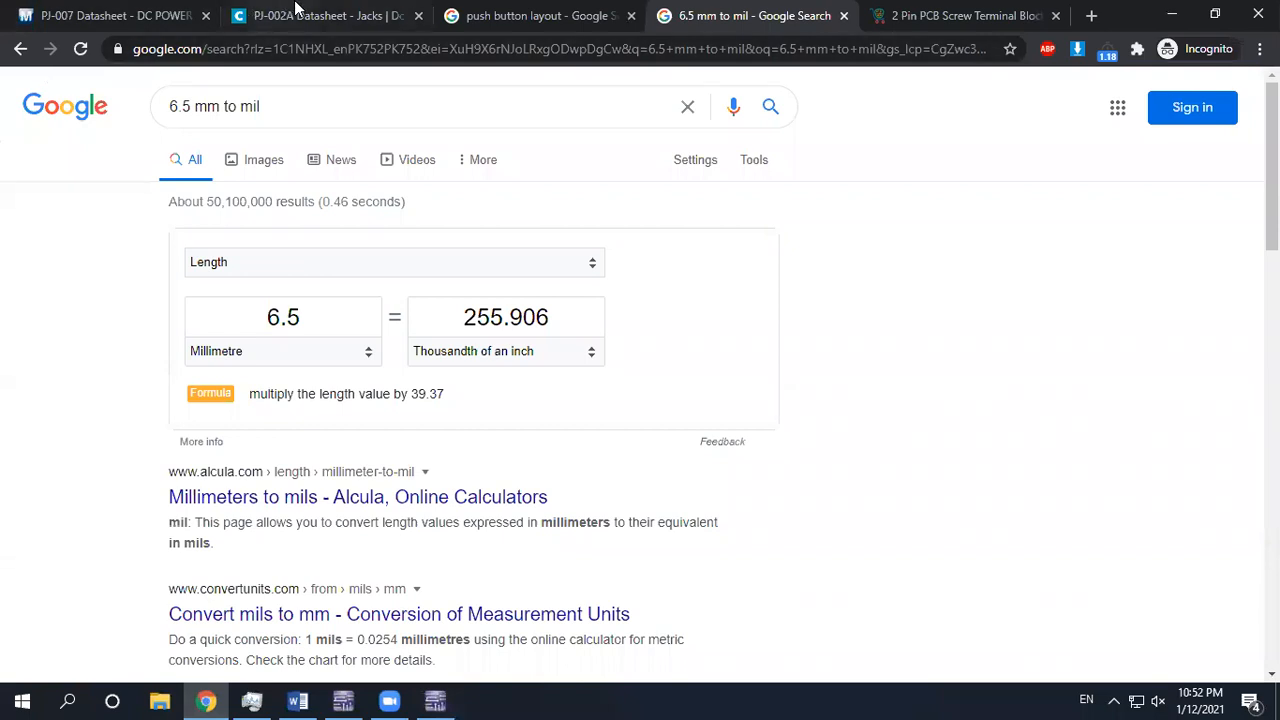
{"action": "left_click", "coordinate": [295, 12]}
{"action": "left_click", "coordinate": [505, 16]}
{"action": "left_click", "coordinate": [21, 49]}
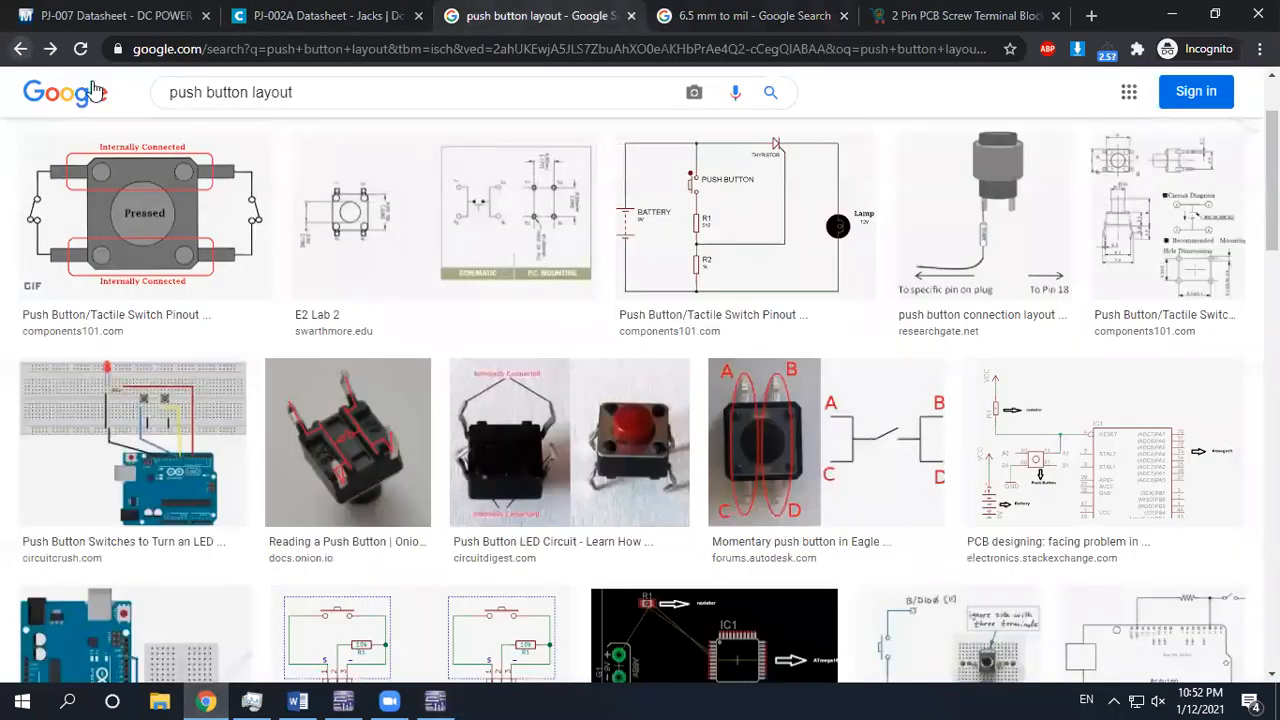
{"action": "left_click", "coordinate": [21, 49]}
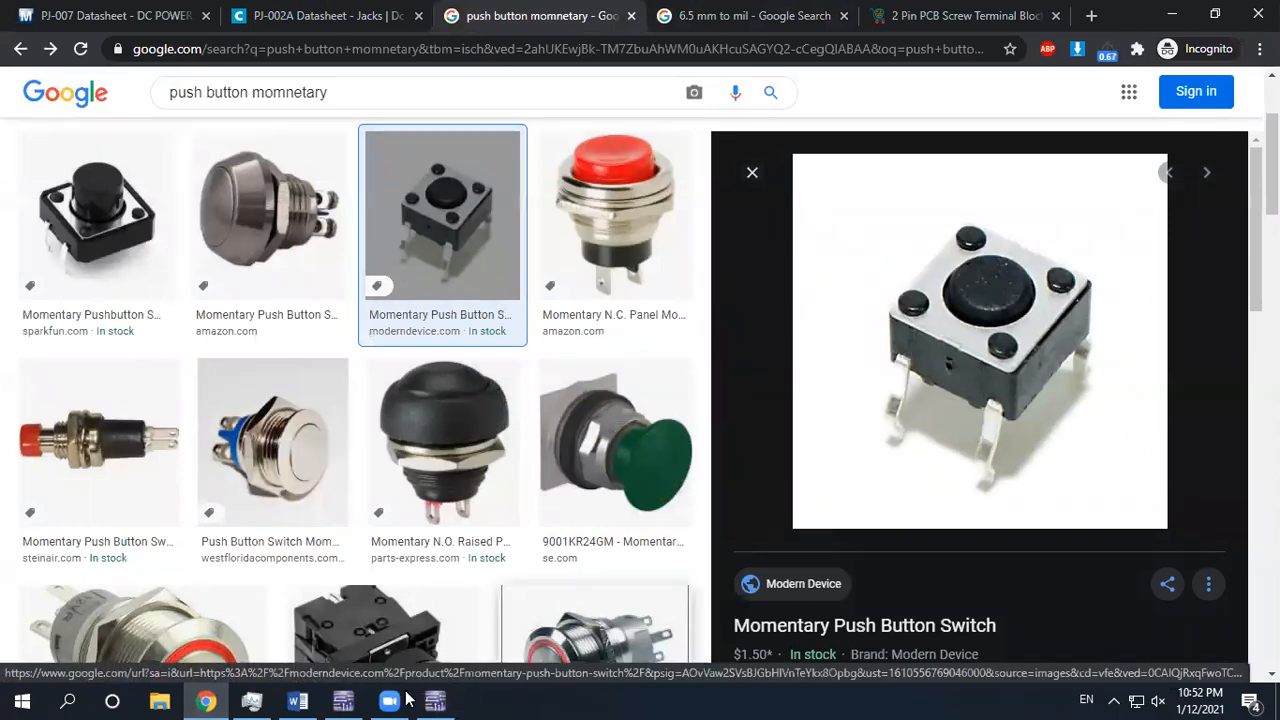
{"action": "left_click", "coordinate": [435, 700]}
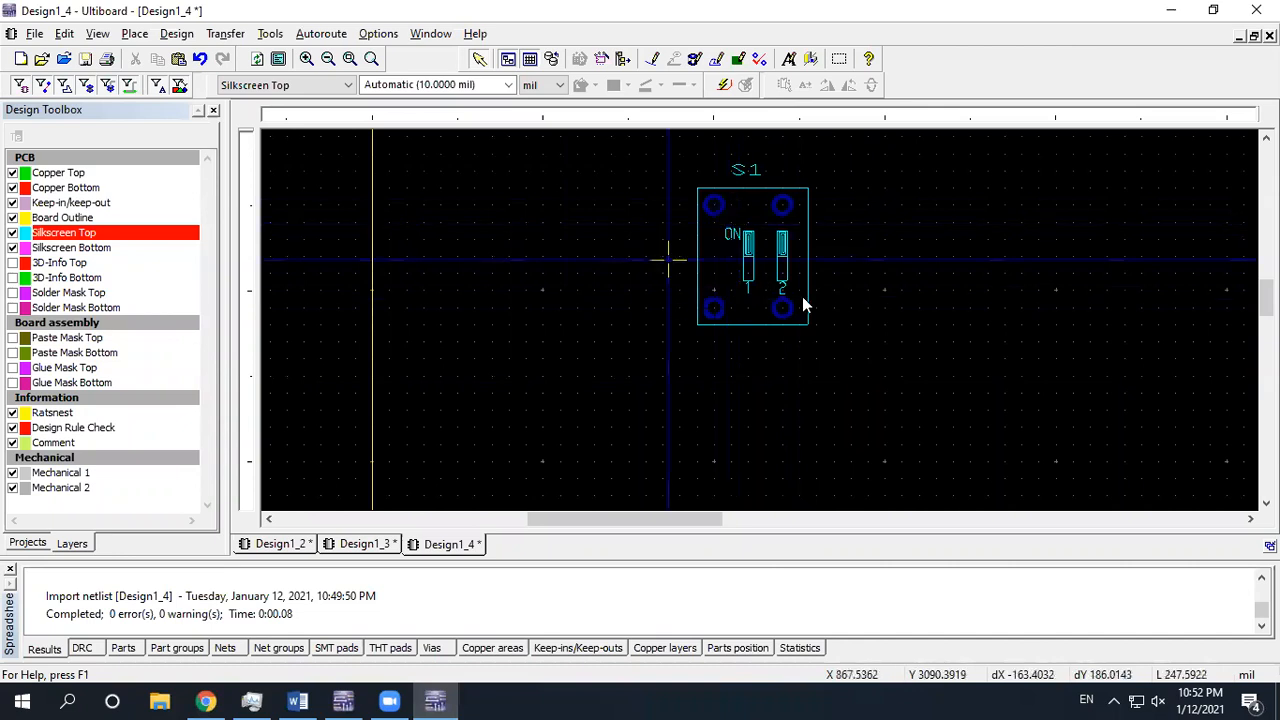
Check the 2 pin screw terminal block page, then open Multisim's Connectors component picker
{"action": "left_click", "coordinate": [343, 700]}
{"action": "left_click", "coordinate": [206, 700]}
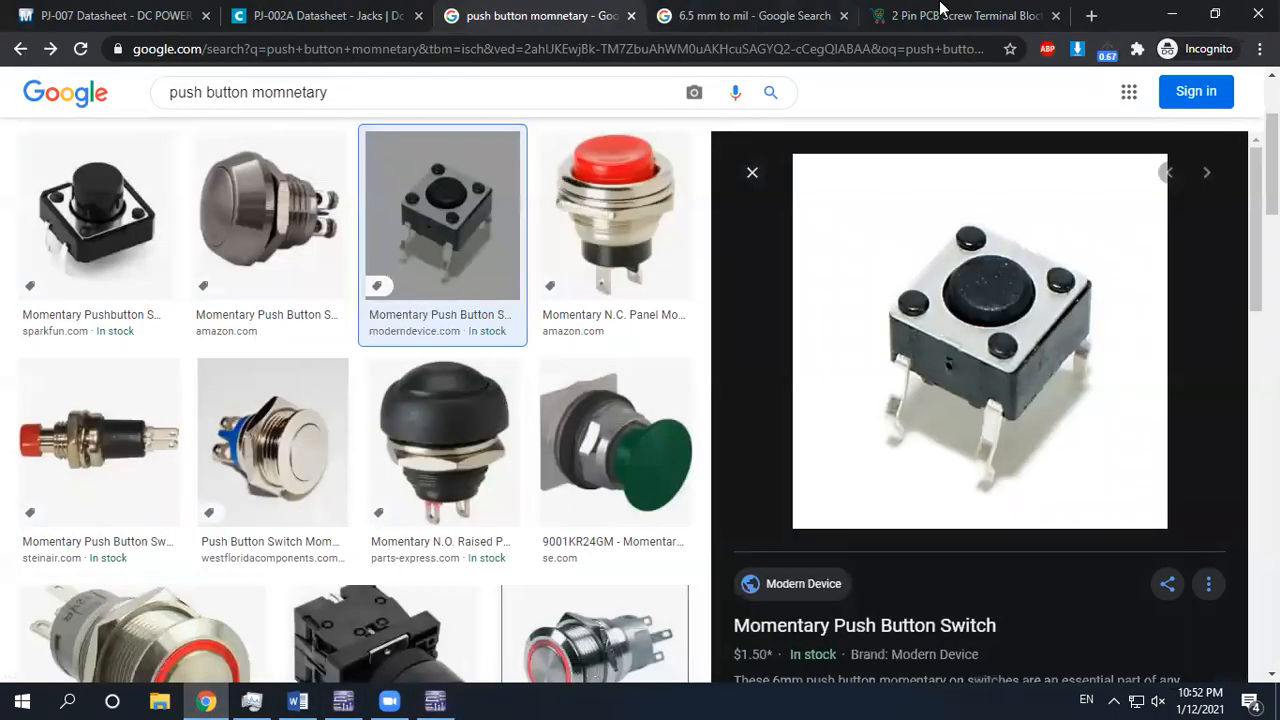
{"action": "left_click", "coordinate": [916, 10]}
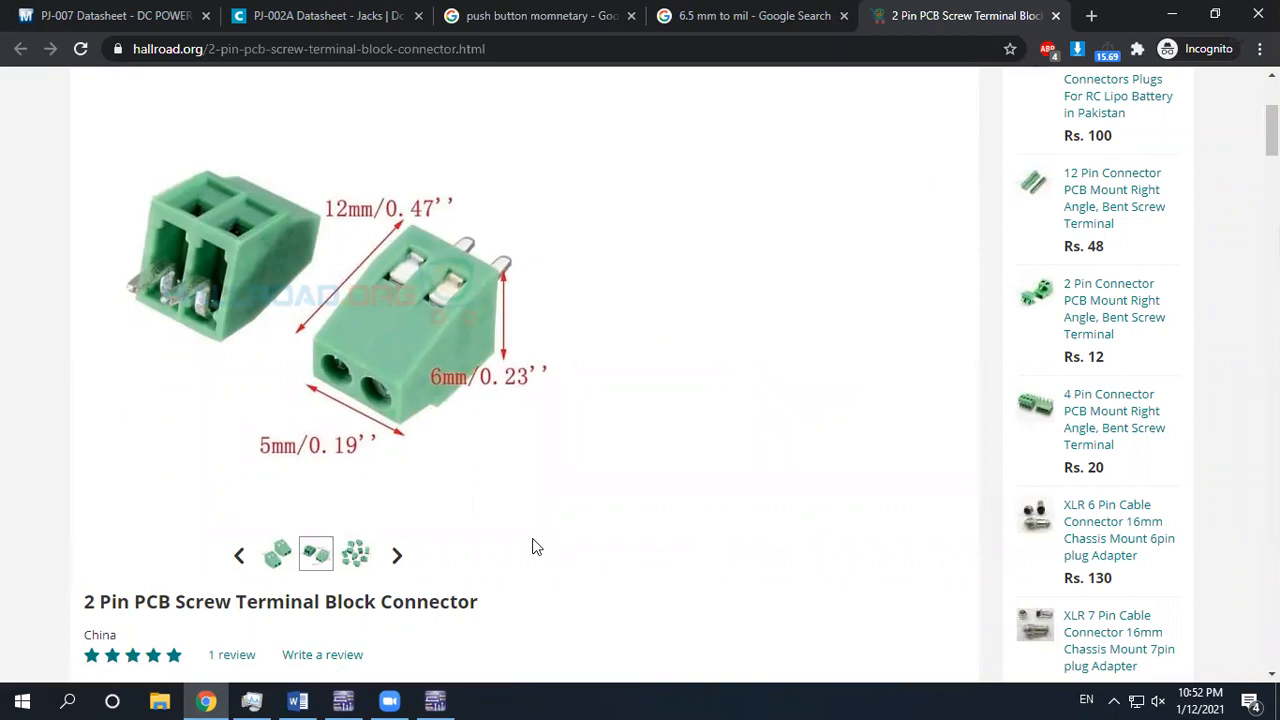
{"action": "left_click", "coordinate": [345, 700]}
{"action": "left_click", "coordinate": [345, 700]}
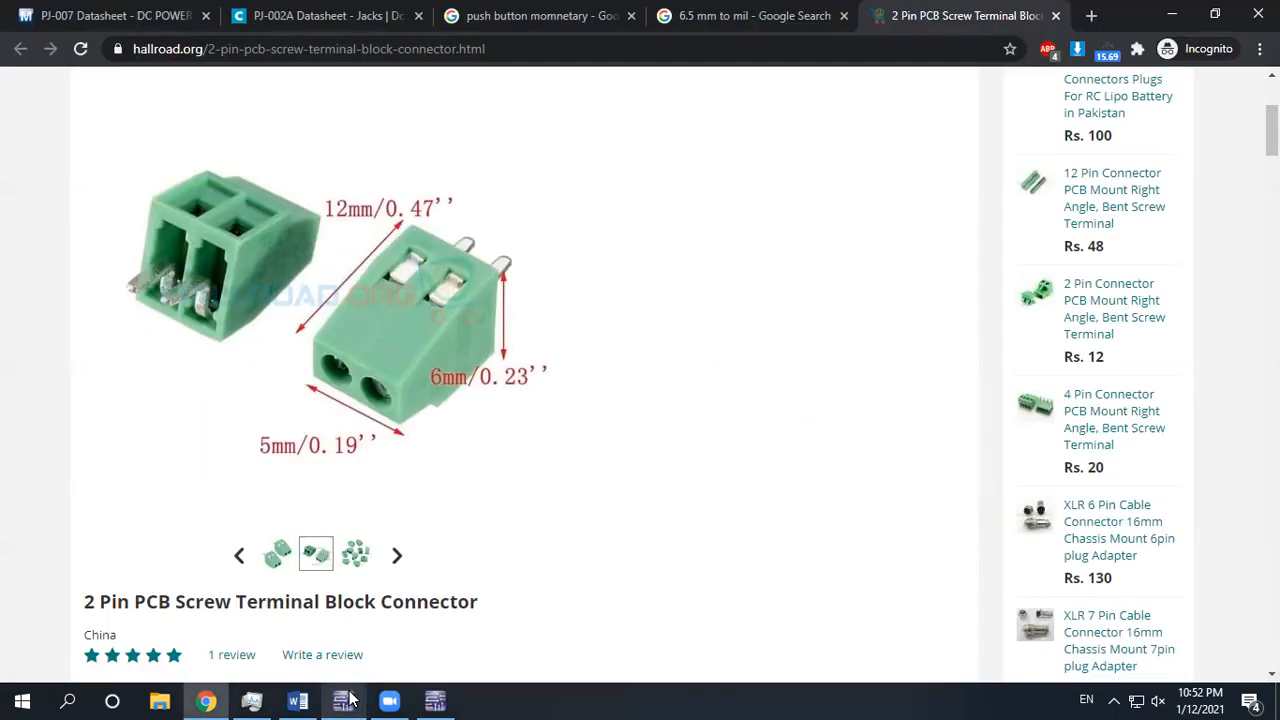
{"action": "left_click", "coordinate": [345, 700]}
{"action": "left_click", "coordinate": [350, 84]}
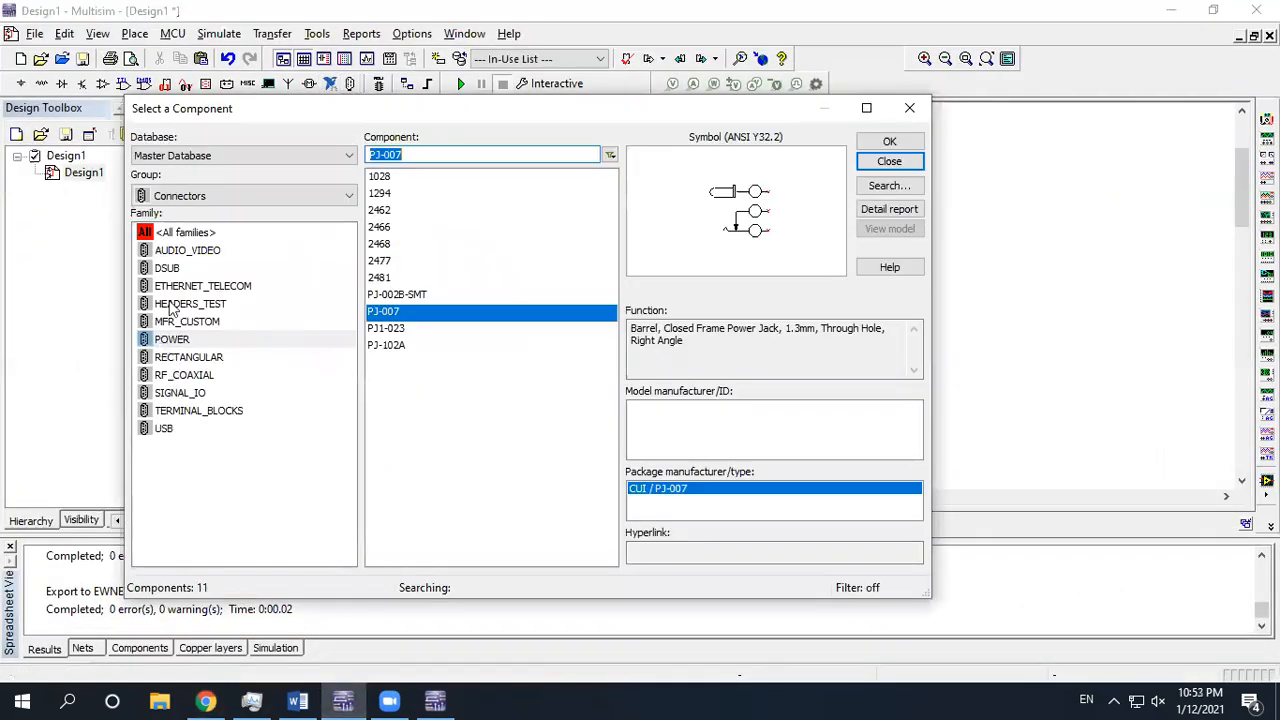
Place the 282834-2 terminal block from TERMINAL_BLOCKS on the schematic as J2
{"action": "left_click", "coordinate": [172, 412]}
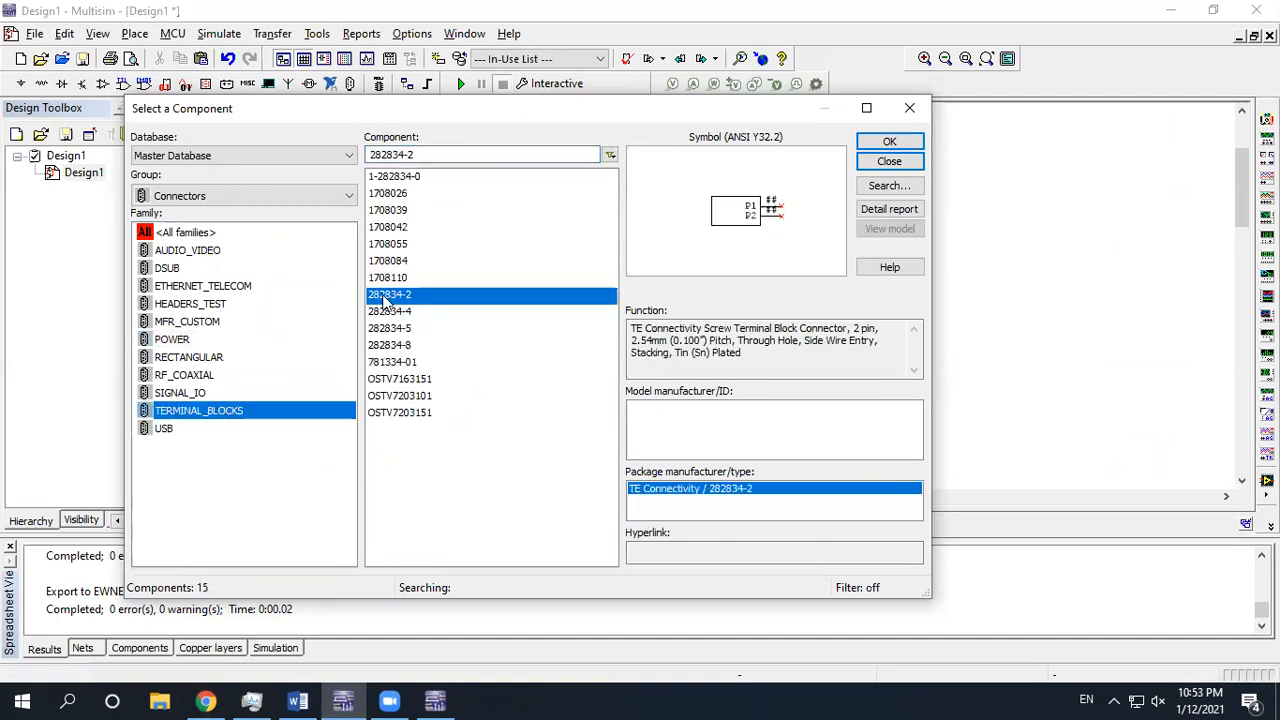
{"action": "left_click", "coordinate": [889, 142]}
{"action": "left_click", "coordinate": [800, 290]}
{"action": "left_click", "coordinate": [885, 164]}
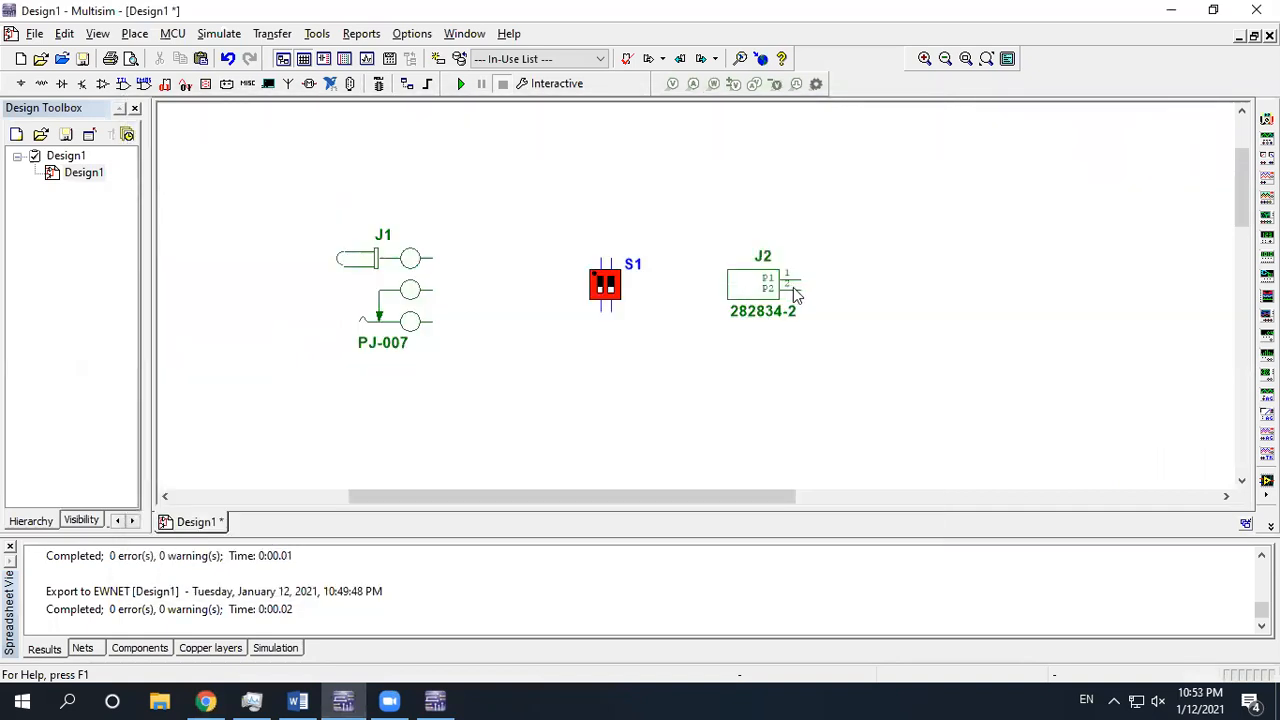
Transfer the design to Ultiboard, replacing the existing Design1.ewnet netlist
{"action": "left_click", "coordinate": [272, 33]}
{"action": "mouse_move", "coordinate": [302, 62]}
{"action": "left_click", "coordinate": [512, 57]}
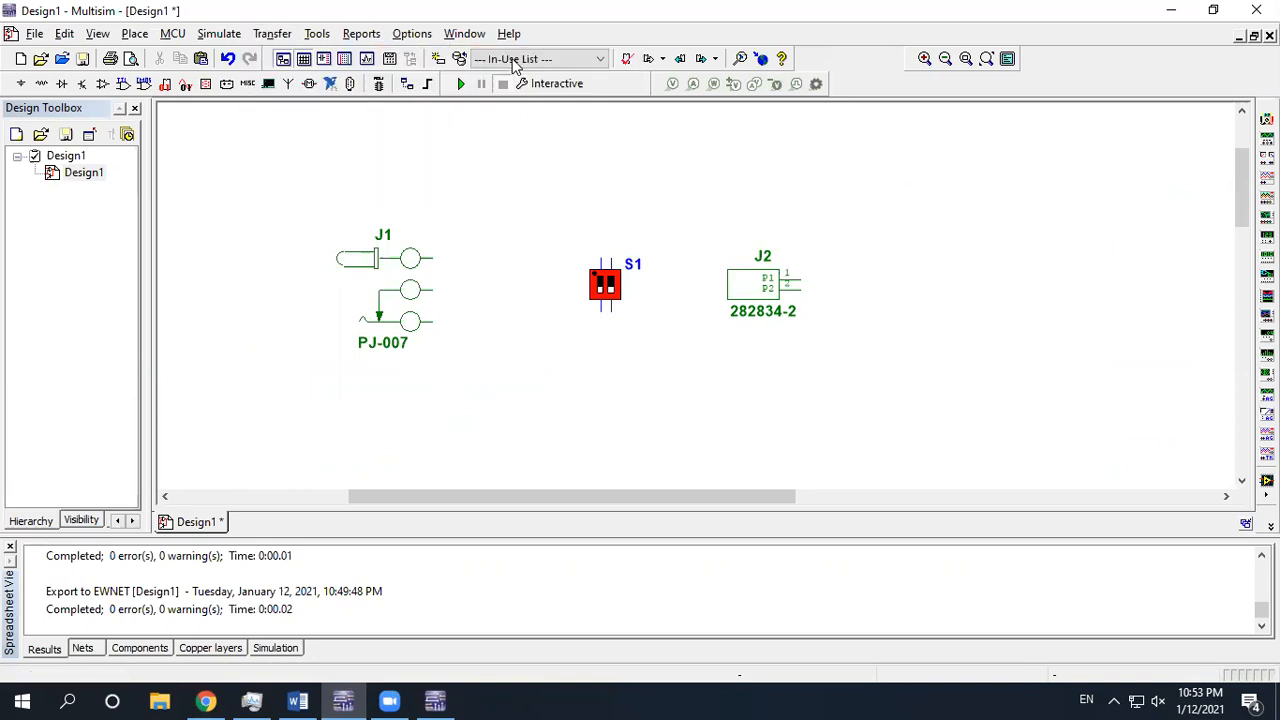
{"action": "double_click", "coordinate": [571, 258]}
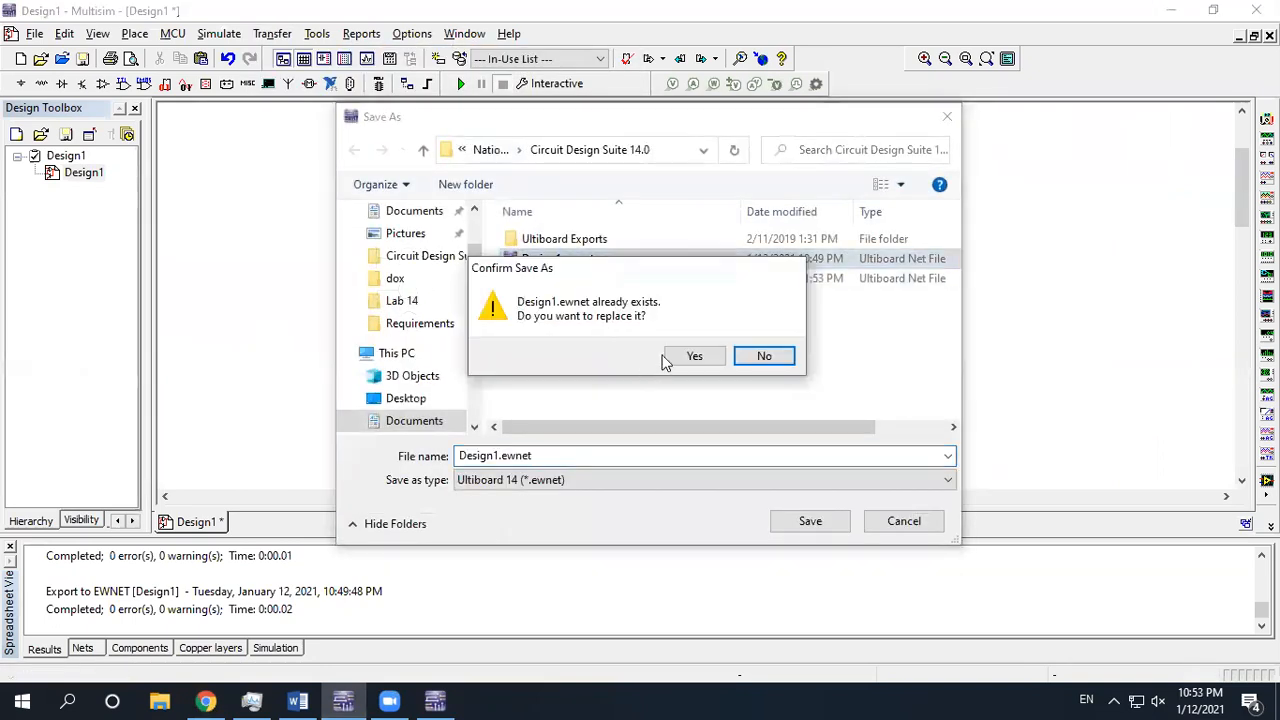
{"action": "left_click", "coordinate": [690, 356]}
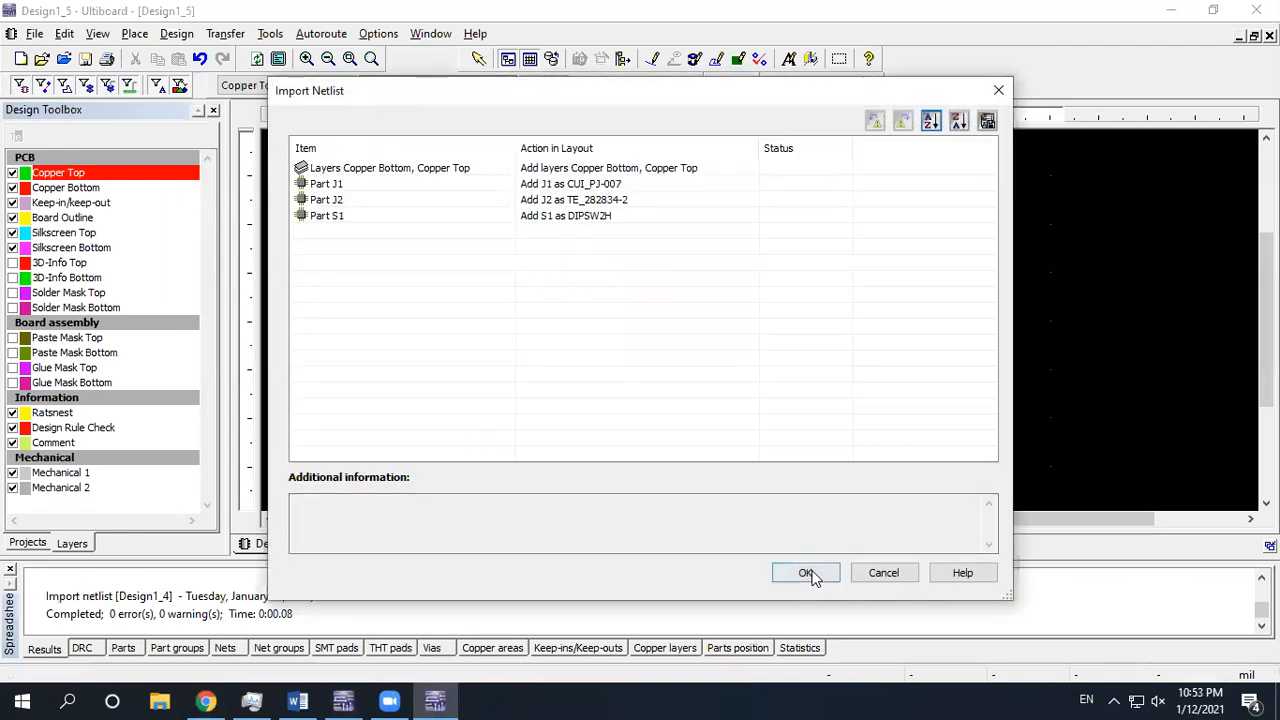
Import the netlist changes, drag terminal block J2 inside the board outline, and select it
{"action": "left_click", "coordinate": [805, 573]}
{"action": "scroll", "coordinate": [571, 186], "scroll_direction": "up", "scroll_amount": 2}
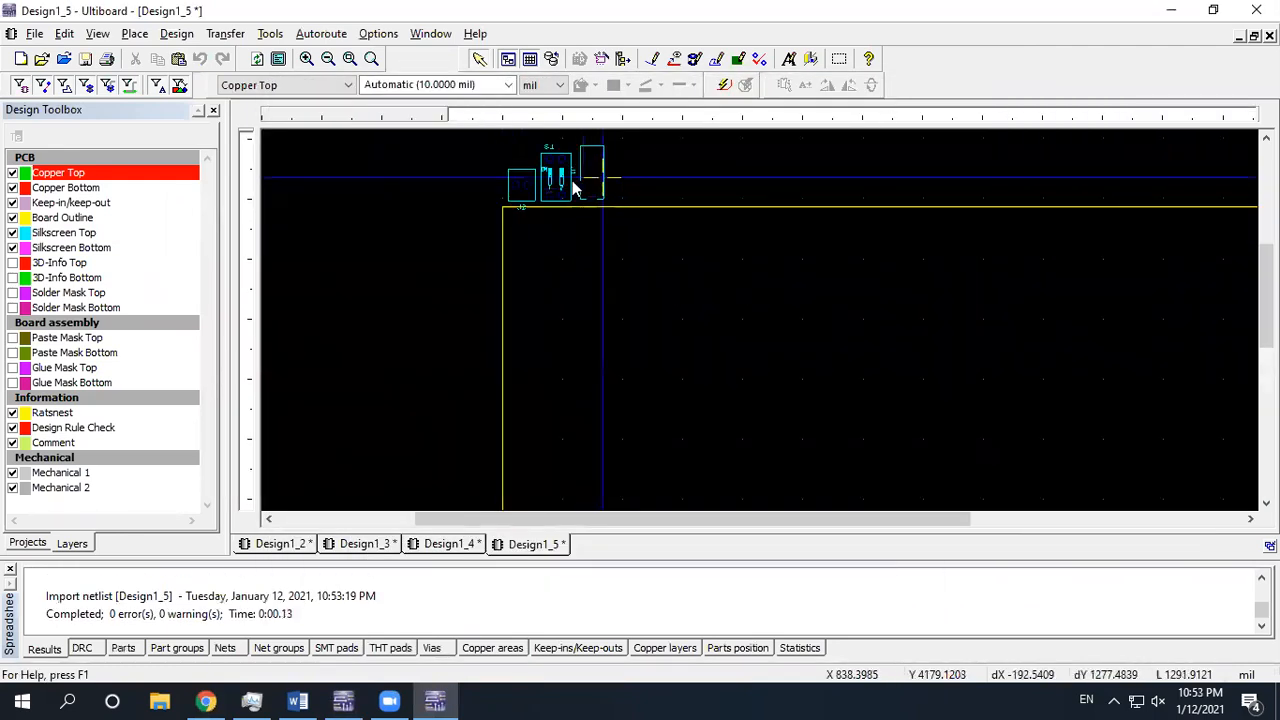
{"action": "left_click_drag", "start_coordinate": [521, 185], "coordinate": [736, 333]}
{"action": "scroll", "coordinate": [736, 333], "scroll_direction": "up", "scroll_amount": 5}
{"action": "scroll", "coordinate": [803, 368], "scroll_direction": "down", "scroll_amount": 3}
{"action": "left_click", "coordinate": [204, 700]}
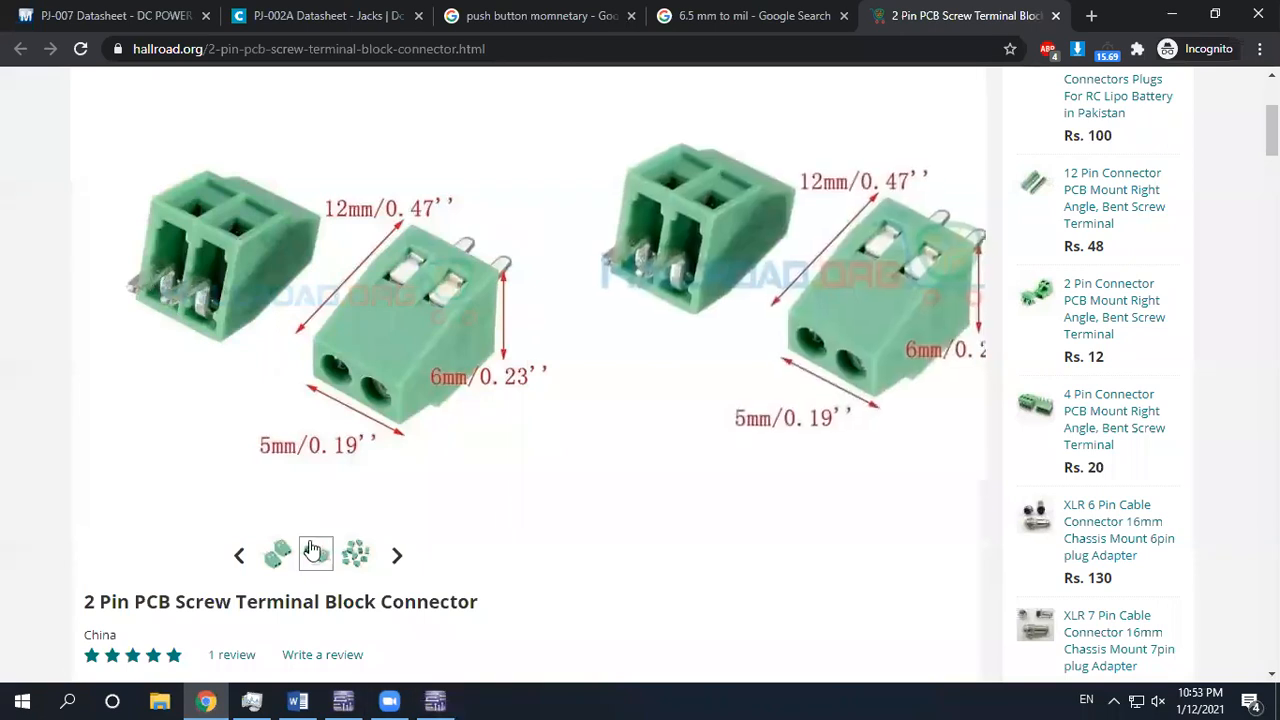
{"action": "left_click", "coordinate": [435, 700]}
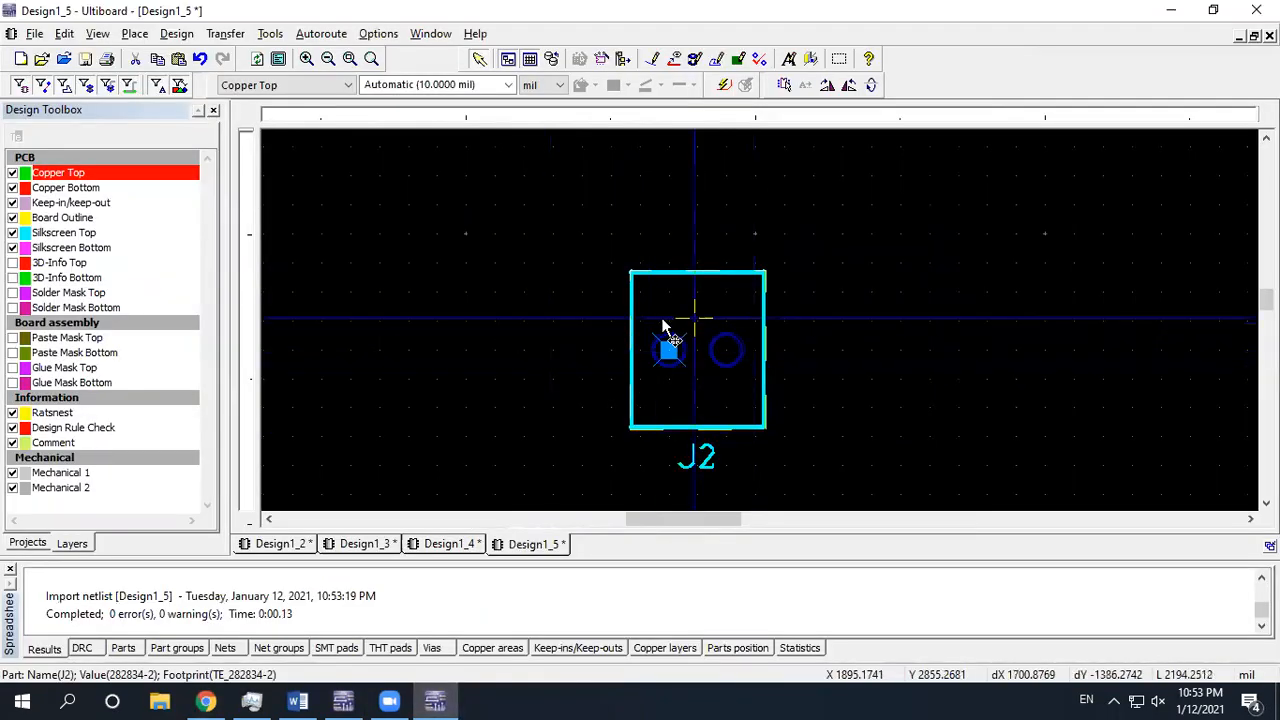
{"action": "scroll", "coordinate": [719, 352], "scroll_direction": "up", "scroll_amount": 1}
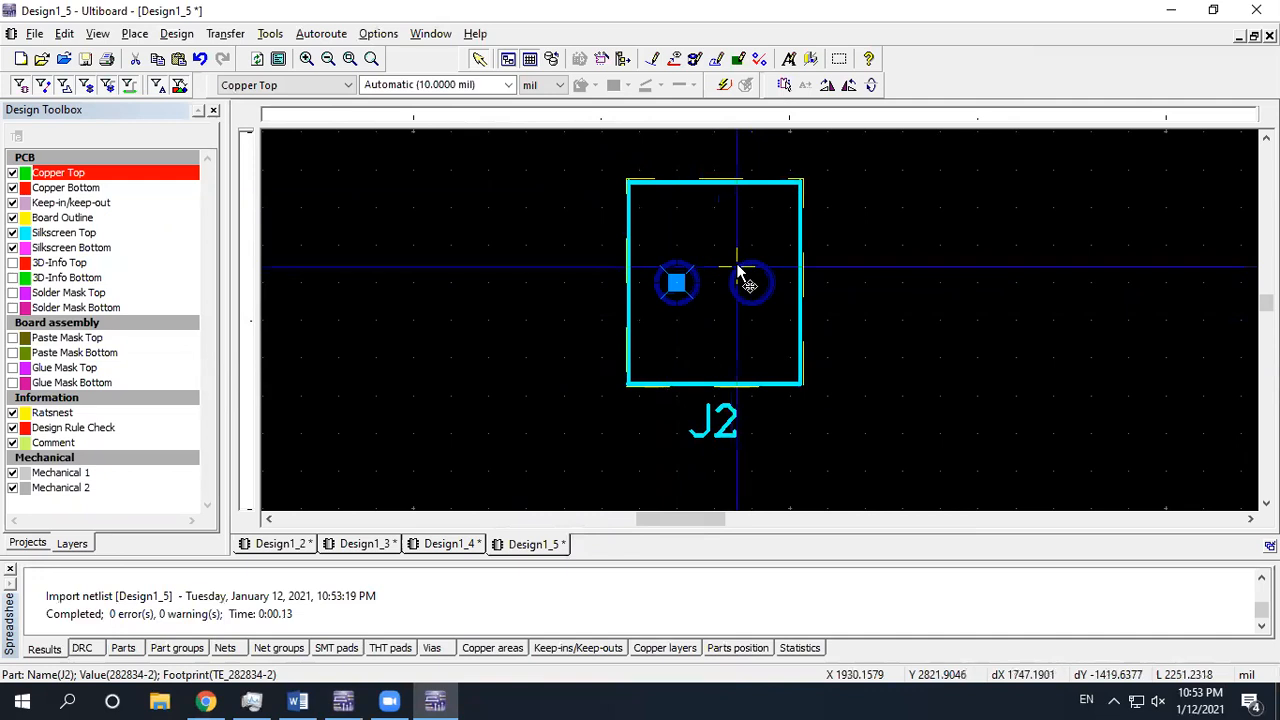
{"action": "left_click", "coordinate": [850, 236]}
{"action": "left_click", "coordinate": [798, 205]}
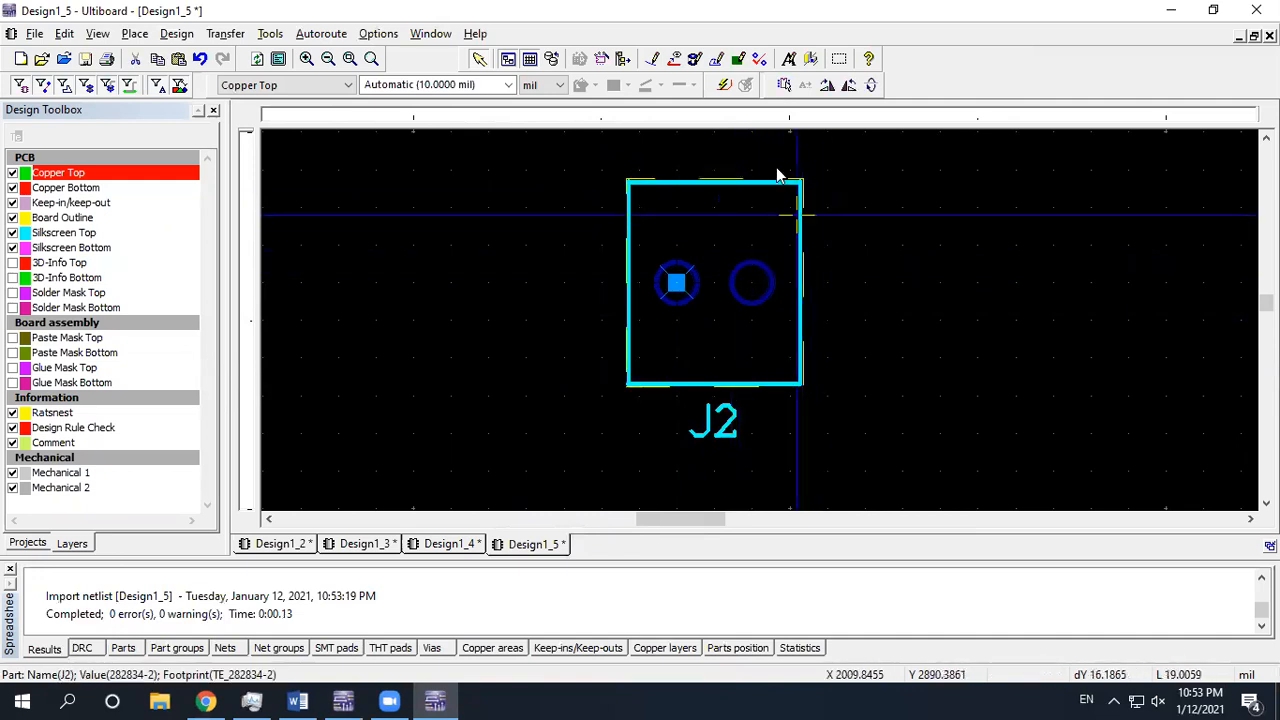
Ungroup J2's footprint during in-place edit and move its left pad further left
{"action": "left_click", "coordinate": [786, 86]}
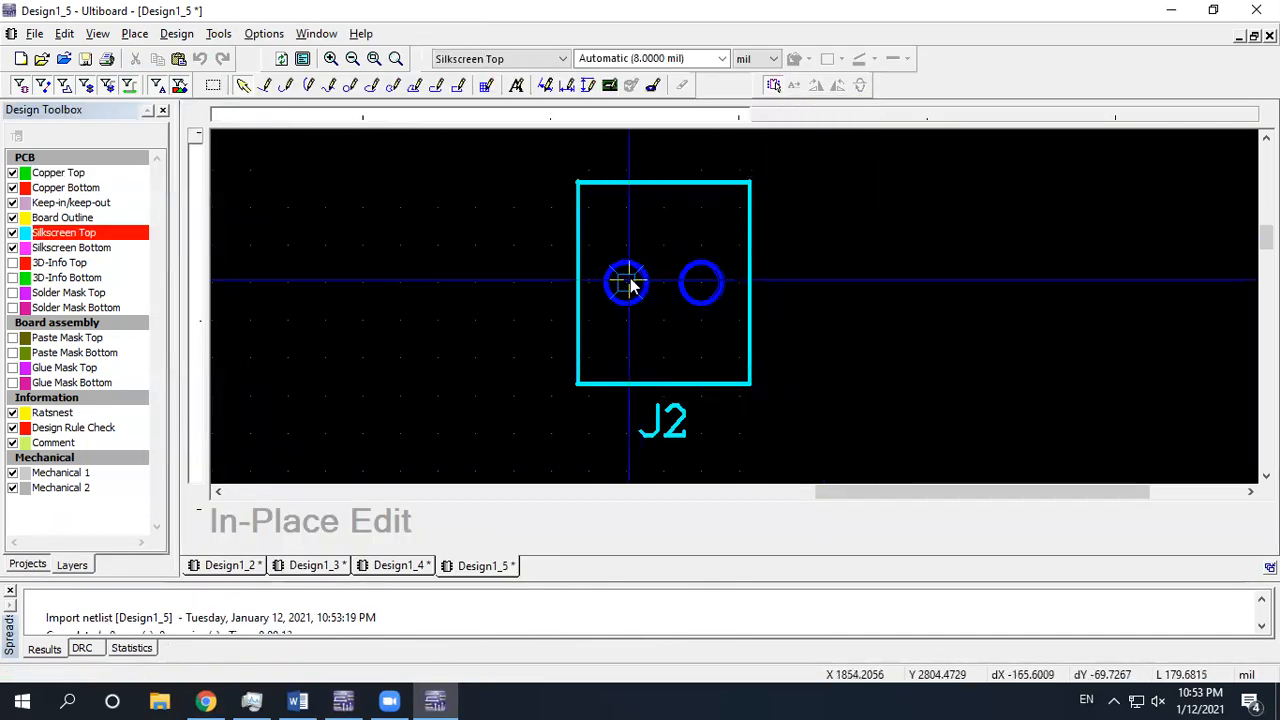
{"action": "left_click_drag", "start_coordinate": [628, 285], "coordinate": [591, 285]}
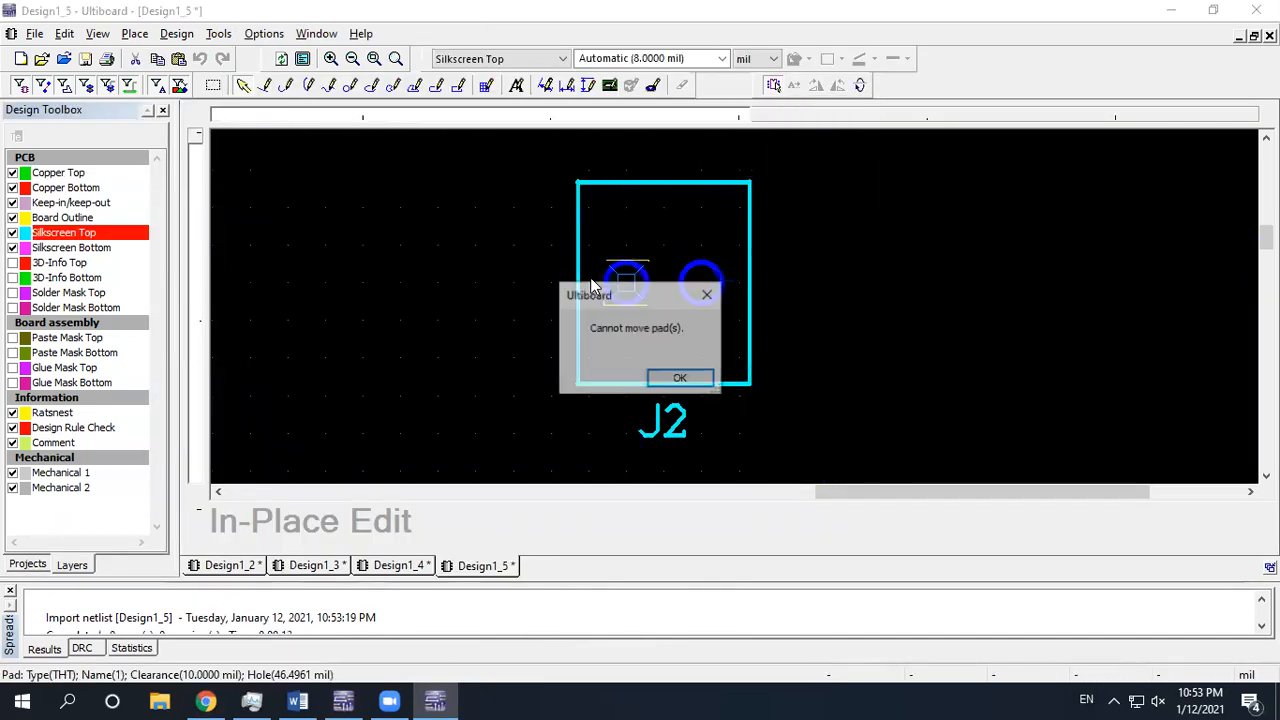
{"action": "left_click", "coordinate": [676, 380]}
{"action": "left_click", "coordinate": [668, 285]}
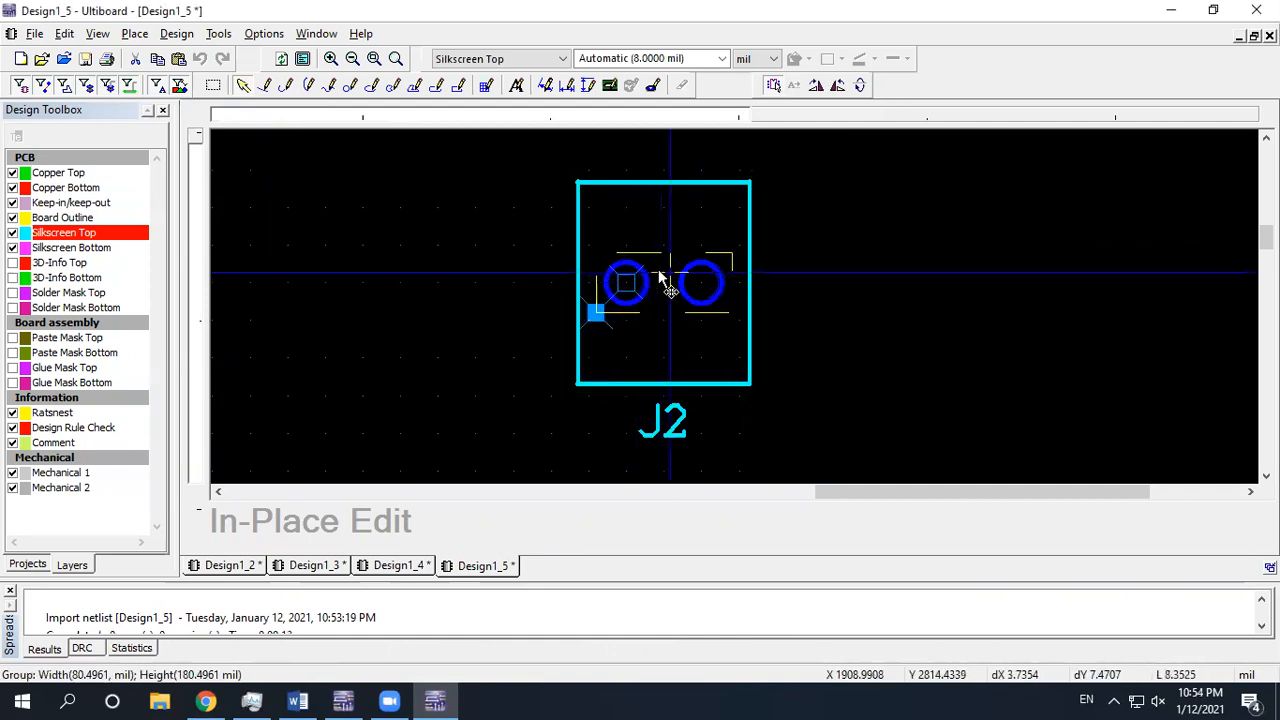
{"action": "right_click", "coordinate": [660, 285]}
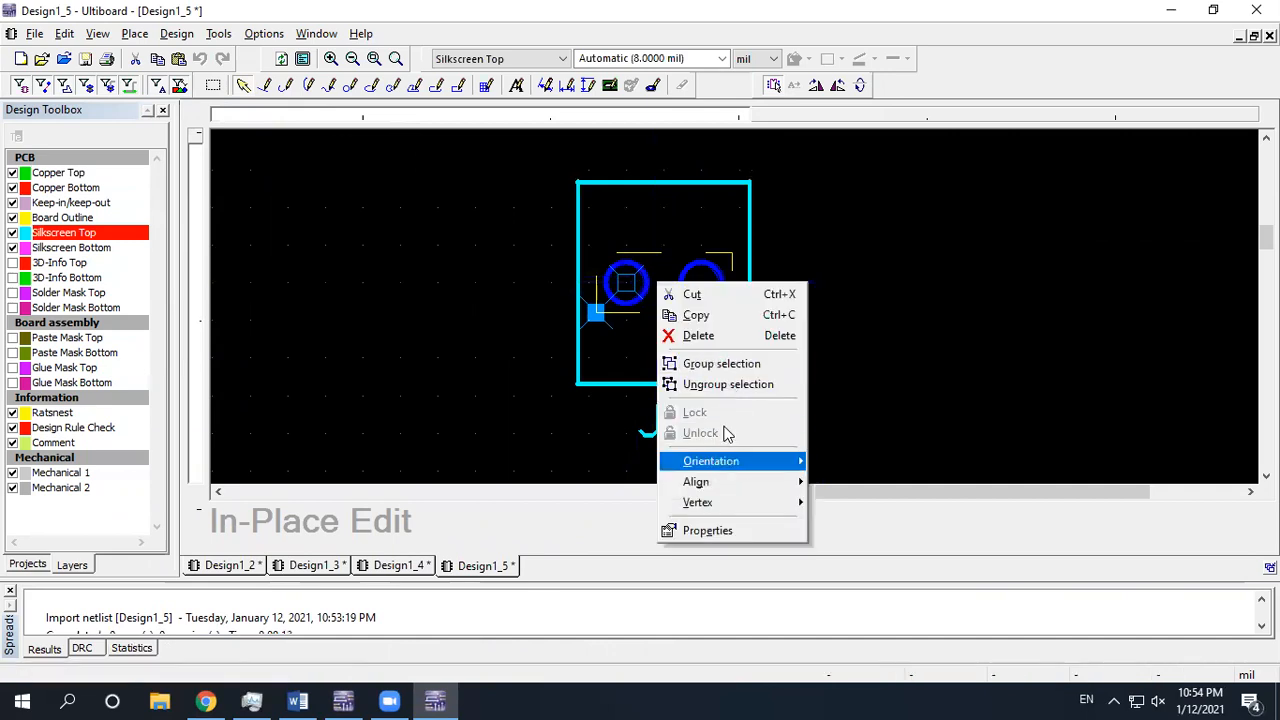
{"action": "left_click", "coordinate": [714, 384]}
{"action": "left_click_drag", "start_coordinate": [627, 283], "coordinate": [587, 276]}
{"action": "left_click", "coordinate": [525, 337]}
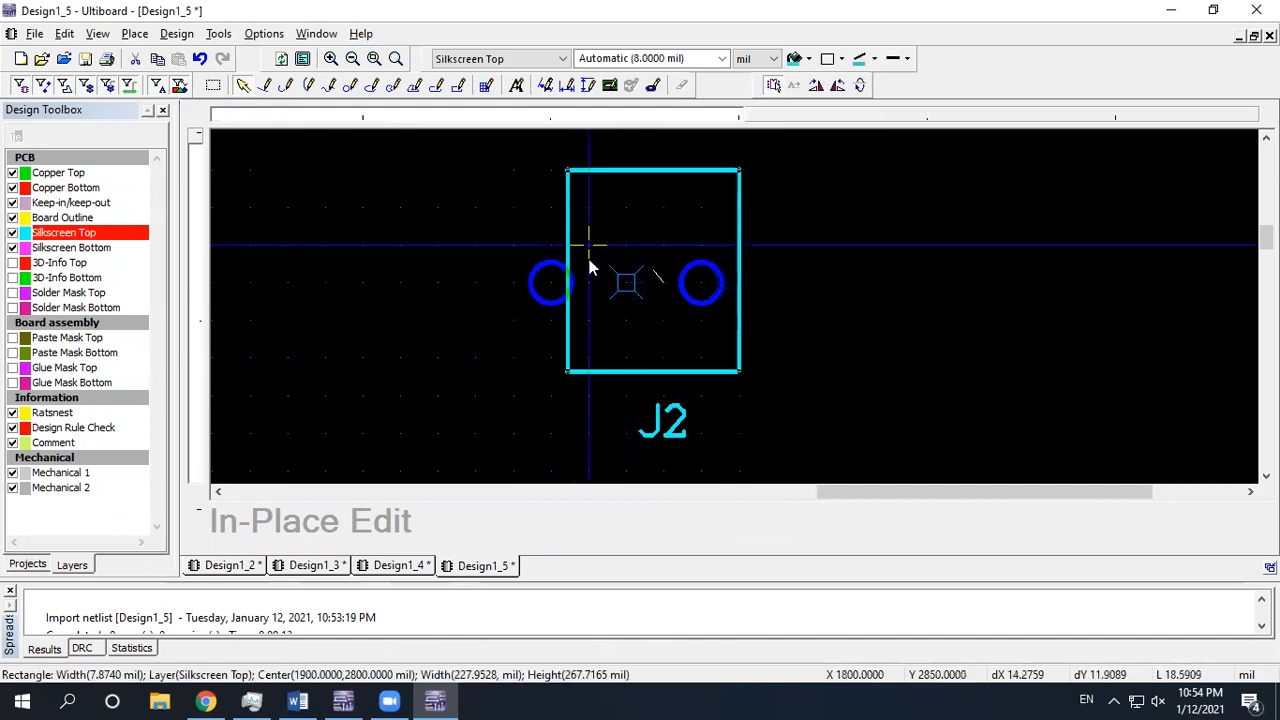
Widen J2's silkscreen outline to about 301 mil around both pads and finish editing
{"action": "left_click_drag", "start_coordinate": [589, 261], "coordinate": [598, 263]}
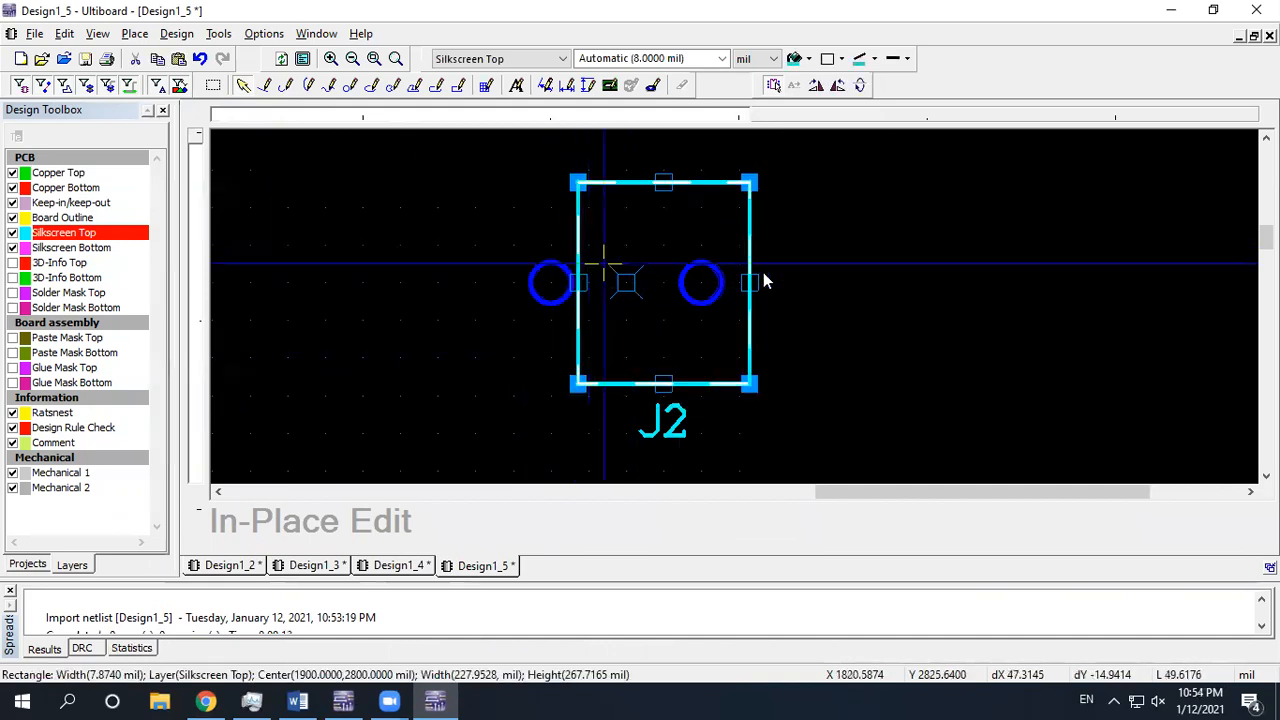
{"action": "left_click", "coordinate": [804, 267]}
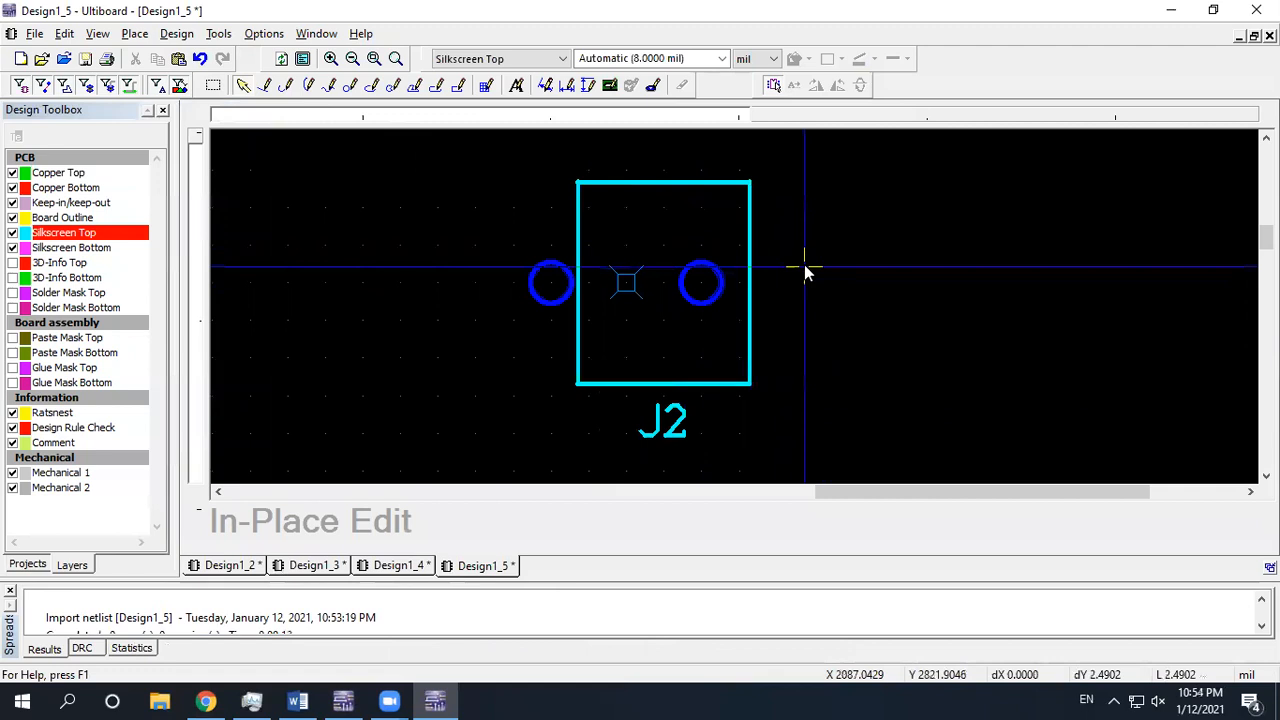
{"action": "left_click", "coordinate": [751, 229]}
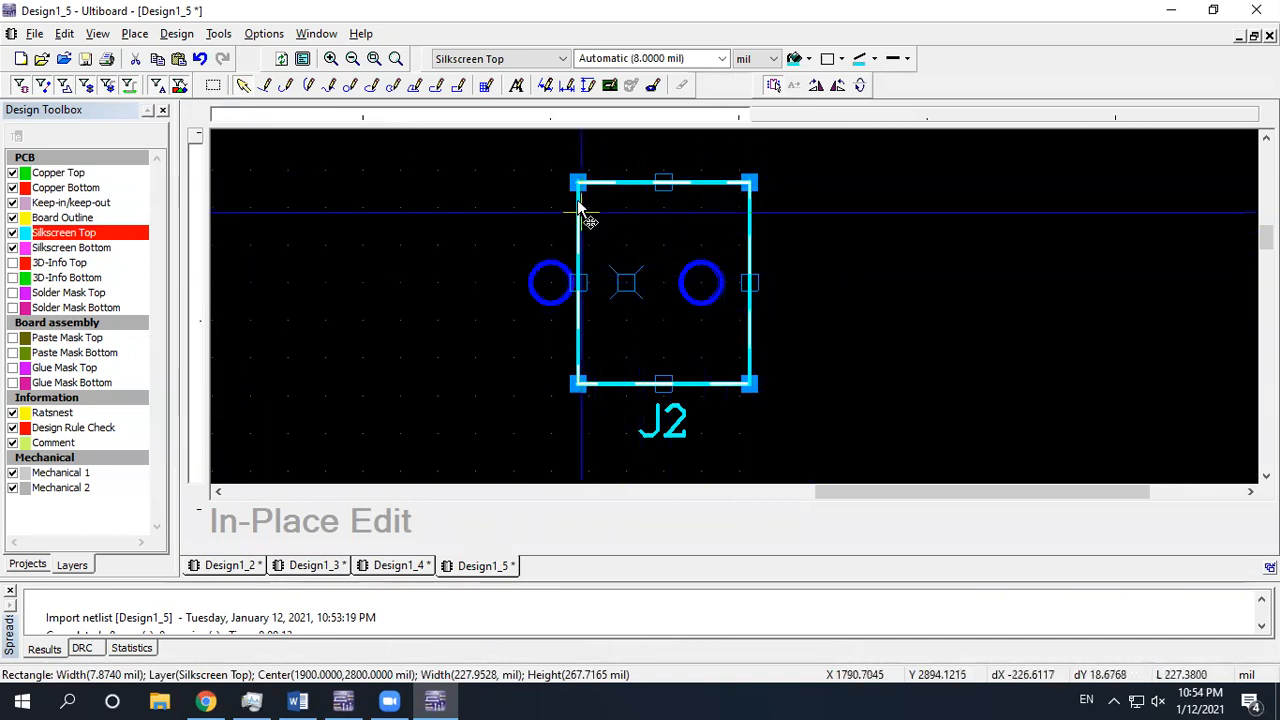
{"action": "left_click_drag", "start_coordinate": [578, 283], "coordinate": [507, 282]}
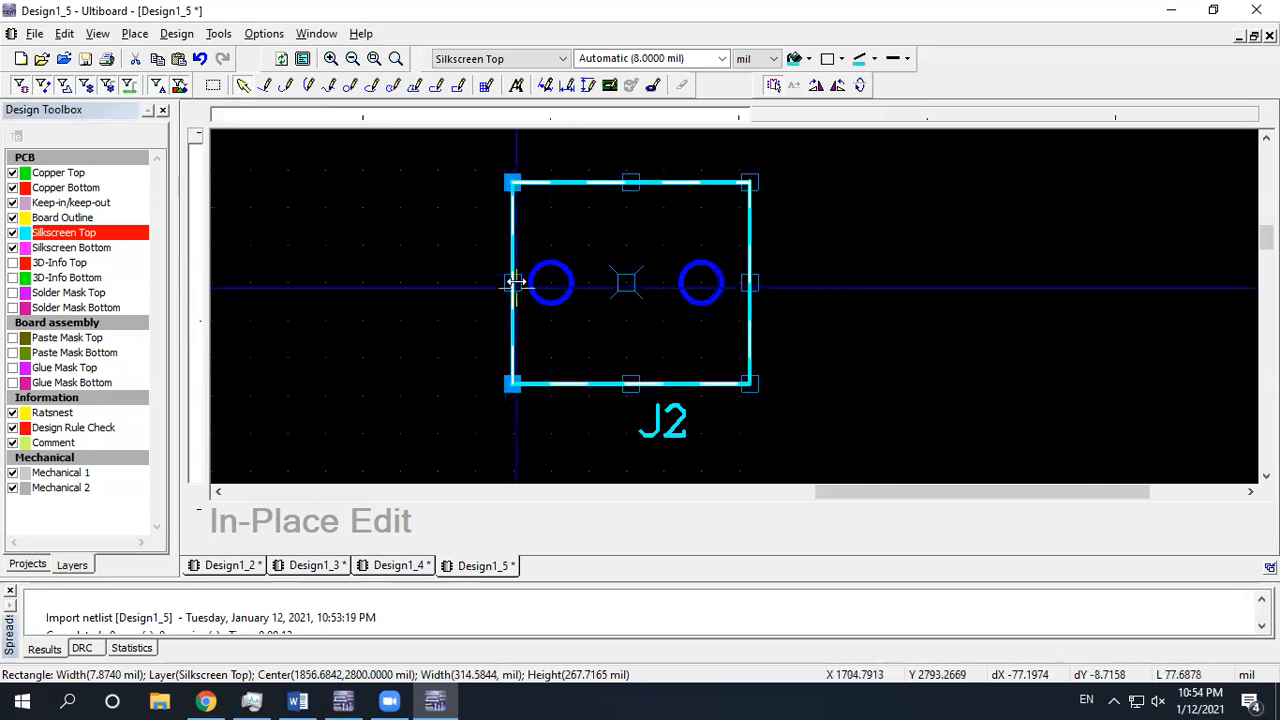
{"action": "left_click_drag", "start_coordinate": [752, 279], "coordinate": [742, 278]}
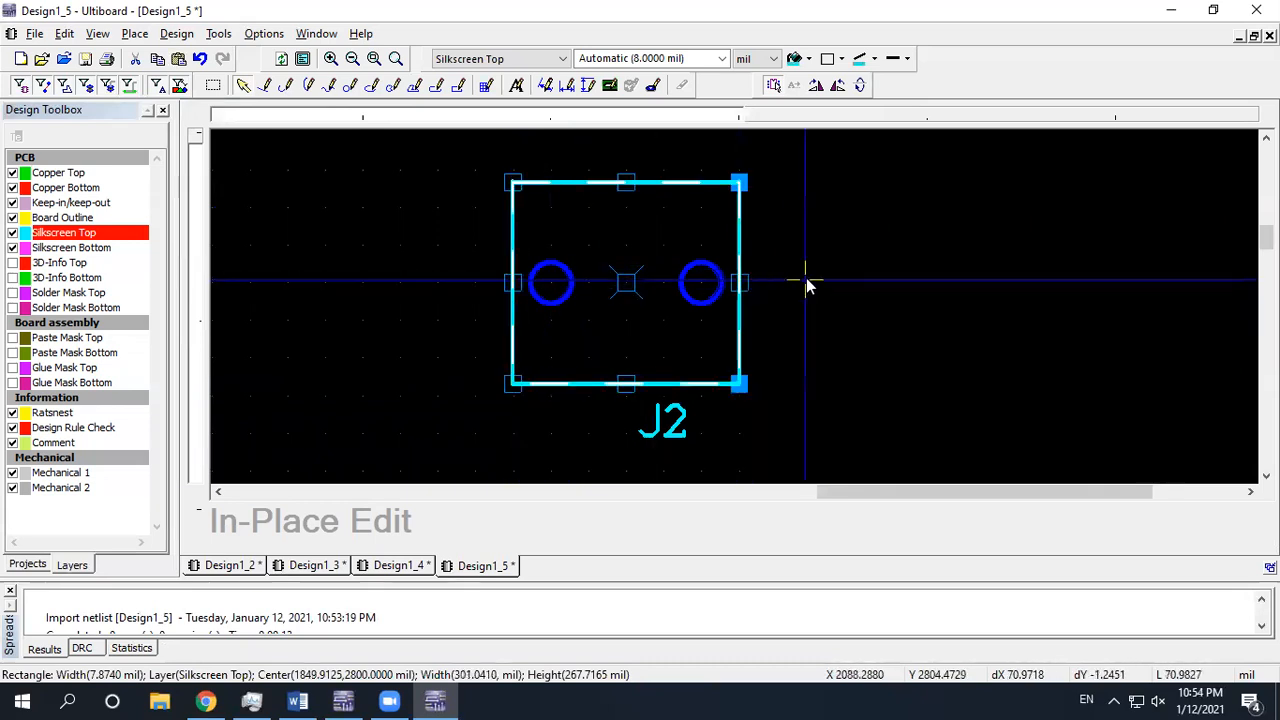
{"action": "left_click", "coordinate": [807, 279]}
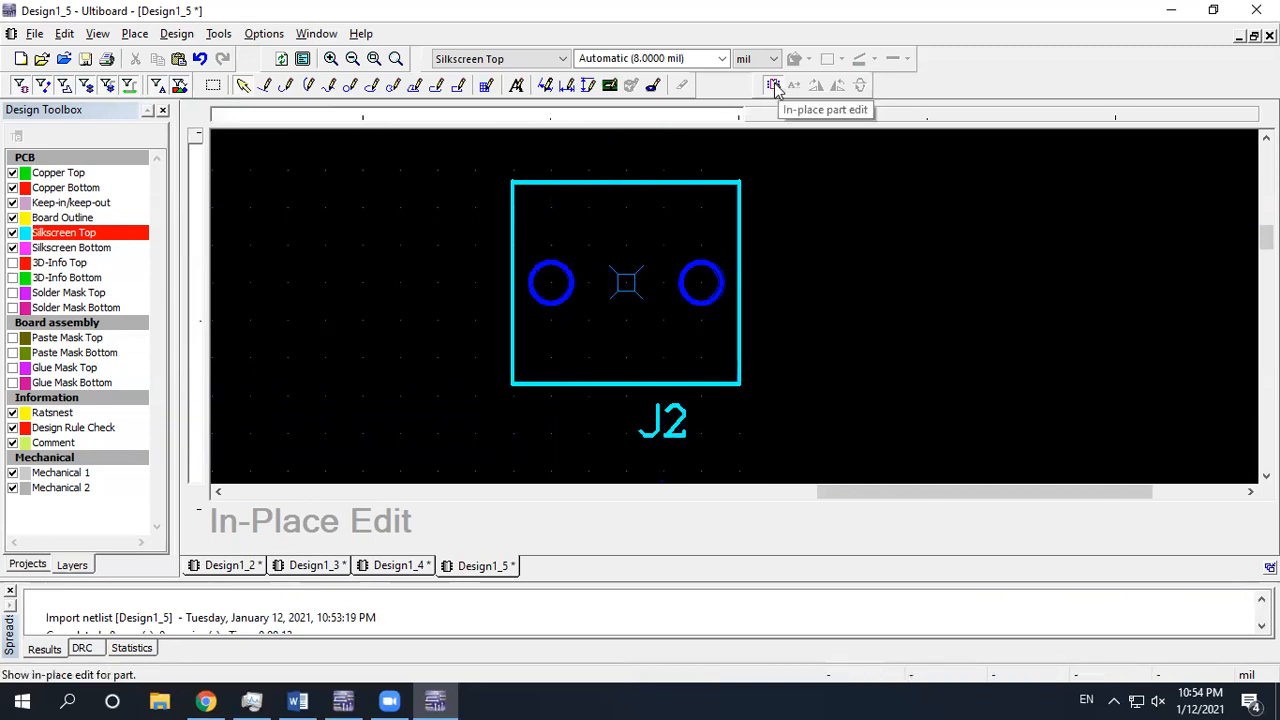
{"action": "left_click", "coordinate": [775, 86]}
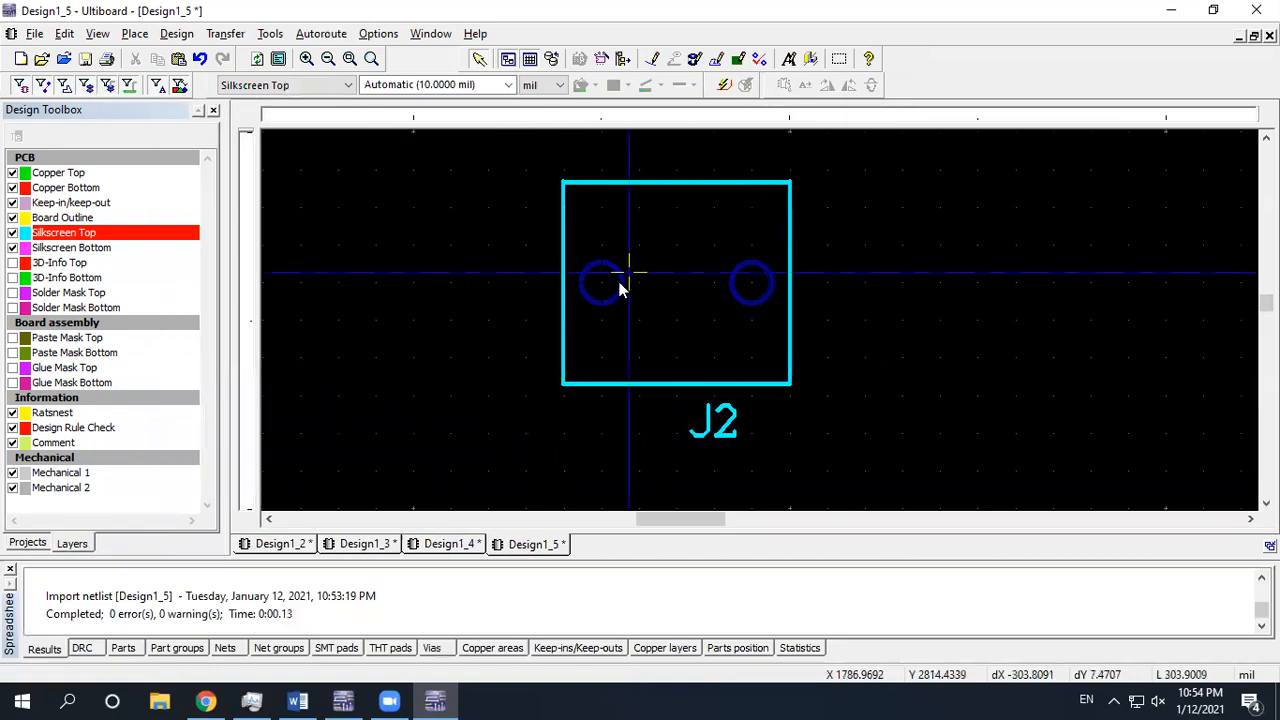
Set J2's pad 1 to a round 100 mil diameter with a 50 mil drill
{"action": "left_click", "coordinate": [614, 284]}
{"action": "double_click", "coordinate": [613, 289]}
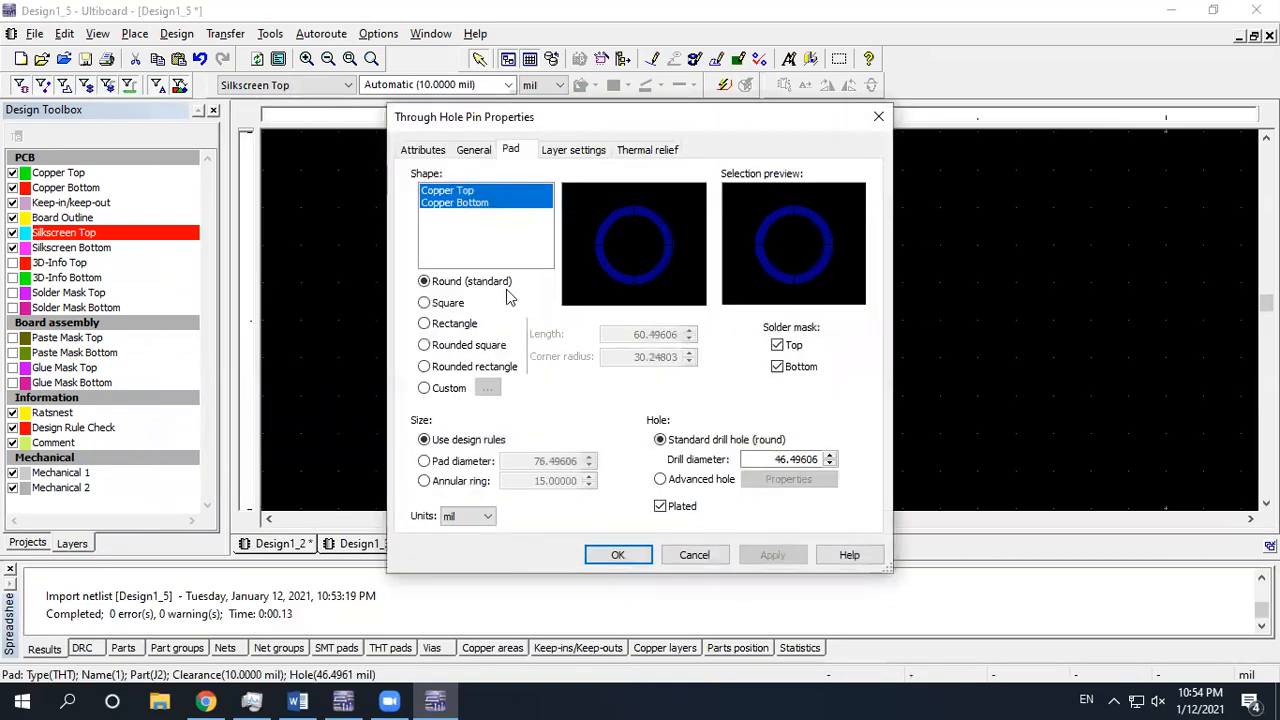
{"action": "left_click", "coordinate": [878, 117]}
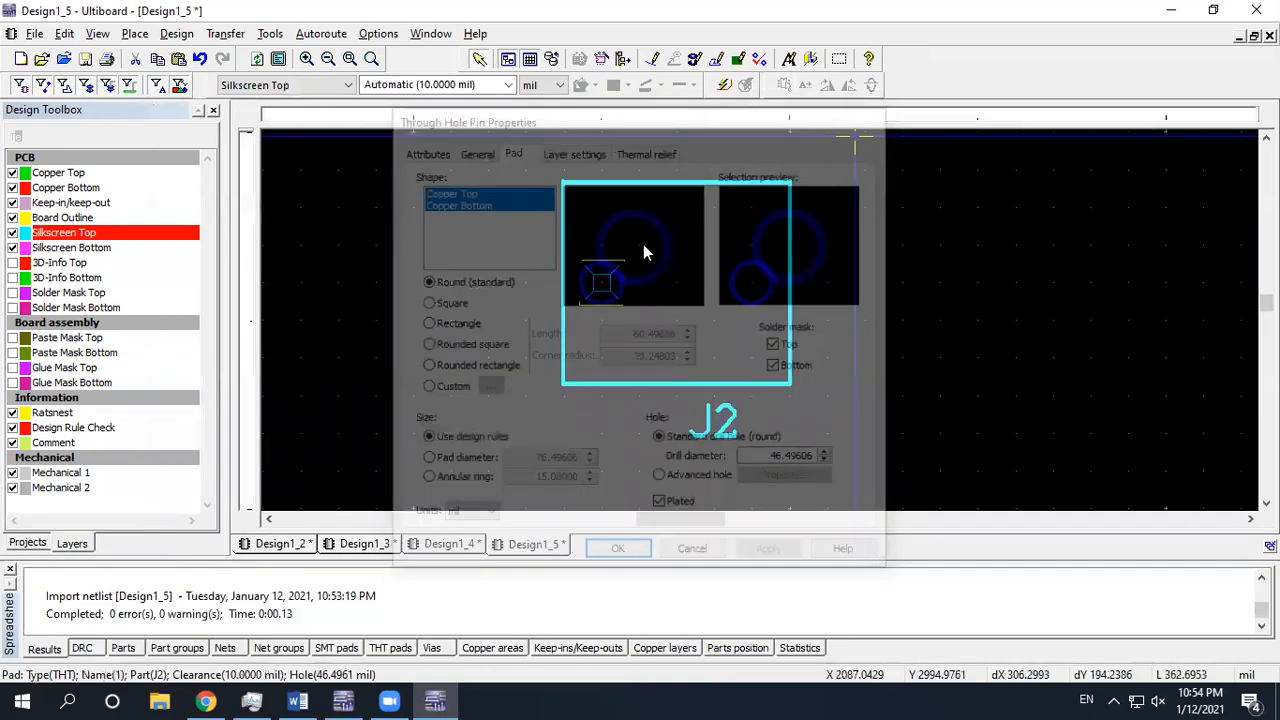
{"action": "scroll", "coordinate": [601, 284], "scroll_direction": "up", "scroll_amount": 4}
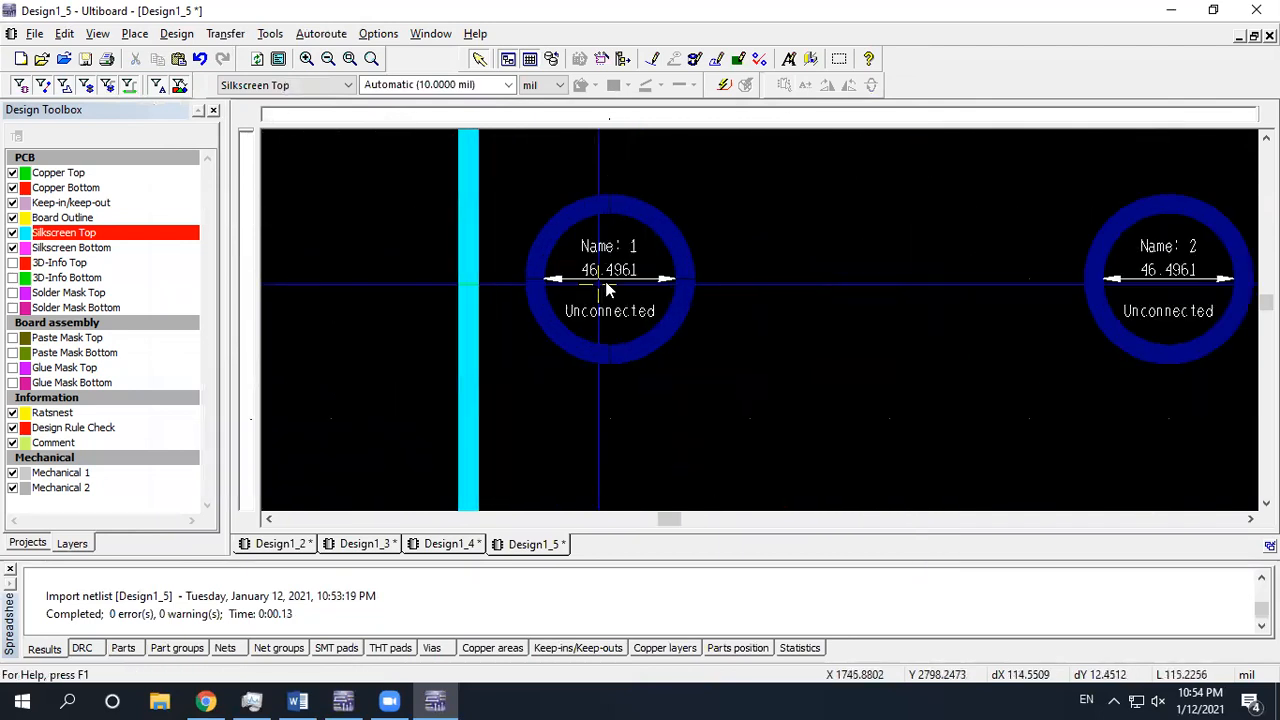
{"action": "scroll", "coordinate": [645, 312], "scroll_direction": "down", "scroll_amount": 2}
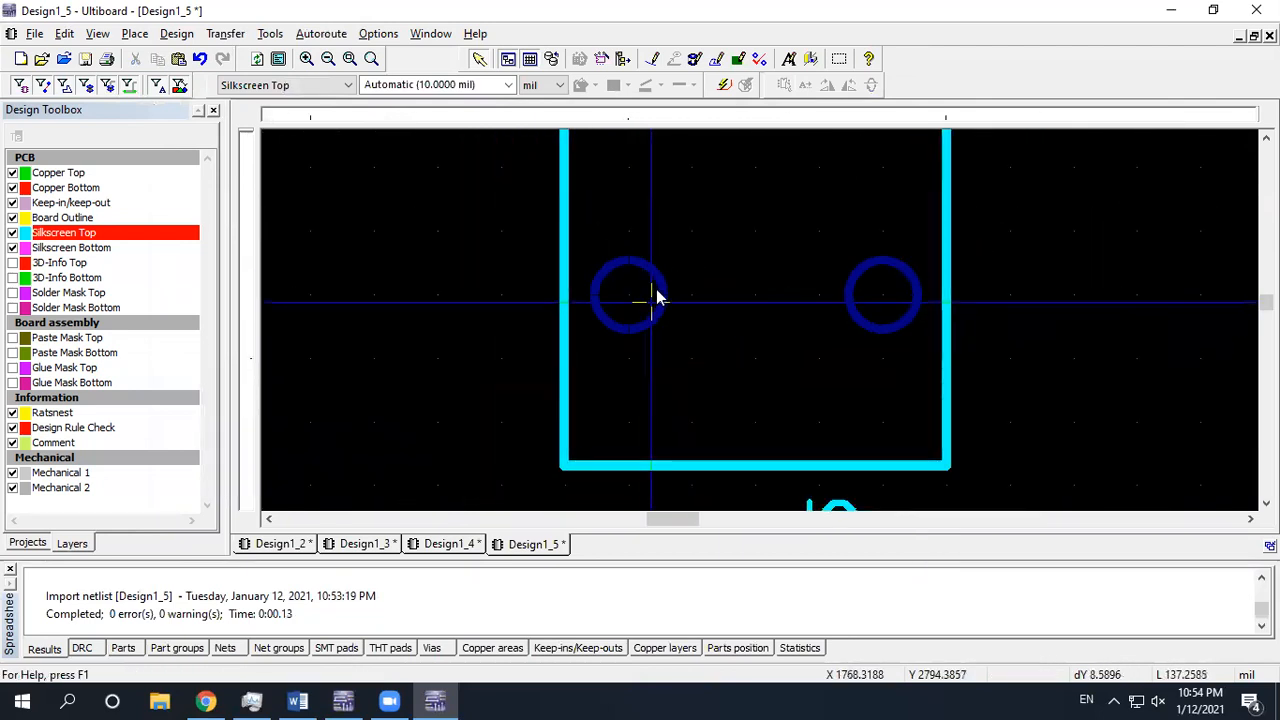
{"action": "scroll", "coordinate": [640, 300], "scroll_direction": "down", "scroll_amount": 1}
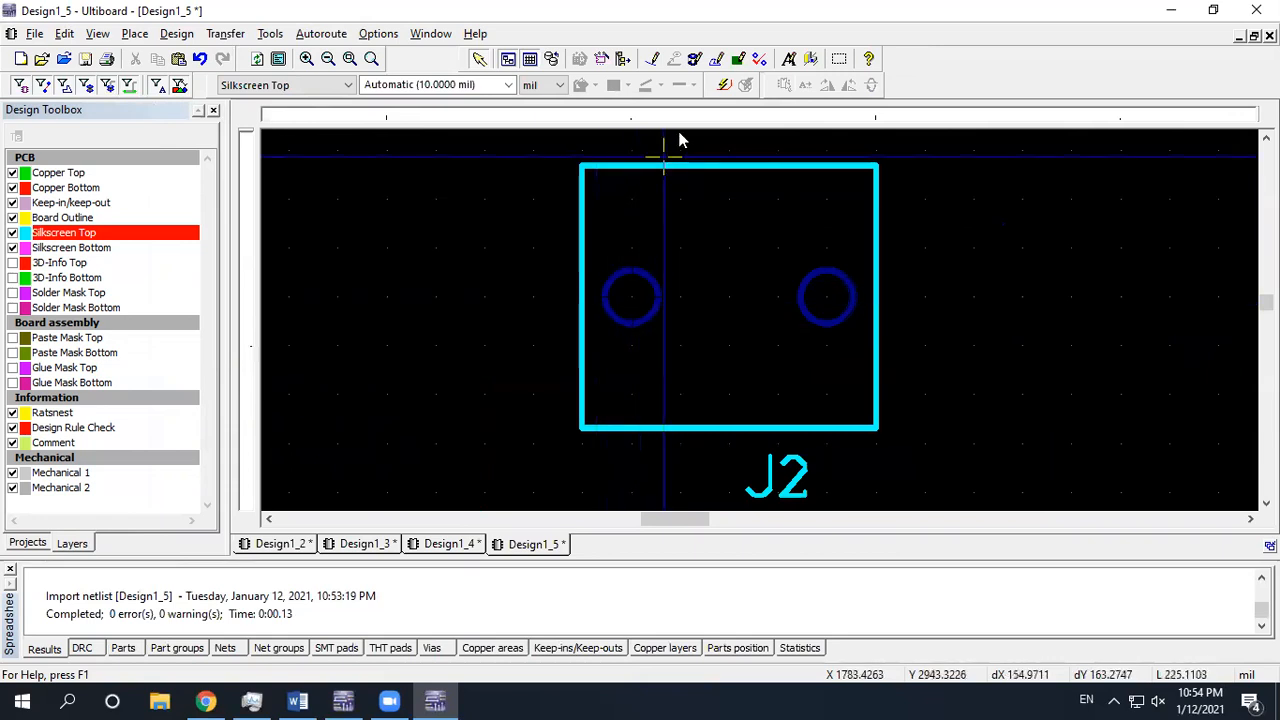
{"action": "left_click", "coordinate": [640, 290]}
{"action": "double_click", "coordinate": [645, 308]}
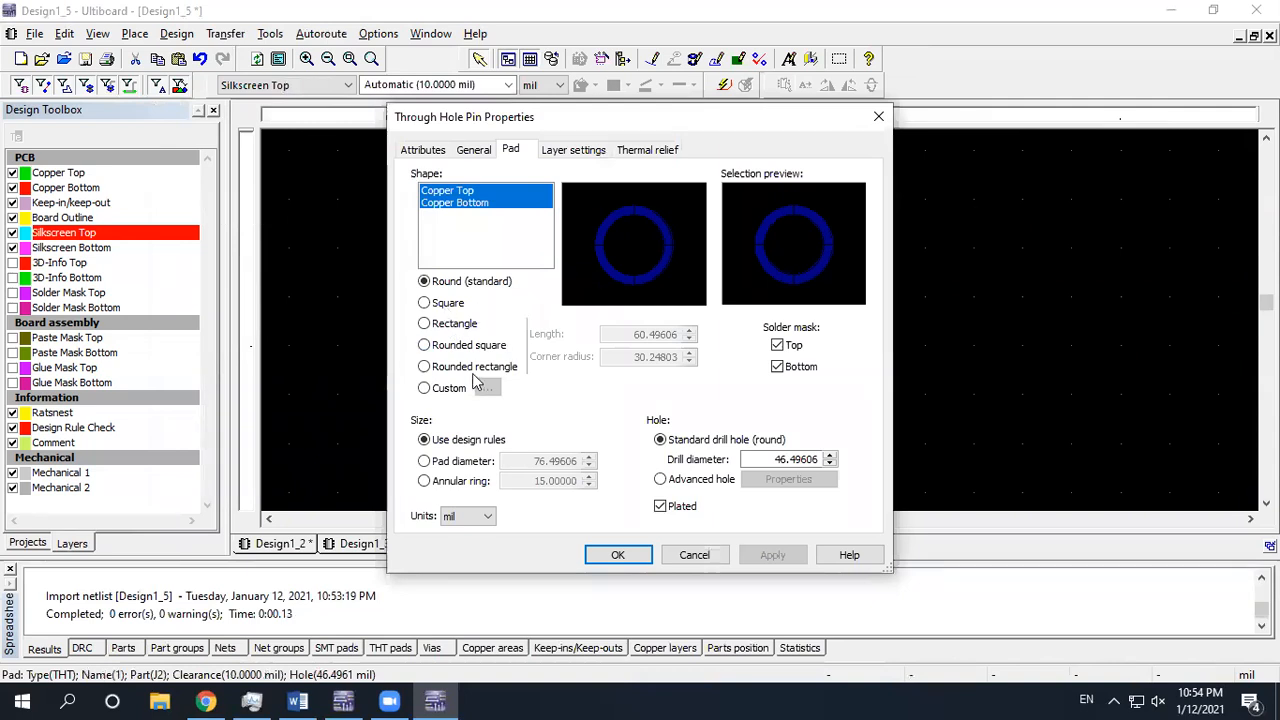
{"action": "left_click", "coordinate": [448, 304]}
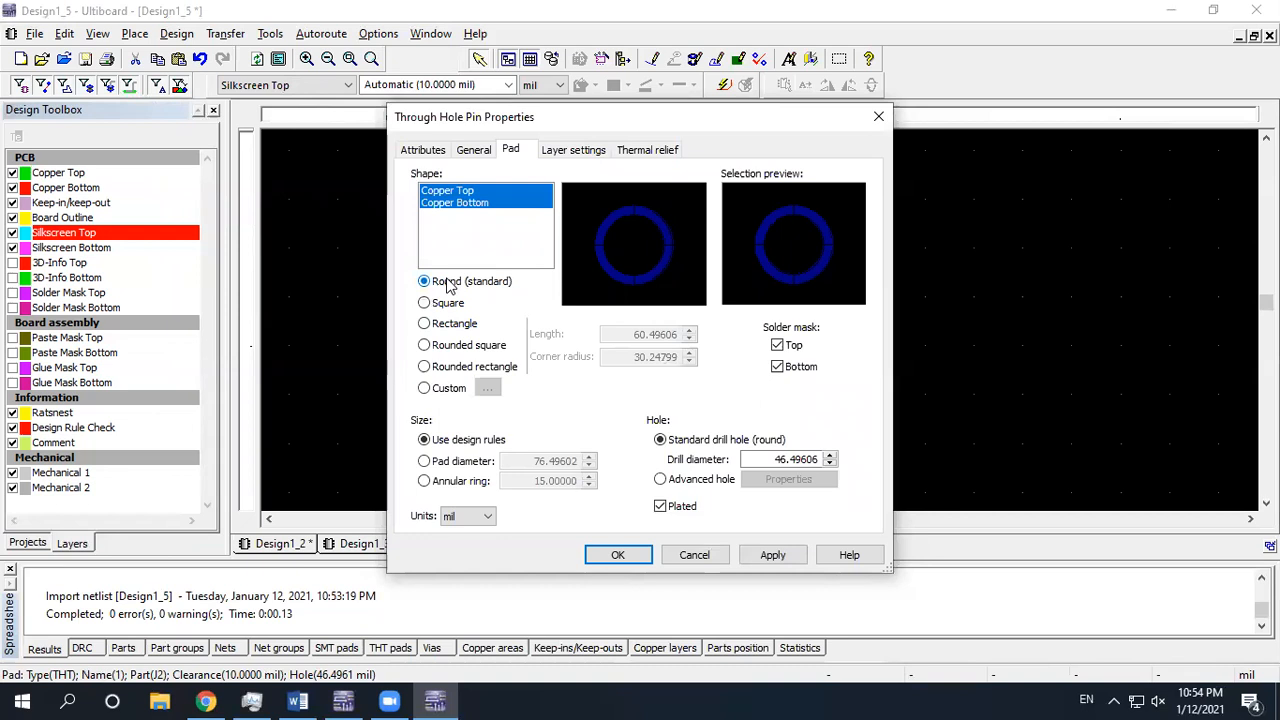
{"action": "left_click", "coordinate": [453, 465]}
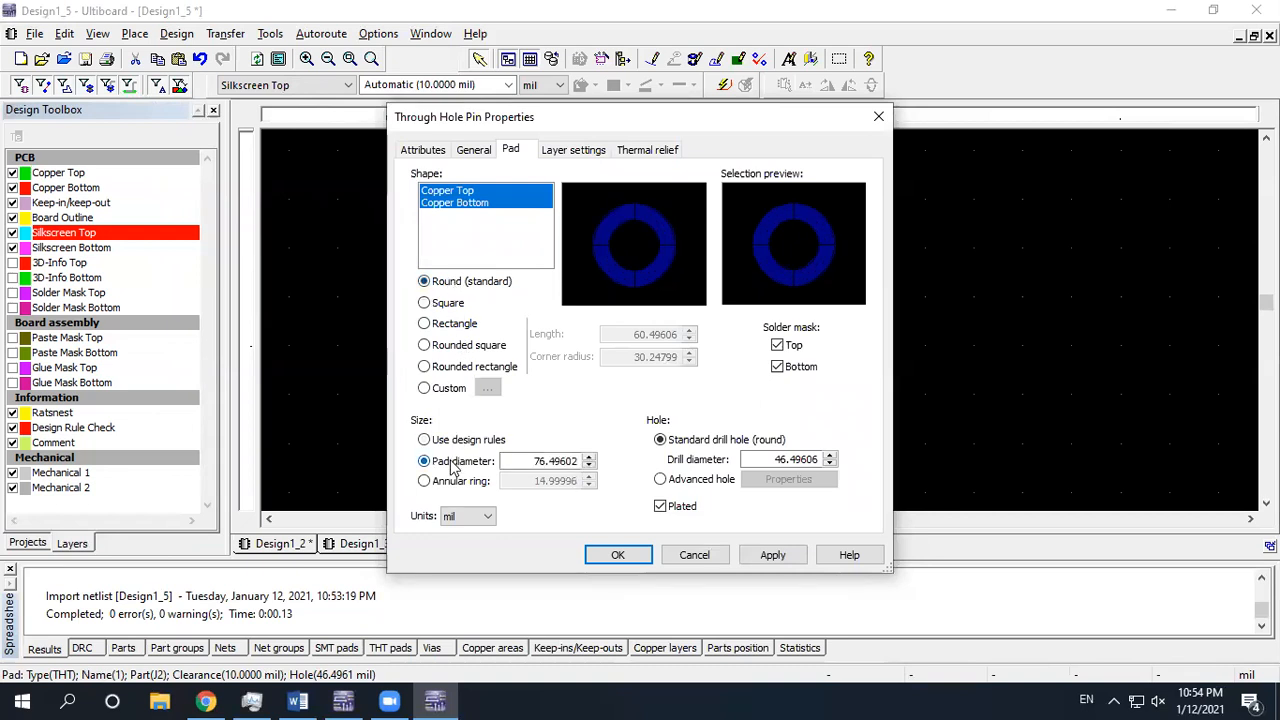
{"action": "double_click", "coordinate": [566, 462]}
{"action": "type", "text": "100"}
{"action": "double_click", "coordinate": [797, 460]}
{"action": "type", "text": "50"}
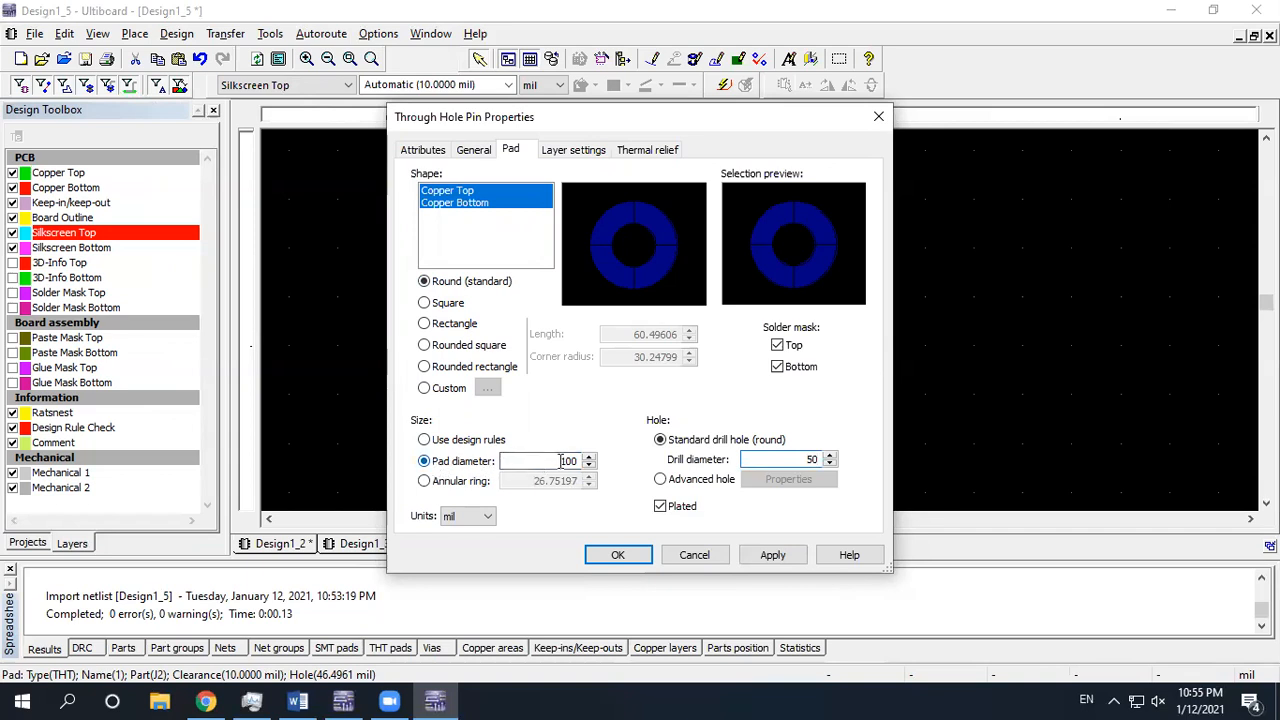
{"action": "left_click", "coordinate": [810, 459]}
{"action": "left_click", "coordinate": [620, 555]}
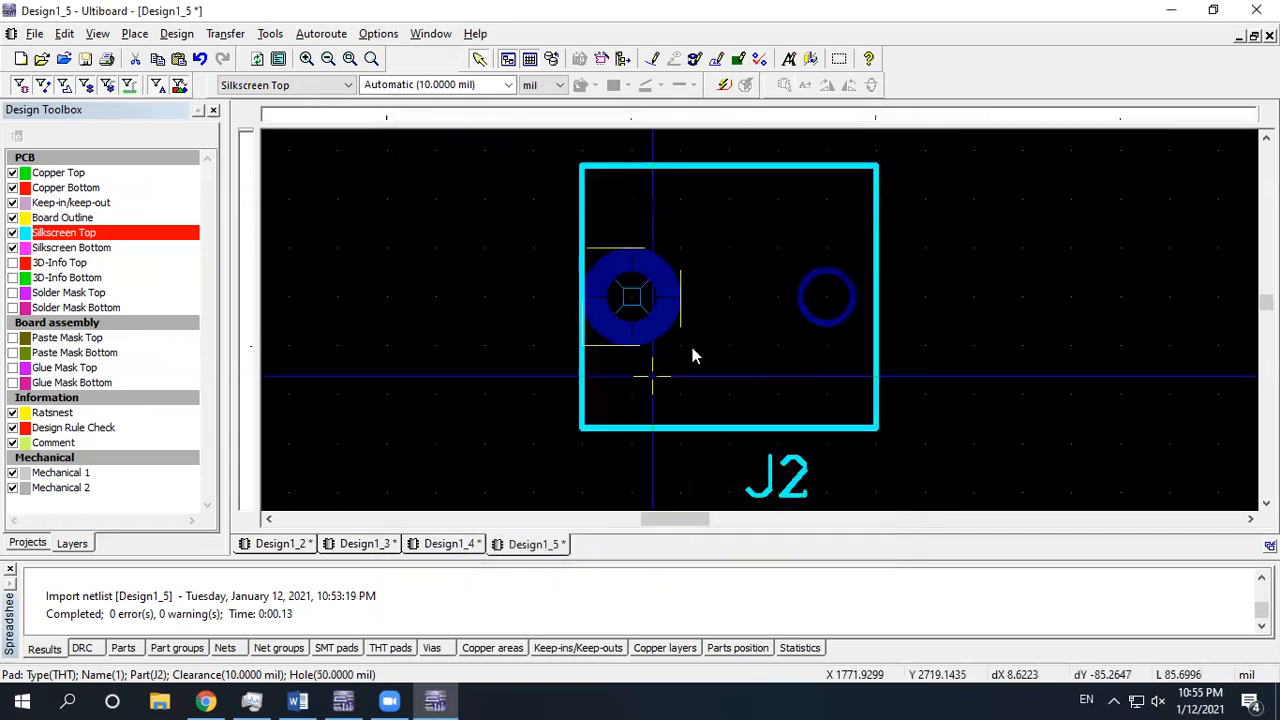
Give pad 2 the same 100 mil diameter and 50 mil drill hole
{"action": "double_click", "coordinate": [850, 292]}
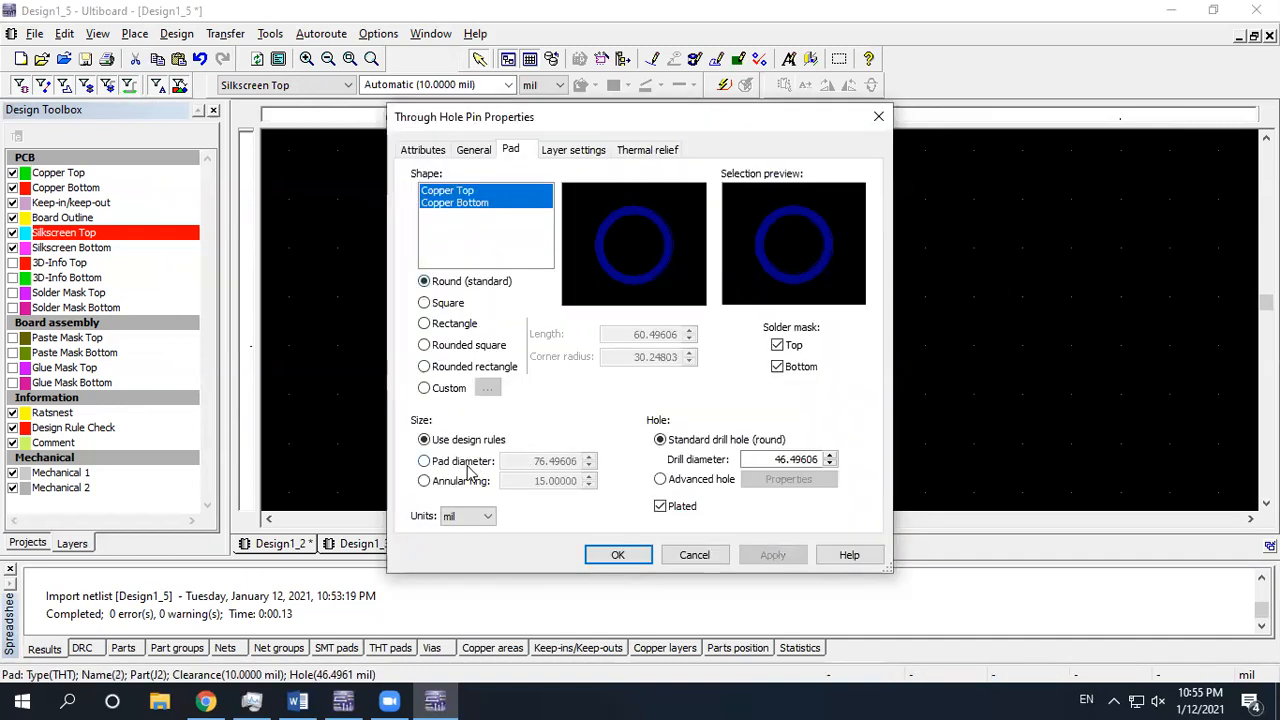
{"action": "left_click", "coordinate": [463, 462]}
{"action": "double_click", "coordinate": [542, 461]}
{"action": "type", "text": "100"}
{"action": "double_click", "coordinate": [780, 459]}
{"action": "type", "text": "50"}
{"action": "left_click", "coordinate": [645, 555]}
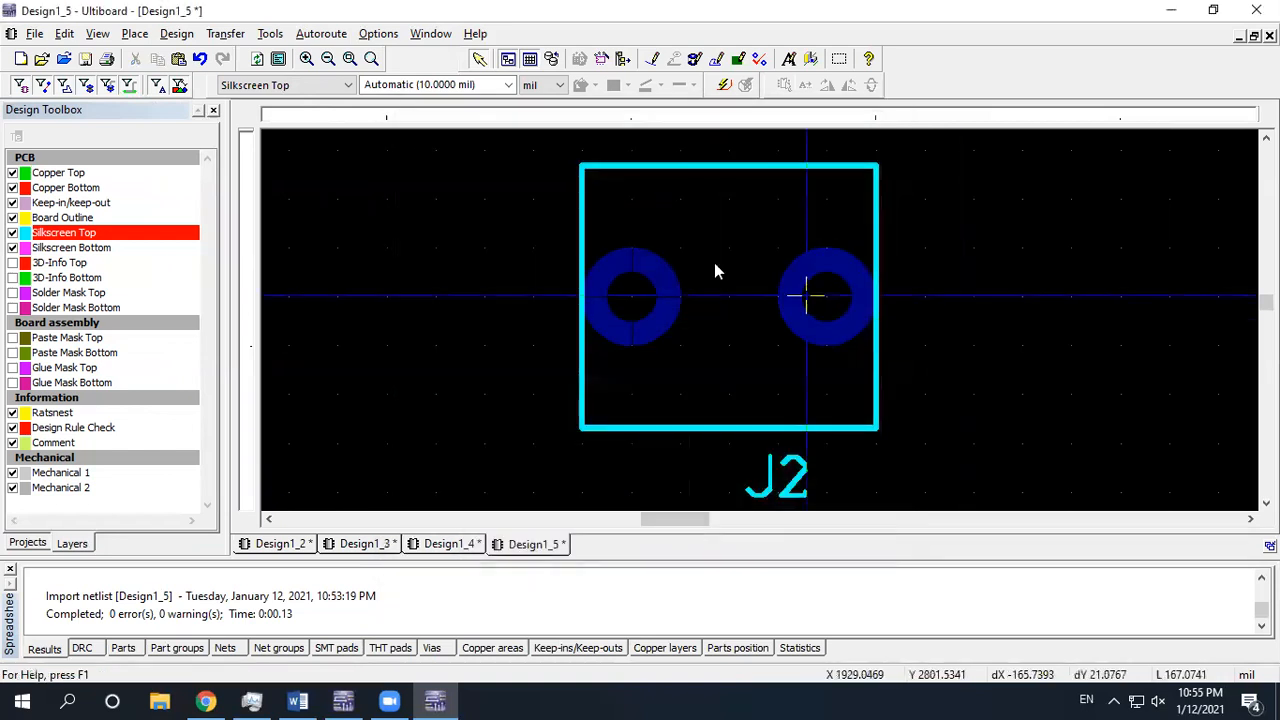
{"action": "scroll", "coordinate": [678, 312], "scroll_direction": "down", "scroll_amount": 3}
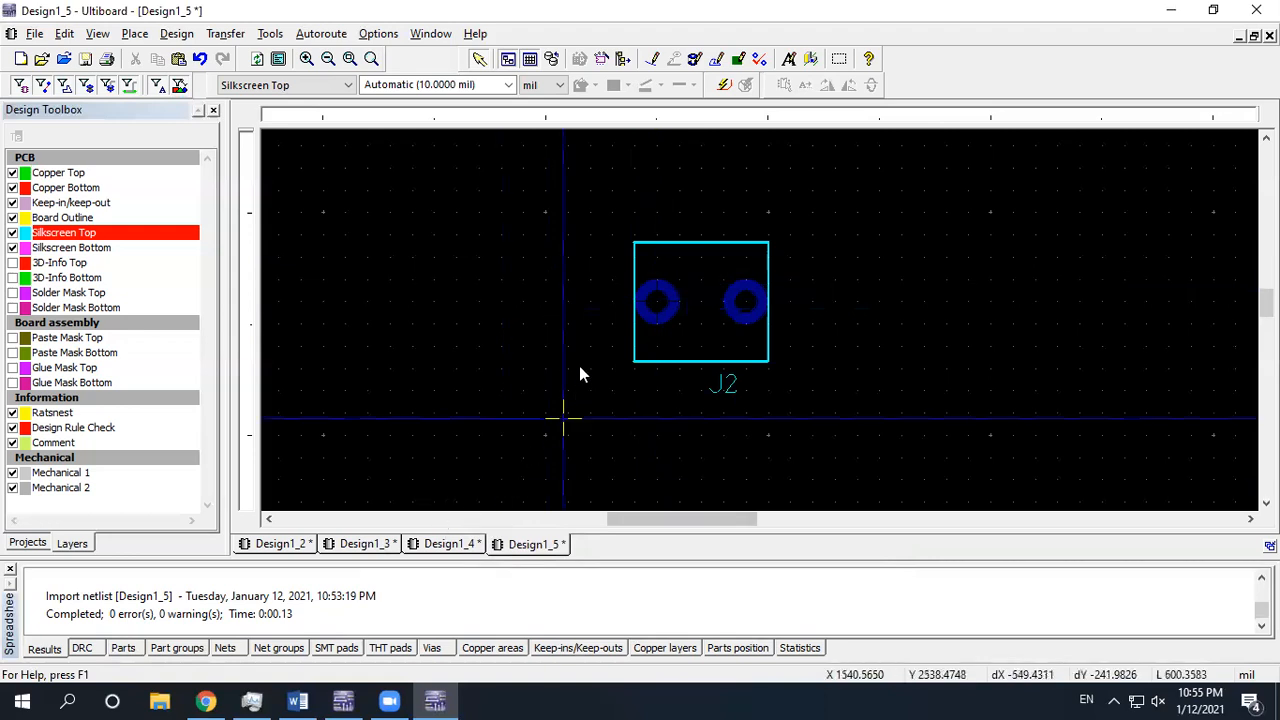
Browse the PJ-002A datasheet, push button images and 2 pin terminal page, ending on Multisim
{"action": "left_click", "coordinate": [343, 700]}
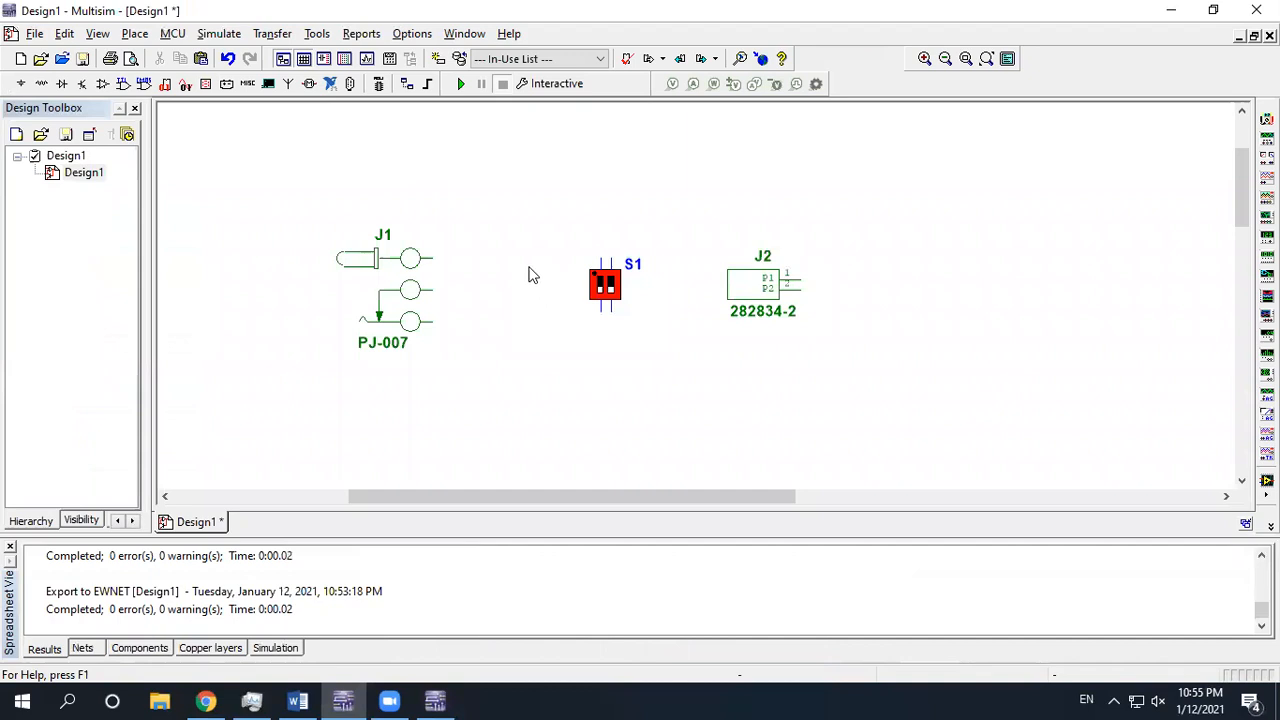
{"action": "left_click", "coordinate": [205, 700]}
{"action": "left_click", "coordinate": [288, 10]}
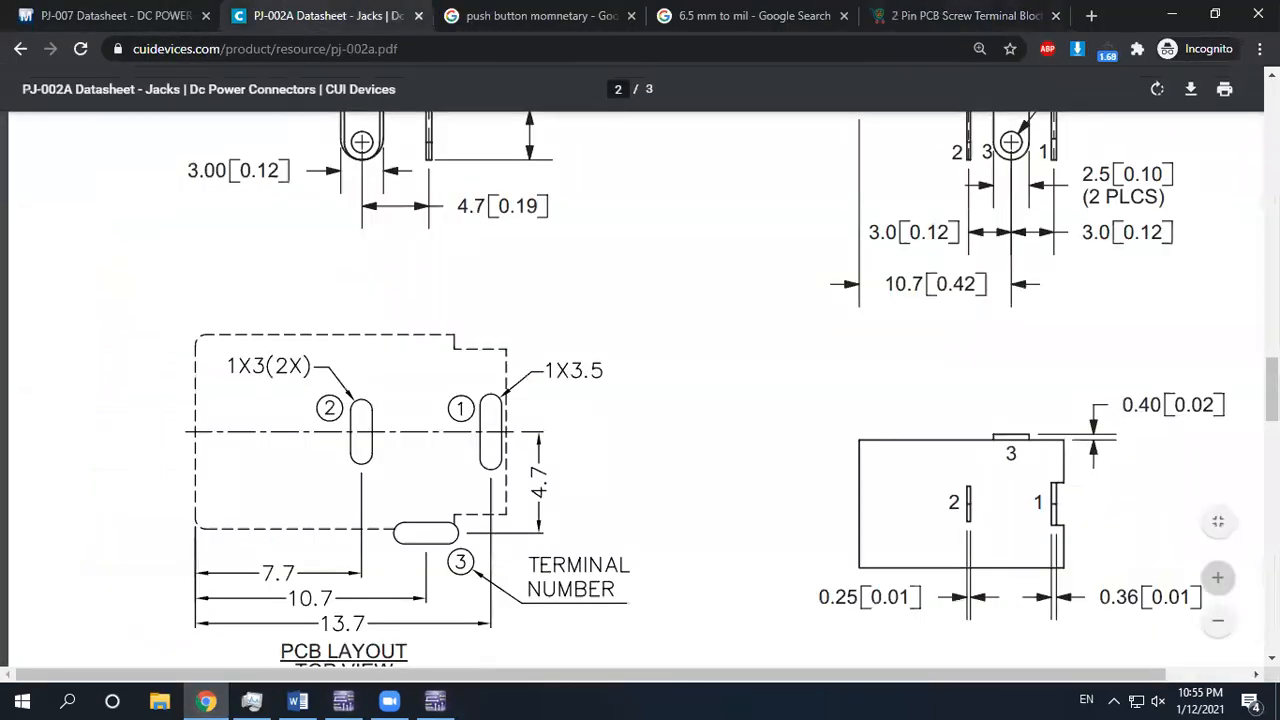
{"action": "scroll", "coordinate": [640, 400], "scroll_direction": "up", "scroll_amount": 10}
{"action": "scroll", "coordinate": [1096, 281], "scroll_direction": "up", "scroll_amount": 2}
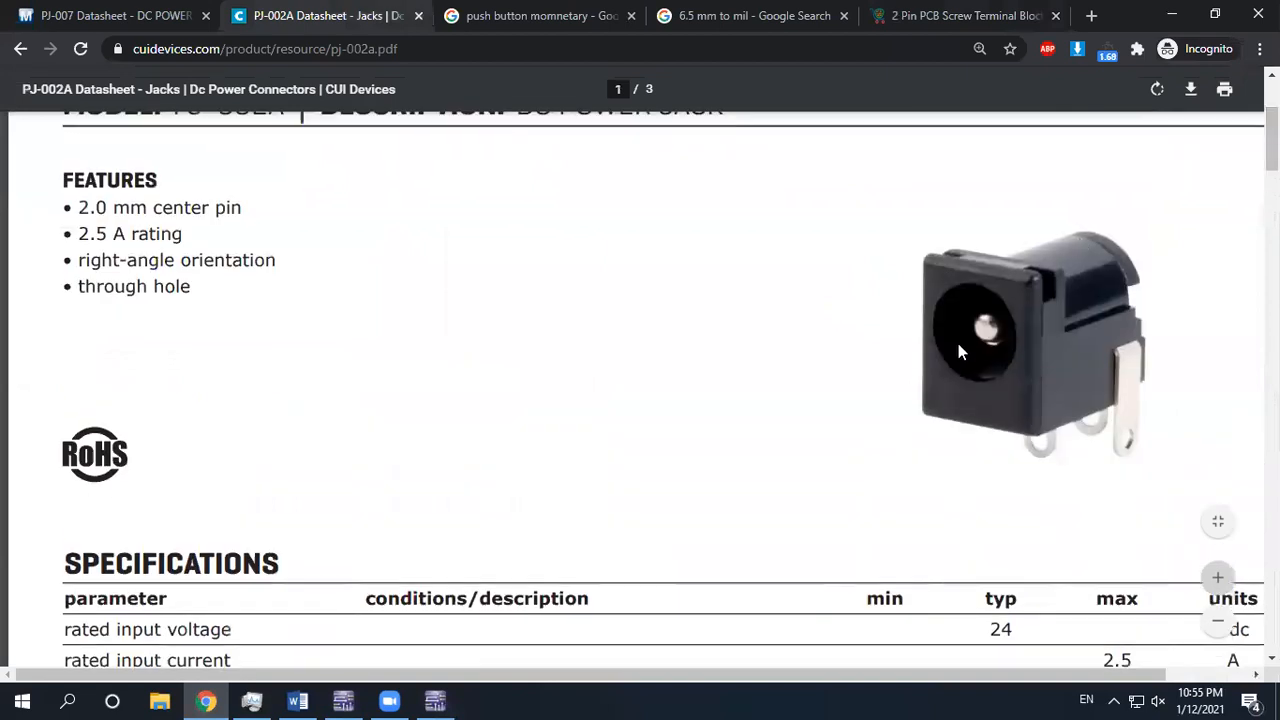
{"action": "left_click", "coordinate": [527, 12]}
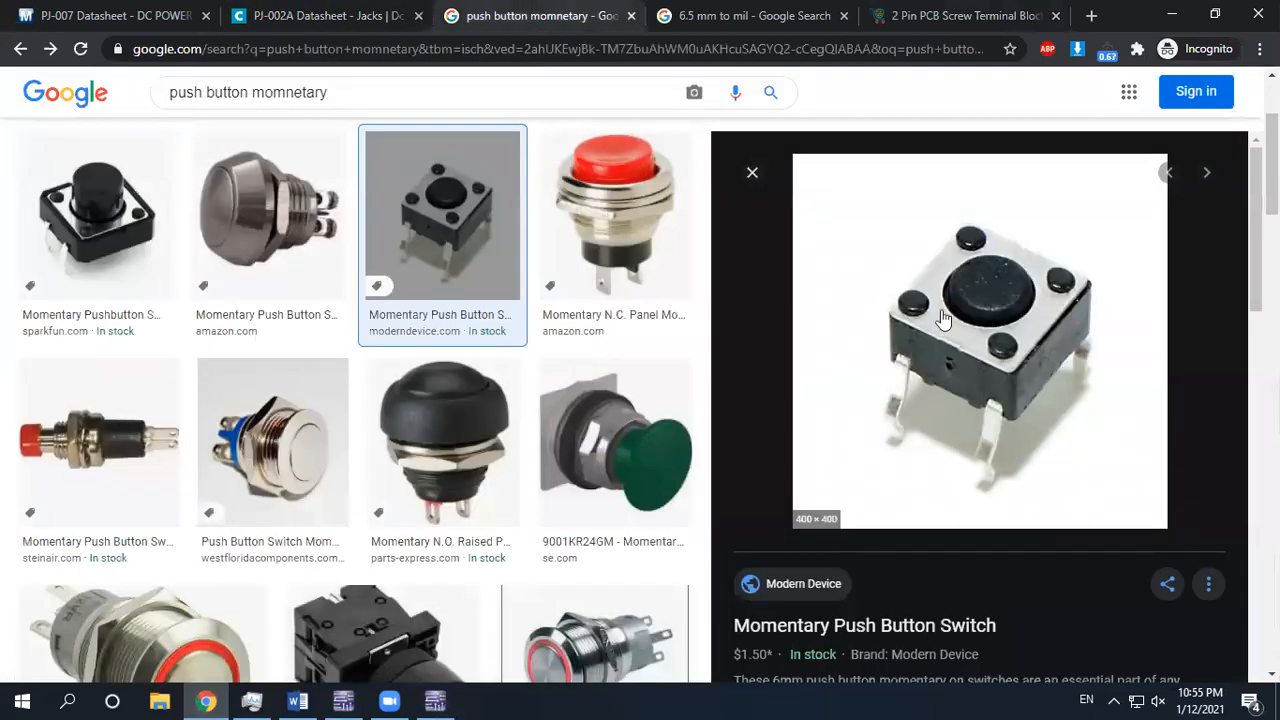
{"action": "left_click", "coordinate": [890, 16]}
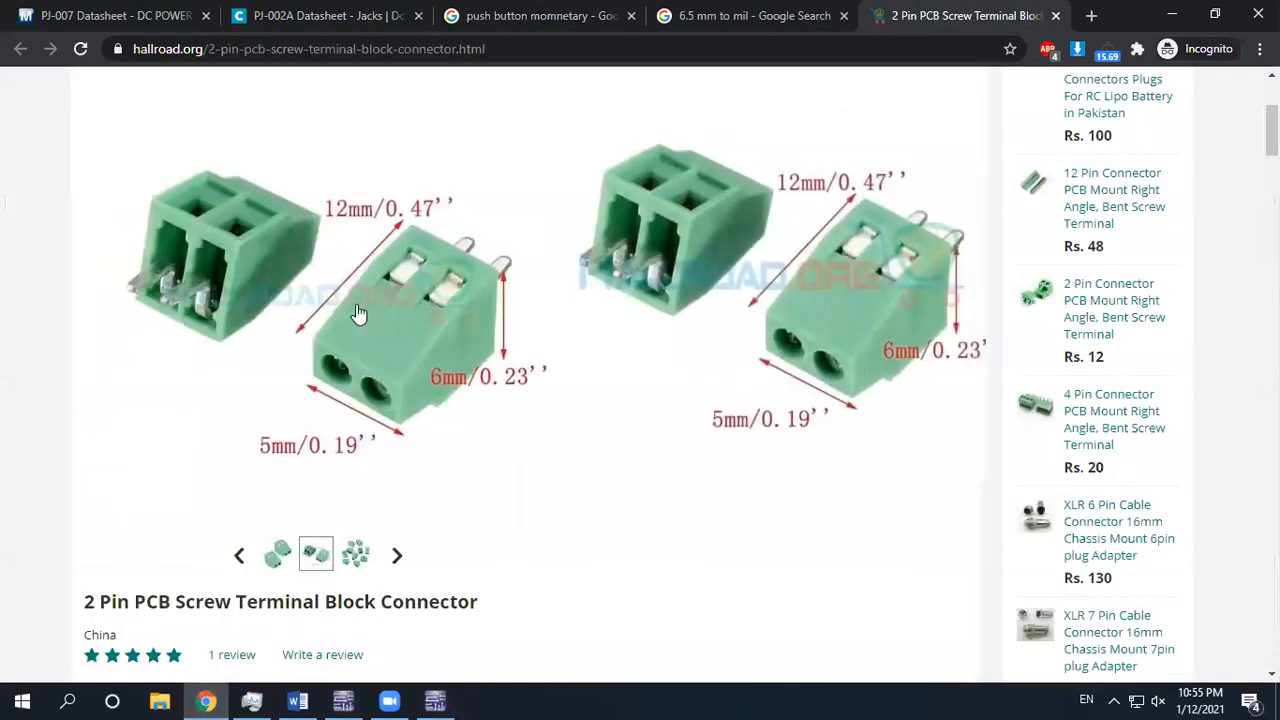
{"action": "left_click", "coordinate": [343, 701]}
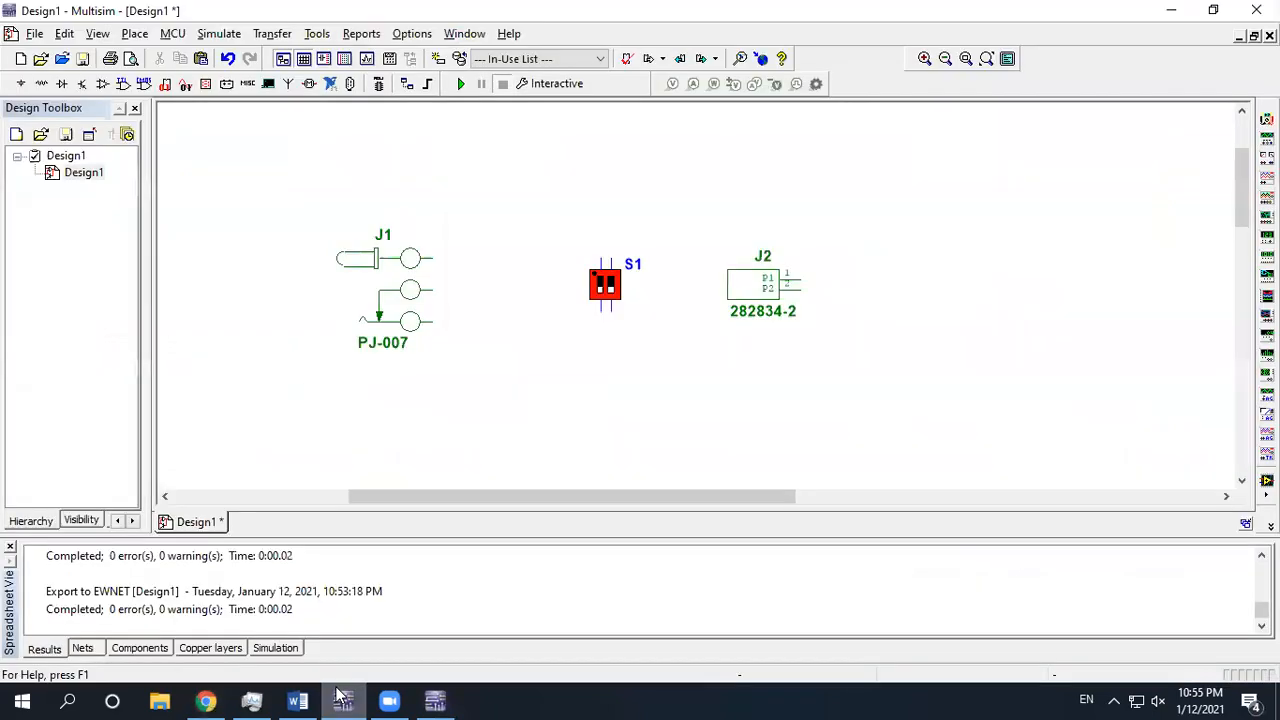
{"action": "scroll", "coordinate": [483, 264], "scroll_direction": "down", "scroll_amount": 1}
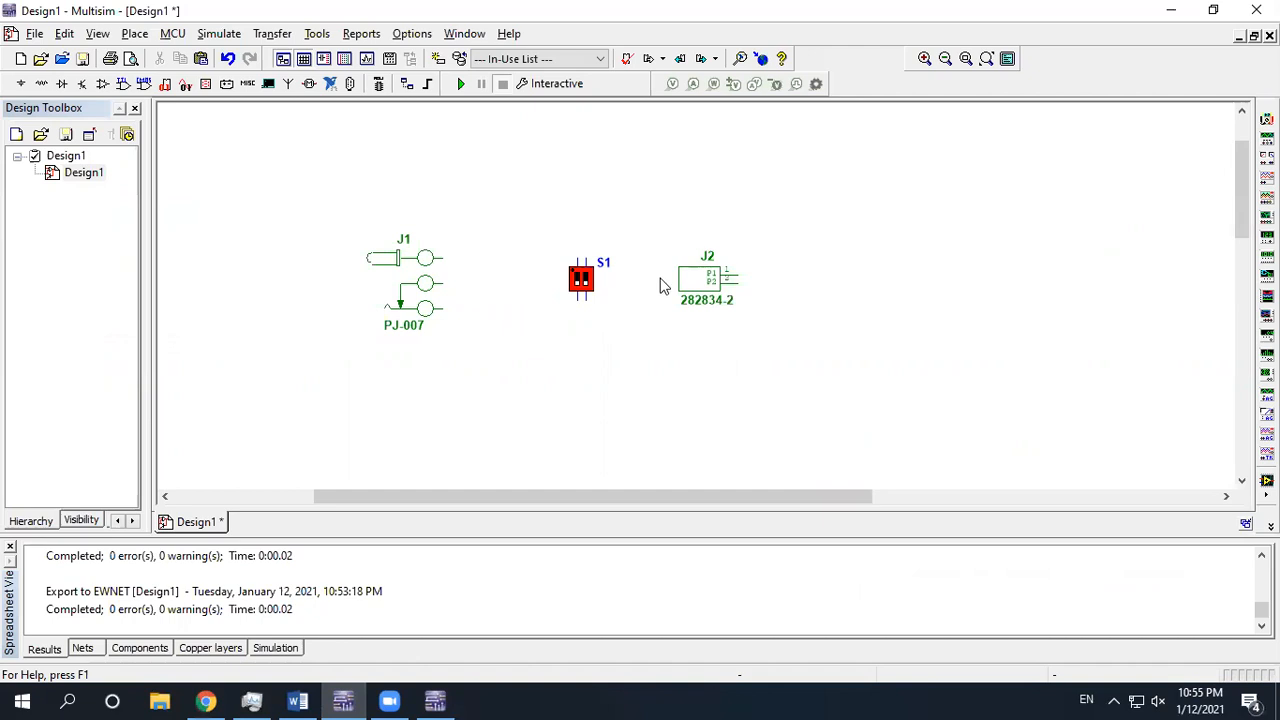
{"action": "left_click", "coordinate": [435, 700]}
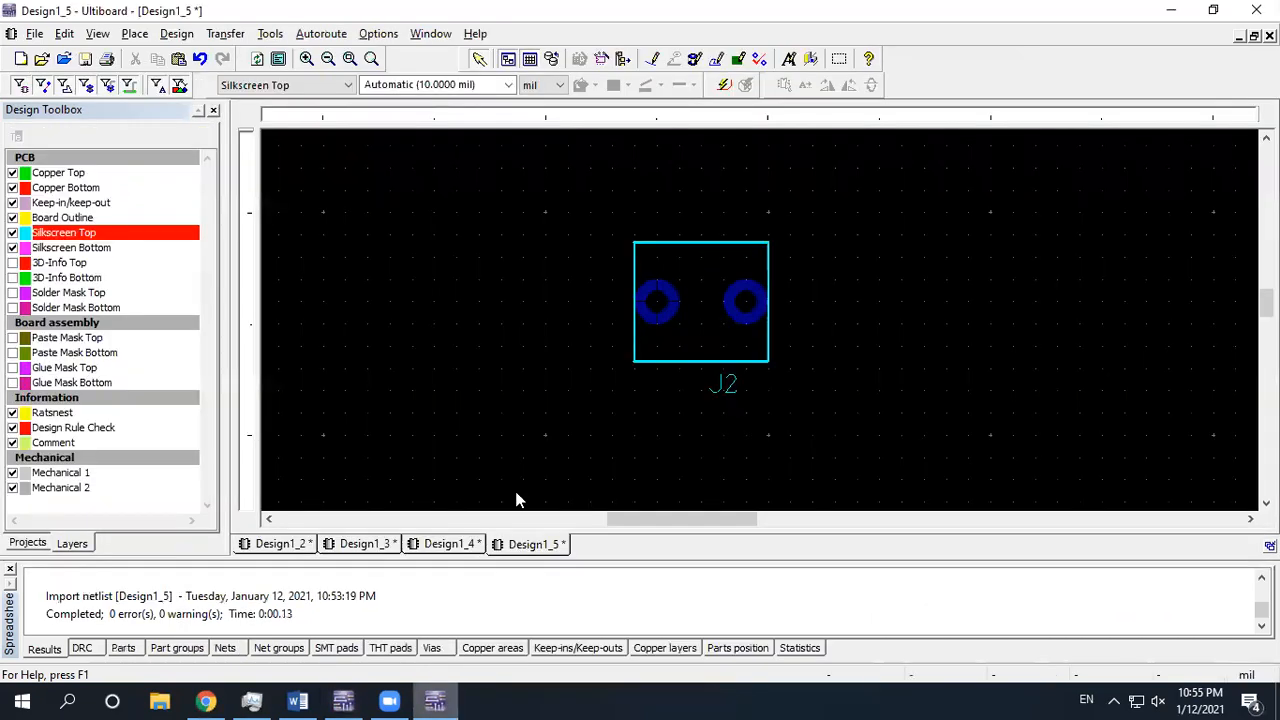
{"action": "scroll", "coordinate": [686, 298], "scroll_direction": "down", "scroll_amount": 1}
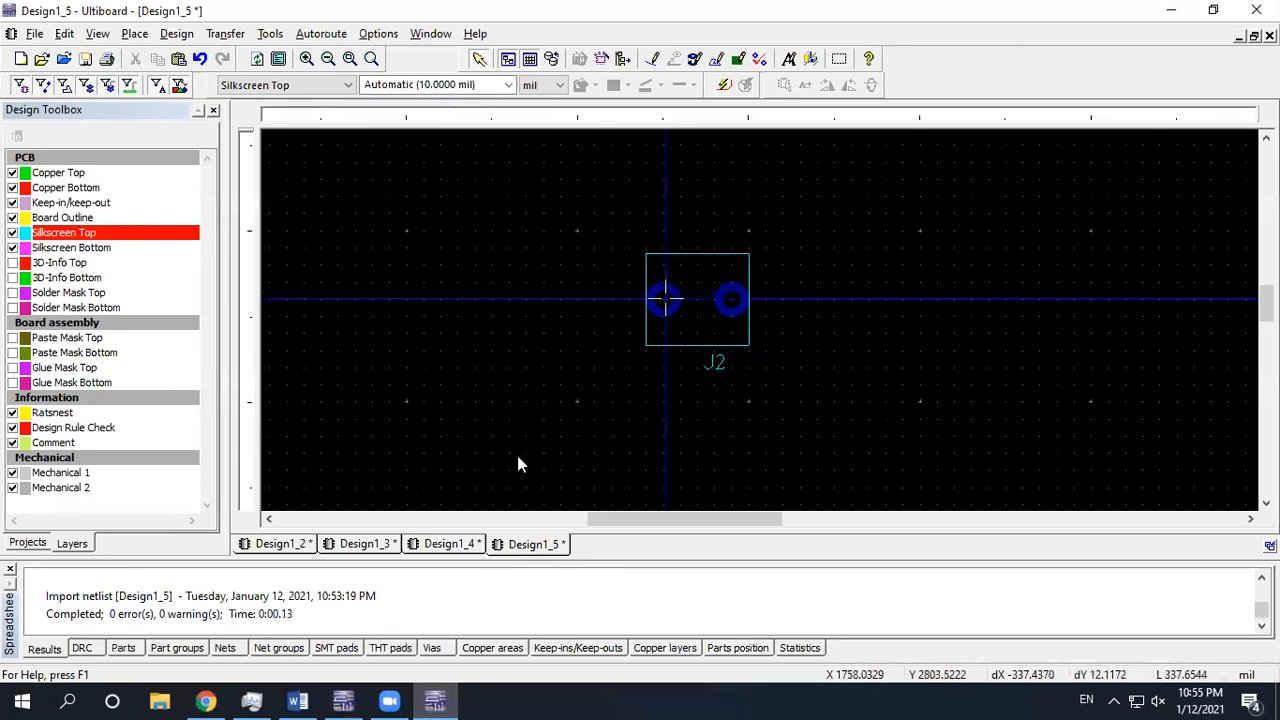
{"action": "left_click", "coordinate": [343, 700]}
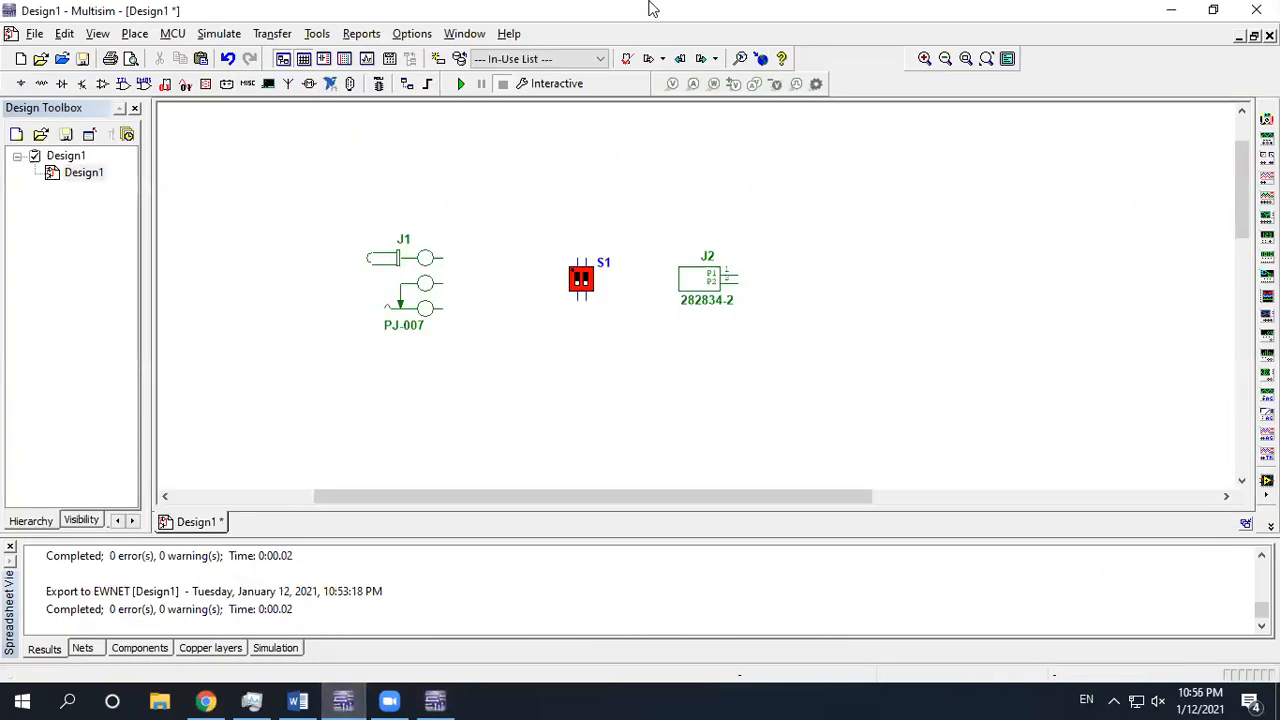